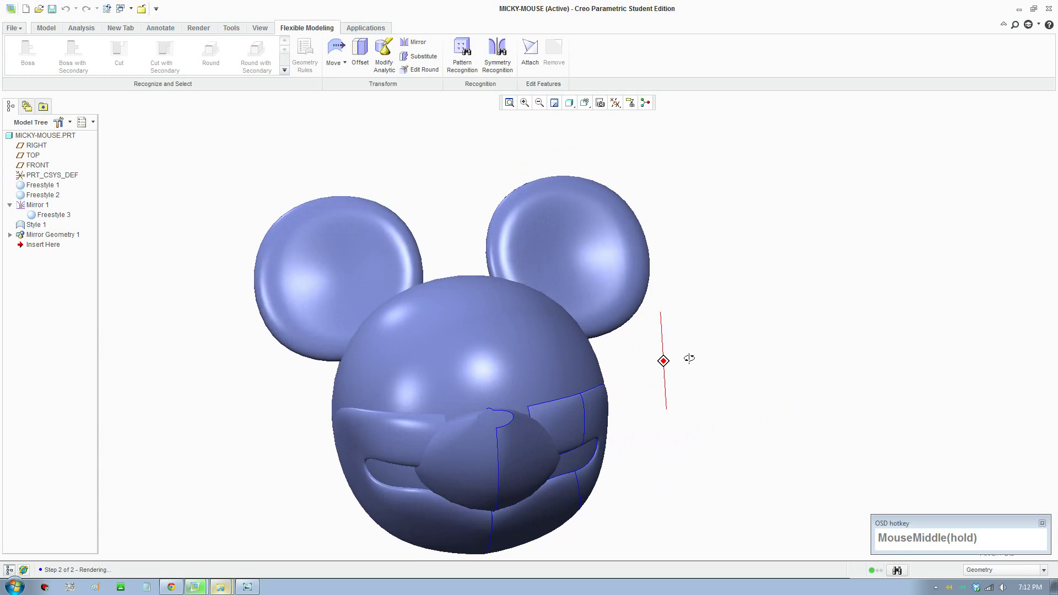
# - Open the Style 1 feature holding the nose and mouth surfaces for redefinition
pyautogui.moveTo(549, 364); pyautogui.dragTo(531, 401, button='middle')
pyautogui.scroll(-1, 530, 401)
pyautogui.keyDown('shift'); pyautogui.moveTo(536, 445); pyautogui.dragTo(556, 387, button='middle'); pyautogui.keyUp('shift')
pyautogui.scroll(2, 466, 418)
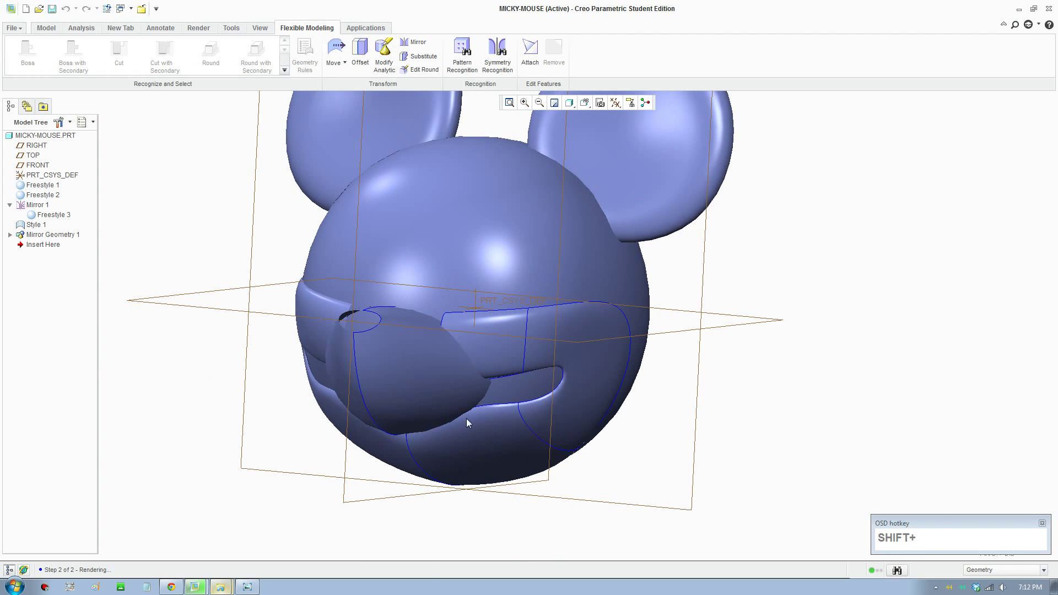
pyautogui.moveTo(466, 418); pyautogui.dragTo(328, 297, button='middle')
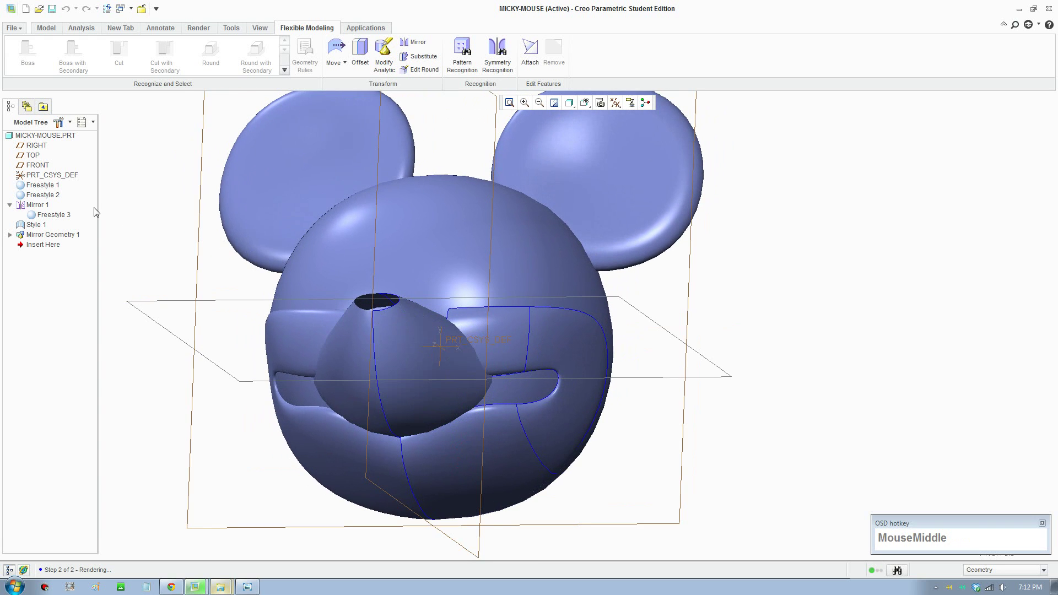
pyautogui.scroll(1, 411, 363)
pyautogui.keyDown('shift'); pyautogui.moveTo(407, 341); pyautogui.dragTo(281, 333, button='middle'); pyautogui.keyUp('shift')
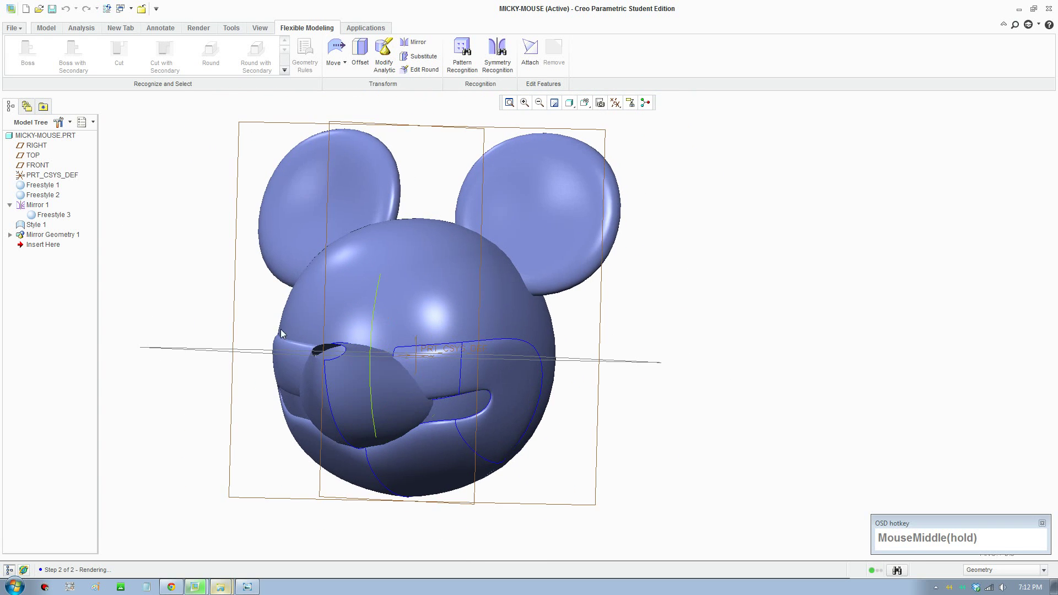
pyautogui.click(33, 215)
pyautogui.click(37, 196)
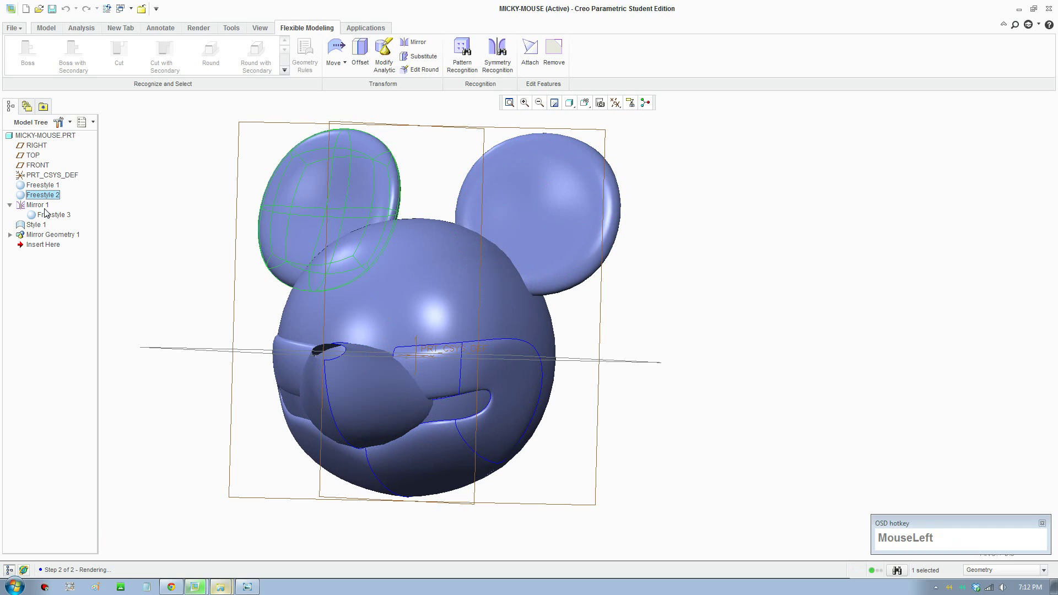
pyautogui.click(38, 205)
pyautogui.moveTo(35, 228); pyautogui.dragTo(77, 319, button='right')
pyautogui.click(67, 307)
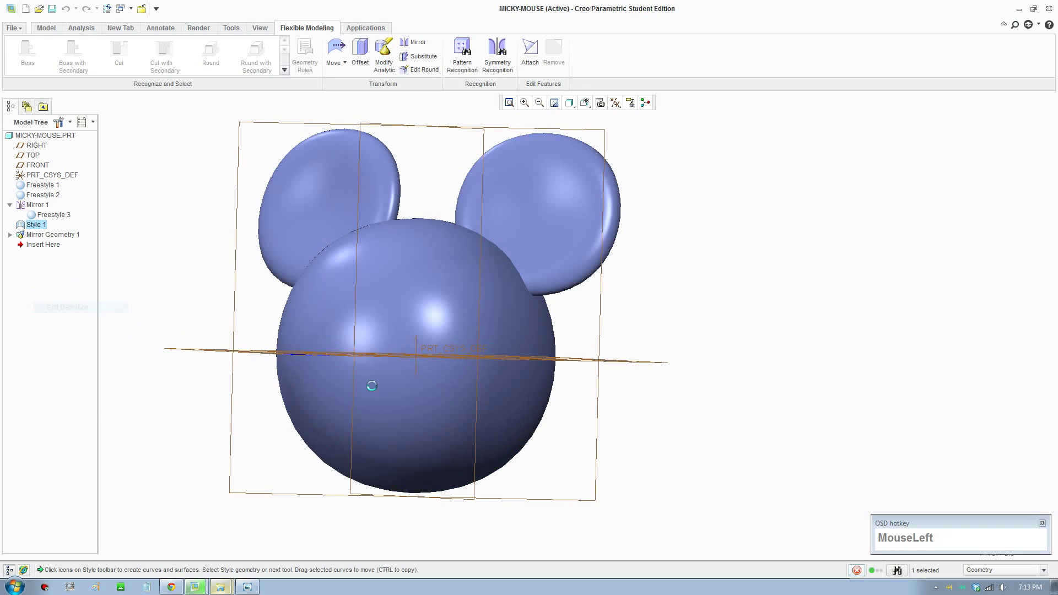
# - Open the lower mouth curve CF-138 for curve editing
pyautogui.scroll(-3, 431, 418)
pyautogui.moveTo(432, 418); pyautogui.dragTo(401, 411, button='middle')
pyautogui.keyDown('shift'); pyautogui.moveTo(465, 432); pyautogui.dragTo(472, 355, button='middle'); pyautogui.keyUp('shift')
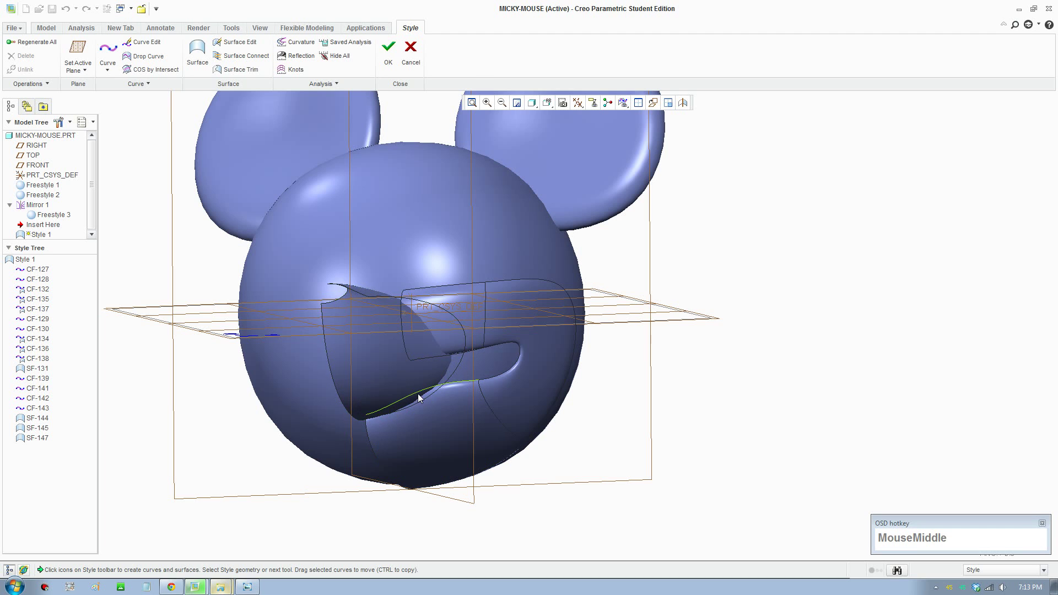
pyautogui.scroll(2, 417, 393)
pyautogui.keyDown('shift'); pyautogui.moveTo(448, 382); pyautogui.dragTo(419, 375, button='middle'); pyautogui.keyUp('shift')
pyautogui.scroll(-2, 419, 378)
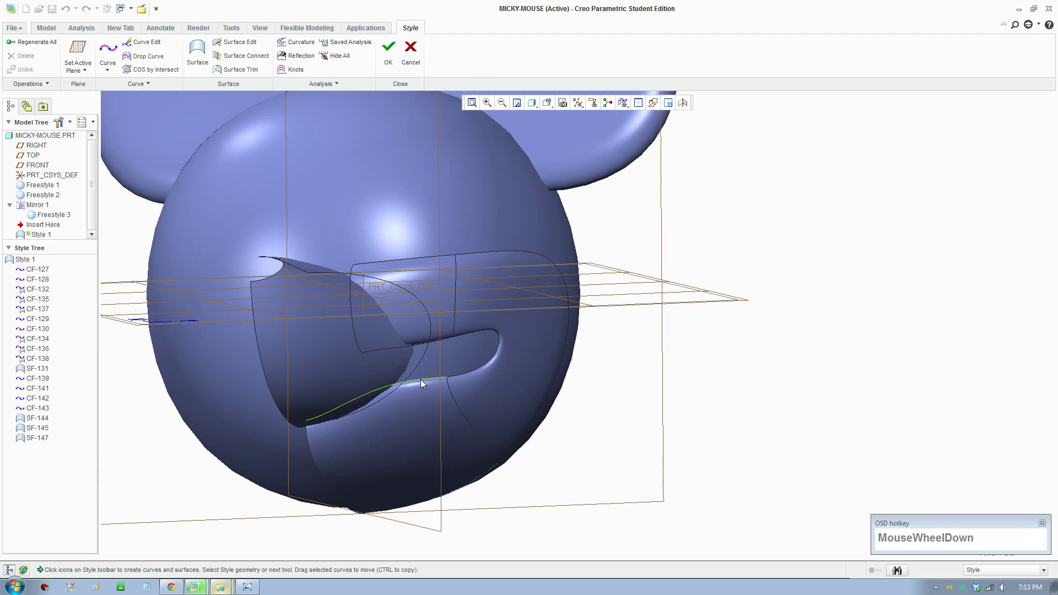
pyautogui.click(421, 379)
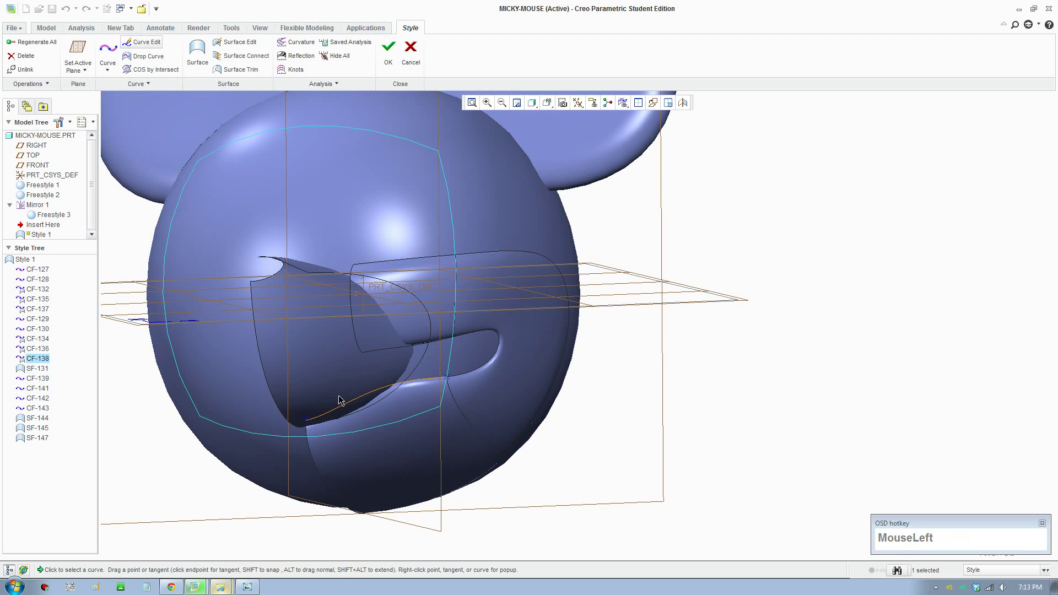
pyautogui.doubleClick(307, 422)
pyautogui.moveTo(448, 381); pyautogui.dragTo(446, 379, button='middle')
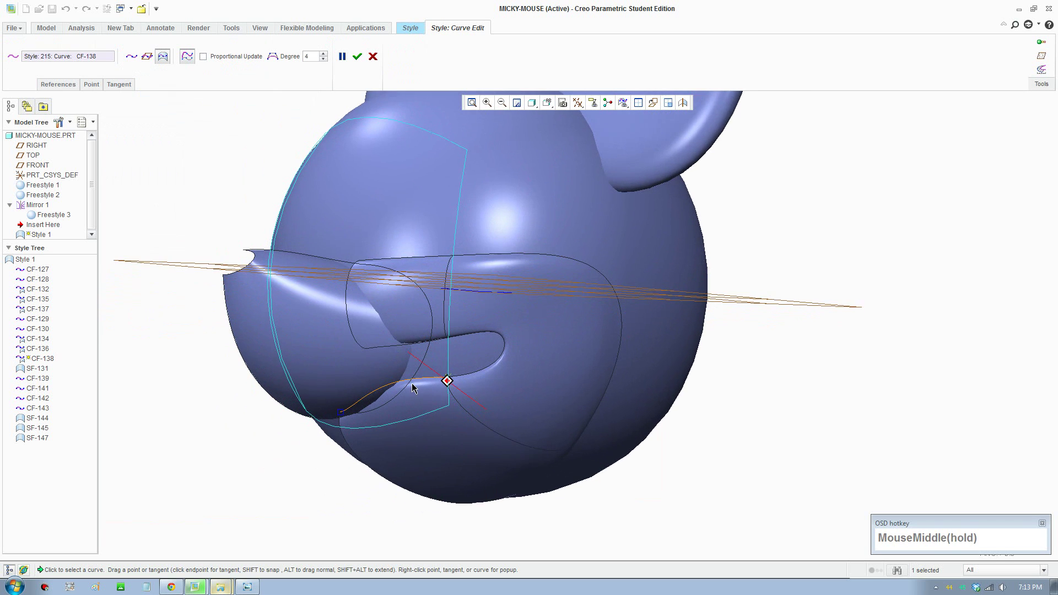
# - Reshape the mouth corner curve CF-137 by lowering both endpoints and moving its two corner points outward and down
pyautogui.scroll(-3, 474, 380)
pyautogui.click(450, 377)
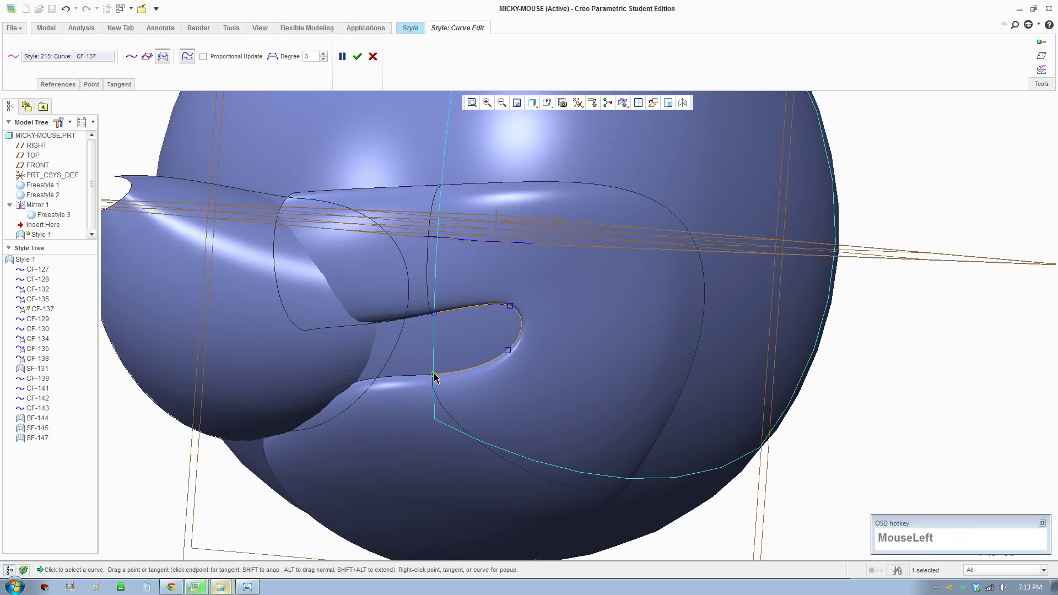
pyautogui.moveTo(436, 393); pyautogui.dragTo(445, 407)
pyautogui.click(435, 315)
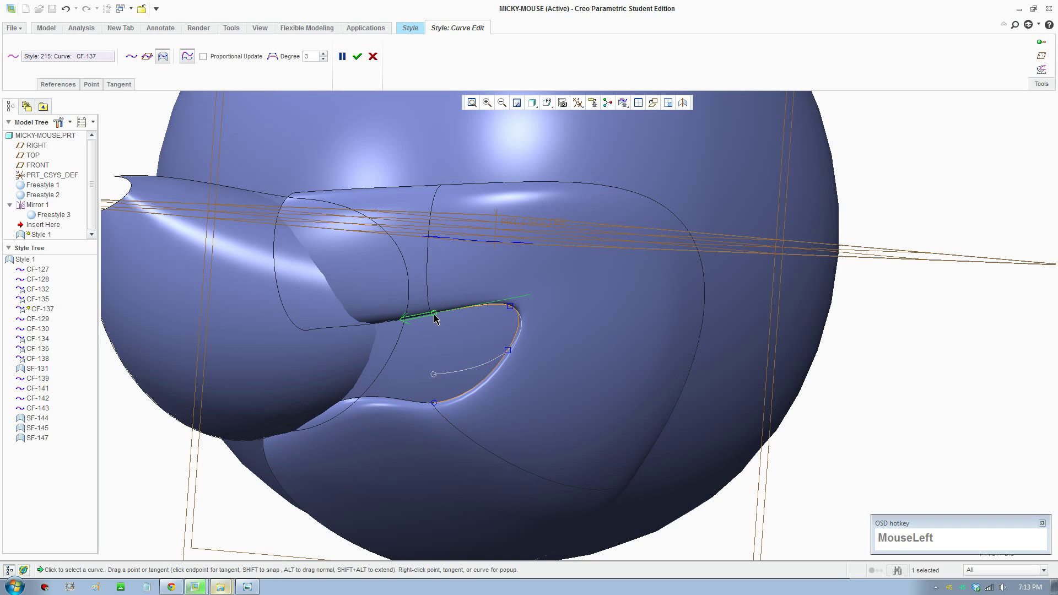
pyautogui.moveTo(434, 323); pyautogui.dragTo(435, 348)
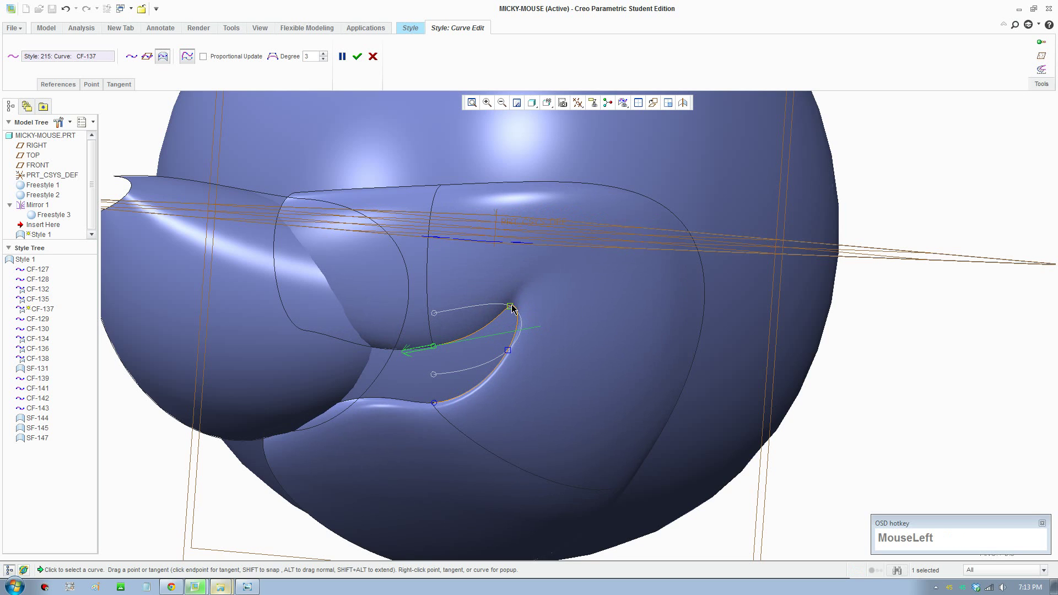
pyautogui.moveTo(512, 308); pyautogui.dragTo(547, 343)
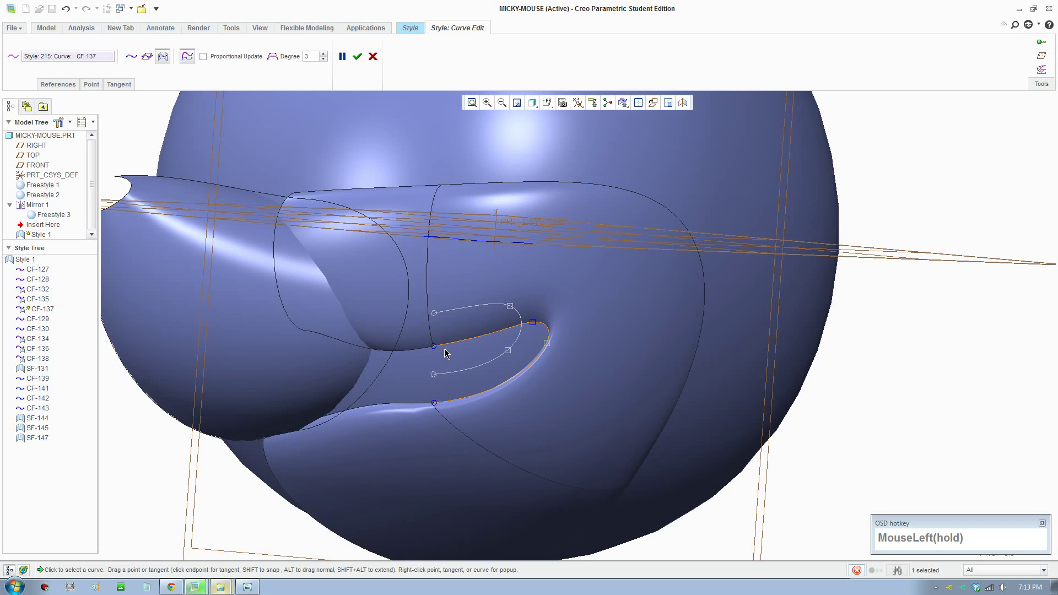
# - Lower the nose-side endpoint of the upper mouth curve CF-136 to straighten the upper lip line
pyautogui.moveTo(446, 353); pyautogui.dragTo(466, 356, button='middle')
pyautogui.click(308, 337)
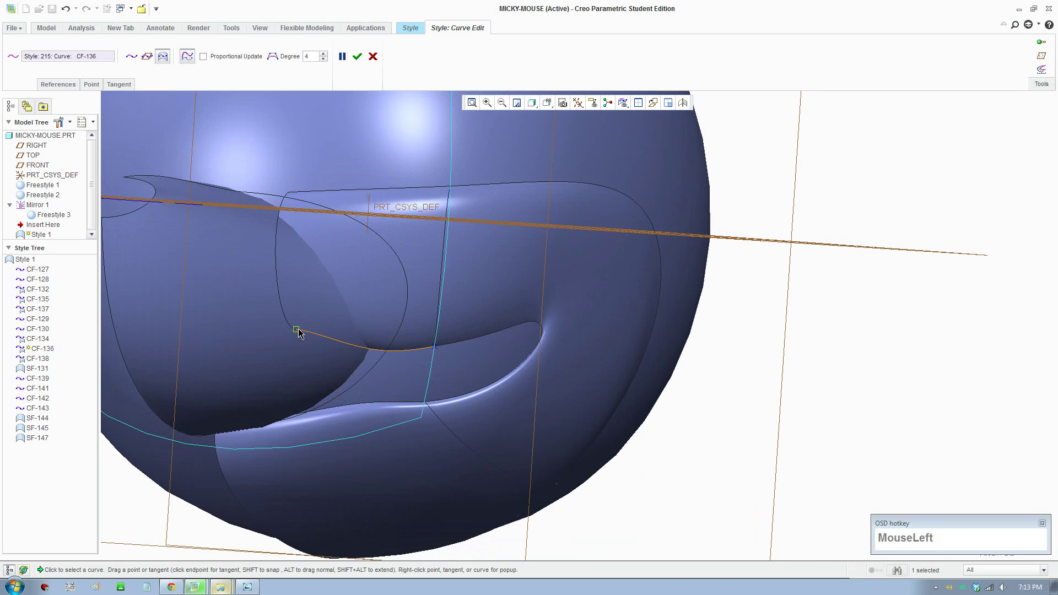
pyautogui.moveTo(298, 334); pyautogui.dragTo(298, 347)
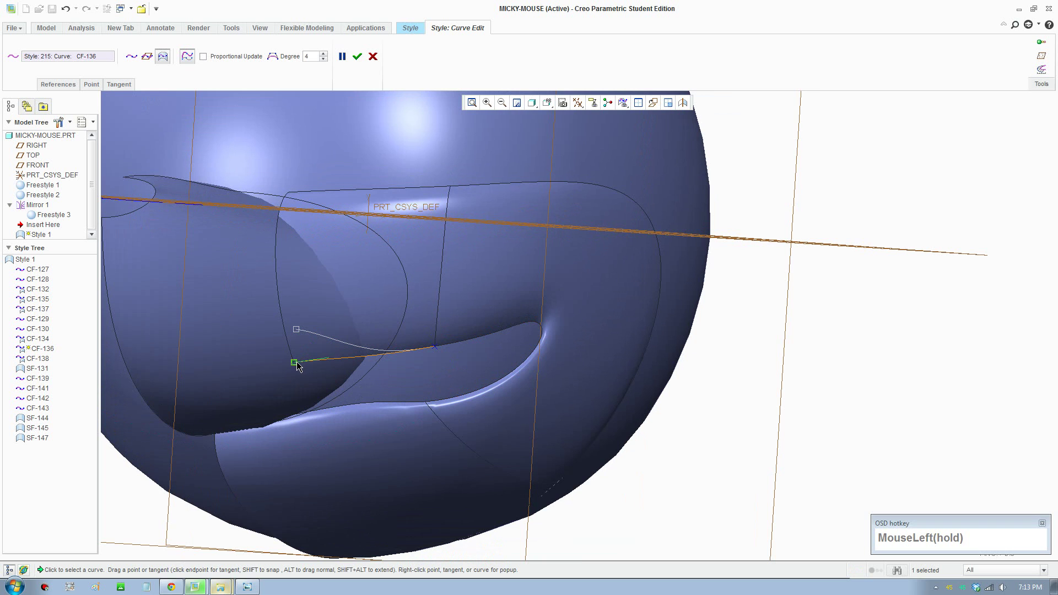
pyautogui.scroll(1, 339, 408)
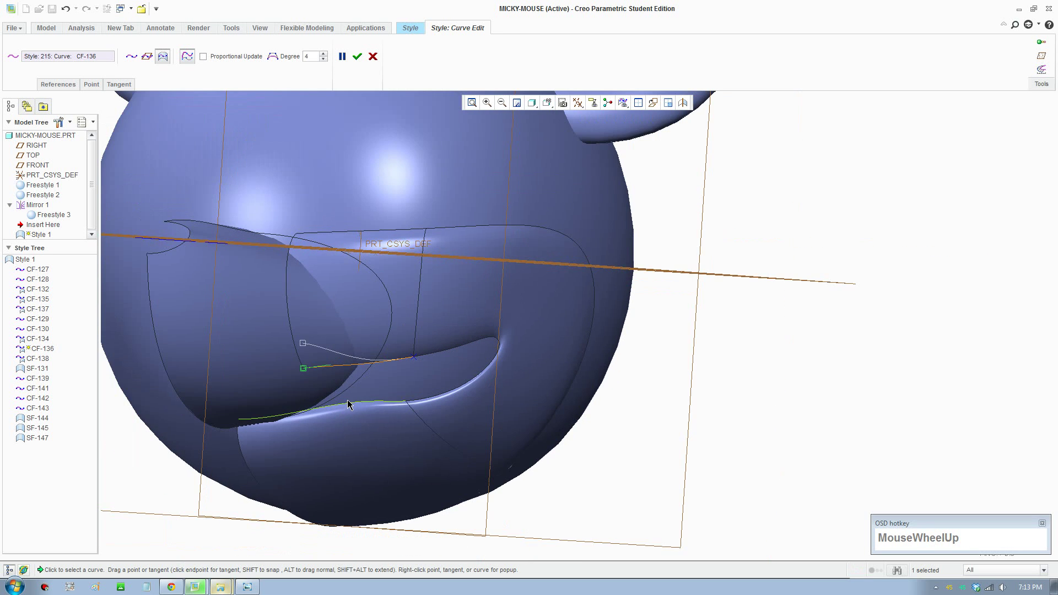
# - Adjust the tangent of the lower mouth curve CF-138 at its junction with the mouth corner curve
pyautogui.click(349, 402)
pyautogui.scroll(1, 363, 411)
pyautogui.moveTo(364, 416); pyautogui.dragTo(366, 386, button='middle')
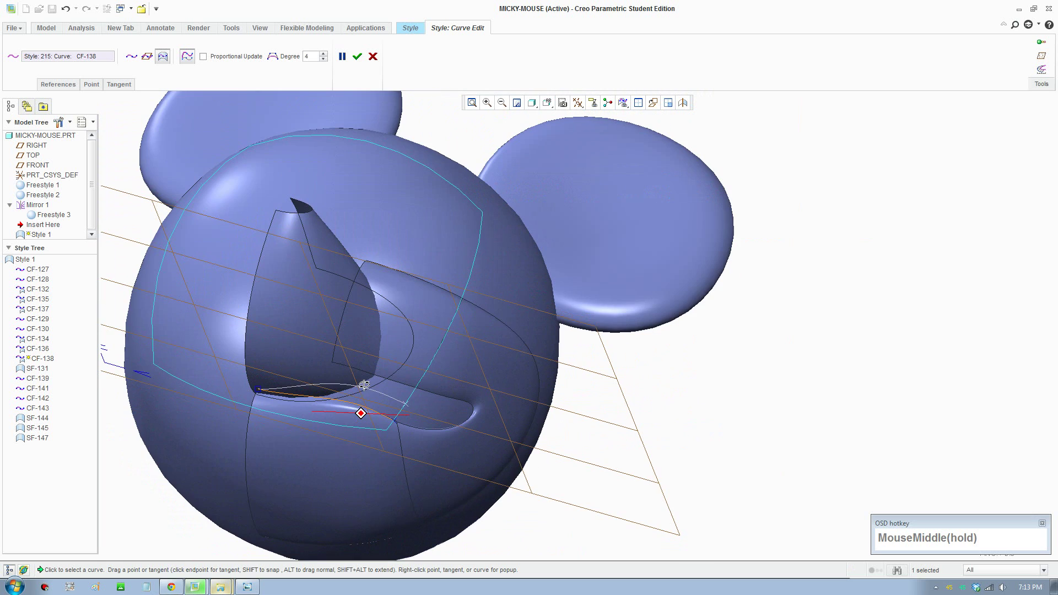
pyautogui.scroll(-3, 337, 401)
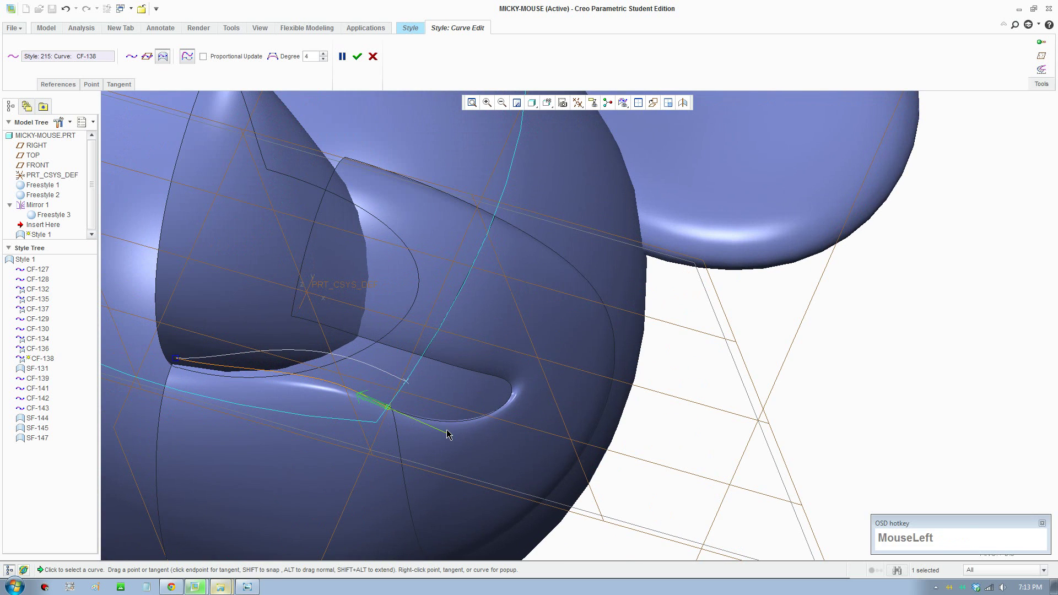
pyautogui.moveTo(447, 435); pyautogui.dragTo(456, 423)
pyautogui.moveTo(367, 340)
pyautogui.mouseDown(button='middle')
pyautogui.moveTo(395, 389)
pyautogui.moveTo(362, 359)
pyautogui.mouseUp(button='middle')
pyautogui.scroll(2, 394, 389)
pyautogui.scroll(-2, 380, 368)
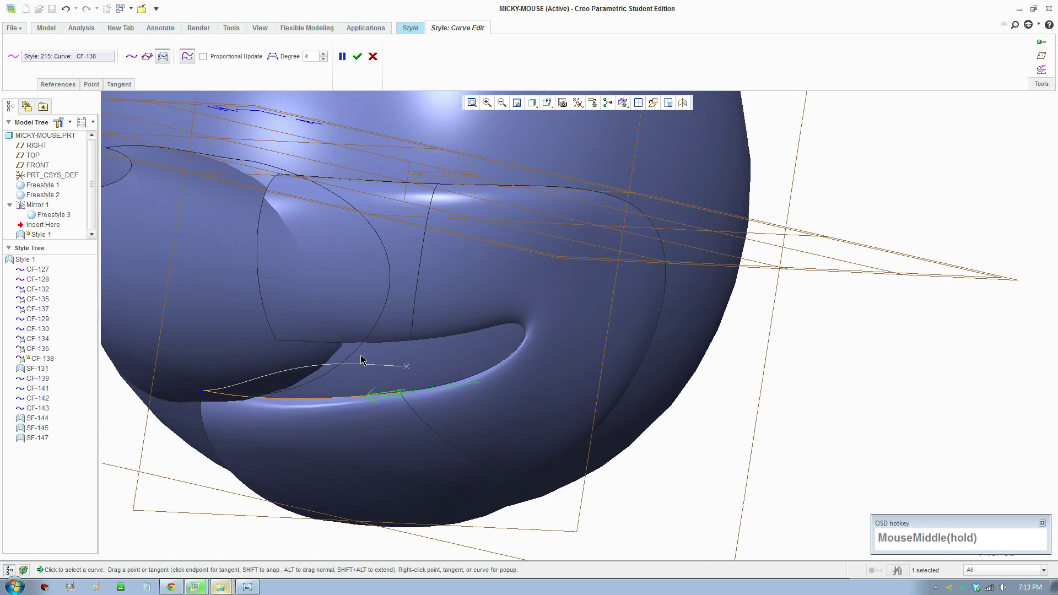
# - Lower the upper endpoint of the mouth corner curve CF-137 slightly where it meets the upper mouth curve
pyautogui.click(413, 341)
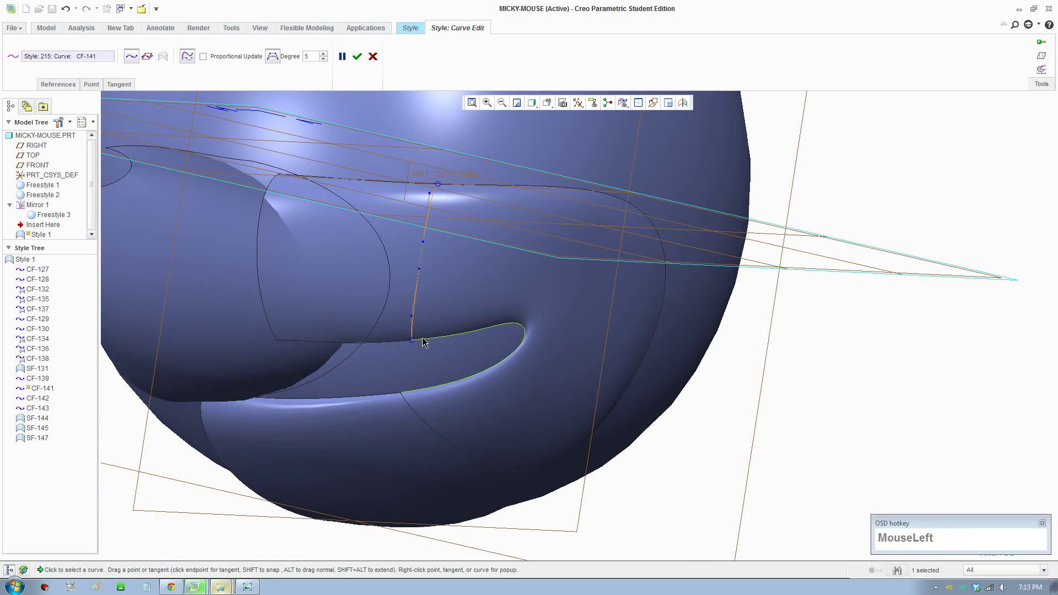
pyautogui.click(417, 343)
pyautogui.click(409, 342)
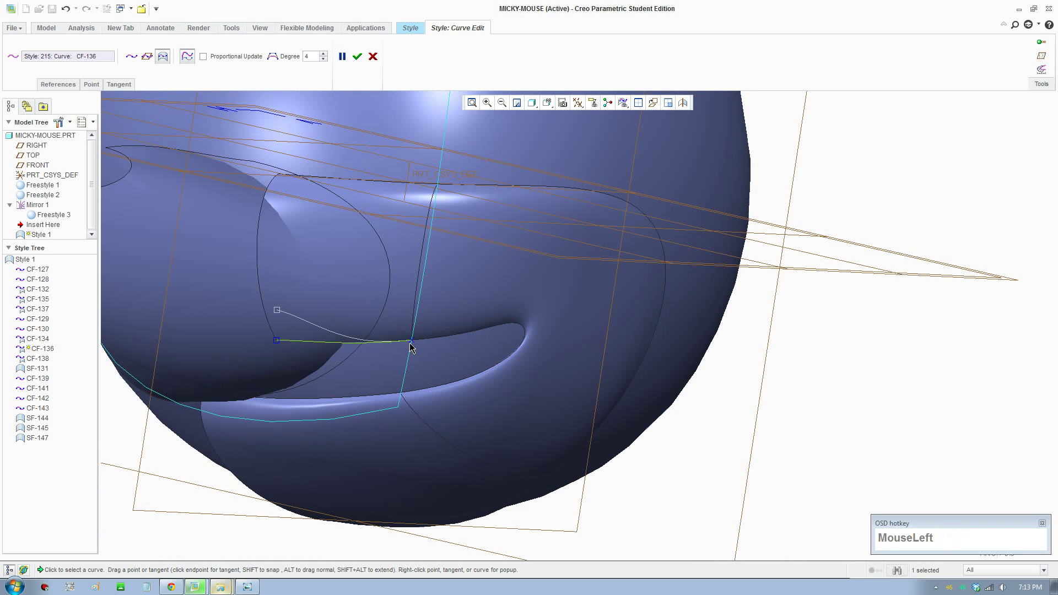
pyautogui.moveTo(412, 345); pyautogui.dragTo(413, 344)
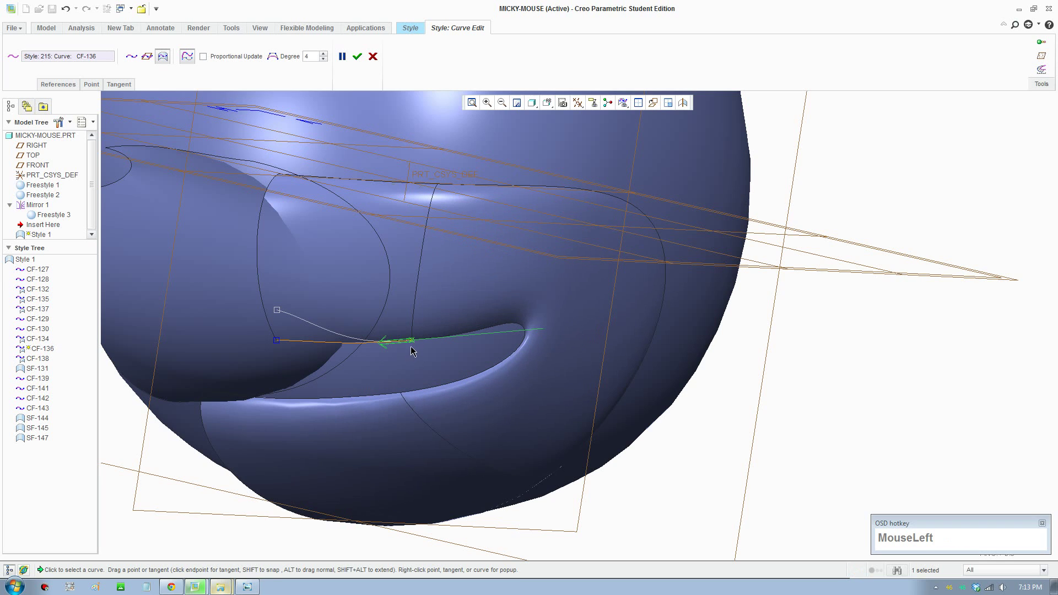
pyautogui.click(415, 332)
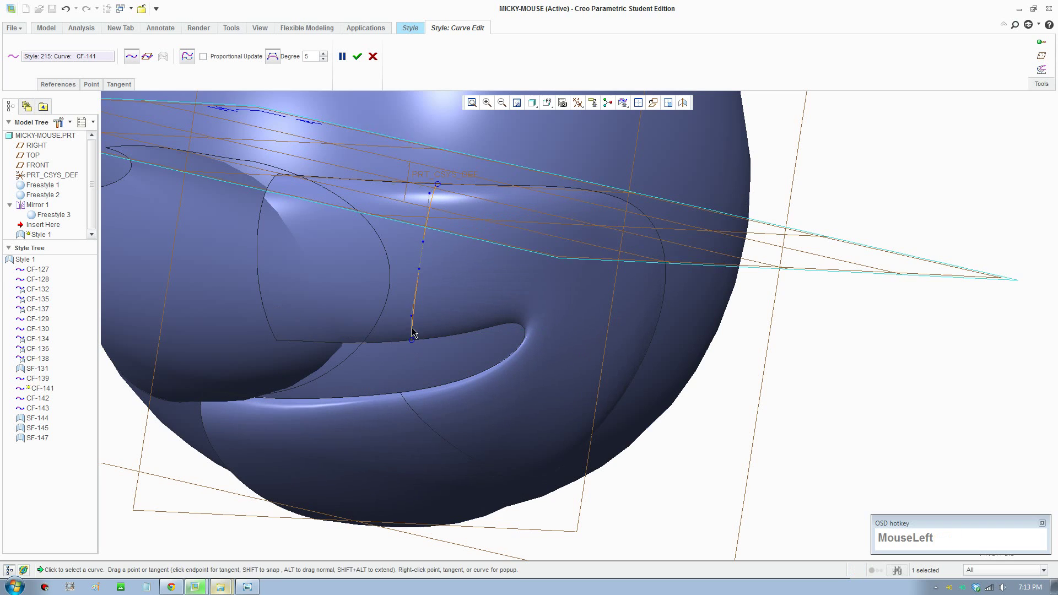
pyautogui.click(416, 341)
pyautogui.click(413, 341)
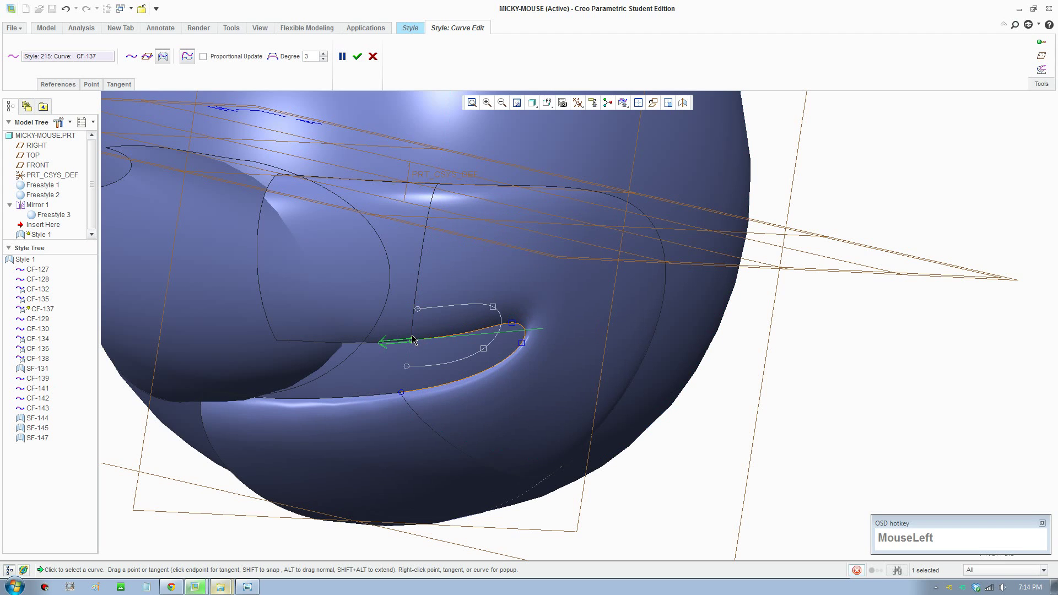
pyautogui.moveTo(413, 340); pyautogui.dragTo(409, 355)
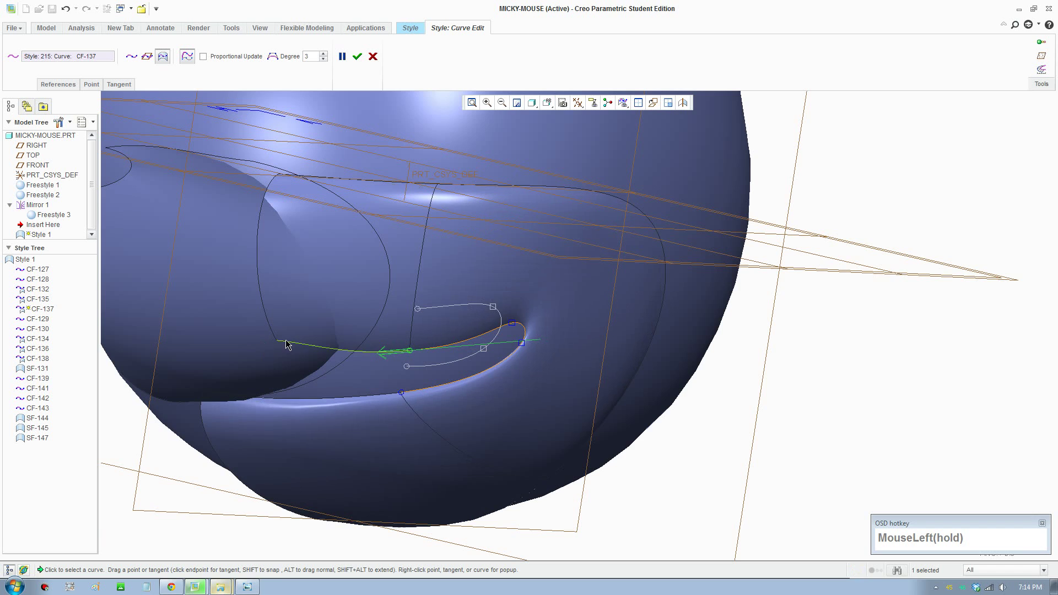
# - Bring the nose-side endpoint of the upper mouth curve CF-136 down level with its other end
pyautogui.moveTo(286, 339); pyautogui.dragTo(260, 353, button='middle')
pyautogui.click(259, 349)
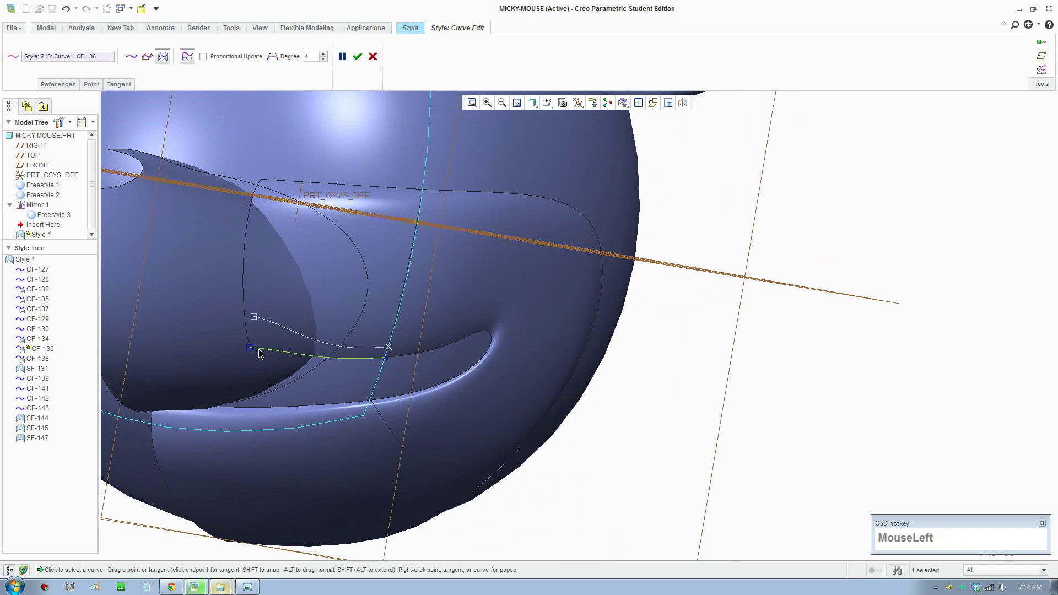
pyautogui.moveTo(250, 349); pyautogui.dragTo(251, 359)
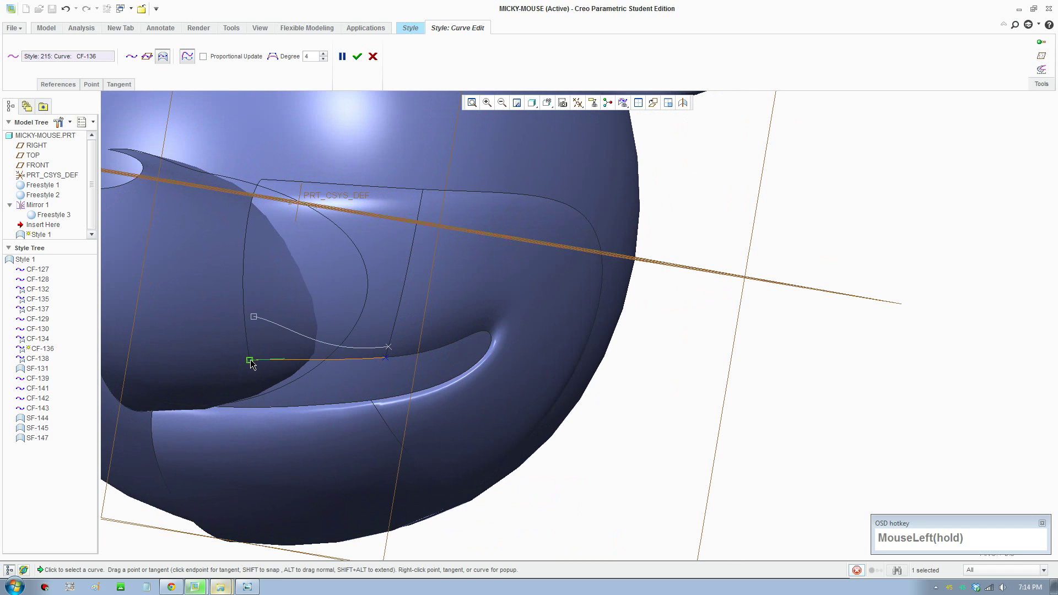
pyautogui.scroll(2, 252, 360)
pyautogui.keyDown('shift'); pyautogui.moveTo(260, 359); pyautogui.dragTo(352, 366, button='middle'); pyautogui.keyUp('shift')
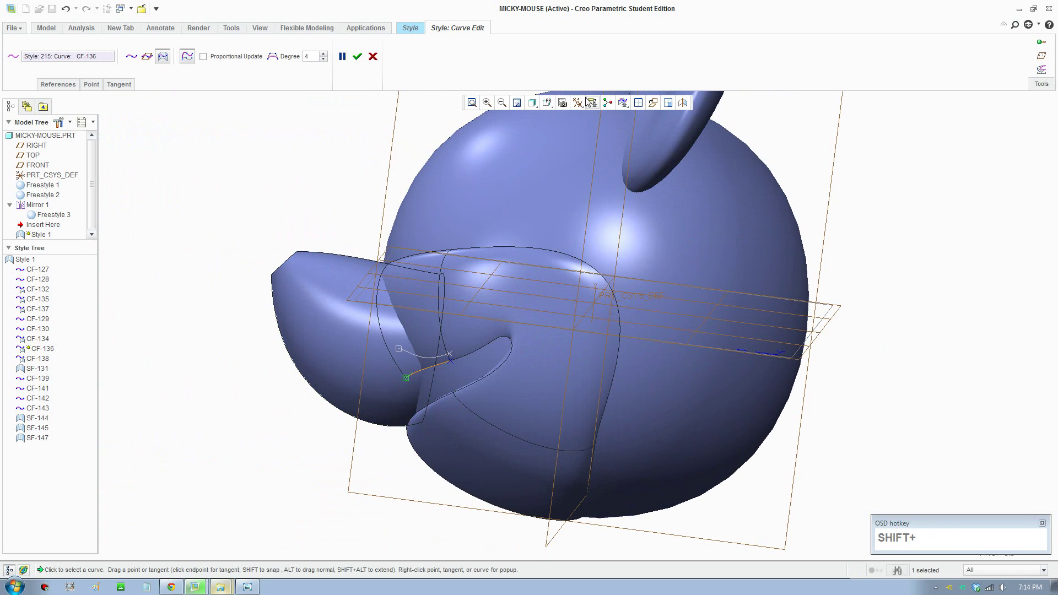
# - Try to raise the lower rear endpoint of the nose profile curve CF-130 in a side view, and undo it
pyautogui.click(548, 103)
pyautogui.click(568, 175)
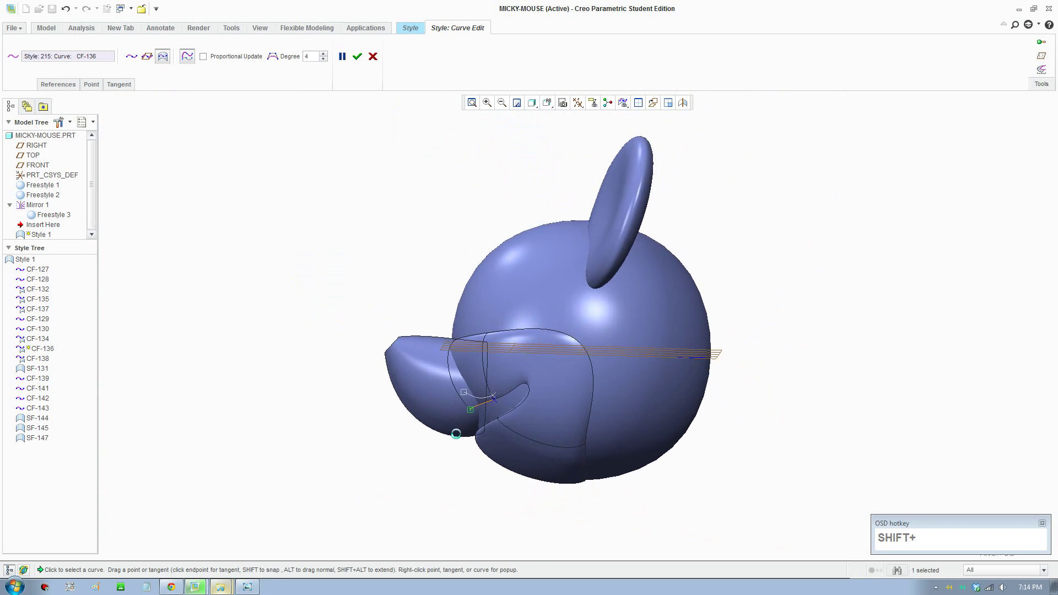
pyautogui.scroll(-3, 480, 438)
pyautogui.click(488, 431)
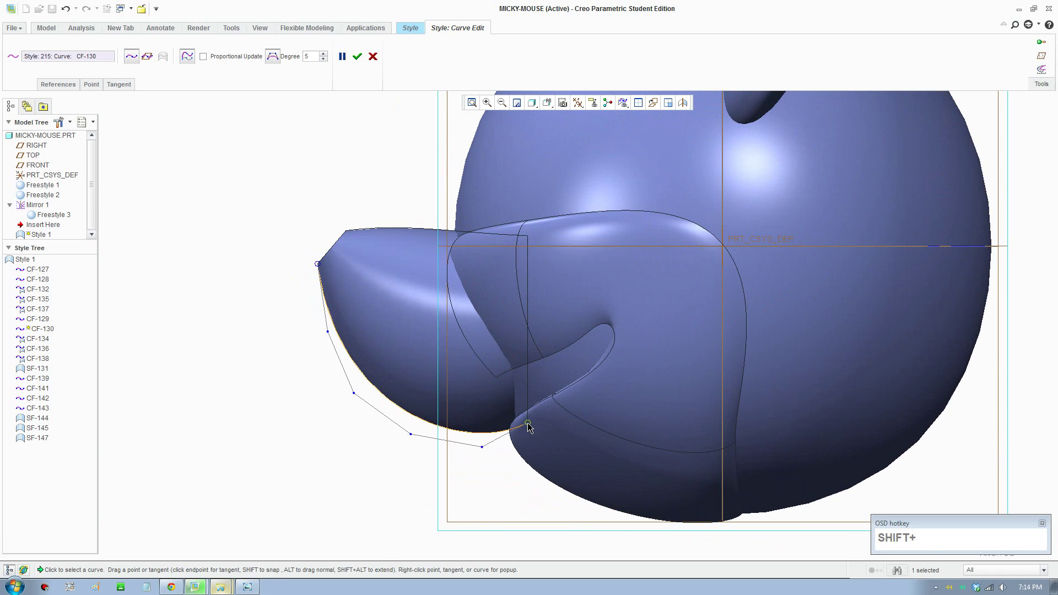
pyautogui.scroll(-2, 527, 425)
pyautogui.keyDown('shift'); pyautogui.moveTo(528, 422); pyautogui.dragTo(530, 403); pyautogui.keyUp('shift')
pyautogui.hotkey('ctrl', 'z')
pyautogui.click(533, 373)
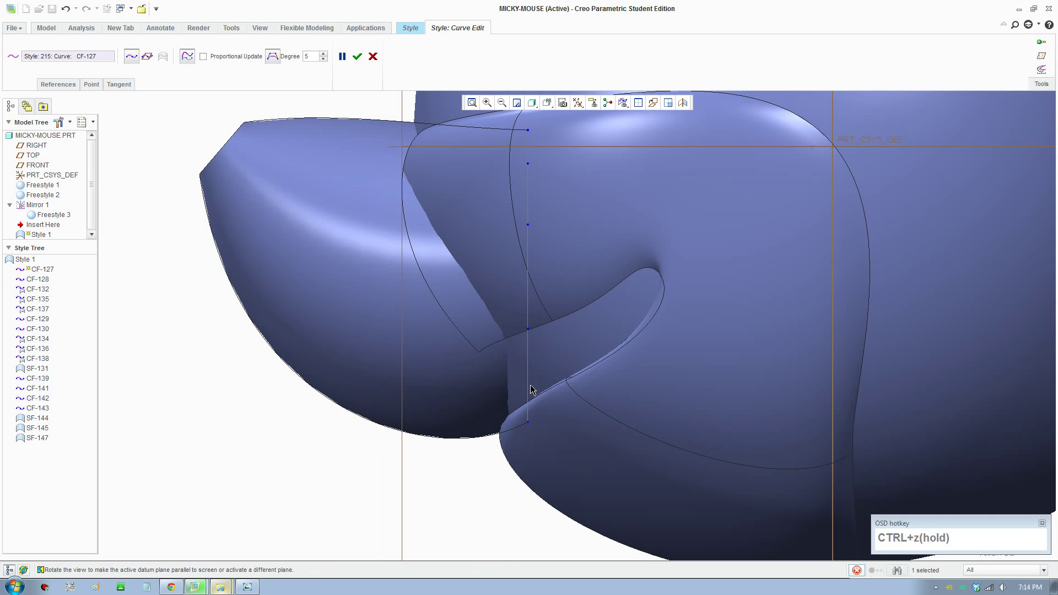
pyautogui.hotkey('ctrl', 'z')
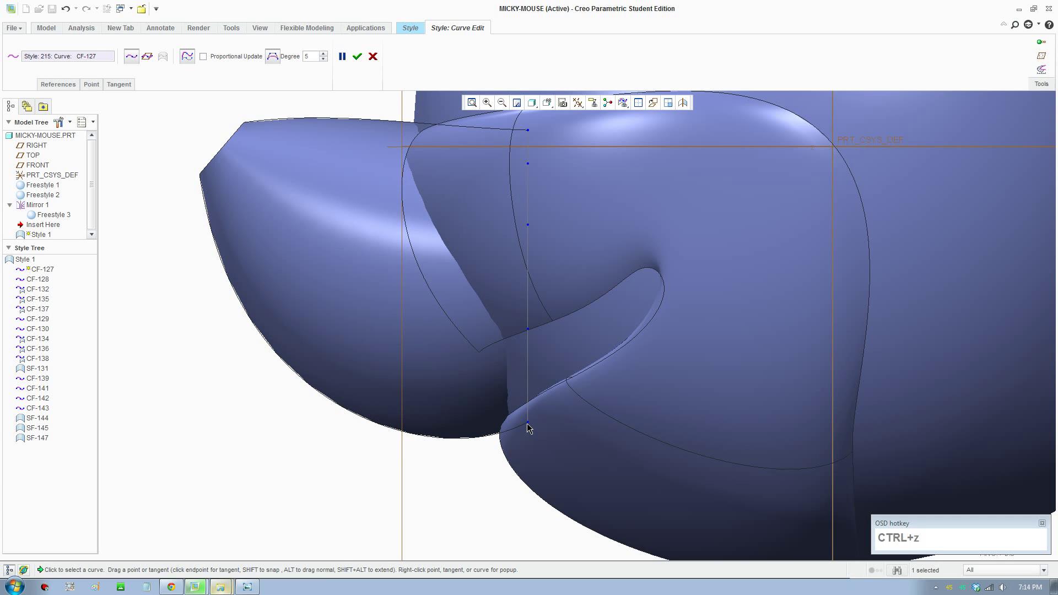
# - Raise the lower centre-line endpoint of the nose base curve CF-127 slightly in a front view
pyautogui.scroll(2, 530, 425)
pyautogui.moveTo(540, 419); pyautogui.dragTo(590, 420, button='middle')
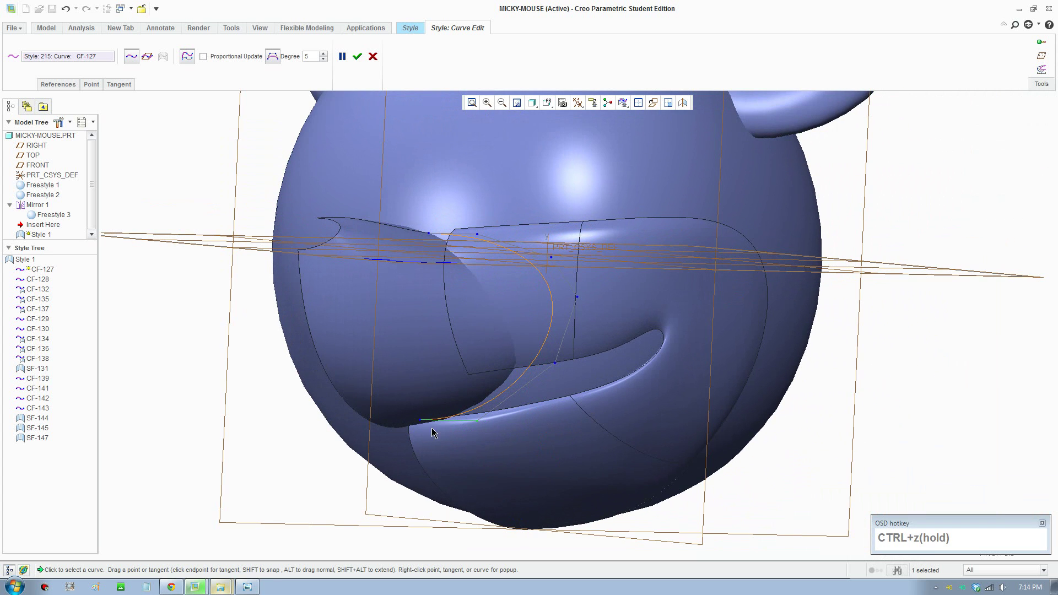
pyautogui.click(547, 103)
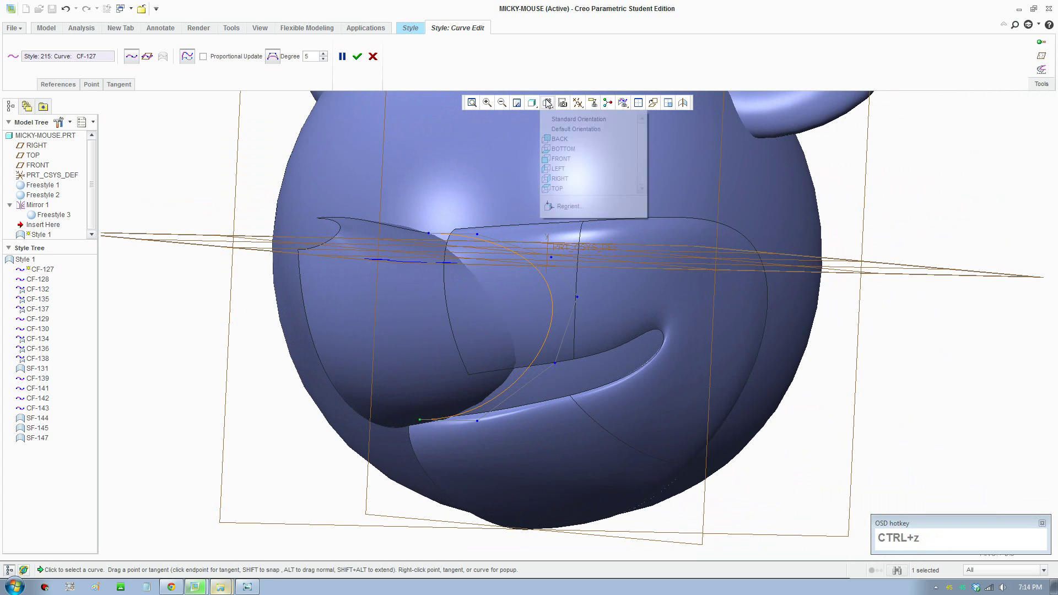
pyautogui.click(551, 160)
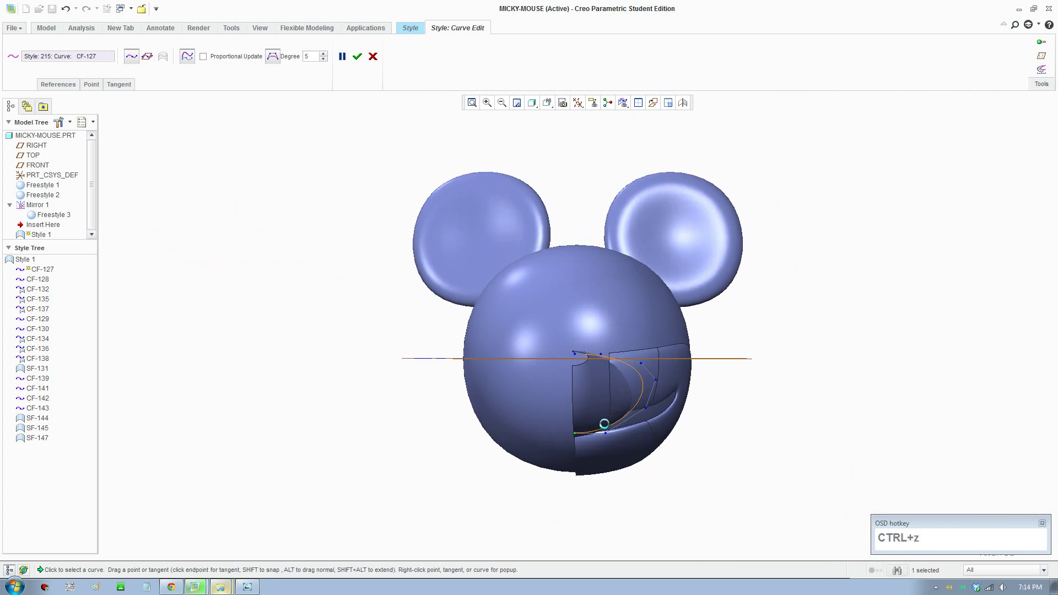
pyautogui.scroll(-4, 579, 424)
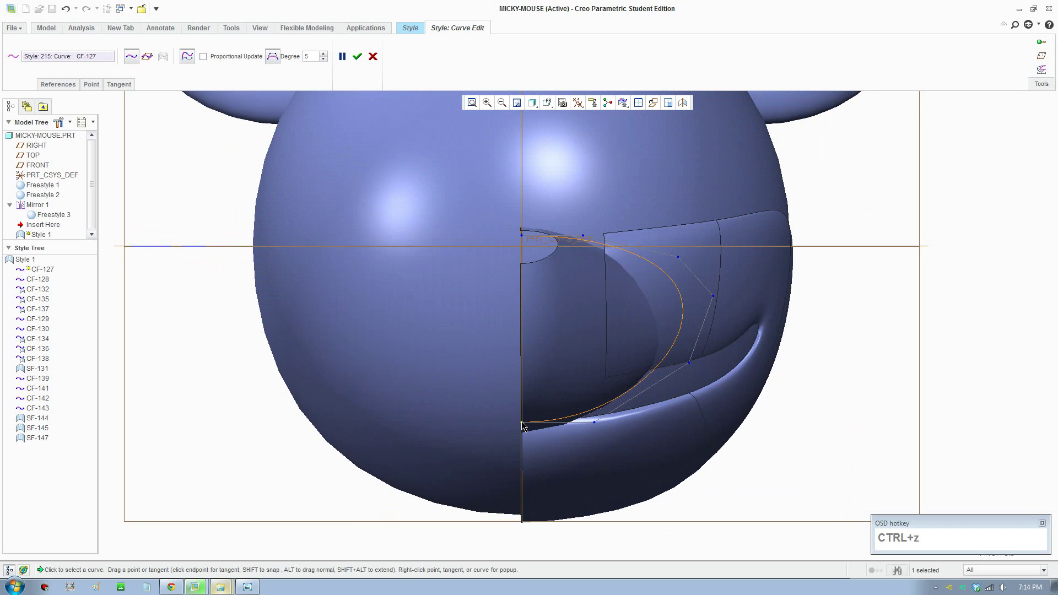
pyautogui.moveTo(523, 426); pyautogui.dragTo(527, 407)
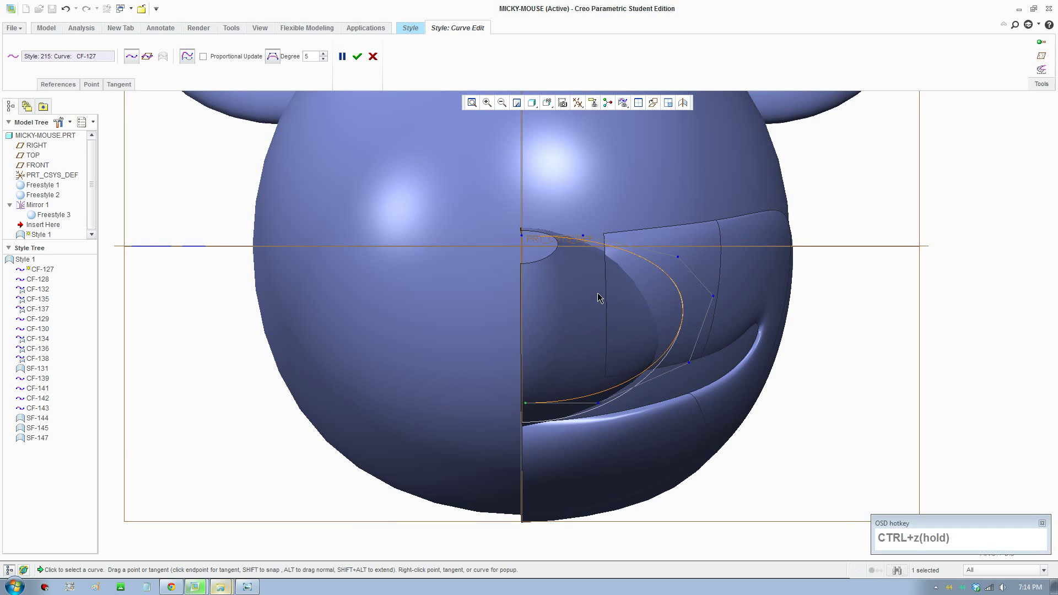
# - Try to lower the nose-side endpoint of the upper cheek curve CF-132, and undo it
pyautogui.click(620, 233)
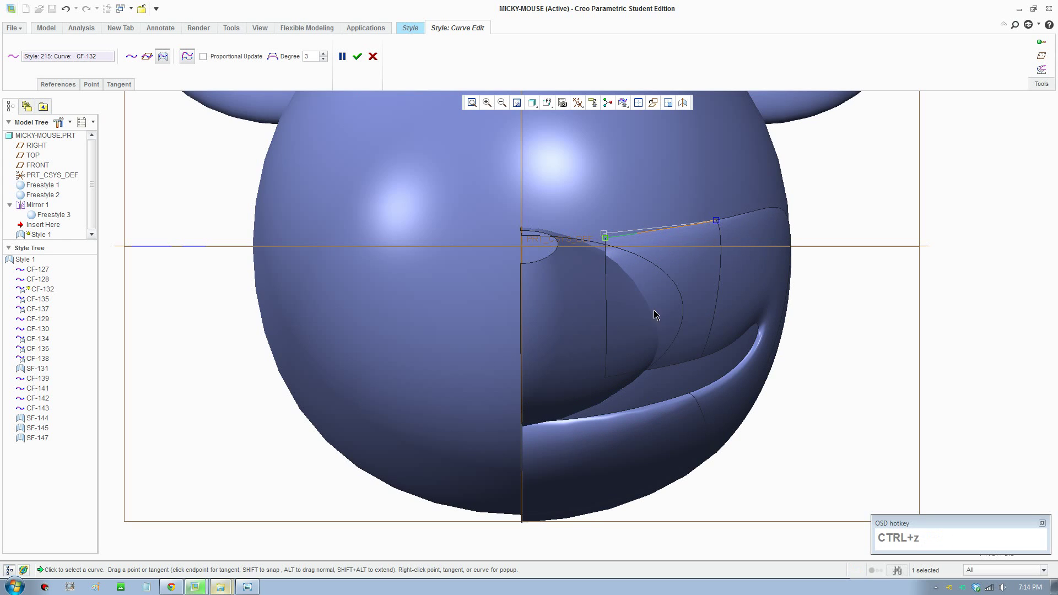
pyautogui.hotkey('ctrl', 'z')
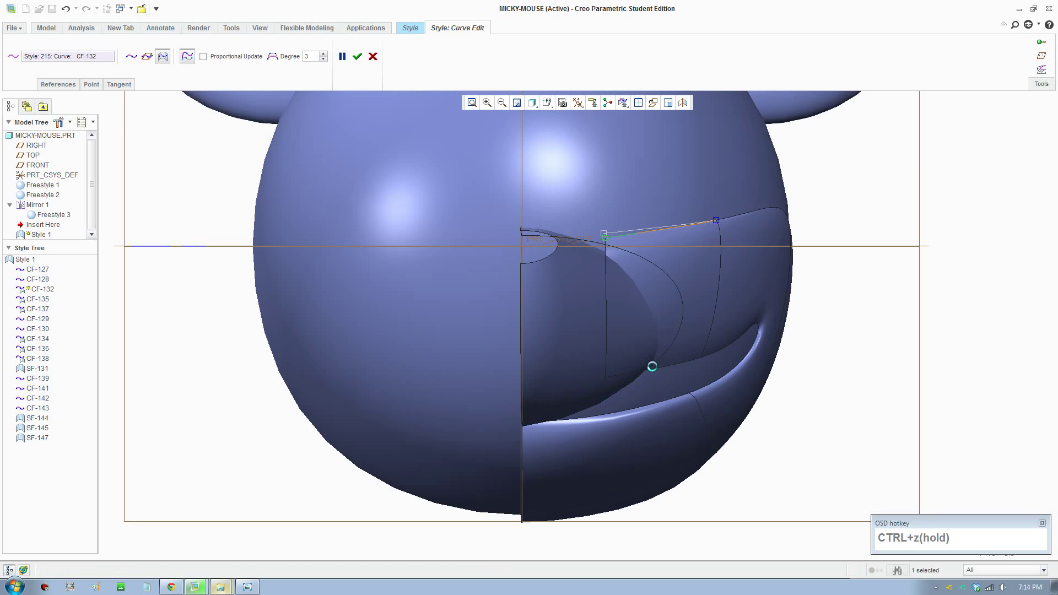
pyautogui.hotkey('ctrl', 'z')
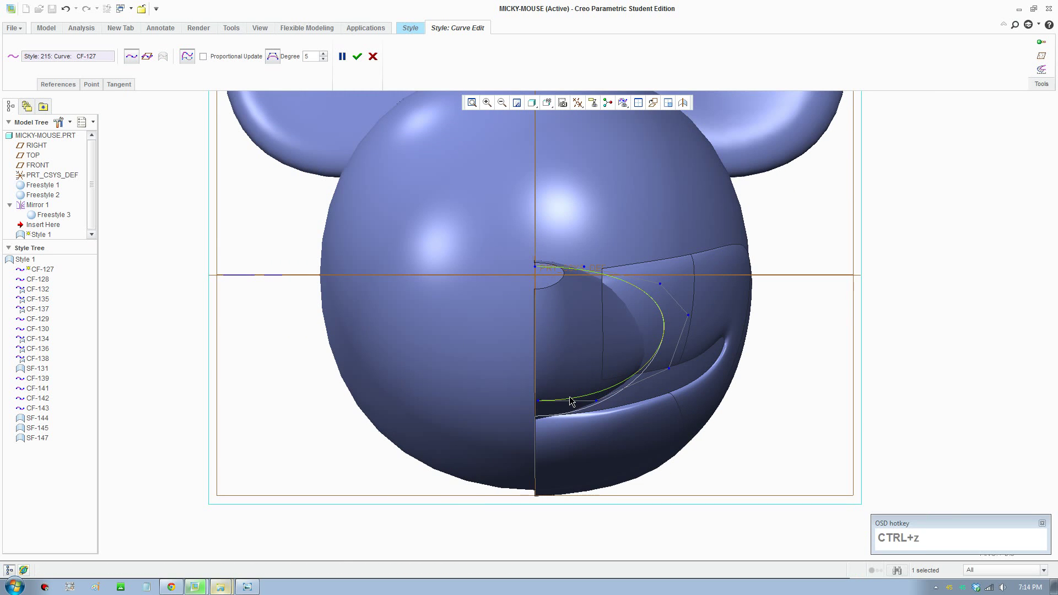
# - Raise CF-127's lower endpoint further and set its X coordinate to 0 to keep it on the centre plane
pyautogui.hotkey('ctrl', 'z')
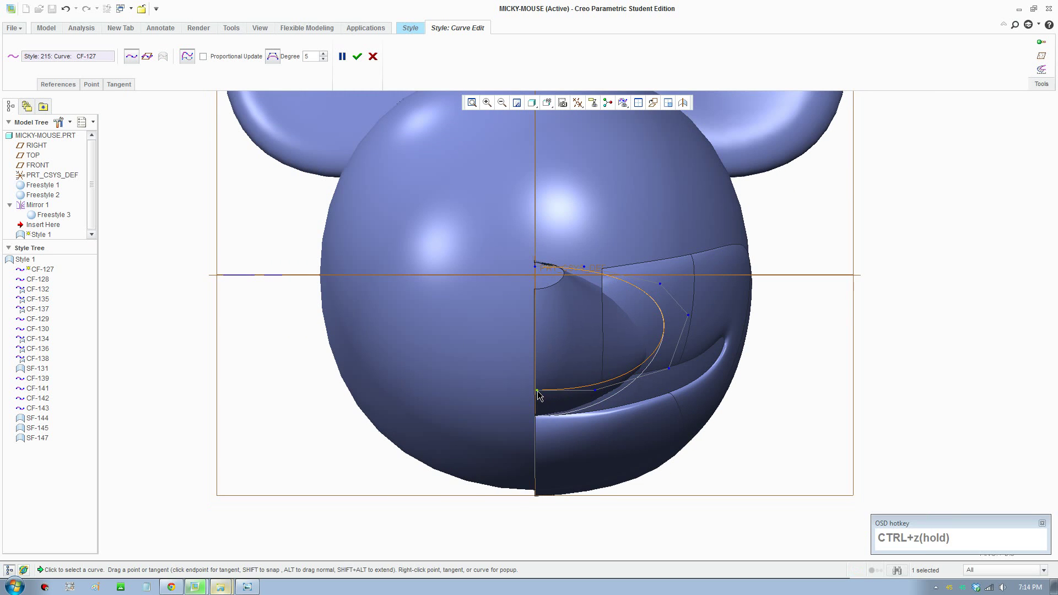
pyautogui.hotkey('ctrl', 'z')
pyautogui.click(92, 85)
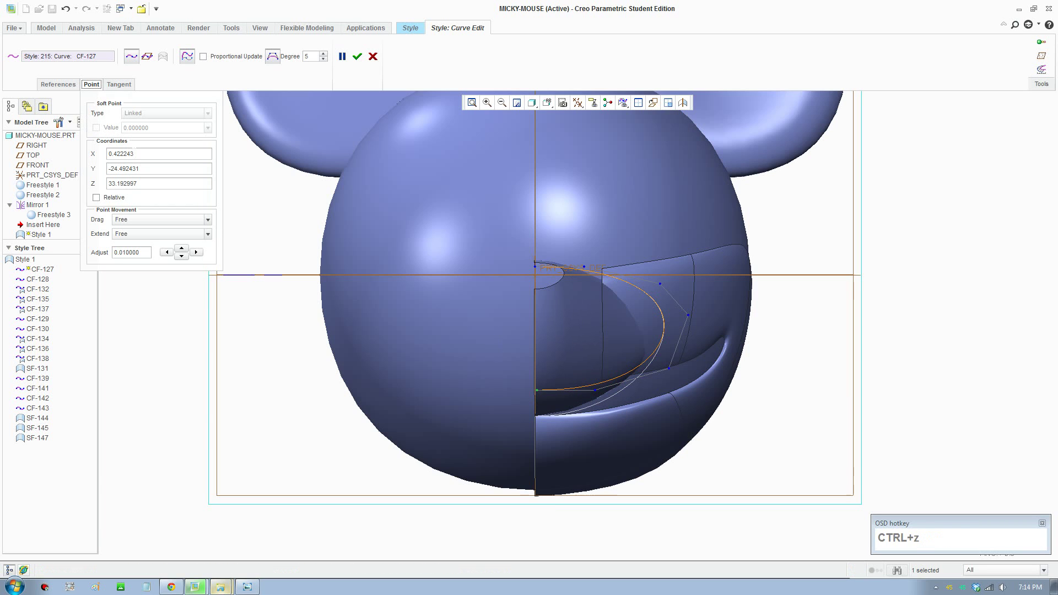
pyautogui.write('0')
pyautogui.press('Return')
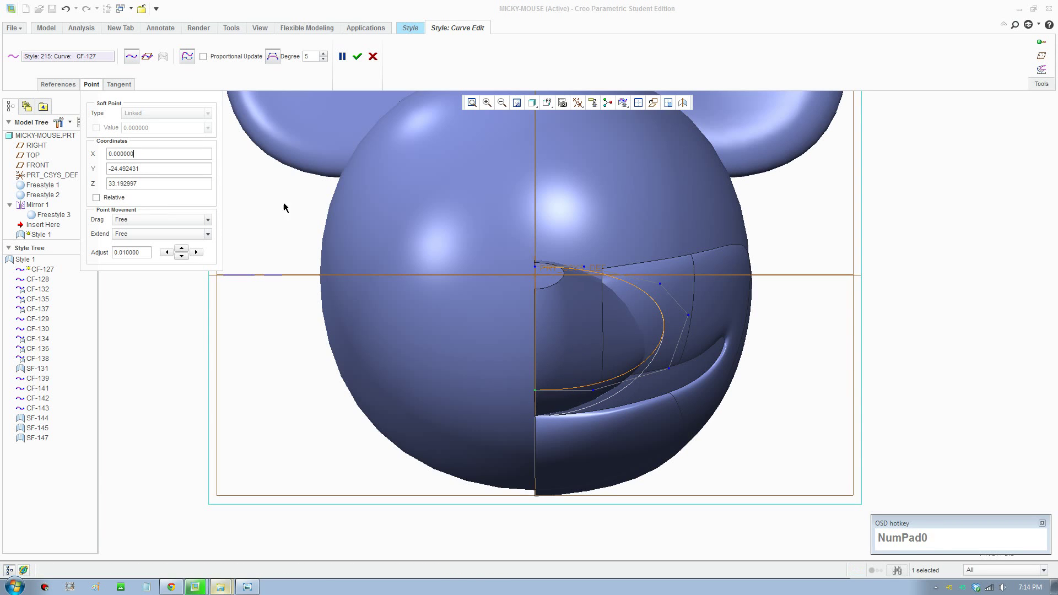
# - Reshape the cheek curve CF-141 in the front view by moving its intermediate control points outward, away from the nose
pyautogui.moveTo(284, 207); pyautogui.dragTo(506, 393, button='middle')
pyautogui.scroll(-1, 593, 365)
pyautogui.click(547, 104)
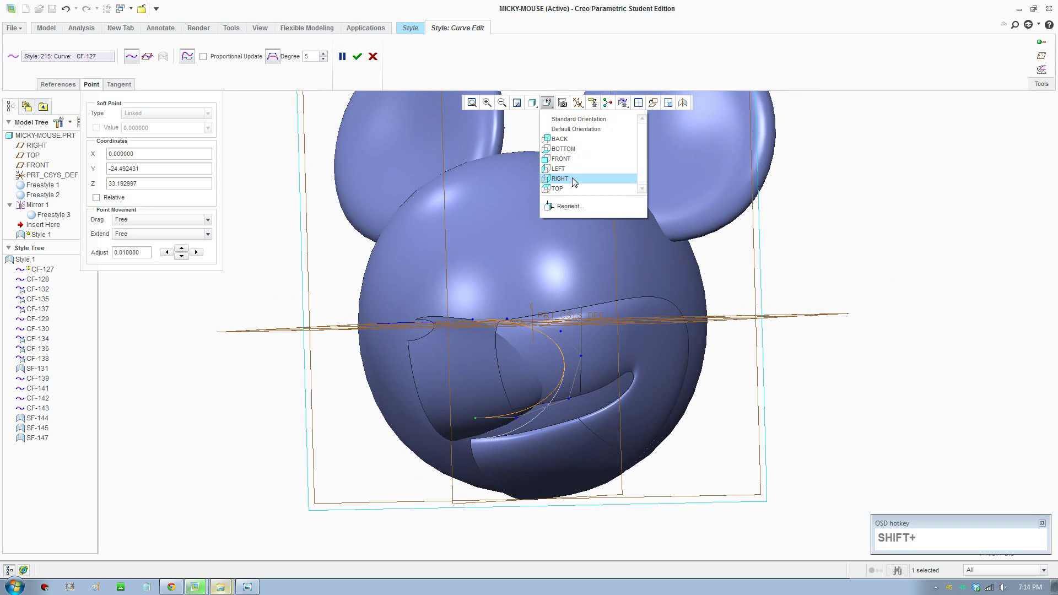
pyautogui.click(560, 159)
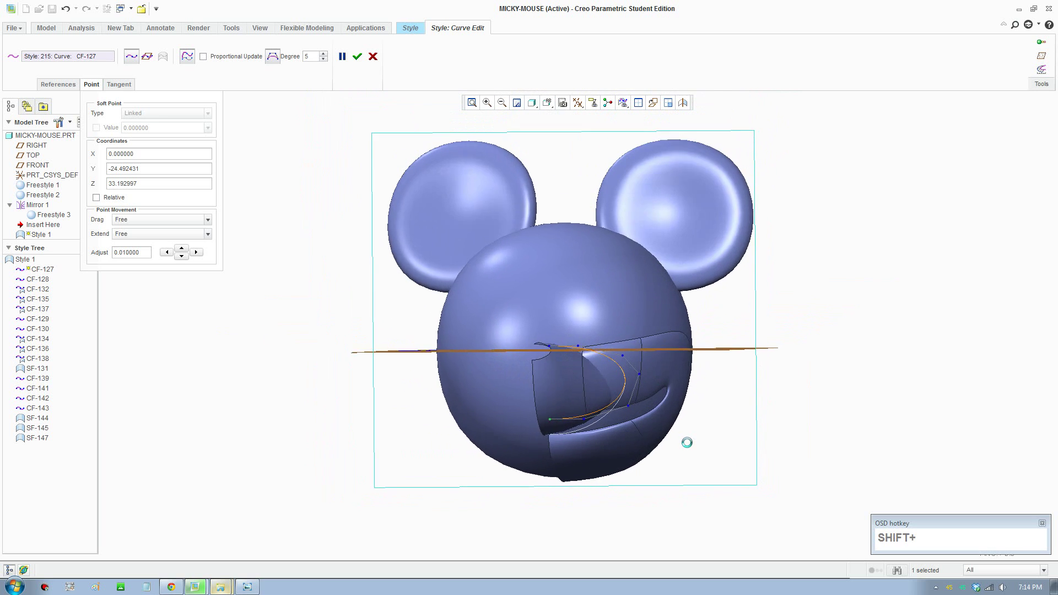
pyautogui.scroll(-2, 612, 402)
pyautogui.click(618, 376)
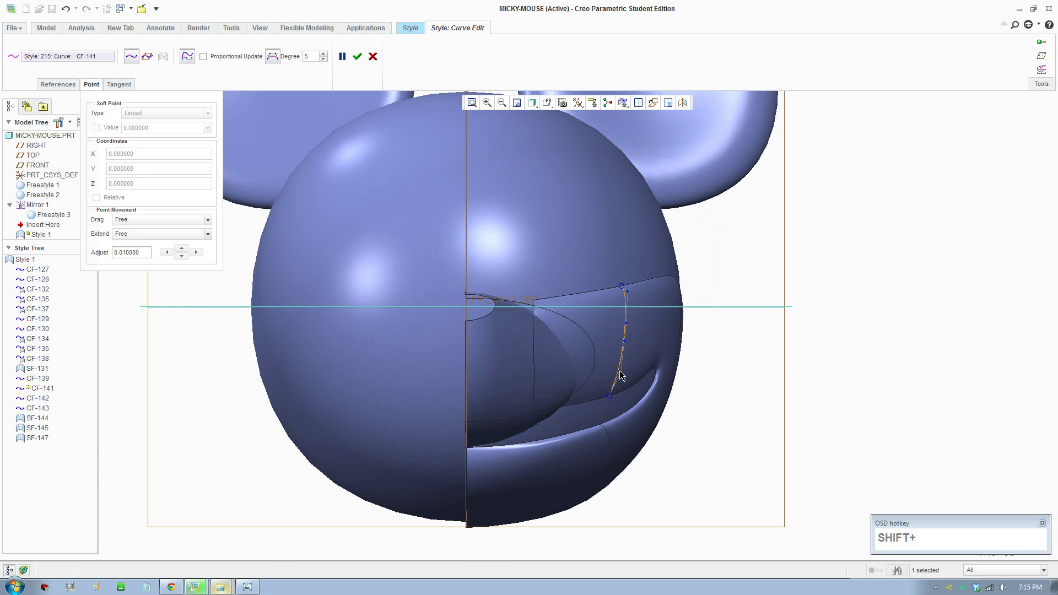
pyautogui.scroll(-2, 619, 383)
pyautogui.moveTo(622, 372); pyautogui.dragTo(628, 395)
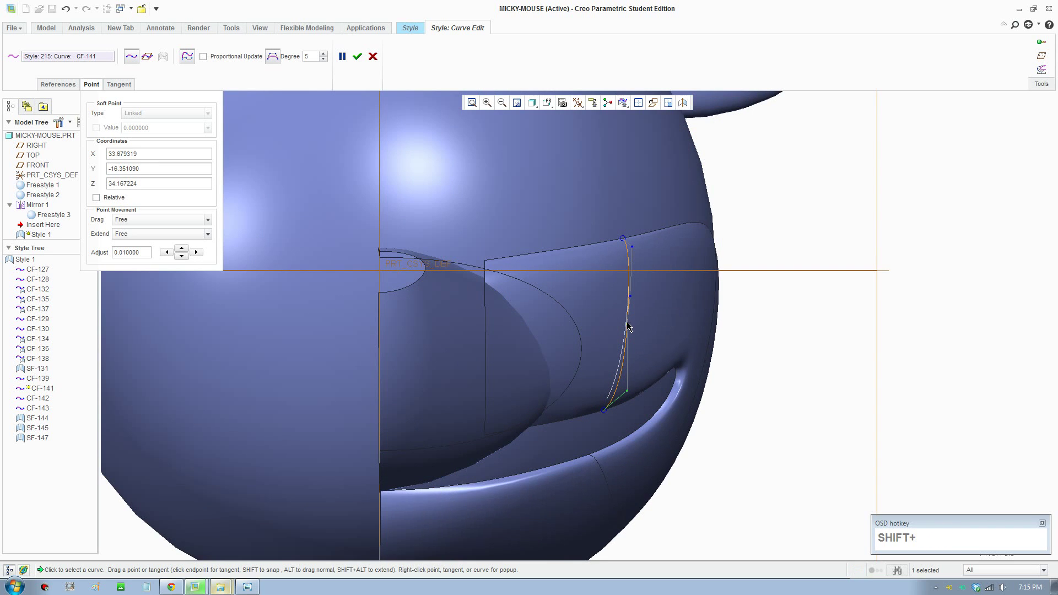
pyautogui.keyDown('shift'); pyautogui.moveTo(627, 324); pyautogui.dragTo(636, 332); pyautogui.keyUp('shift')
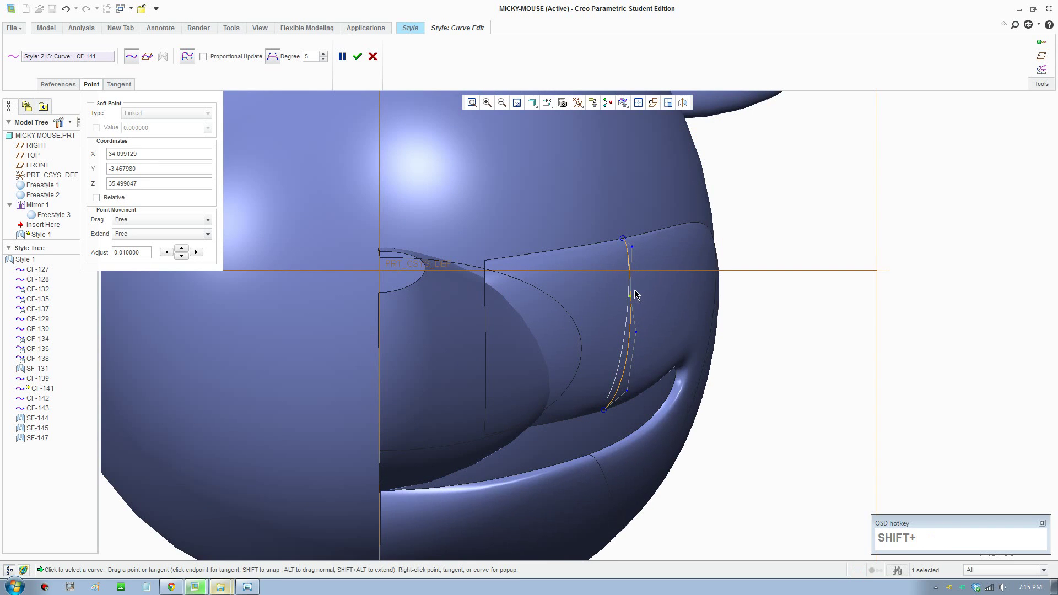
pyautogui.keyDown('shift'); pyautogui.moveTo(636, 293); pyautogui.dragTo(637, 293); pyautogui.keyUp('shift')
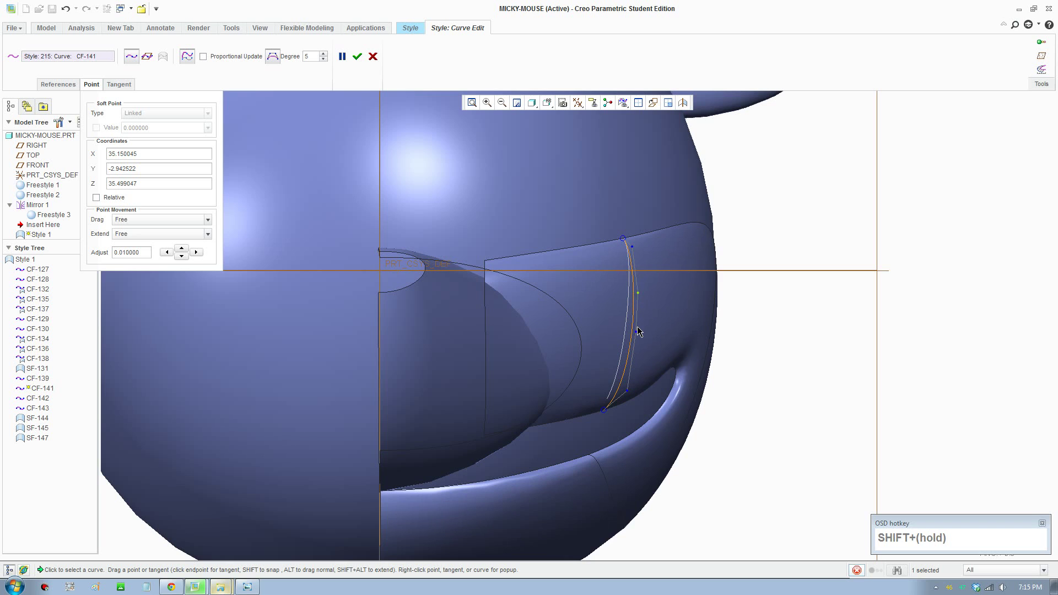
pyautogui.keyDown('shift'); pyautogui.moveTo(638, 331); pyautogui.dragTo(637, 342); pyautogui.keyUp('shift')
# - Straighten the lower lip curve CF-142 by moving its upper control points, placing the topmost at about X 29.16, Y -27.50
pyautogui.click(611, 491)
pyautogui.keyDown('shift'); pyautogui.moveTo(625, 517); pyautogui.dragTo(701, 355, button='middle'); pyautogui.keyUp('shift')
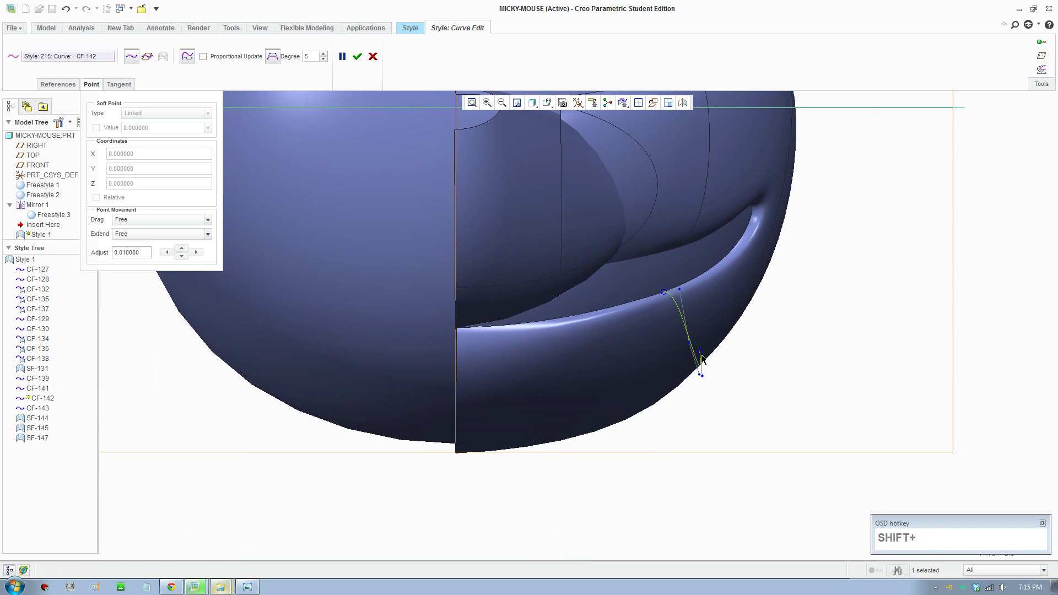
pyautogui.keyDown('shift'); pyautogui.moveTo(681, 289); pyautogui.dragTo(640, 326); pyautogui.keyUp('shift')
pyautogui.scroll(-2, 770, 377)
pyautogui.moveTo(621, 268); pyautogui.dragTo(615, 270)
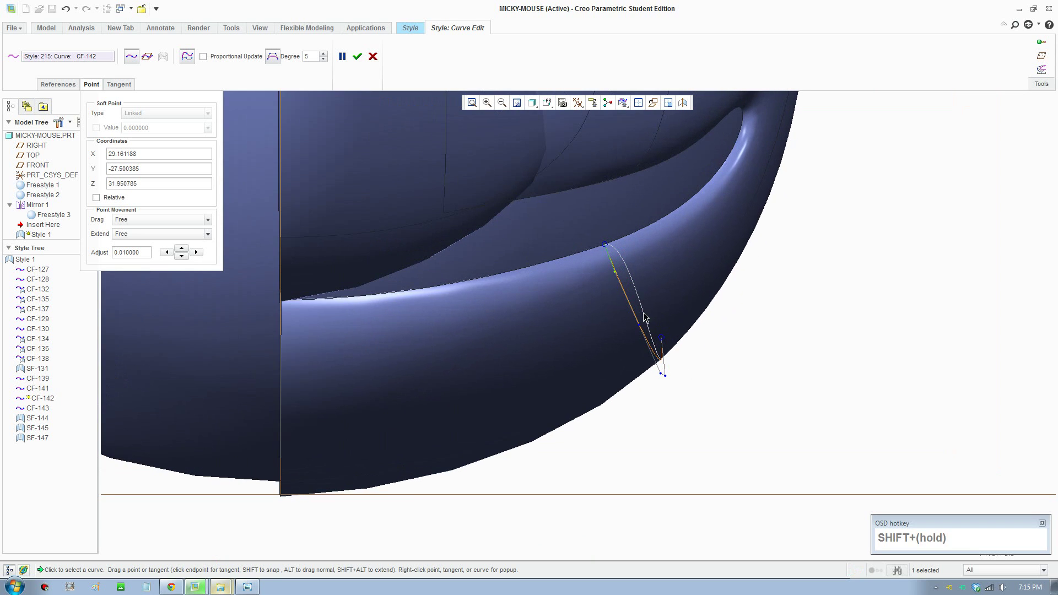
# - Slide the centre-line endpoint of the chin edge curve CF-135 forward under the head to about Z 1.34
pyautogui.scroll(2, 699, 353)
pyautogui.scroll(3, 698, 233)
pyautogui.moveTo(688, 219); pyautogui.dragTo(557, 185, button='middle')
pyautogui.moveTo(666, 244); pyautogui.dragTo(552, 377, button='middle')
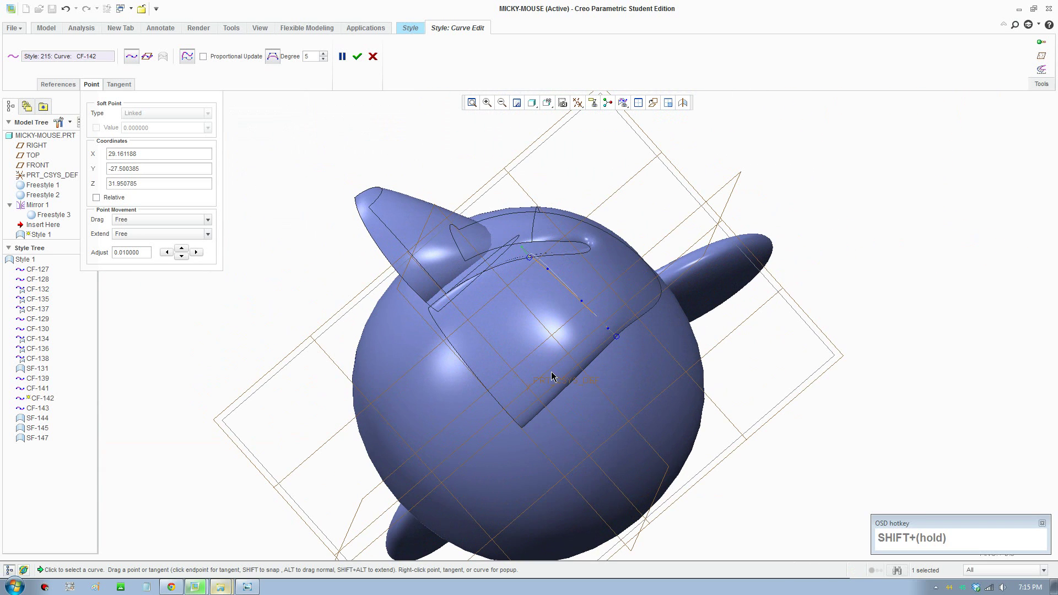
pyautogui.click(537, 425)
pyautogui.scroll(-2, 537, 425)
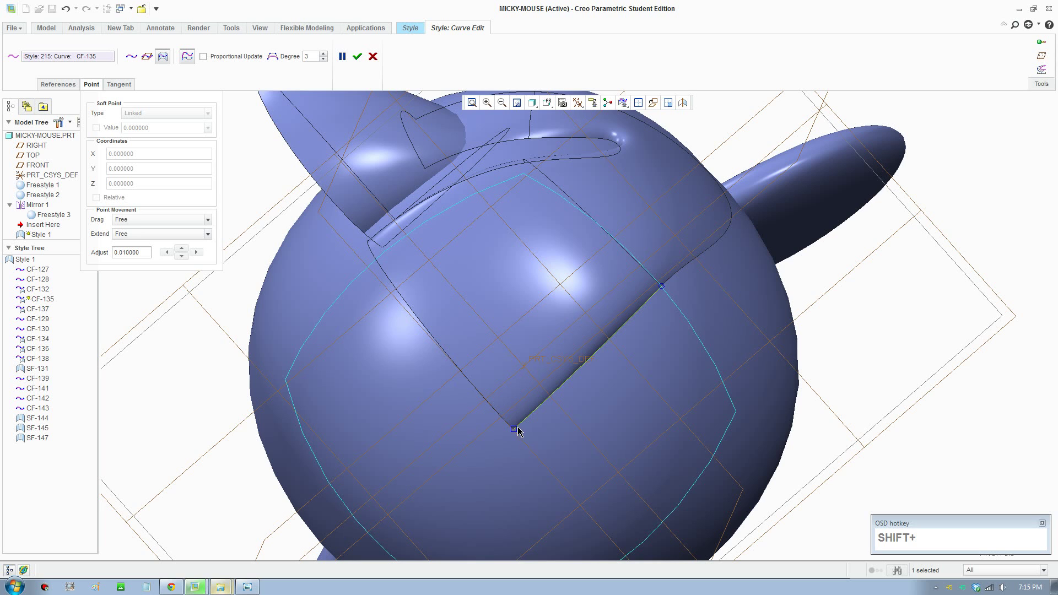
pyautogui.keyDown('shift'); pyautogui.moveTo(517, 431); pyautogui.dragTo(502, 409); pyautogui.keyUp('shift')
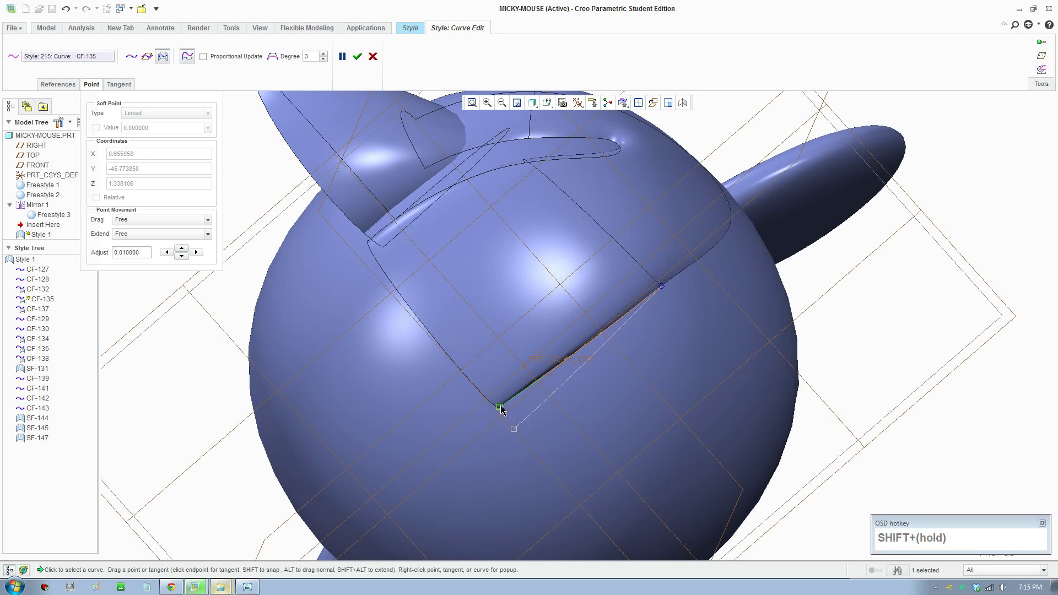
# - Accept the curve edits and complete the Style 1 feature
pyautogui.scroll(1, 522, 399)
pyautogui.moveTo(581, 241); pyautogui.dragTo(618, 299, button='middle')
pyautogui.scroll(1, 618, 299)
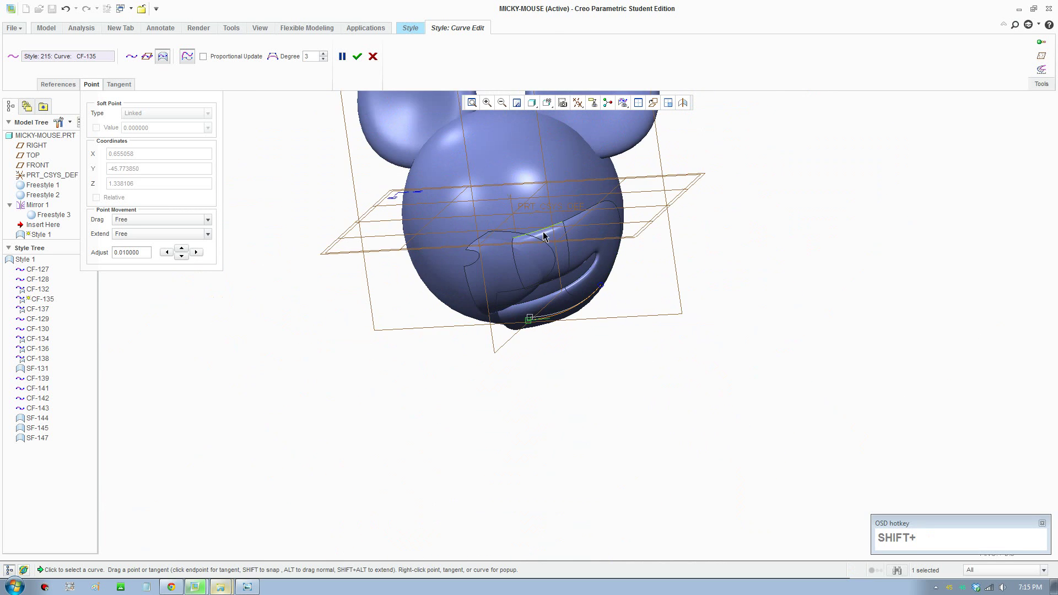
pyautogui.scroll(1, 543, 233)
pyautogui.moveTo(543, 232); pyautogui.dragTo(558, 204, button='middle')
pyautogui.keyDown('shift'); pyautogui.moveTo(557, 250); pyautogui.dragTo(506, 363, button='middle'); pyautogui.keyUp('shift')
pyautogui.scroll(-2, 517, 295)
pyautogui.click(357, 56)
pyautogui.scroll(2, 495, 396)
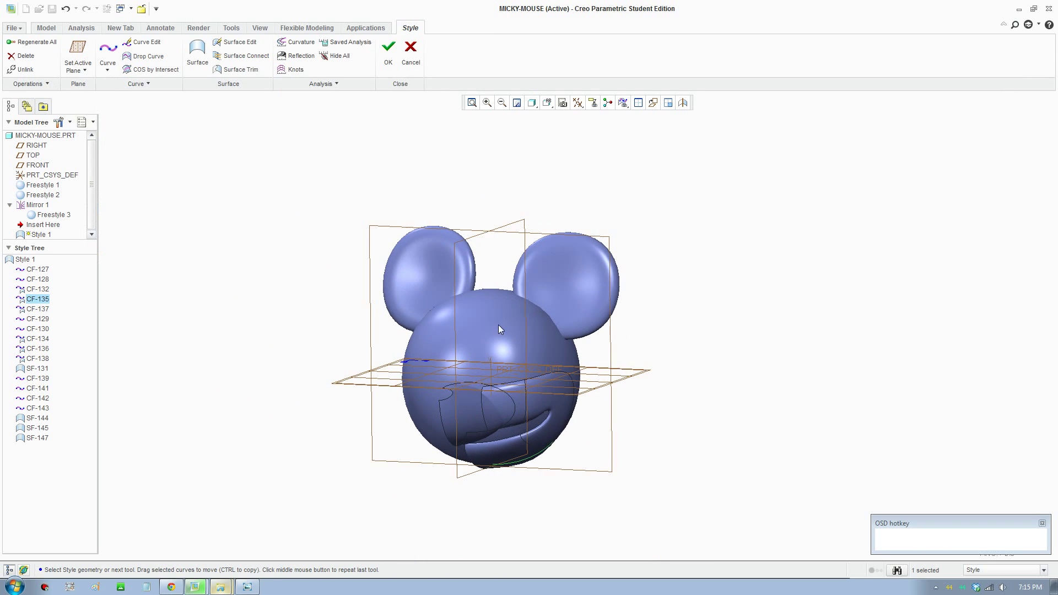
pyautogui.click(397, 65)
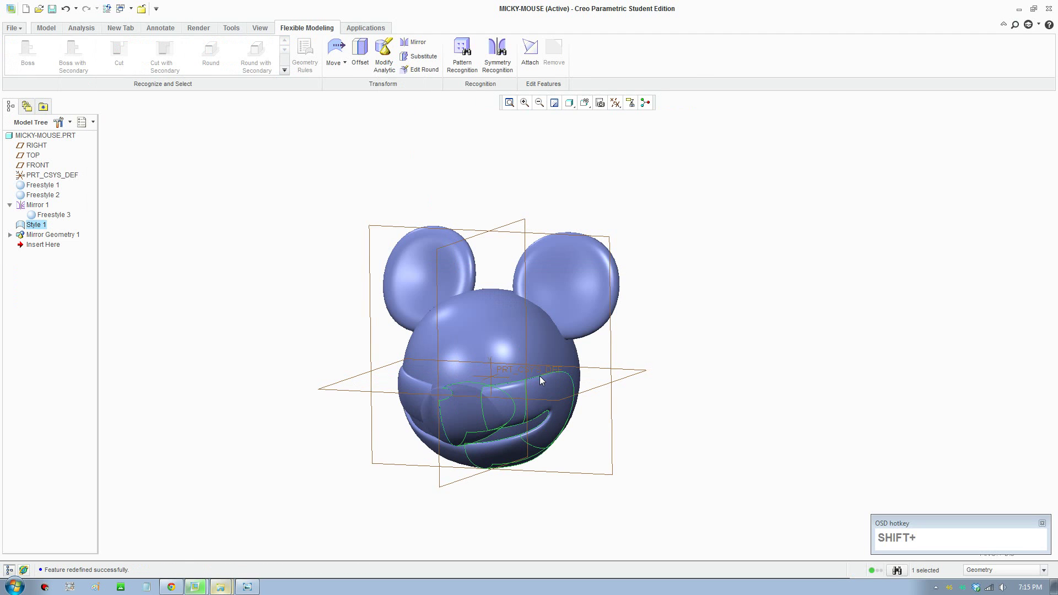
# - Examine the mirrored mouth, cheek and nose surfaces of the head from several angles
pyautogui.scroll(-2, 523, 385)
pyautogui.moveTo(541, 383); pyautogui.dragTo(570, 374, button='middle')
pyautogui.keyDown('shift'); pyautogui.moveTo(533, 439); pyautogui.dragTo(485, 388, button='middle'); pyautogui.keyUp('shift')
pyautogui.keyDown('shift'); pyautogui.moveTo(586, 307); pyautogui.dragTo(520, 364, button='middle'); pyautogui.keyUp('shift')
pyautogui.moveTo(520, 364)
pyautogui.mouseDown(button='middle')
pyautogui.moveTo(491, 382)
pyautogui.moveTo(499, 379)
pyautogui.moveTo(483, 432)
pyautogui.moveTo(540, 395)
pyautogui.moveTo(503, 385)
pyautogui.moveTo(530, 386)
pyautogui.mouseUp(button='middle')
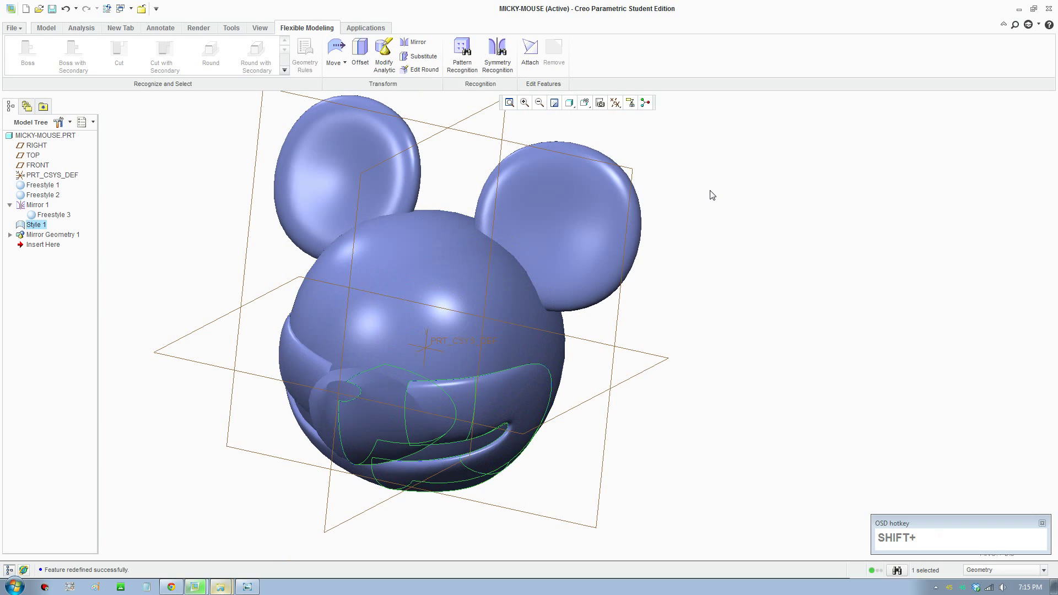
pyautogui.scroll(1, 710, 193)
pyautogui.moveTo(730, 212)
pyautogui.keyDown('shift'); pyautogui.mouseDown(button='middle')
pyautogui.moveTo(716, 283)
pyautogui.moveTo(701, 272)
pyautogui.mouseUp(button='middle'); pyautogui.keyUp('shift')
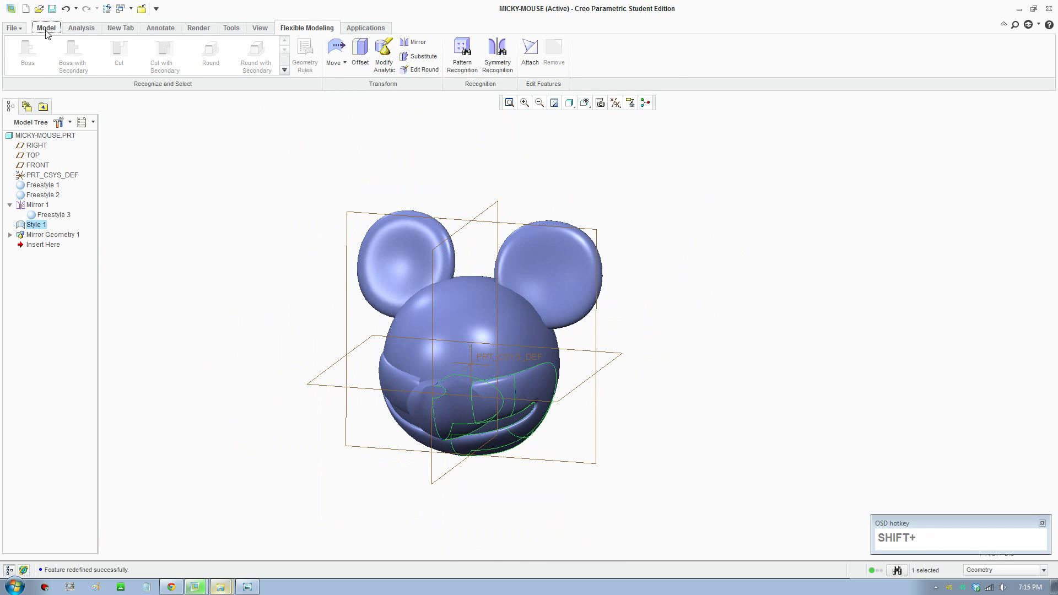
# - Create a datum plane in front of the nose, offset 79.91 from the FRONT plane
pyautogui.click(46, 29)
pyautogui.click(170, 53)
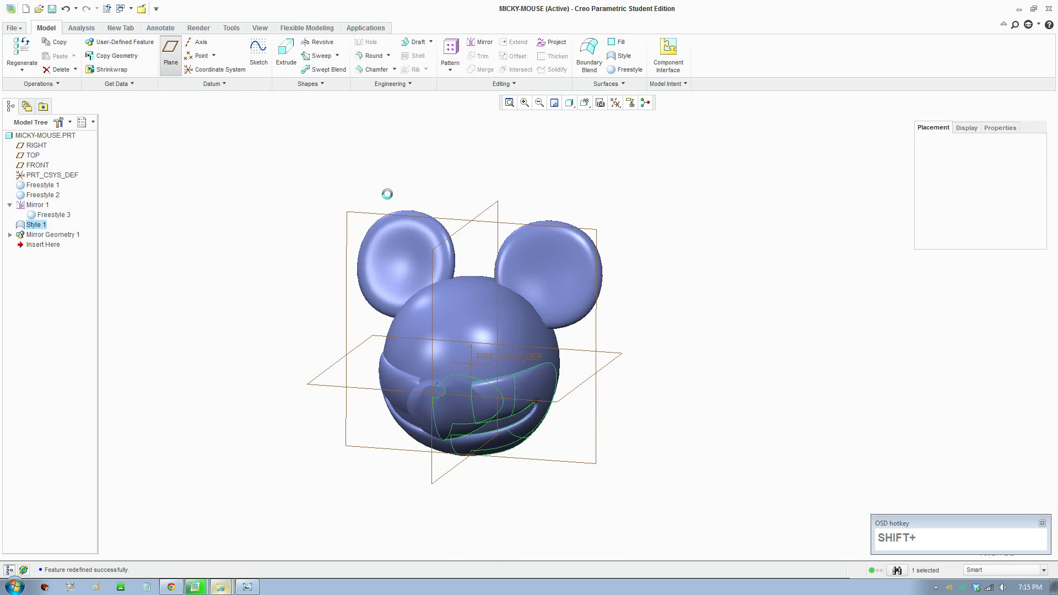
pyautogui.click(452, 219)
pyautogui.scroll(1, 515, 361)
pyautogui.moveTo(515, 361); pyautogui.dragTo(487, 361, button='middle')
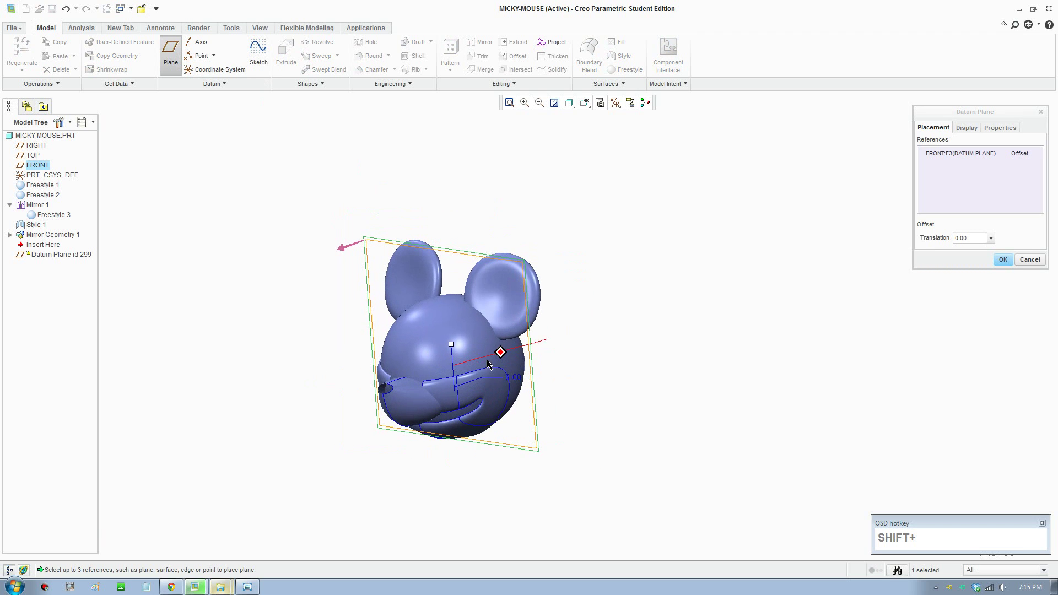
pyautogui.scroll(-1, 442, 333)
pyautogui.keyDown('shift'); pyautogui.moveTo(455, 351); pyautogui.dragTo(345, 402); pyautogui.keyUp('shift')
pyautogui.moveTo(345, 401)
pyautogui.mouseDown(button='middle')
pyautogui.moveTo(315, 406)
pyautogui.moveTo(329, 401)
pyautogui.mouseUp(button='middle')
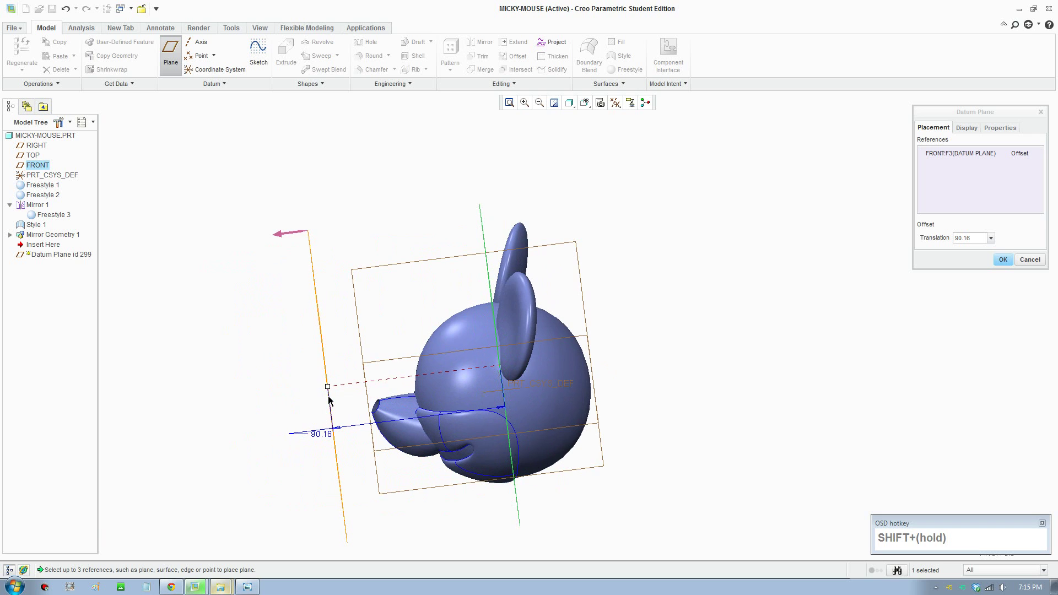
pyautogui.moveTo(329, 388); pyautogui.dragTo(348, 392)
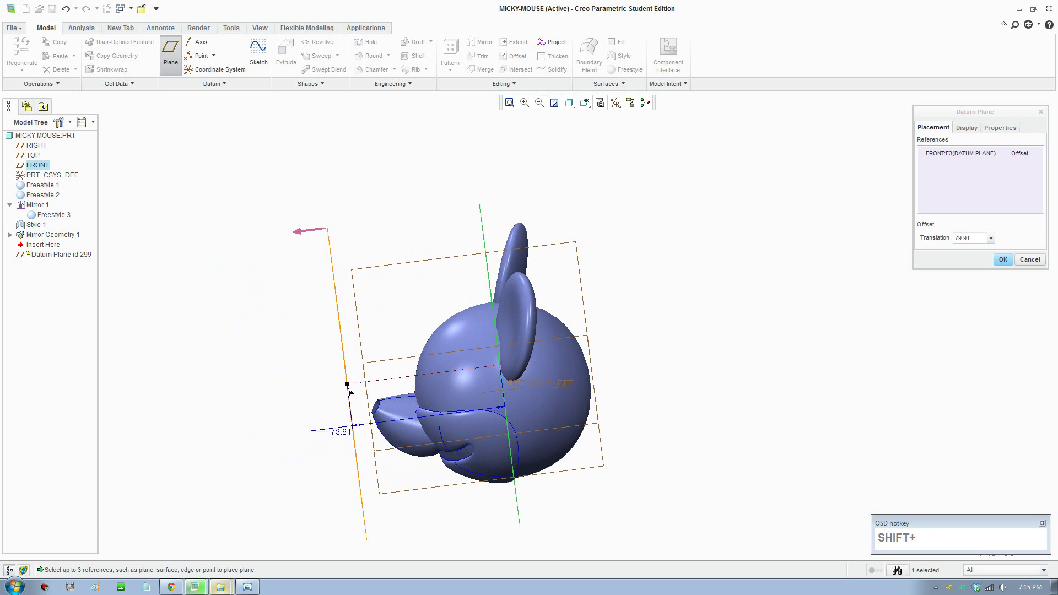
pyautogui.click(1003, 260)
# - Start a sketch on the datum plane in front of the nose and orient the view parallel to it
pyautogui.moveTo(496, 353); pyautogui.dragTo(399, 340, button='middle')
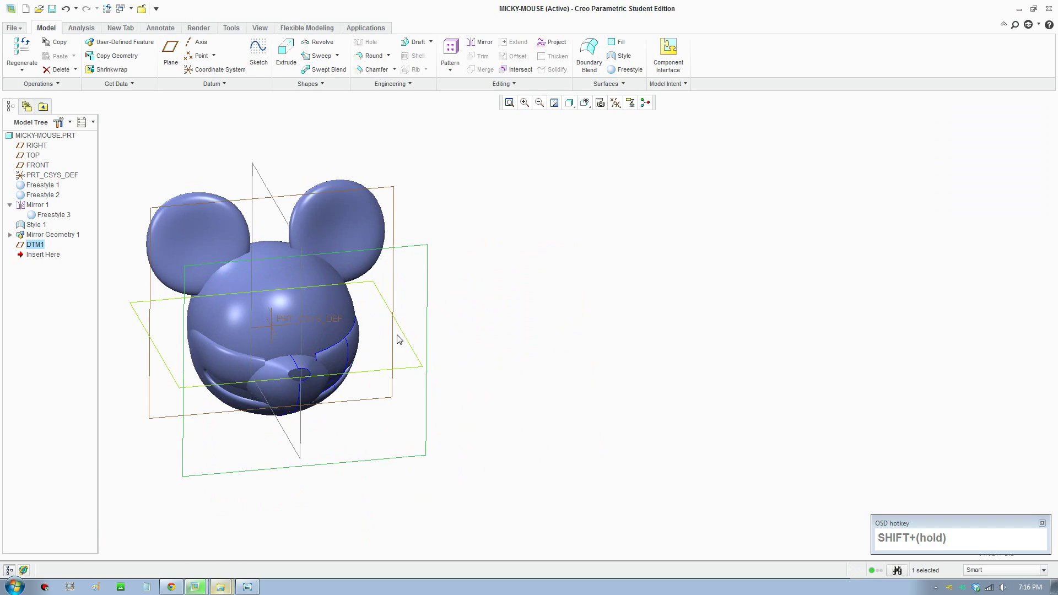
pyautogui.keyDown('shift'); pyautogui.moveTo(395, 278); pyautogui.dragTo(573, 217, button='middle'); pyautogui.keyUp('shift')
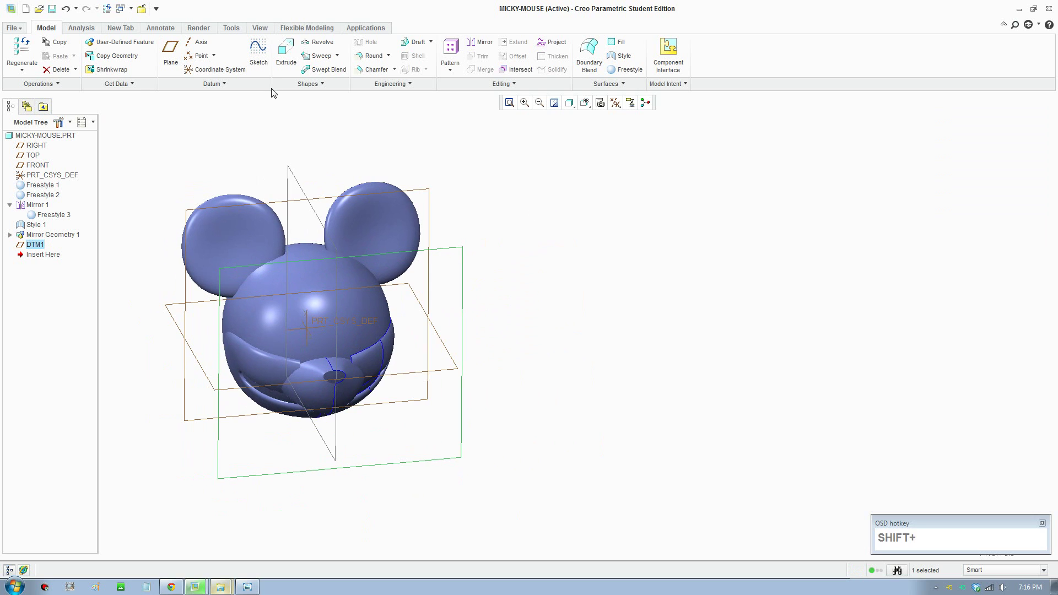
pyautogui.click(258, 55)
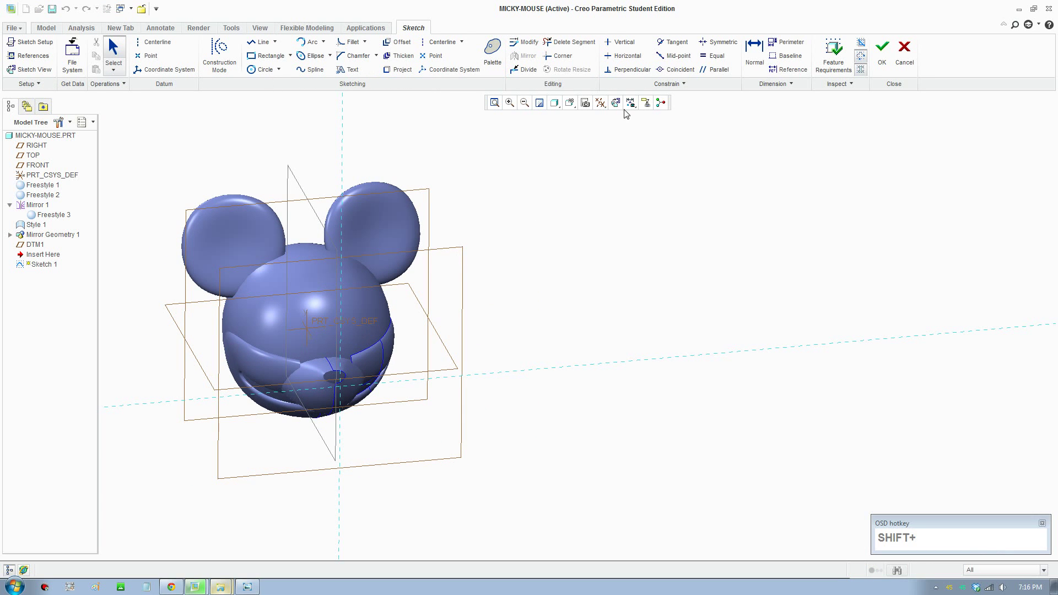
pyautogui.click(620, 107)
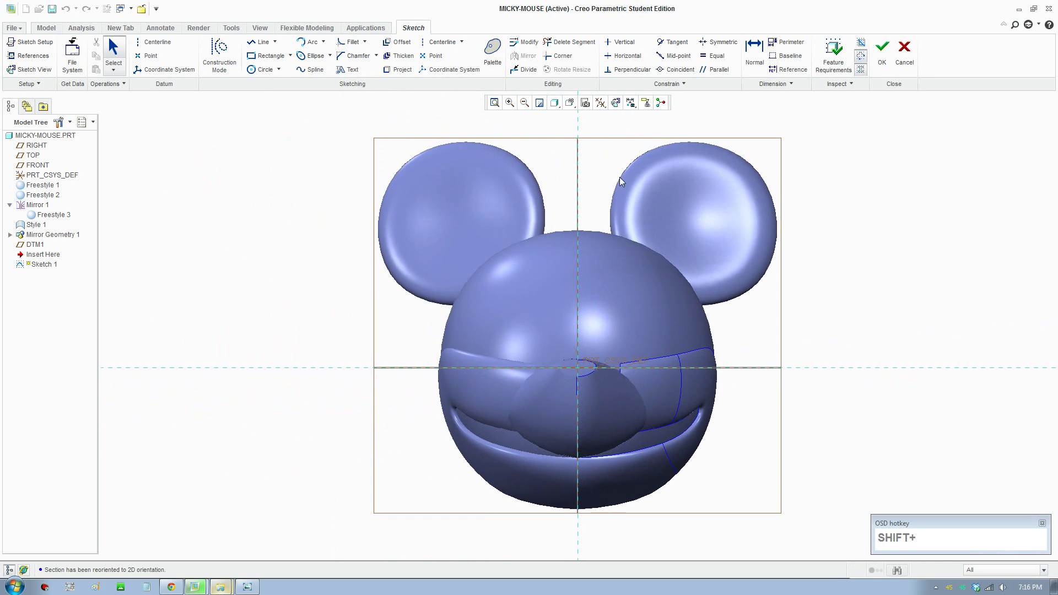
# - Bring up the MickeyMouse.jpg reference photo and arrange the resized modelling window beside it with the whole head in view
pyautogui.keyDown('shift'); pyautogui.moveTo(634, 290); pyautogui.dragTo(485, 299, button='middle'); pyautogui.keyUp('shift')
pyautogui.scroll(-2, 444, 299)
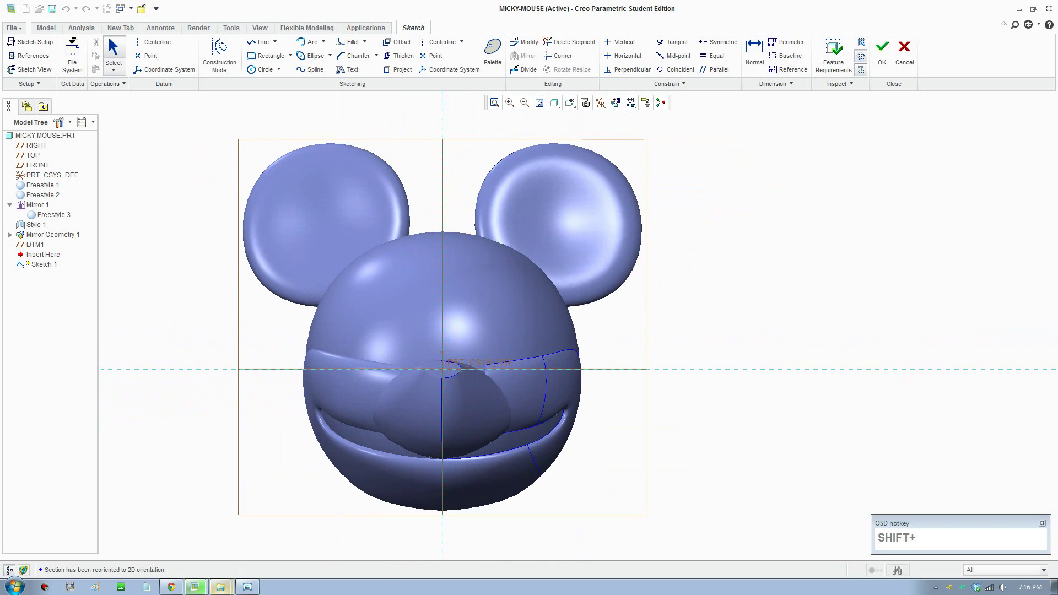
pyautogui.click(247, 587)
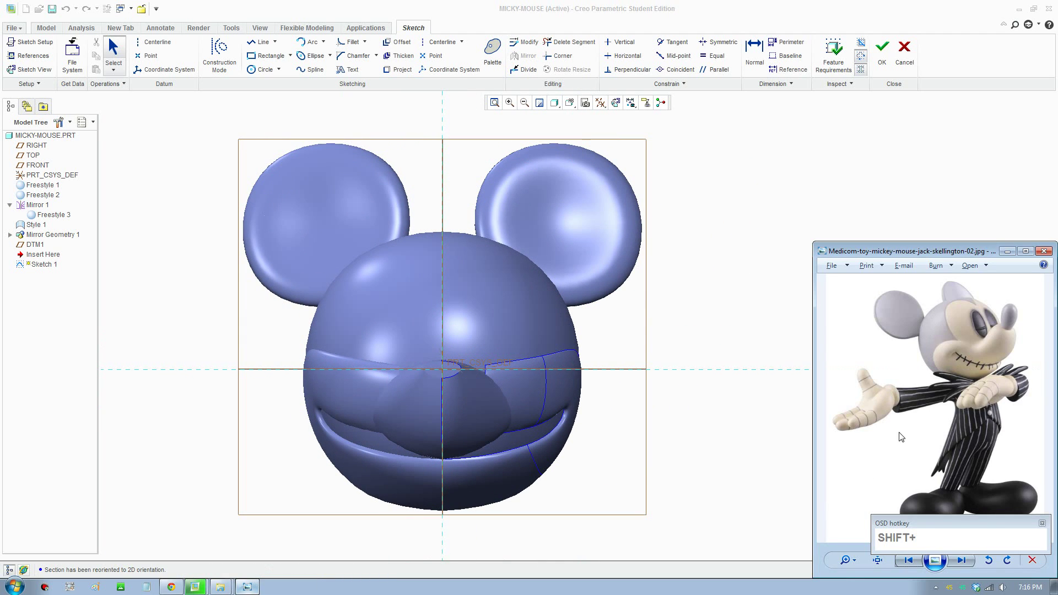
pyautogui.click(961, 562)
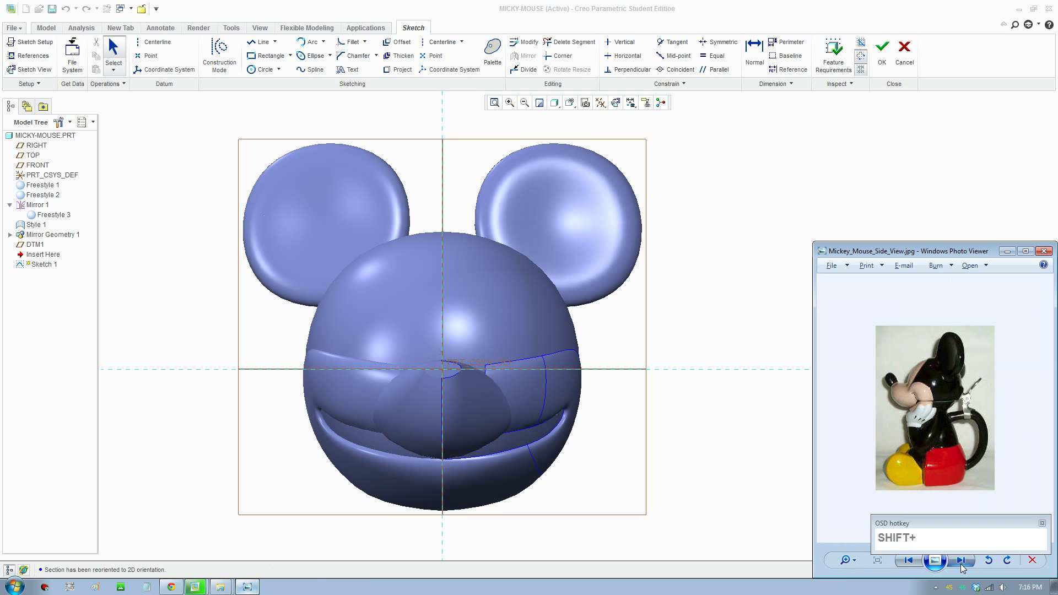
pyautogui.click(960, 563)
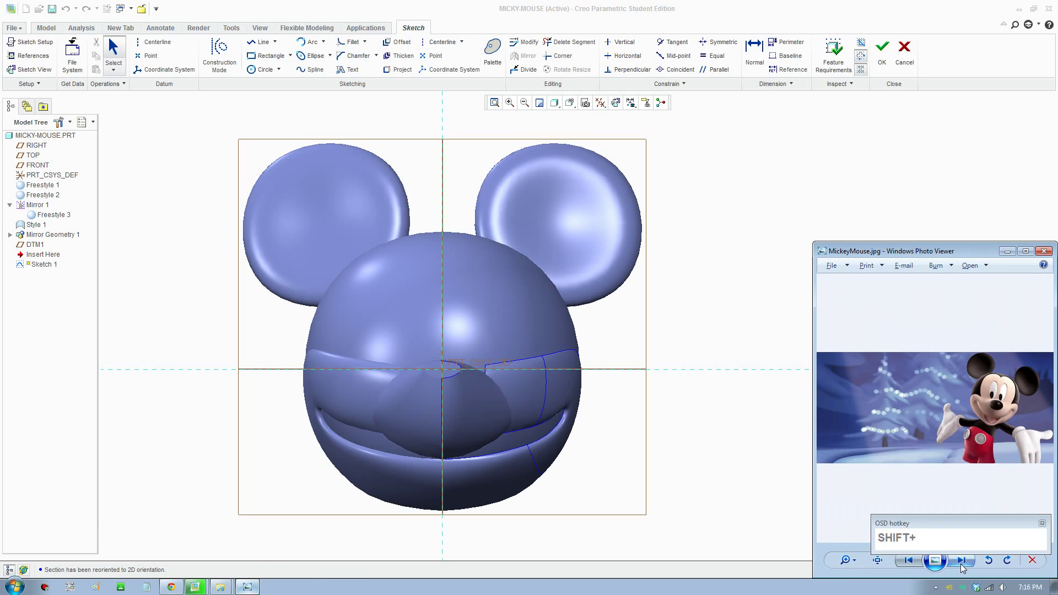
pyautogui.click(1033, 10)
pyautogui.scroll(-3, 710, 258)
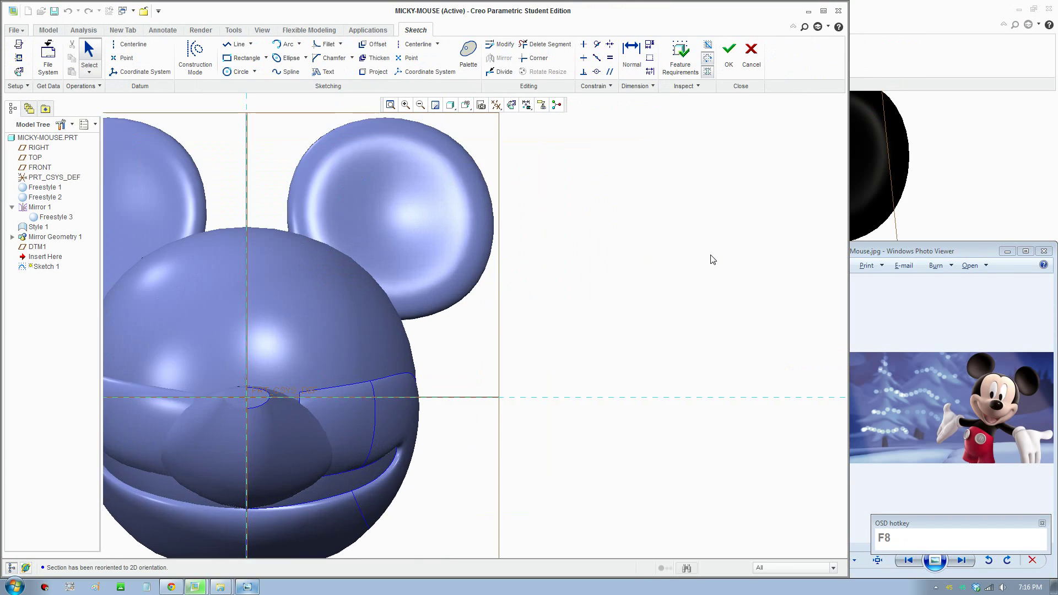
pyautogui.scroll(5, 711, 267)
pyautogui.scroll(-2, 461, 363)
pyautogui.keyDown('shift'); pyautogui.moveTo(472, 317); pyautogui.dragTo(439, 345, button='middle'); pyautogui.keyUp('shift')
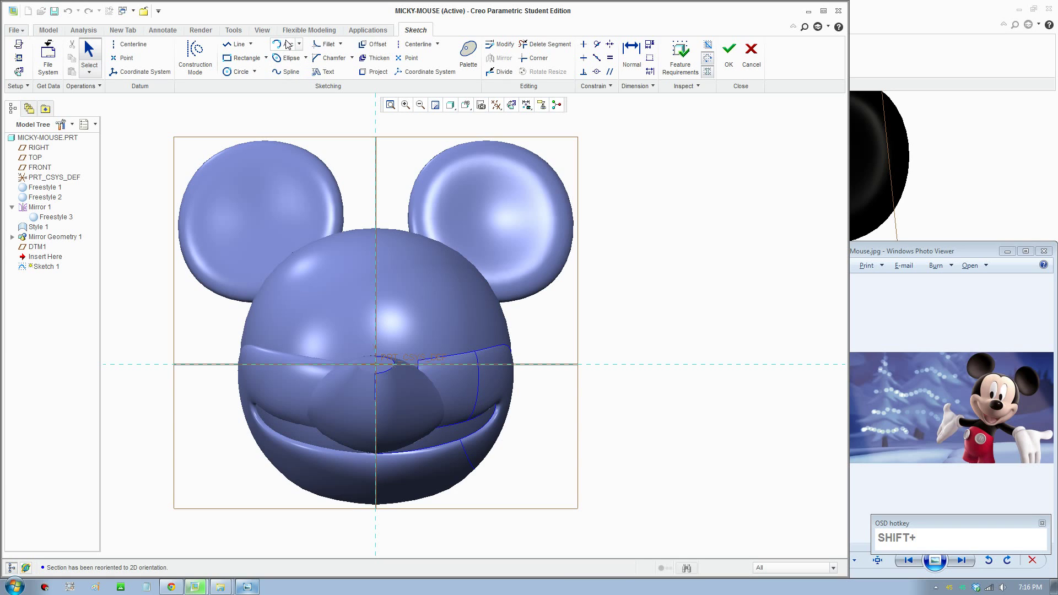
# - Sketch a half-face outline spline from the vertical axis on the forehead, around the cheek, to the axis over the nose
pyautogui.click(284, 73)
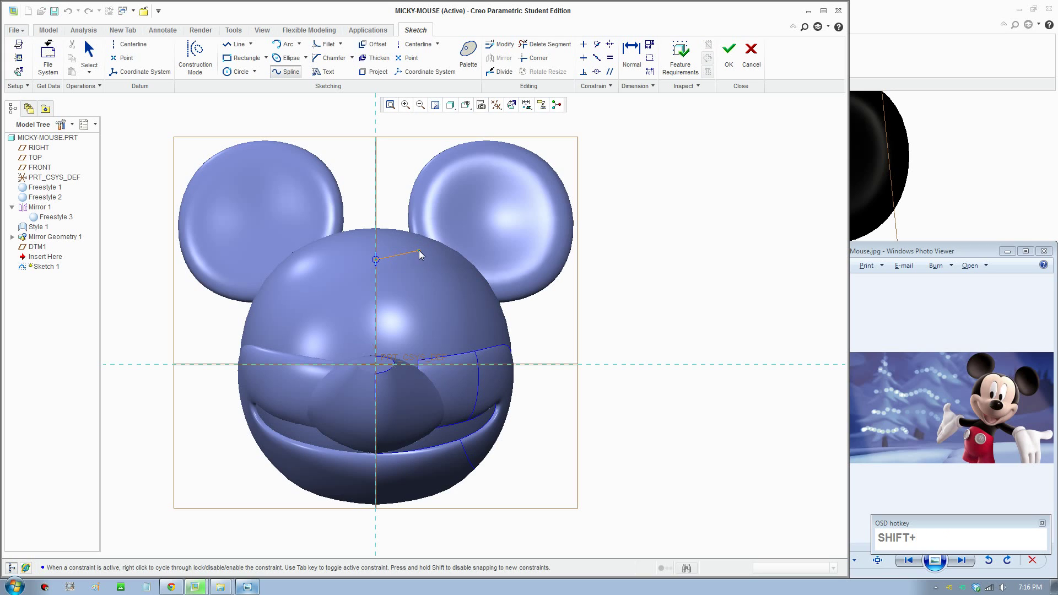
pyautogui.click(467, 293)
pyautogui.click(377, 425)
pyautogui.middleClick(389, 289)
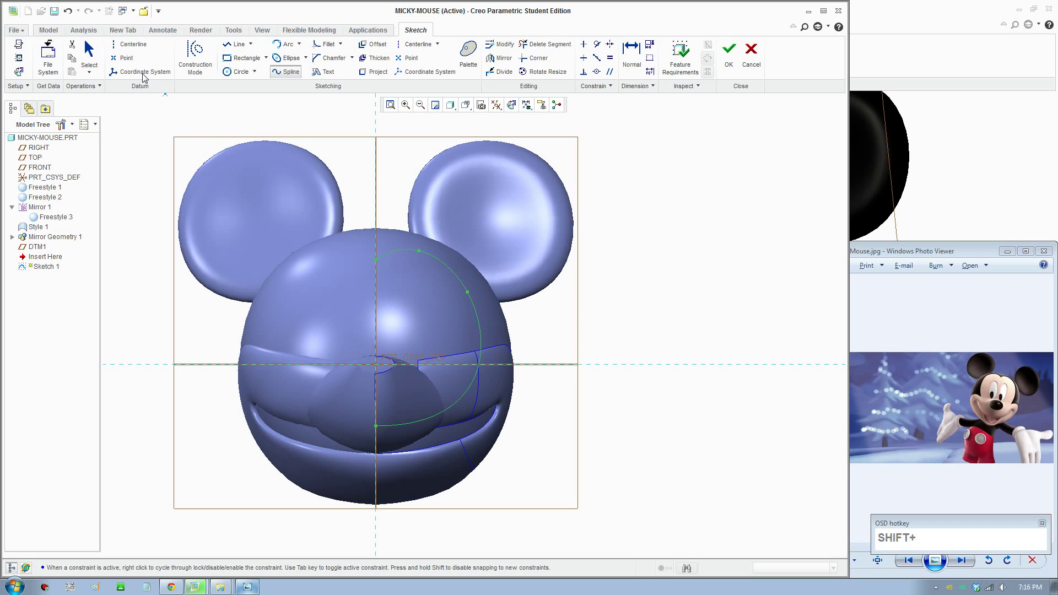
# - Reshape the half-face spline by moving its two interior points outward at the brow and cheek
pyautogui.click(89, 51)
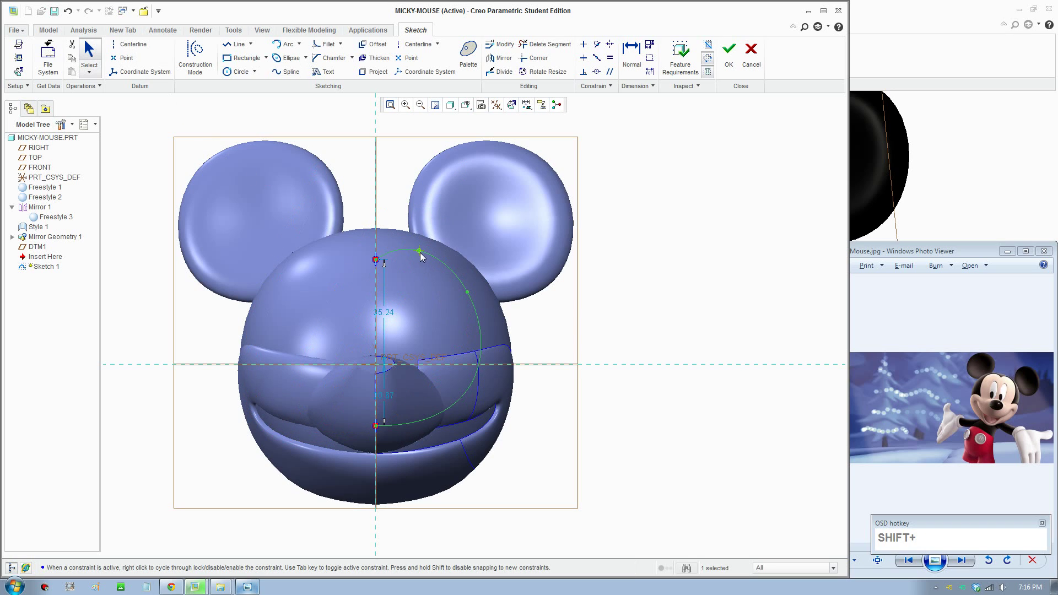
pyautogui.keyDown('shift'); pyautogui.moveTo(420, 253); pyautogui.dragTo(431, 257); pyautogui.keyUp('shift')
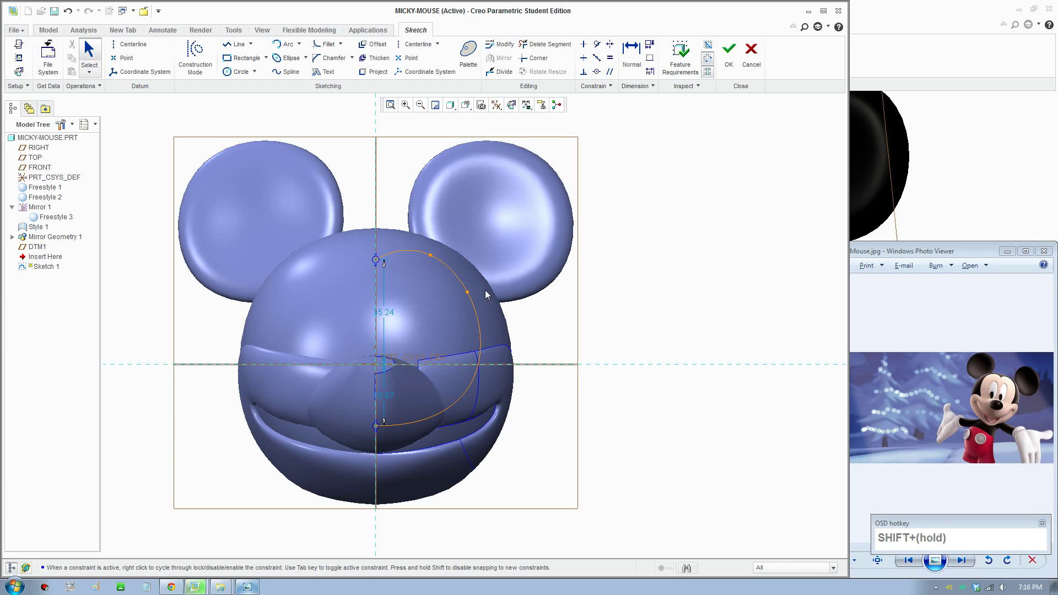
pyautogui.keyDown('shift'); pyautogui.moveTo(469, 292); pyautogui.dragTo(474, 320); pyautogui.keyUp('shift')
pyautogui.keyDown('shift'); pyautogui.moveTo(478, 325); pyautogui.dragTo(484, 328); pyautogui.keyUp('shift')
pyautogui.keyDown('shift'); pyautogui.moveTo(431, 254); pyautogui.dragTo(440, 261); pyautogui.keyUp('shift')
pyautogui.scroll(2, 467, 306)
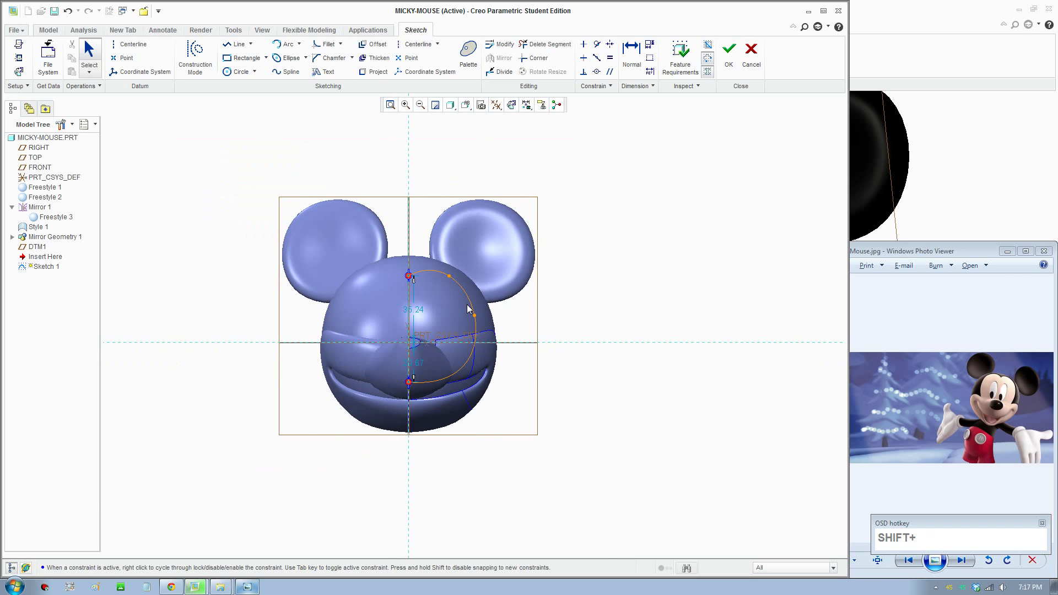
# - Fine-tune the spline's lower endpoint, cheek point and upper endpoint to smooth the half-face outline
pyautogui.scroll(-3, 467, 306)
pyautogui.keyDown('shift'); pyautogui.moveTo(353, 457); pyautogui.dragTo(355, 447); pyautogui.keyUp('shift')
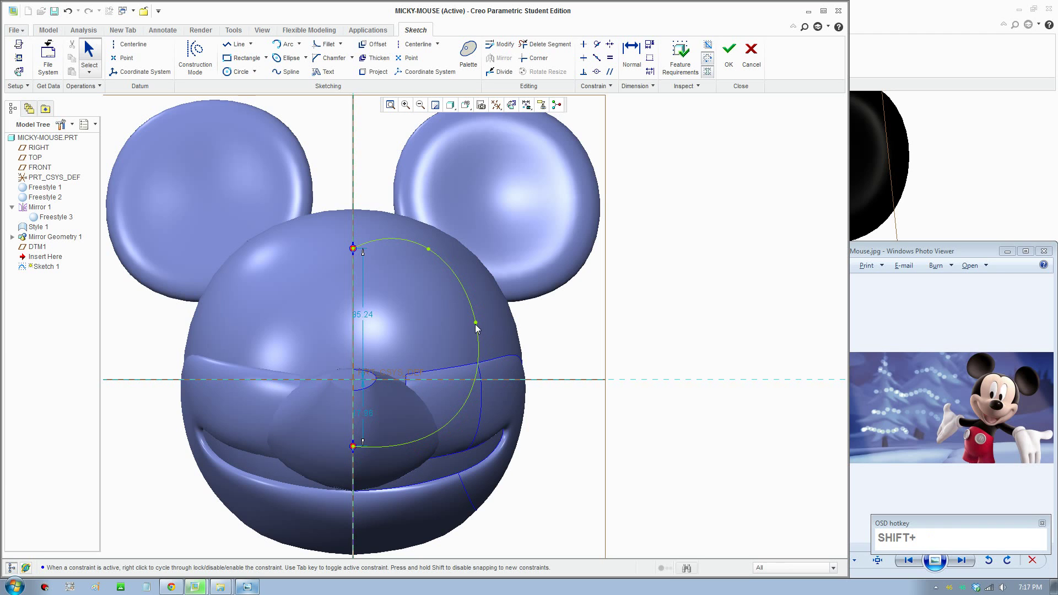
pyautogui.keyDown('shift'); pyautogui.moveTo(475, 324); pyautogui.dragTo(481, 326); pyautogui.keyUp('shift')
pyautogui.scroll(1, 488, 325)
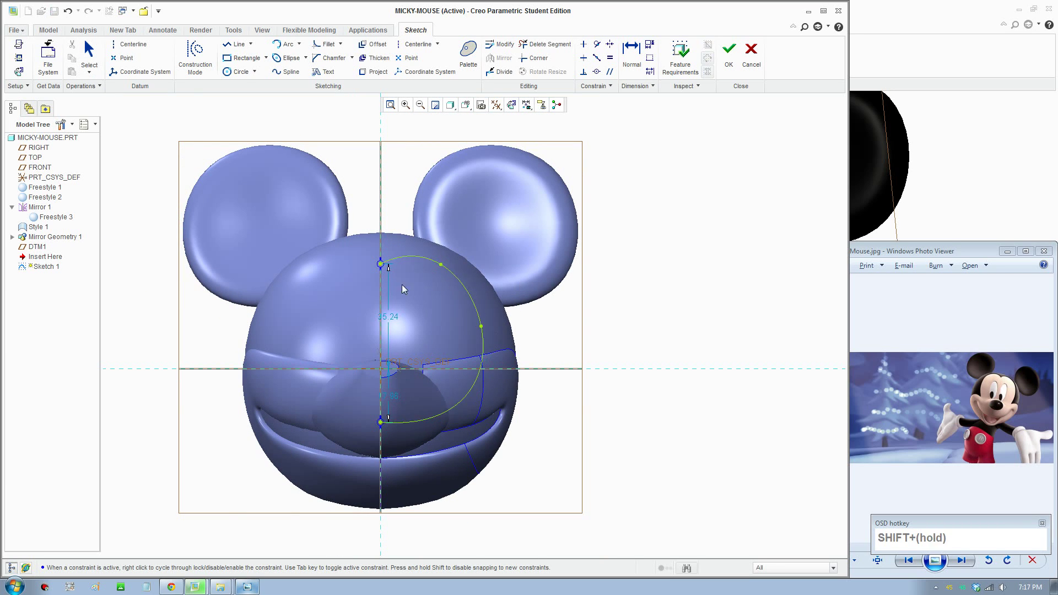
pyautogui.keyDown('shift'); pyautogui.moveTo(382, 269); pyautogui.dragTo(384, 270); pyautogui.keyUp('shift')
# - Add a vertical centerline through the middle of the head as the mirror axis for the spline
pyautogui.keyDown('shift'); pyautogui.moveTo(604, 215); pyautogui.dragTo(295, 450); pyautogui.keyUp('shift')
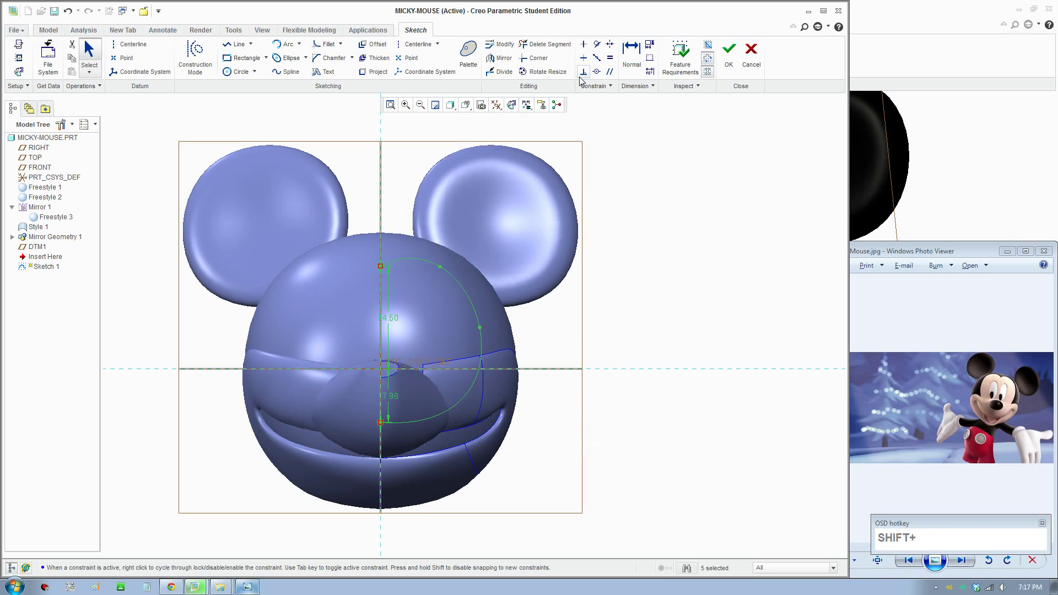
pyautogui.click(505, 60)
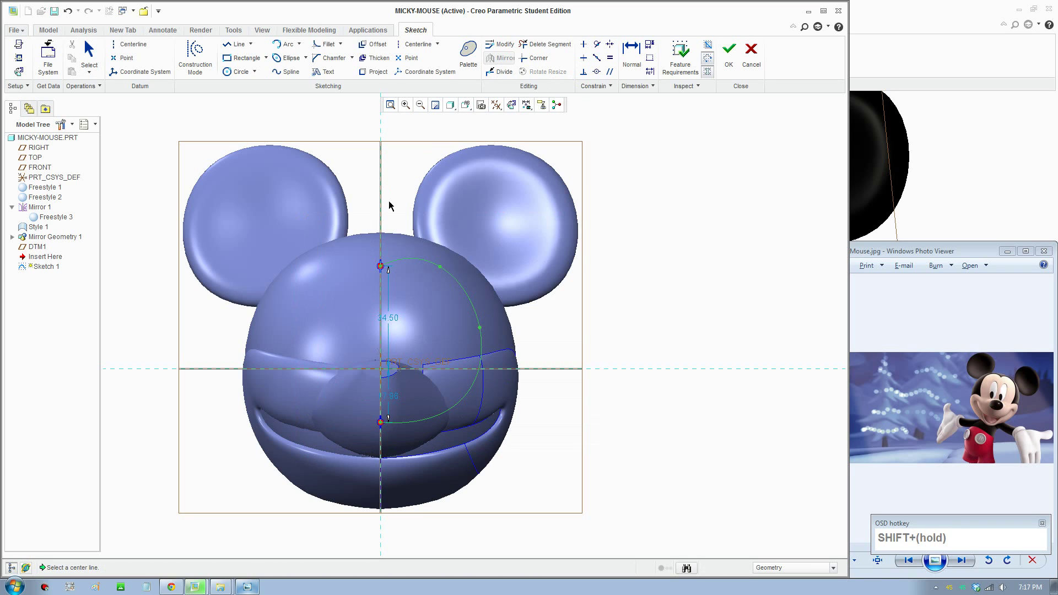
pyautogui.click(131, 45)
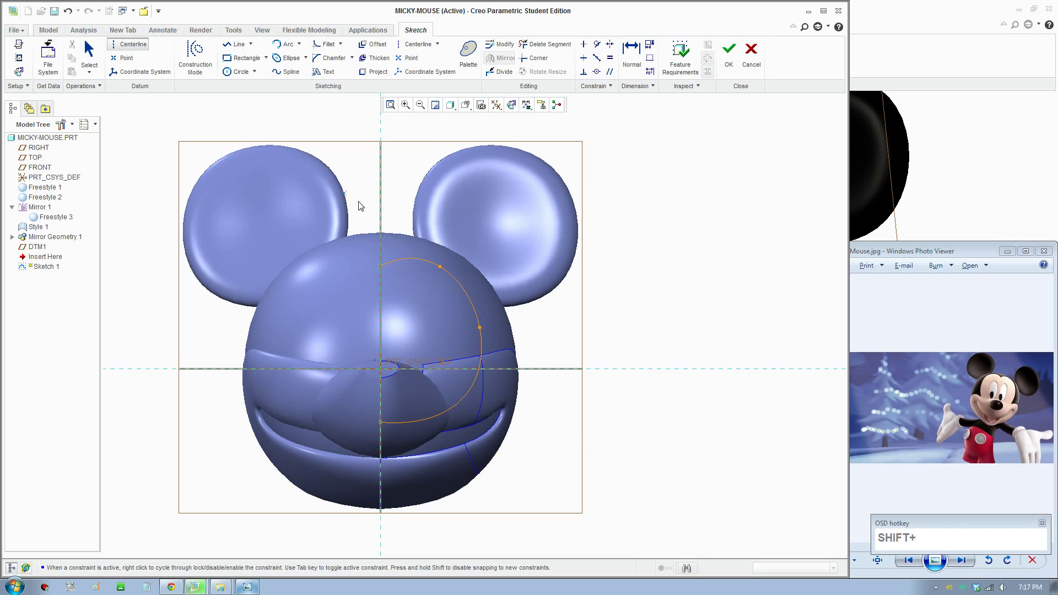
pyautogui.click(381, 191)
pyautogui.click(380, 245)
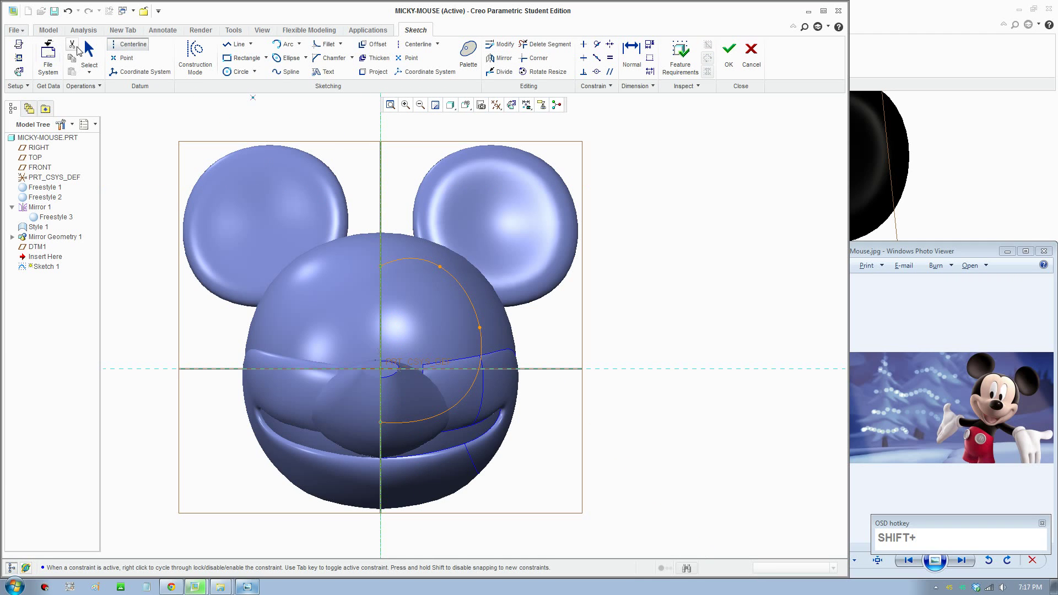
# - Mirror the half-face spline about the vertical centerline and complete the sketch
pyautogui.click(89, 52)
pyautogui.moveTo(334, 222); pyautogui.dragTo(546, 480)
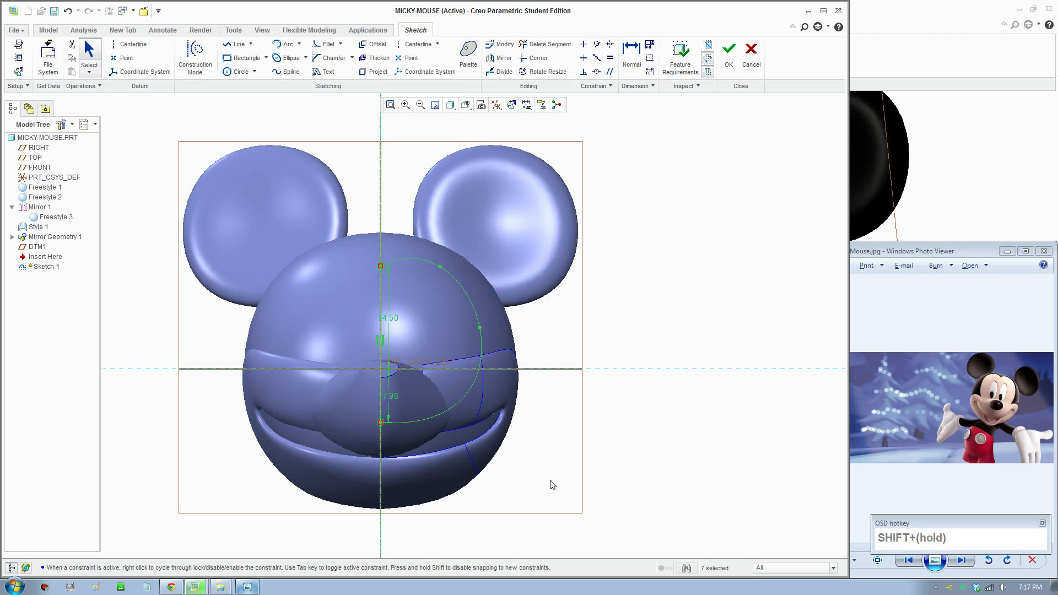
pyautogui.click(488, 59)
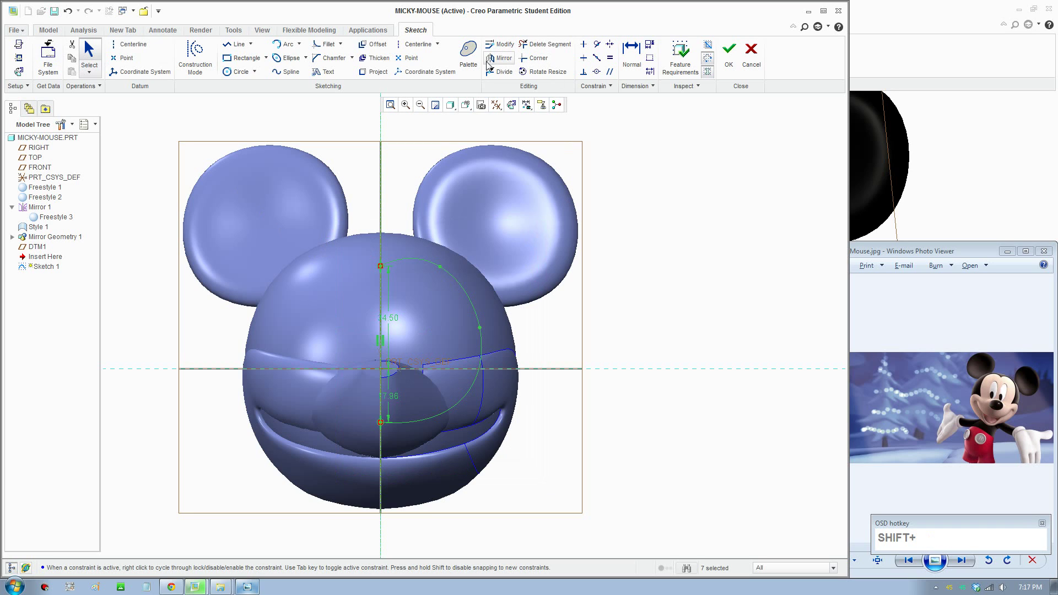
pyautogui.click(380, 221)
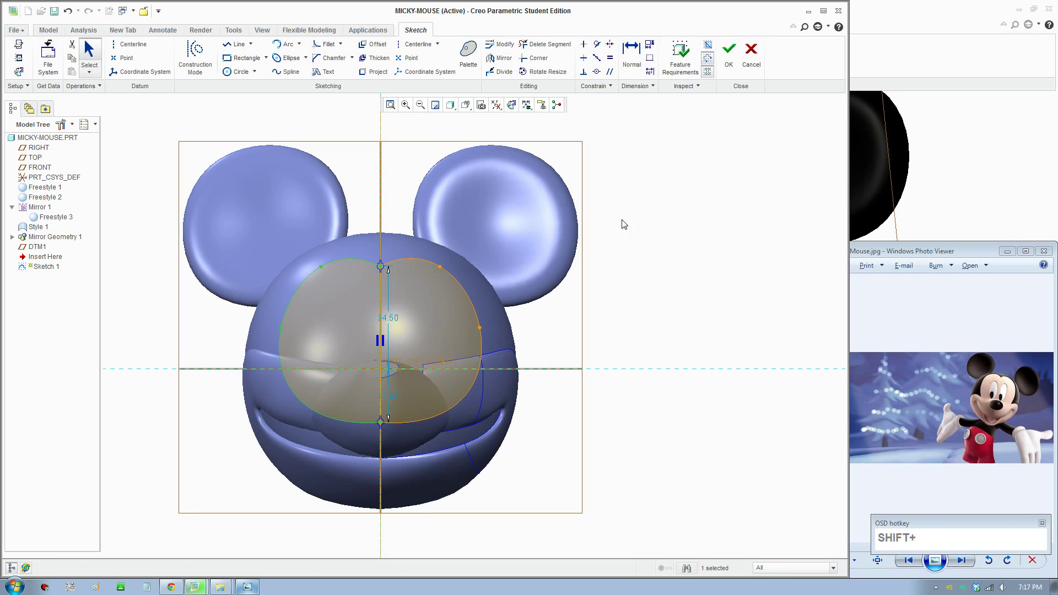
pyautogui.click(729, 54)
# - Project the face outline sketch along a direction onto the front, side and upper surfaces of the head
pyautogui.scroll(4, 513, 307)
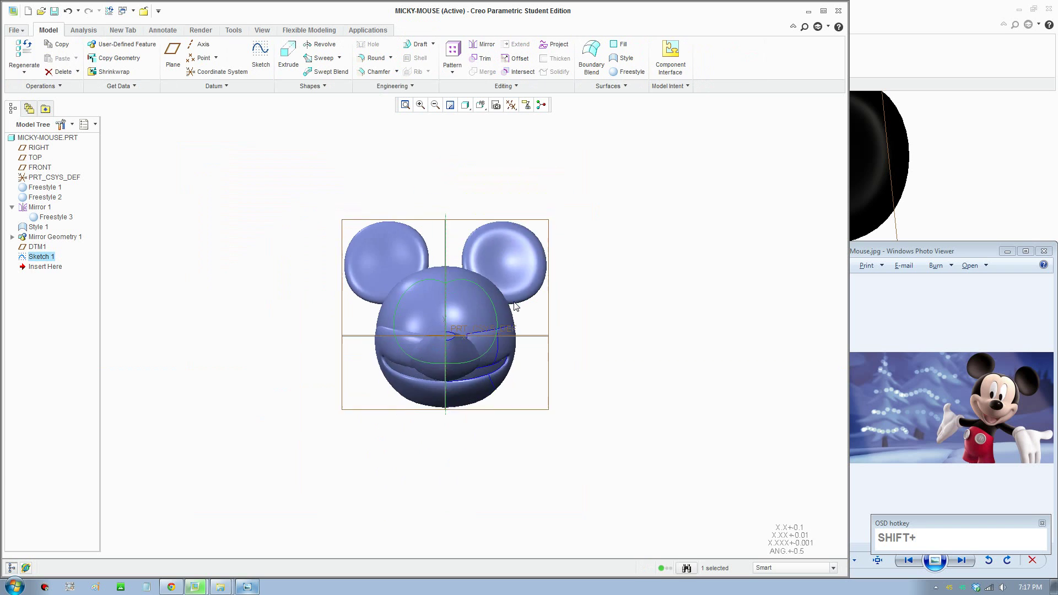
pyautogui.moveTo(489, 307)
pyautogui.mouseDown(button='middle')
pyautogui.moveTo(464, 319)
pyautogui.moveTo(543, 302)
pyautogui.moveTo(461, 350)
pyautogui.moveTo(545, 296)
pyautogui.mouseUp(button='middle')
pyautogui.scroll(-5, 465, 321)
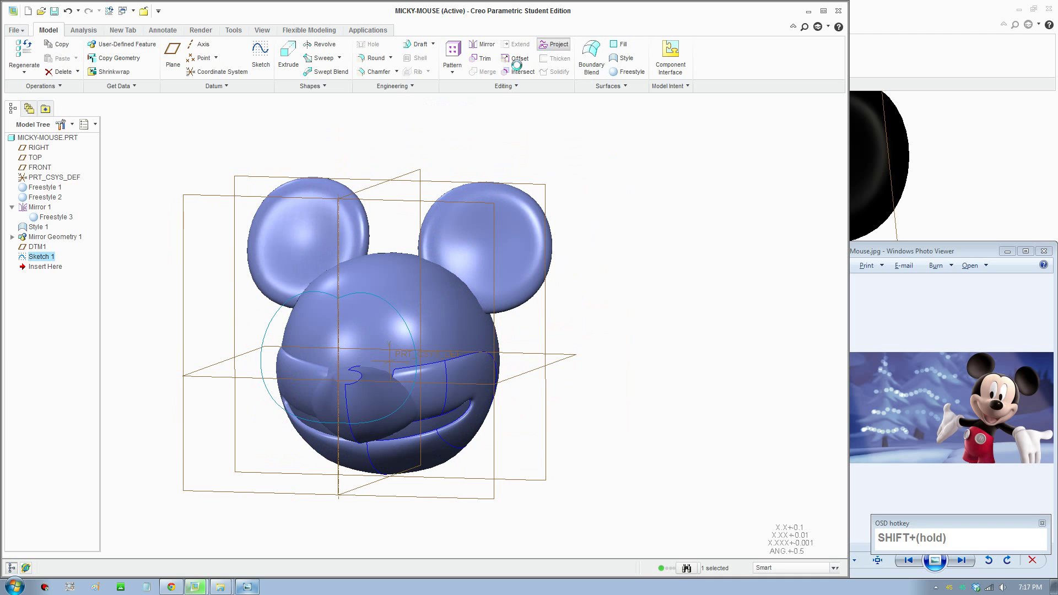
pyautogui.keyDown('shift'); pyautogui.click(556, 45); pyautogui.keyUp('shift')
pyautogui.click(415, 320)
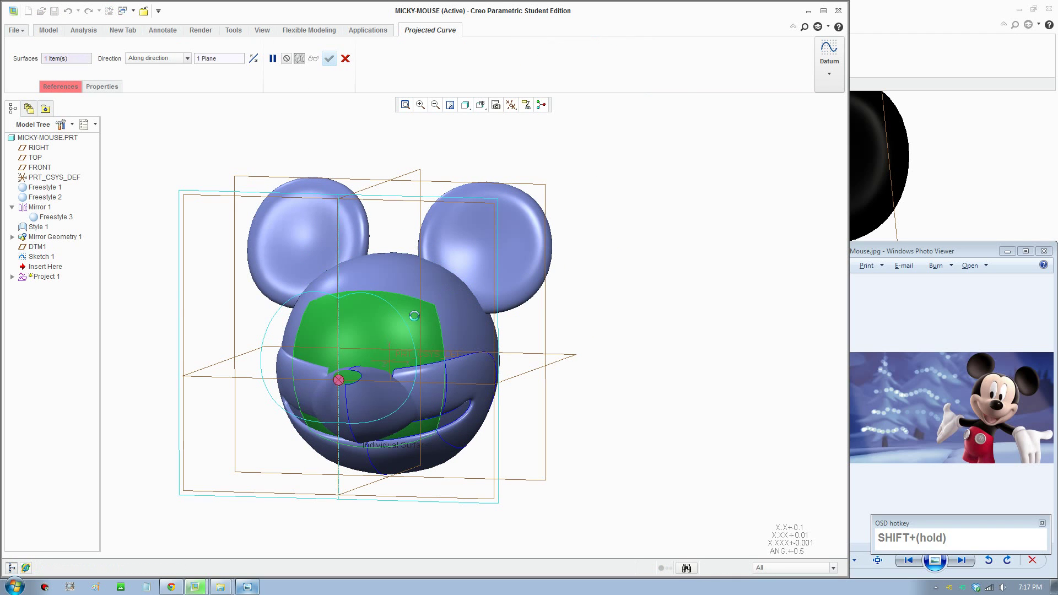
pyautogui.moveTo(416, 321); pyautogui.dragTo(444, 329, button='middle')
pyautogui.keyDown('ctrl'); pyautogui.click(453, 339); pyautogui.keyUp('ctrl')
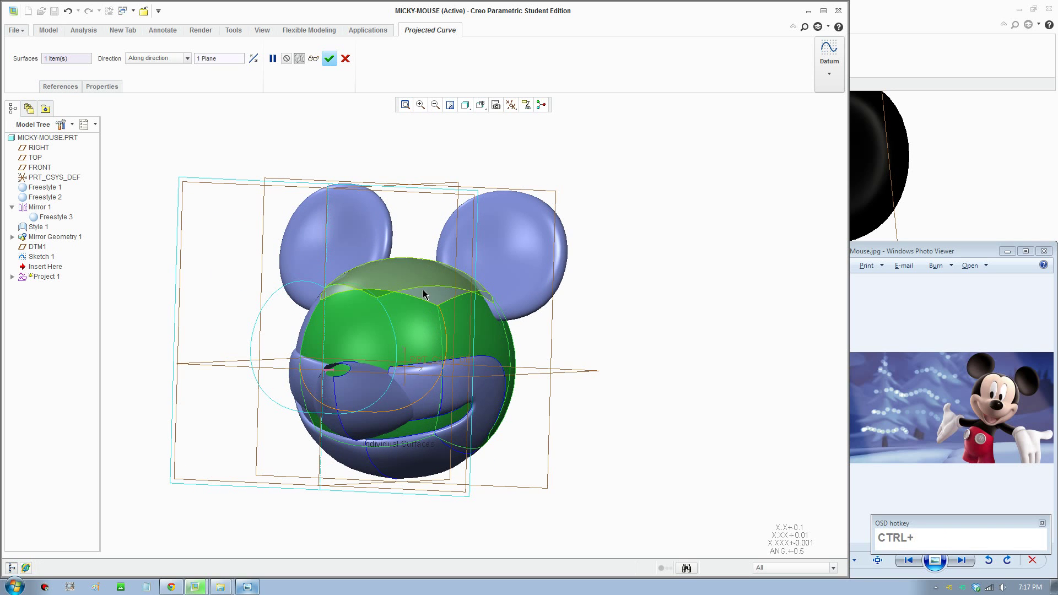
pyautogui.keyDown('ctrl'); pyautogui.click(424, 277); pyautogui.keyUp('ctrl')
pyautogui.moveTo(458, 358)
pyautogui.mouseDown(button='middle')
pyautogui.moveTo(475, 359)
pyautogui.moveTo(443, 356)
pyautogui.moveTo(457, 383)
pyautogui.moveTo(515, 402)
pyautogui.moveTo(478, 393)
pyautogui.moveTo(457, 369)
pyautogui.moveTo(491, 390)
pyautogui.mouseUp(button='middle')
pyautogui.click(330, 59)
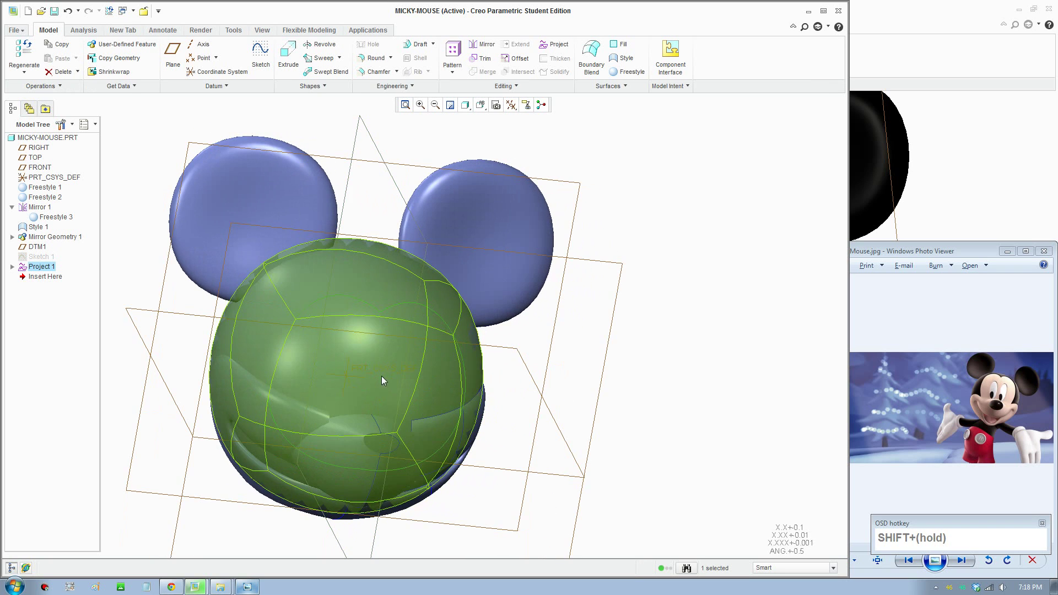
# - Delete the Project 1 curve from the model and undo the deletion
pyautogui.scroll(3, 383, 381)
pyautogui.moveTo(378, 374); pyautogui.dragTo(411, 366, button='middle')
pyautogui.press('F8')
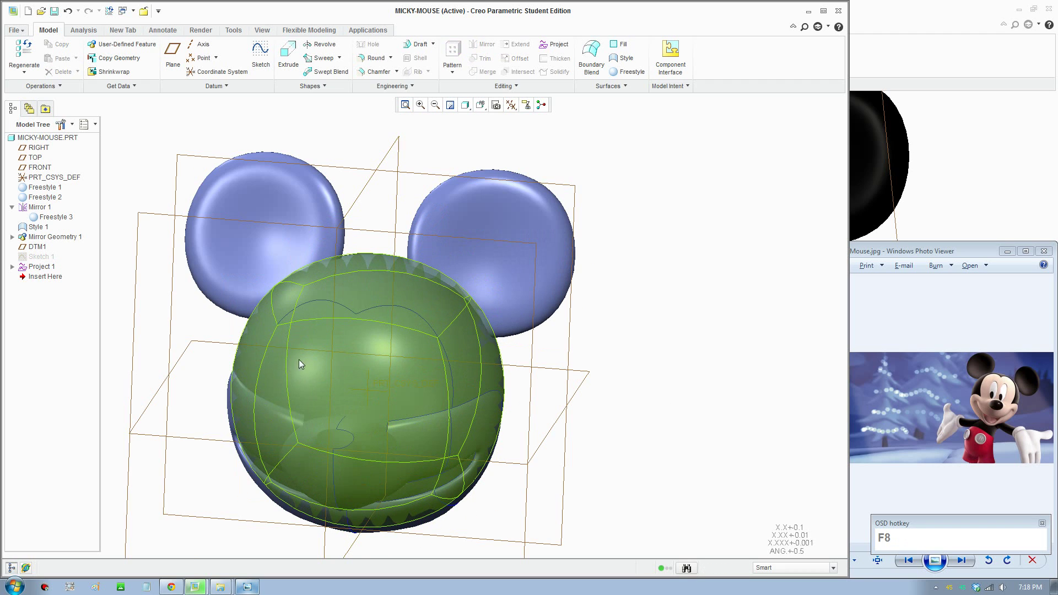
pyautogui.scroll(2, 308, 366)
pyautogui.moveTo(319, 373); pyautogui.dragTo(349, 384, button='middle')
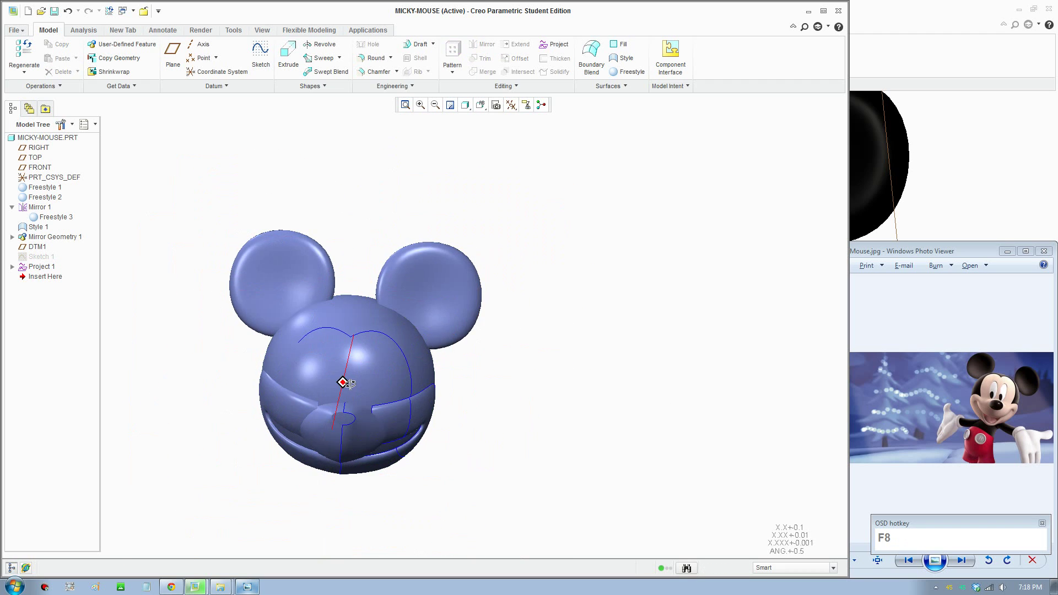
pyautogui.click(39, 267)
pyautogui.rightClick(38, 267)
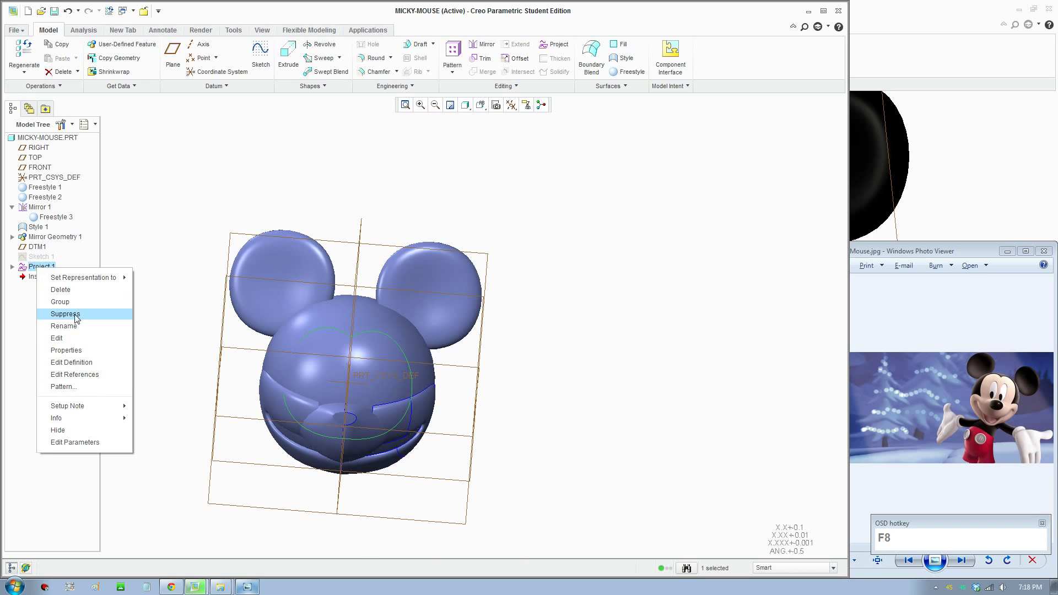
pyautogui.click(60, 290)
pyautogui.click(508, 308)
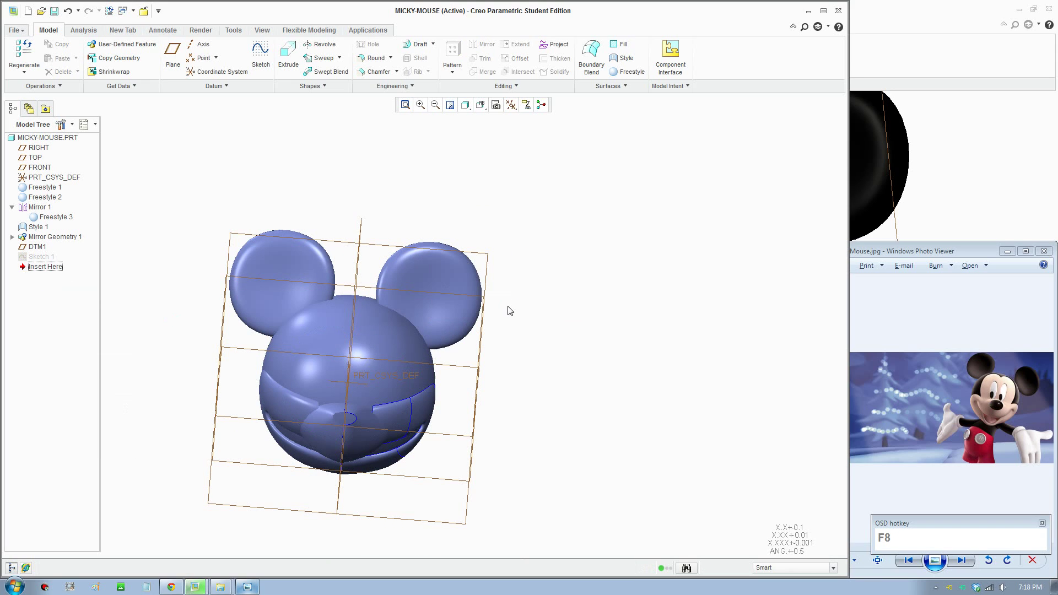
pyautogui.hotkey('ctrl', 'z')
# - Start a surface trim of the head quilt and choose the projected face outline curve as the trimming object
pyautogui.scroll(-5, 567, 461)
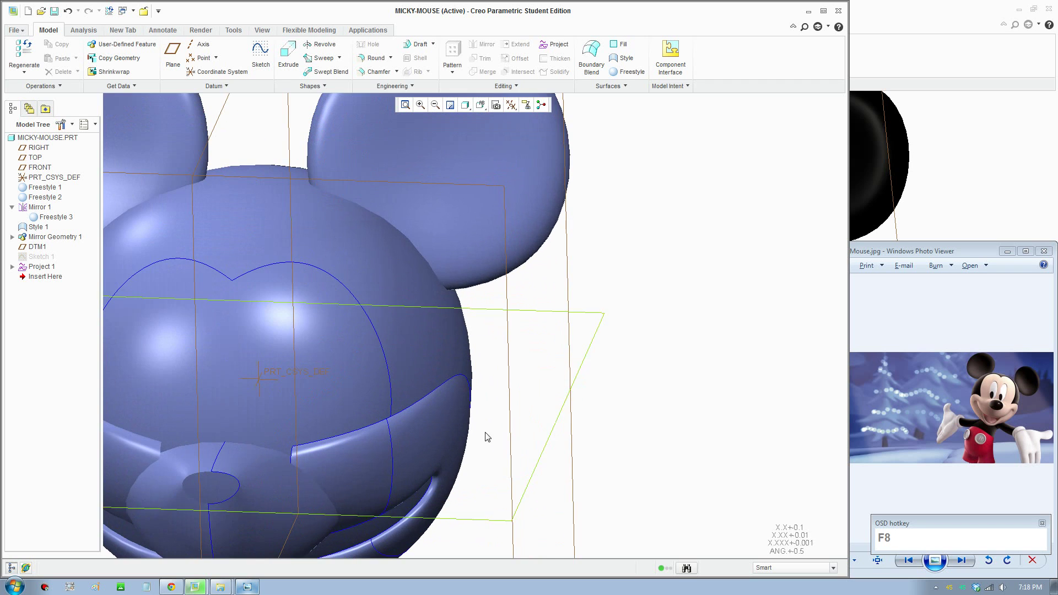
pyautogui.scroll(1, 485, 435)
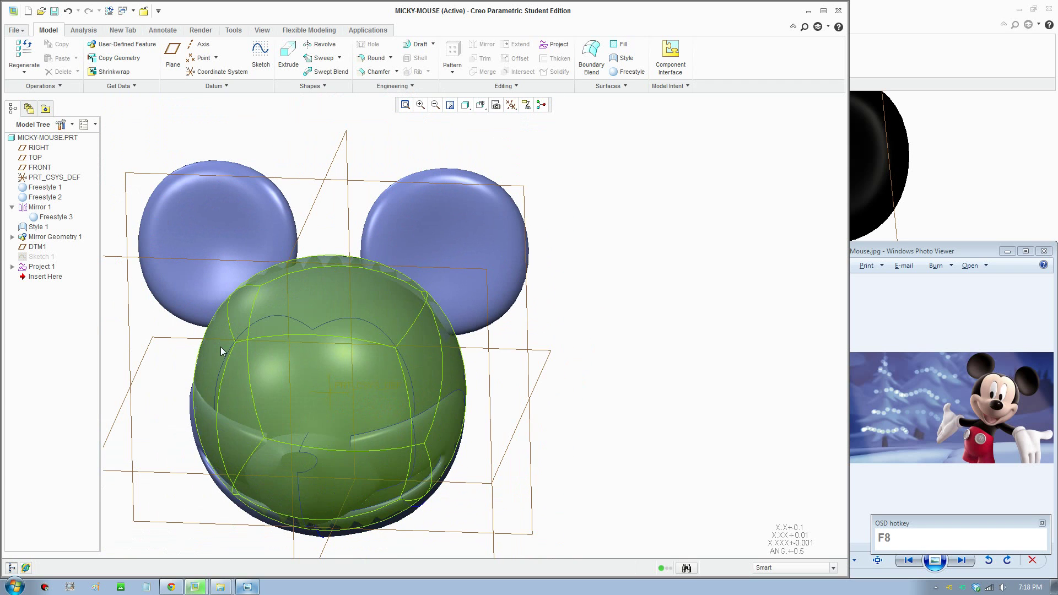
pyautogui.moveTo(308, 405)
pyautogui.mouseDown(button='middle')
pyautogui.moveTo(293, 398)
pyautogui.moveTo(298, 371)
pyautogui.moveTo(395, 417)
pyautogui.moveTo(378, 396)
pyautogui.moveTo(344, 416)
pyautogui.mouseUp(button='middle')
pyautogui.scroll(1, 409, 417)
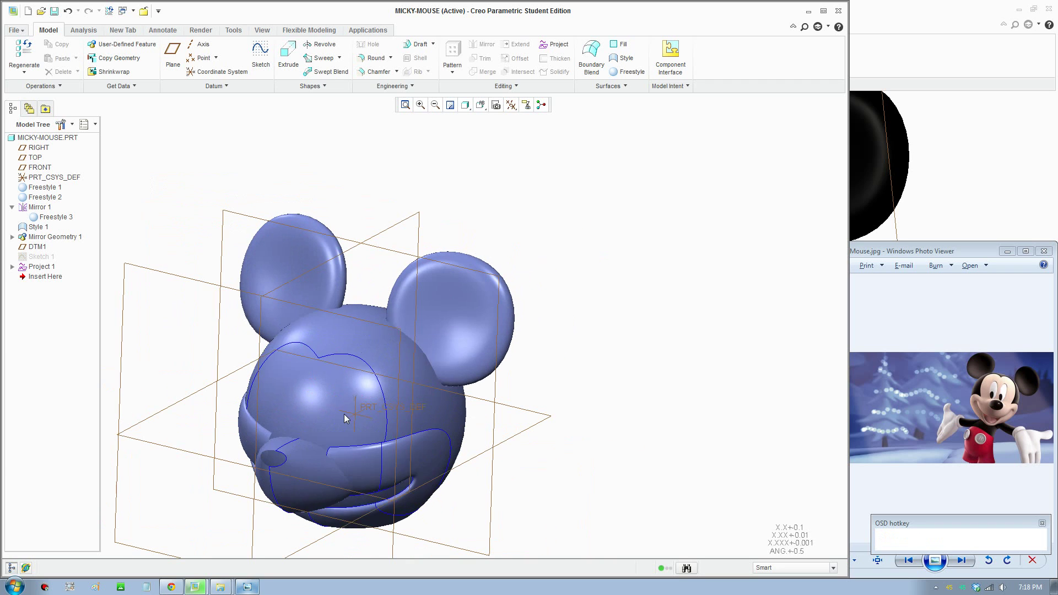
pyautogui.click(371, 350)
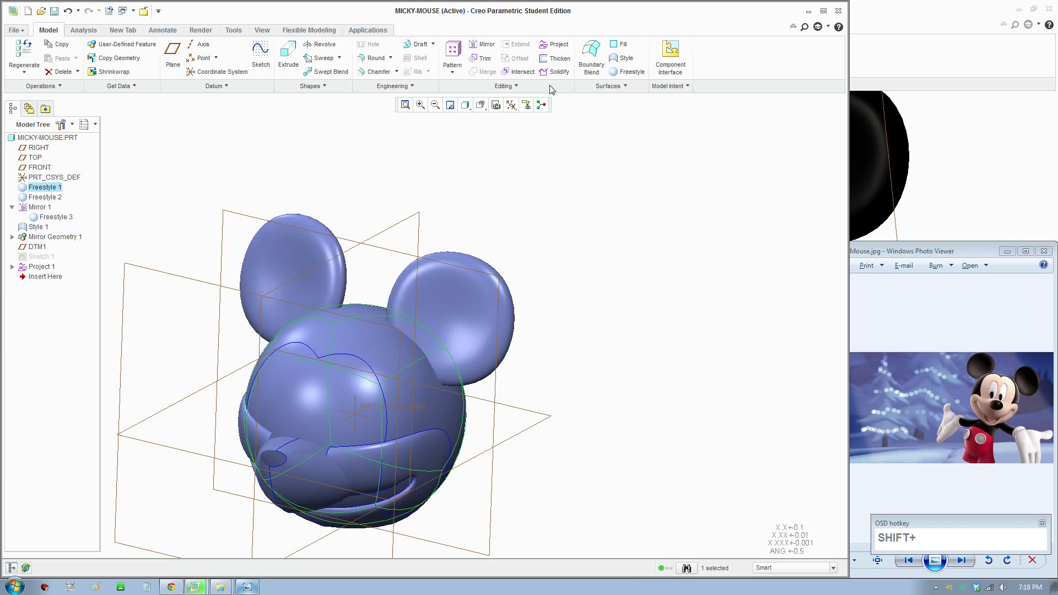
pyautogui.click(485, 59)
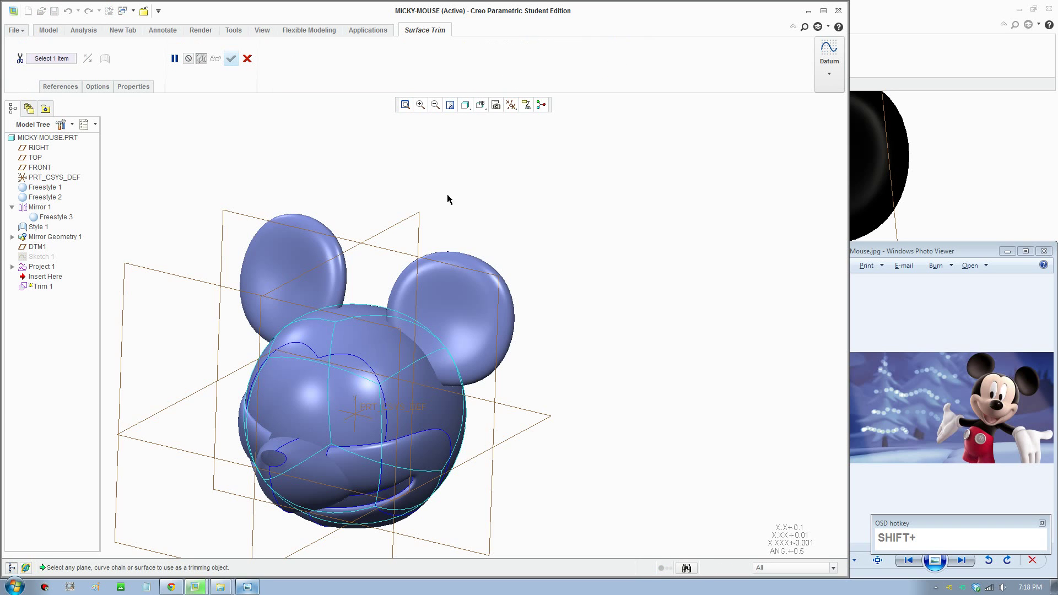
pyautogui.scroll(-2, 404, 340)
pyautogui.moveTo(347, 356); pyautogui.dragTo(380, 298, button='middle')
pyautogui.click(50, 88)
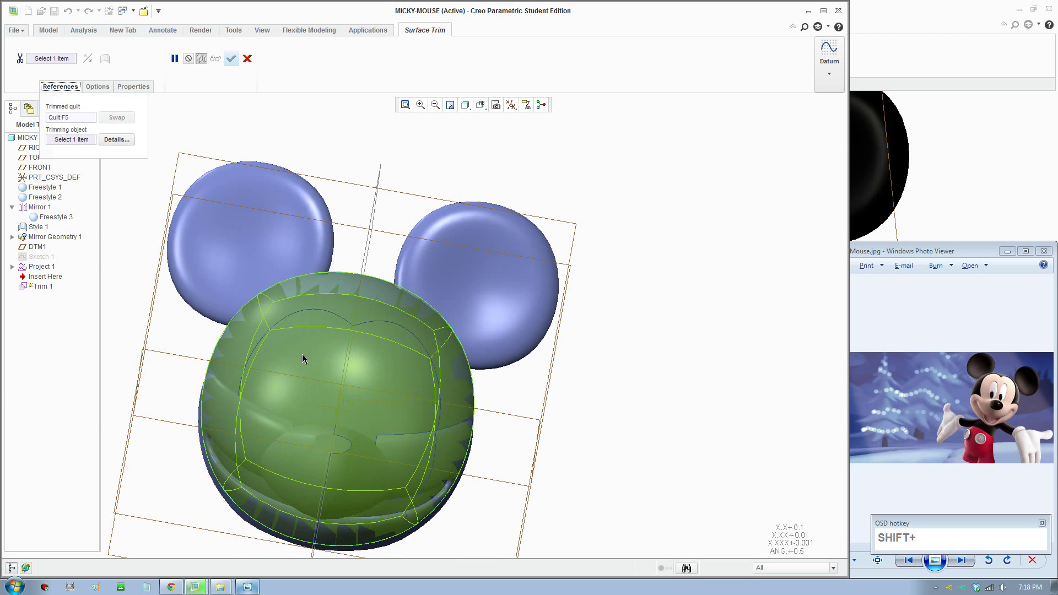
pyautogui.moveTo(364, 382); pyautogui.dragTo(494, 334, button='middle')
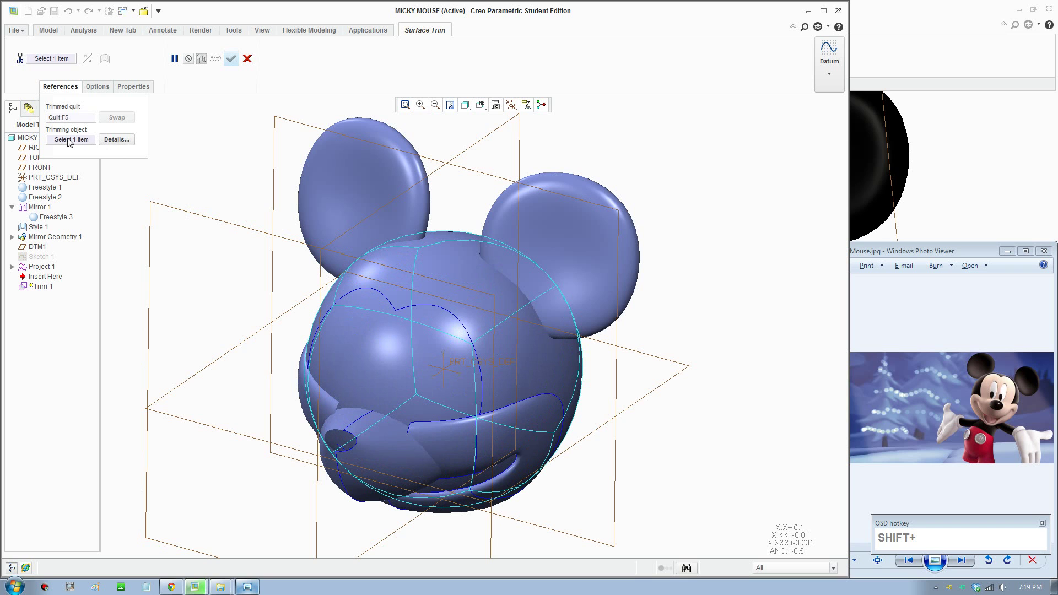
pyautogui.click(380, 302)
pyautogui.moveTo(483, 351); pyautogui.dragTo(495, 348, button='middle')
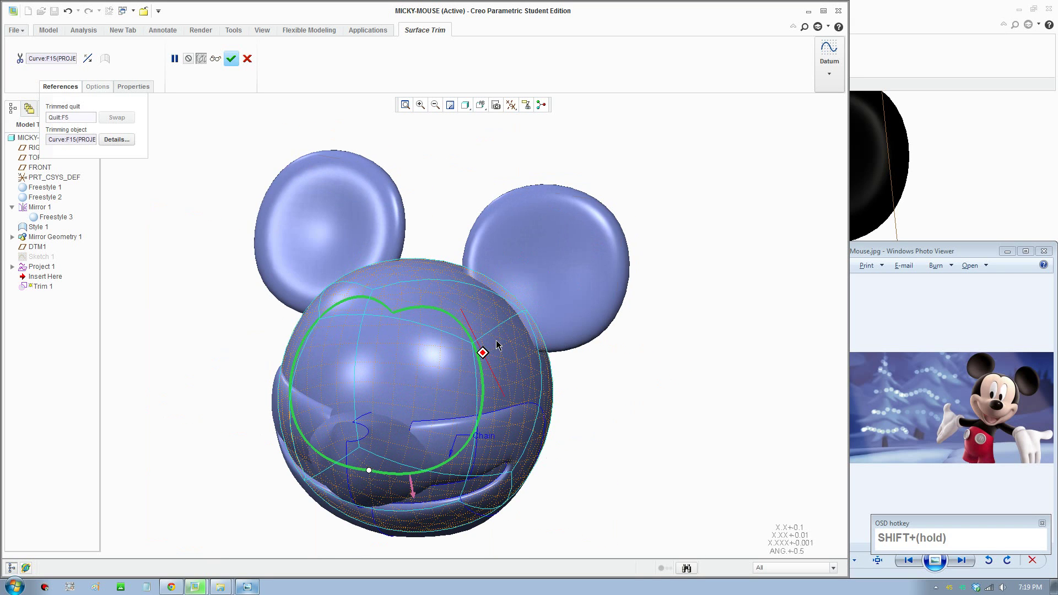
# - Flip the trim direction so both sides of the head quilt are kept, and complete the trim
pyautogui.scroll(-1, 601, 534)
pyautogui.scroll(1, 625, 481)
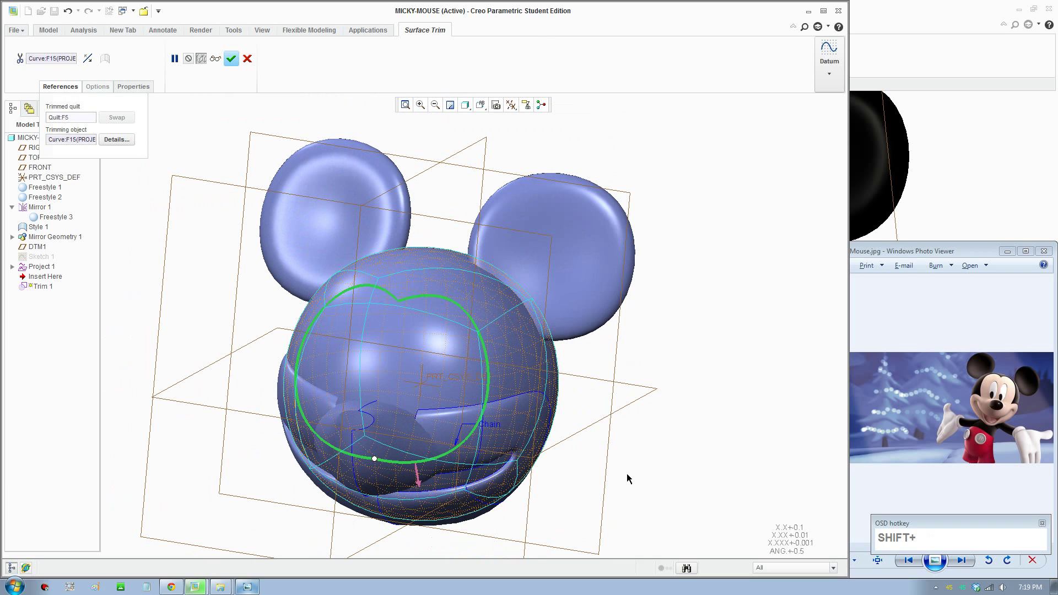
pyautogui.click(87, 59)
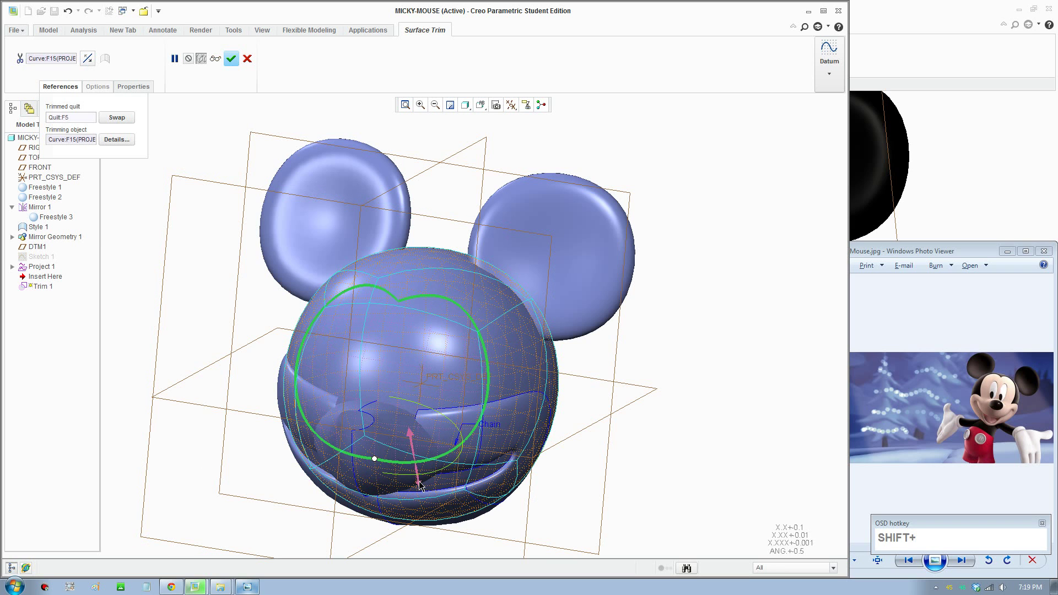
pyautogui.scroll(-1, 504, 483)
pyautogui.click(228, 58)
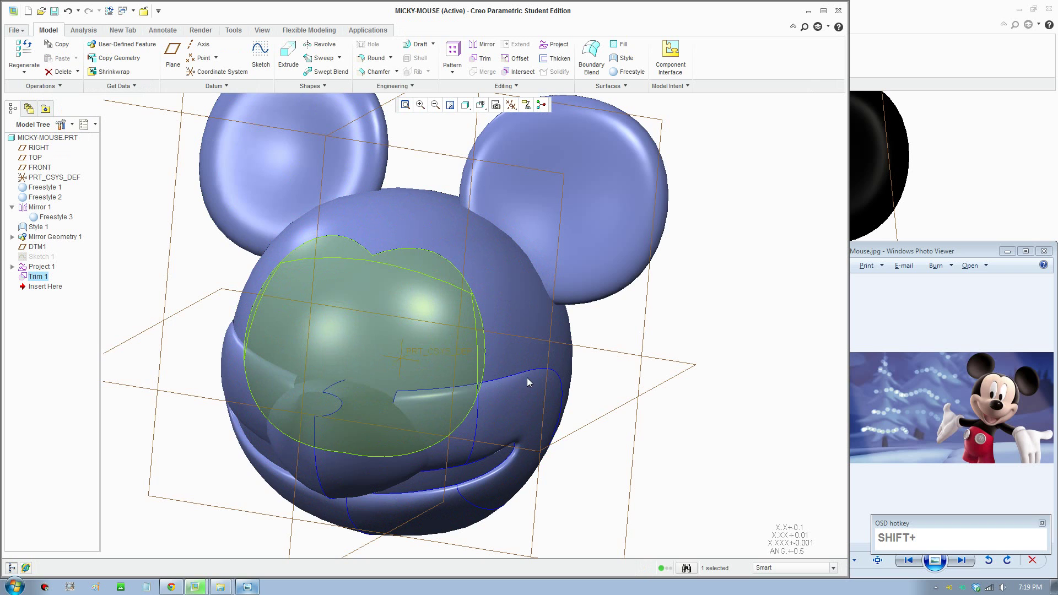
# - Reopen the definition of the hidden face outline sketch, Sketch 1
pyautogui.scroll(2, 568, 392)
pyautogui.scroll(2, 614, 406)
pyautogui.scroll(-3, 616, 404)
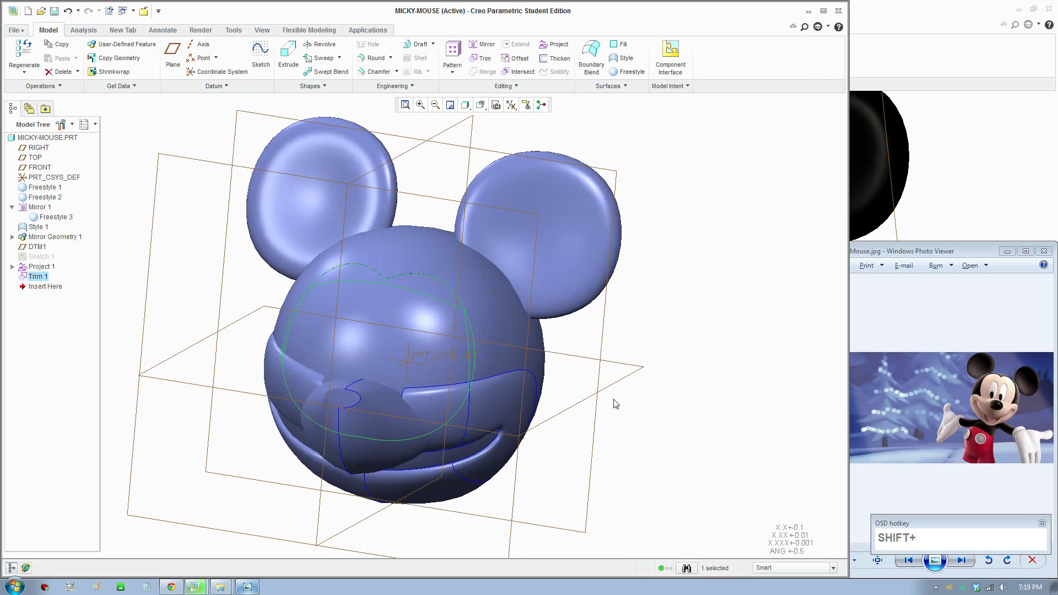
pyautogui.moveTo(501, 359)
pyautogui.mouseDown(button='middle')
pyautogui.moveTo(515, 371)
pyautogui.moveTo(426, 374)
pyautogui.moveTo(416, 358)
pyautogui.moveTo(443, 340)
pyautogui.moveTo(428, 357)
pyautogui.moveTo(501, 371)
pyautogui.moveTo(435, 376)
pyautogui.moveTo(457, 390)
pyautogui.mouseUp(button='middle')
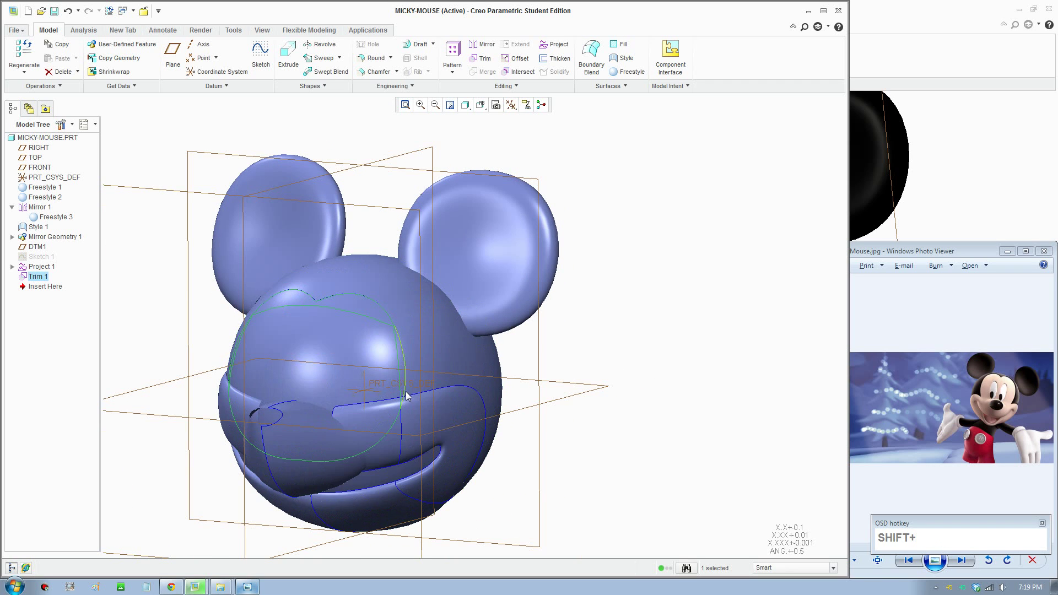
pyautogui.scroll(2, 432, 401)
pyautogui.moveTo(432, 400)
pyautogui.mouseDown(button='middle')
pyautogui.moveTo(448, 402)
pyautogui.moveTo(430, 410)
pyautogui.moveTo(468, 415)
pyautogui.moveTo(384, 406)
pyautogui.mouseUp(button='middle')
pyautogui.scroll(-2, 384, 406)
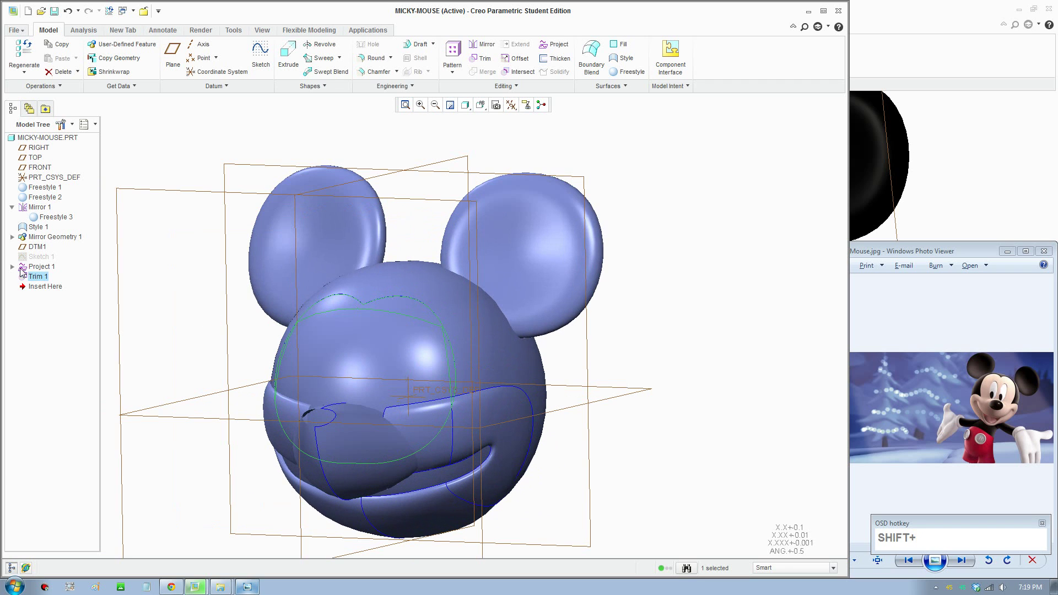
pyautogui.click(31, 257)
pyautogui.rightClick(28, 258)
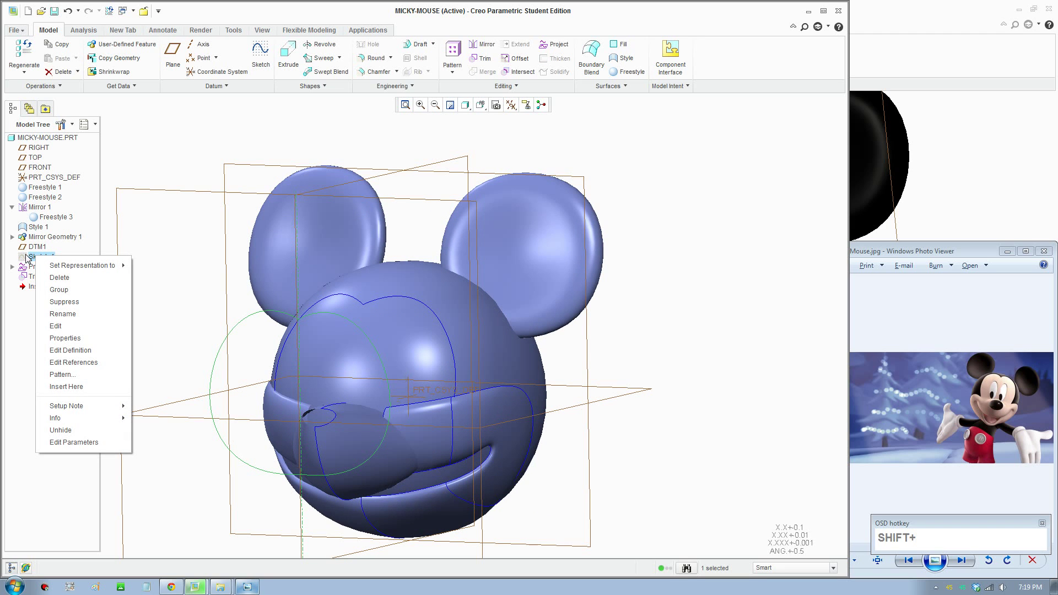
pyautogui.click(70, 351)
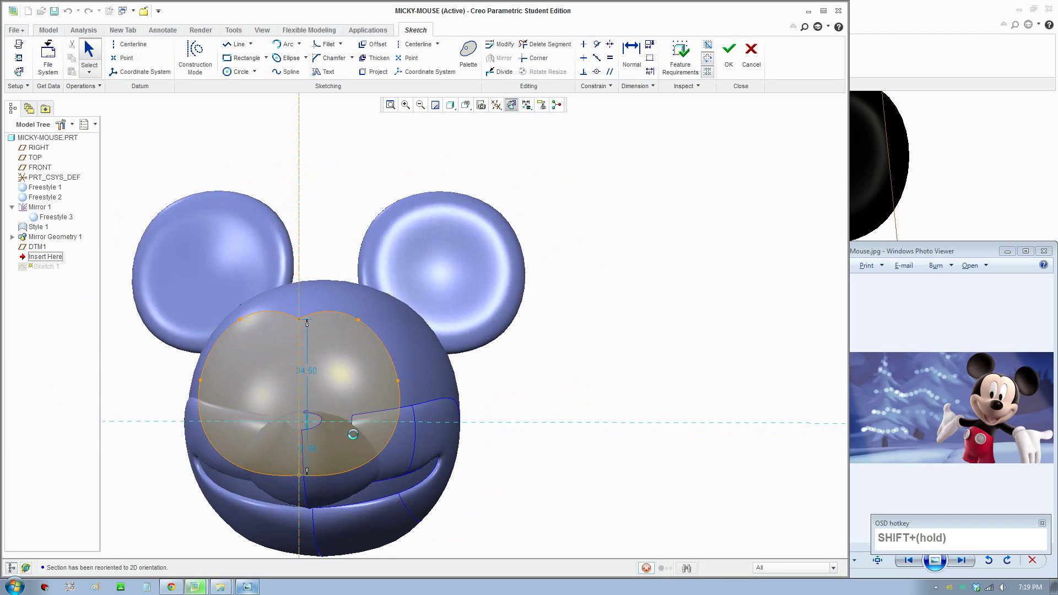
# - Widen the right half of the face outline by moving its side and upper spline points outward
pyautogui.scroll(3, 352, 435)
pyautogui.keyDown('shift'); pyautogui.moveTo(415, 365); pyautogui.dragTo(429, 366); pyautogui.keyUp('shift')
pyautogui.keyDown('shift'); pyautogui.moveTo(363, 290); pyautogui.dragTo(381, 287); pyautogui.keyUp('shift')
pyautogui.scroll(-1, 381, 362)
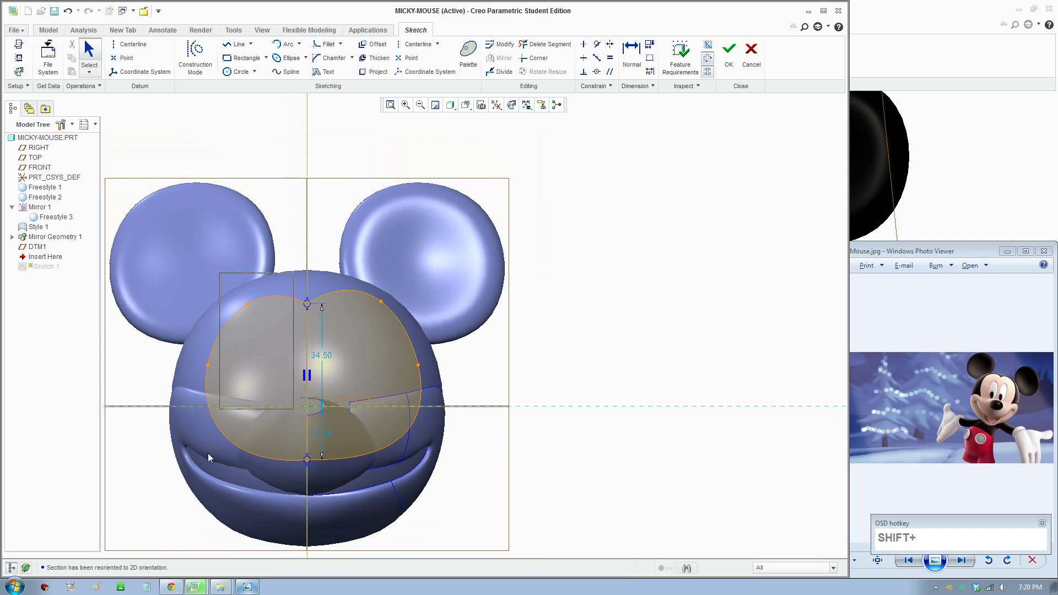
# - Replace the left half of the outline by mirroring the reshaped right half about the vertical centerline, and complete the sketch
pyautogui.click(545, 44)
pyautogui.moveTo(272, 286)
pyautogui.mouseDown()
pyautogui.moveTo(235, 329)
pyautogui.moveTo(245, 444)
pyautogui.moveTo(298, 457)
pyautogui.mouseUp()
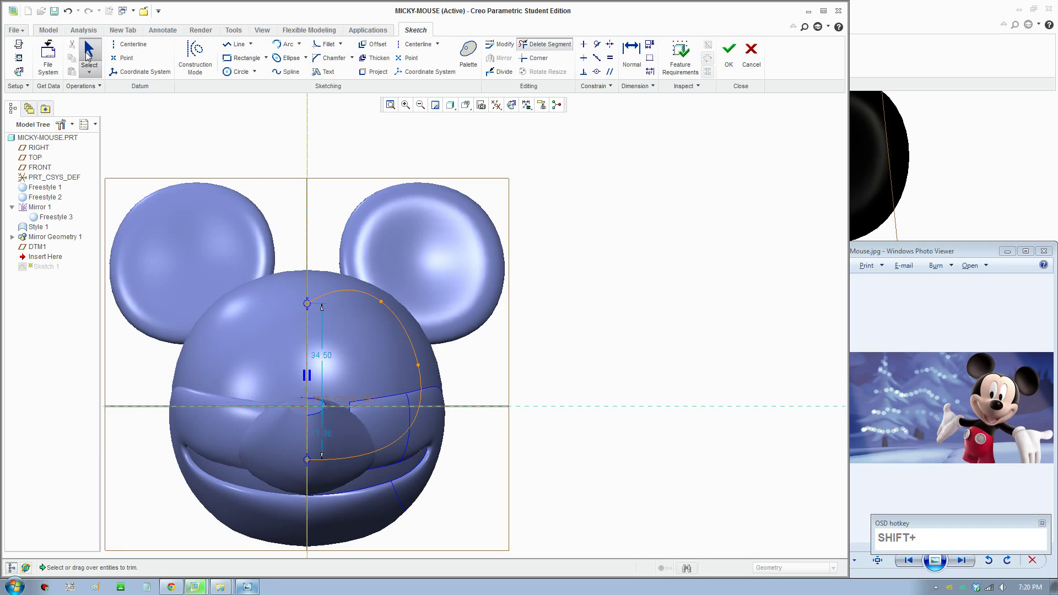
pyautogui.click(89, 52)
pyautogui.keyDown('shift'); pyautogui.moveTo(230, 214); pyautogui.dragTo(441, 486); pyautogui.keyUp('shift')
pyautogui.click(500, 58)
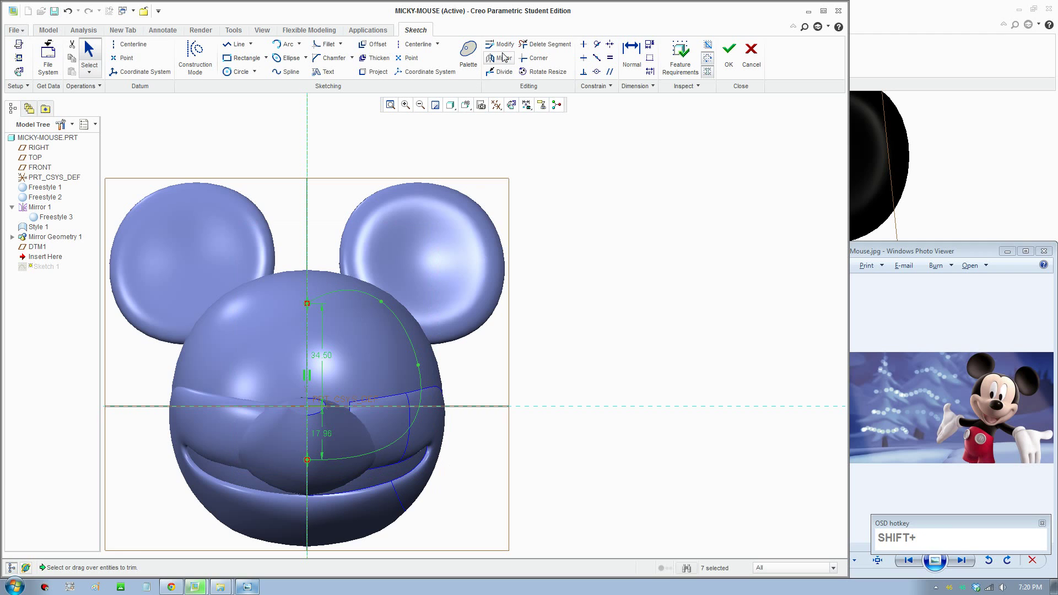
pyautogui.keyDown('shift'); pyautogui.click(307, 223); pyautogui.keyUp('shift')
pyautogui.click(730, 56)
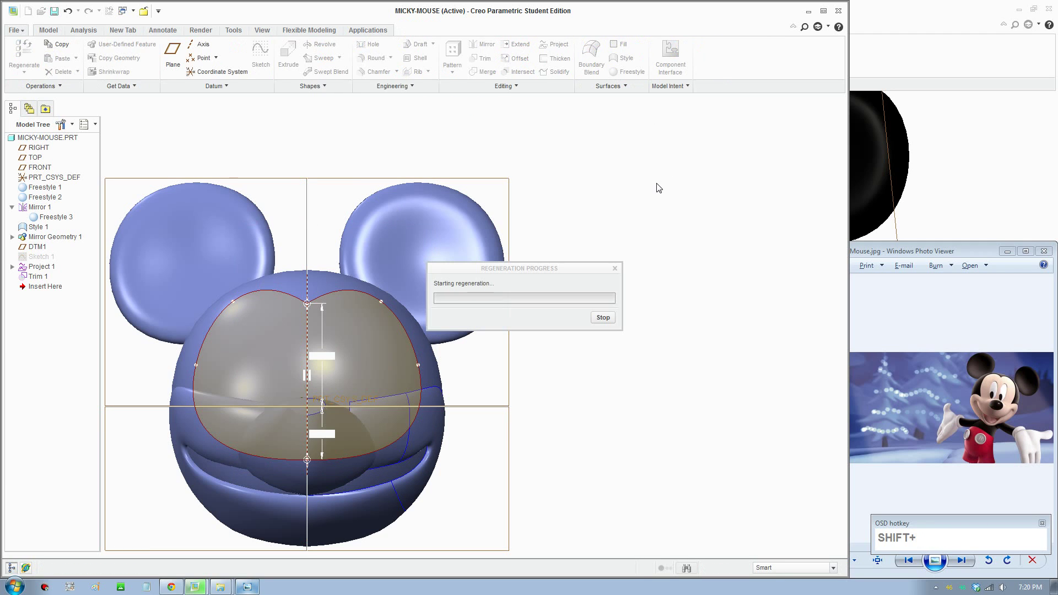
# - Examine the split between the face area and the rest of the head quilt from several angles
pyautogui.moveTo(513, 327); pyautogui.dragTo(456, 325, button='middle')
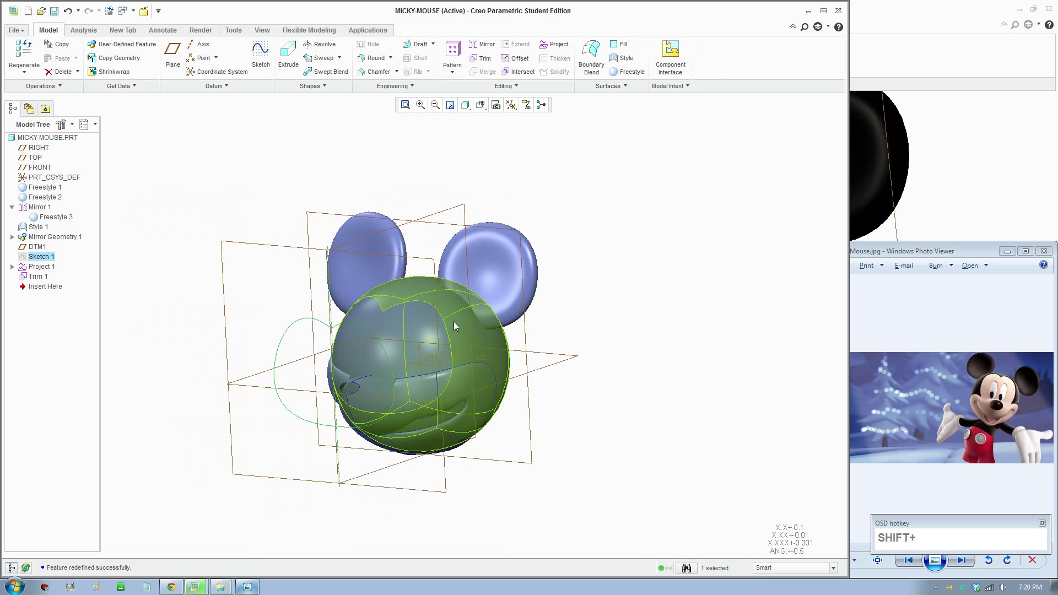
pyautogui.scroll(-1, 456, 326)
pyautogui.scroll(-2, 647, 352)
pyautogui.click(313, 364)
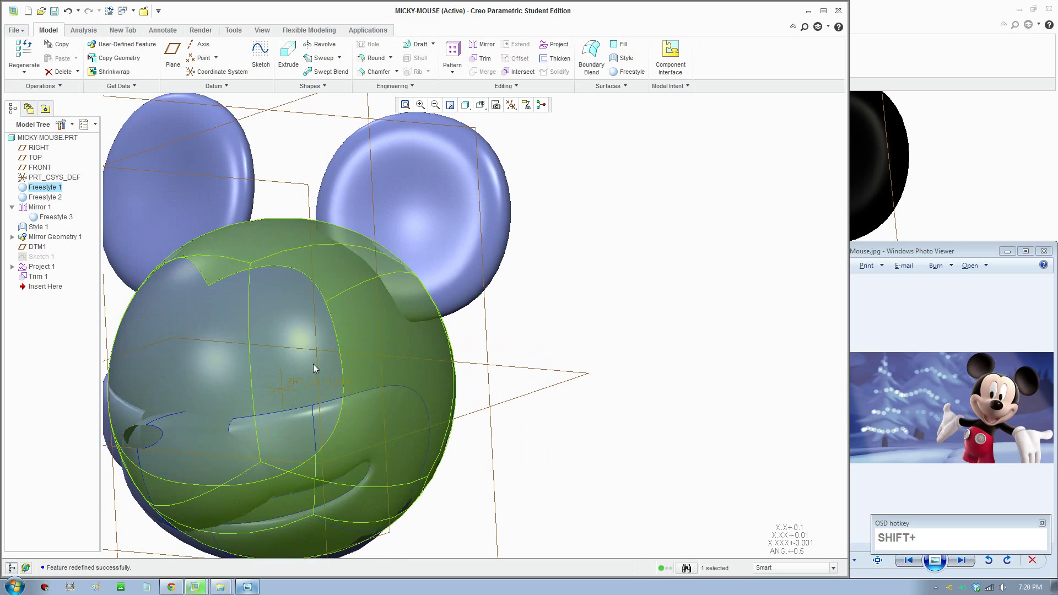
pyautogui.click(292, 366)
pyautogui.scroll(2, 292, 365)
pyautogui.keyDown('shift'); pyautogui.moveTo(356, 394); pyautogui.dragTo(397, 421, button='middle'); pyautogui.keyUp('shift')
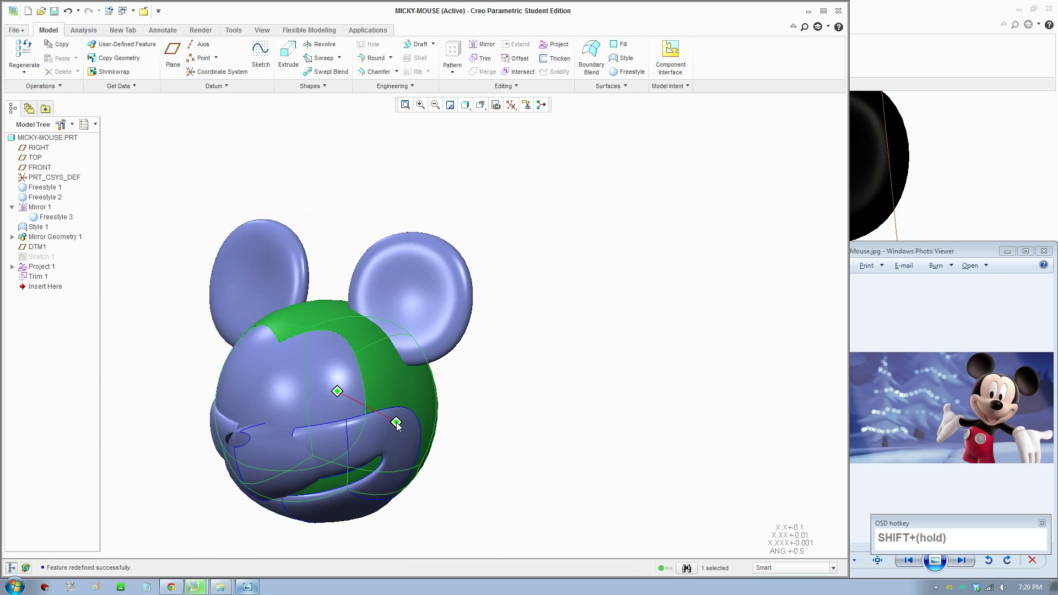
pyautogui.click(536, 368)
pyautogui.moveTo(475, 405); pyautogui.dragTo(550, 390, button='middle')
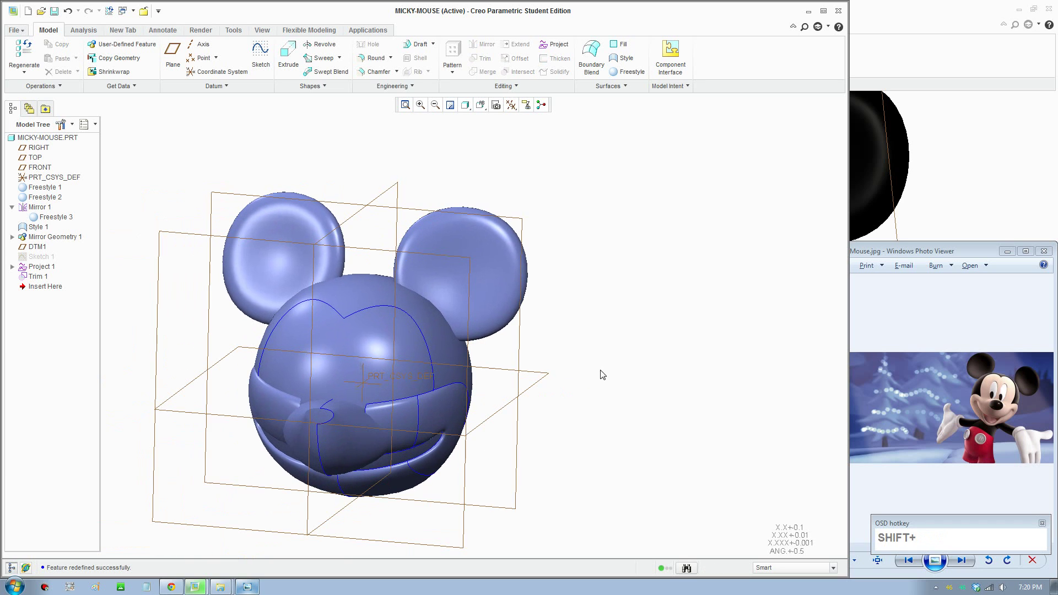
# - Pick the black glossy plastic appearance from the adv-plastics-gloss.dmt library for assignment
pyautogui.click(200, 30)
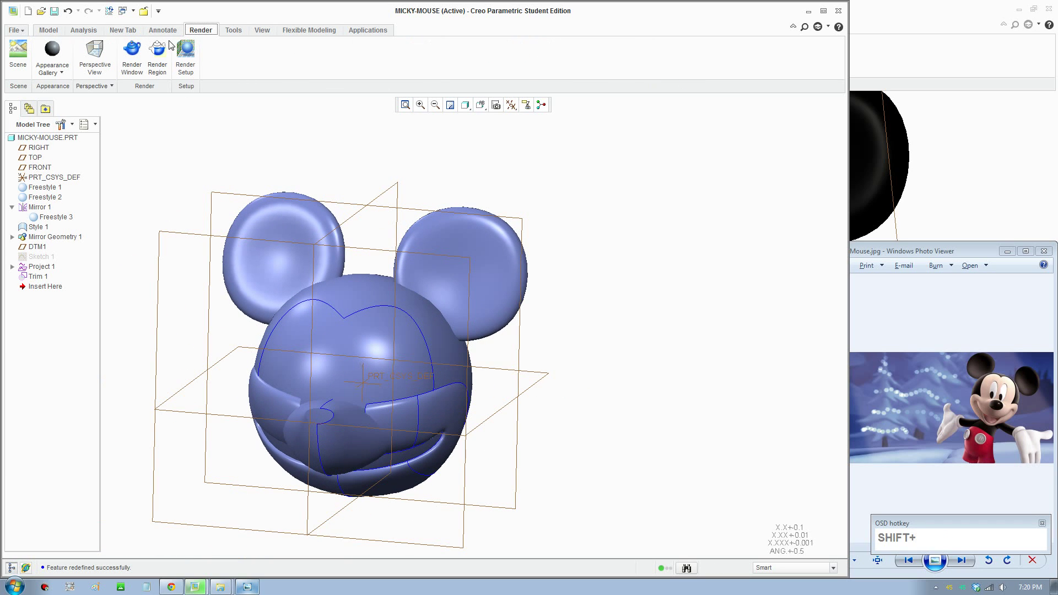
pyautogui.click(57, 73)
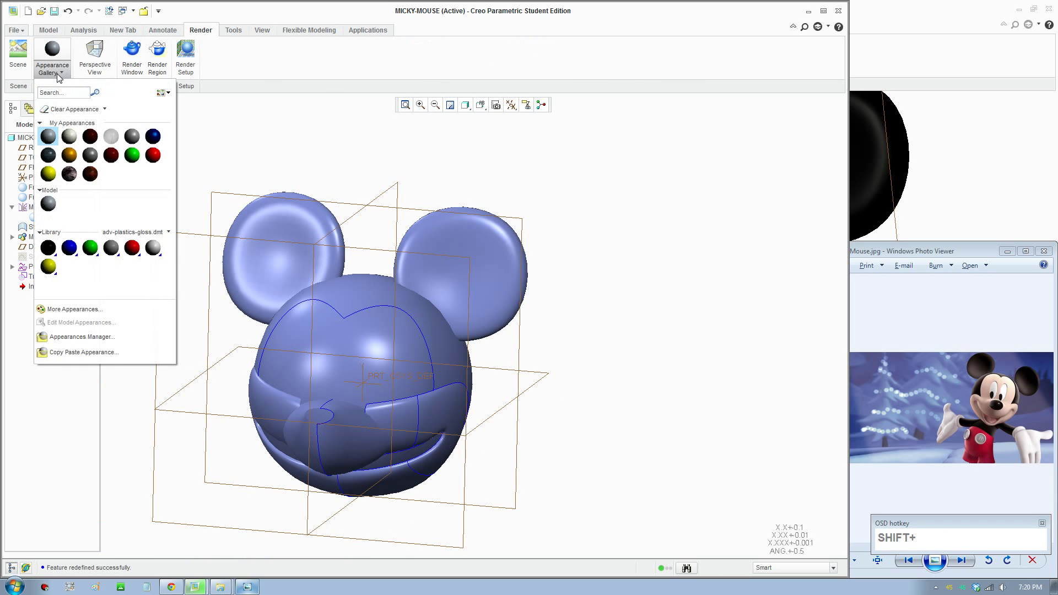
pyautogui.click(150, 232)
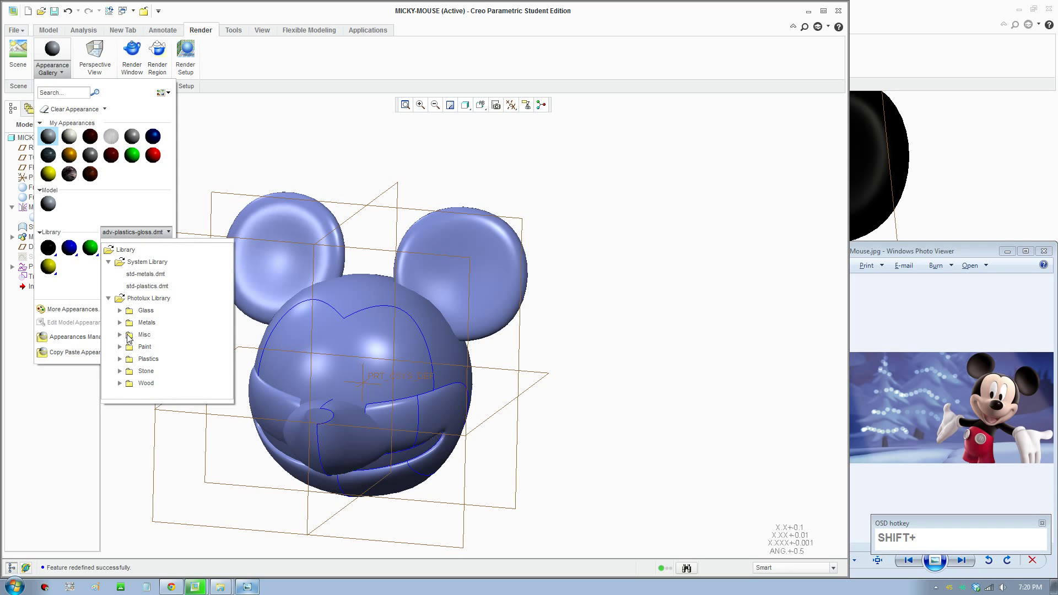
pyautogui.click(120, 360)
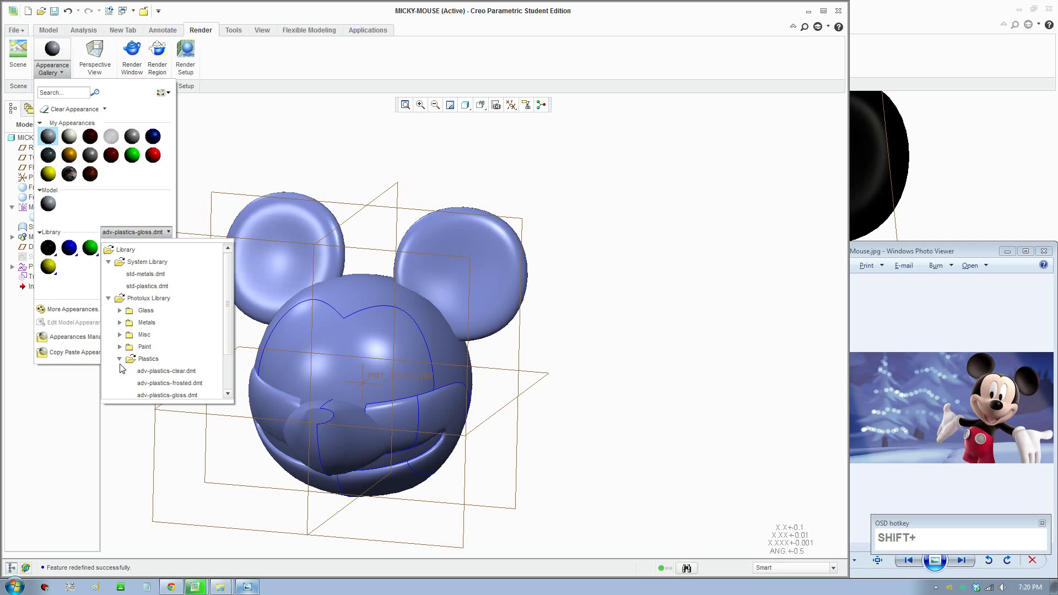
pyautogui.click(185, 396)
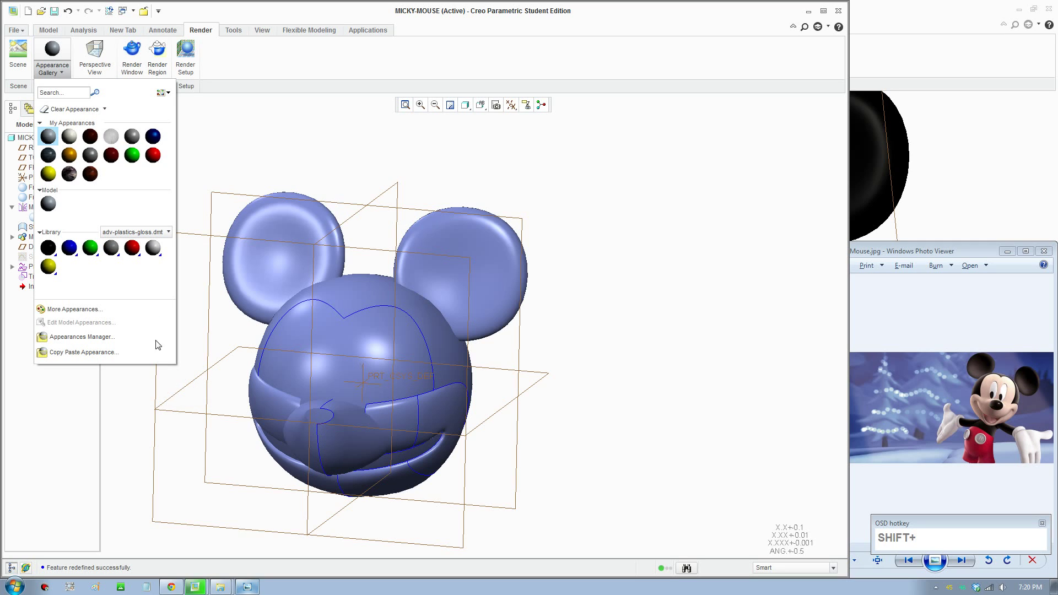
pyautogui.click(49, 248)
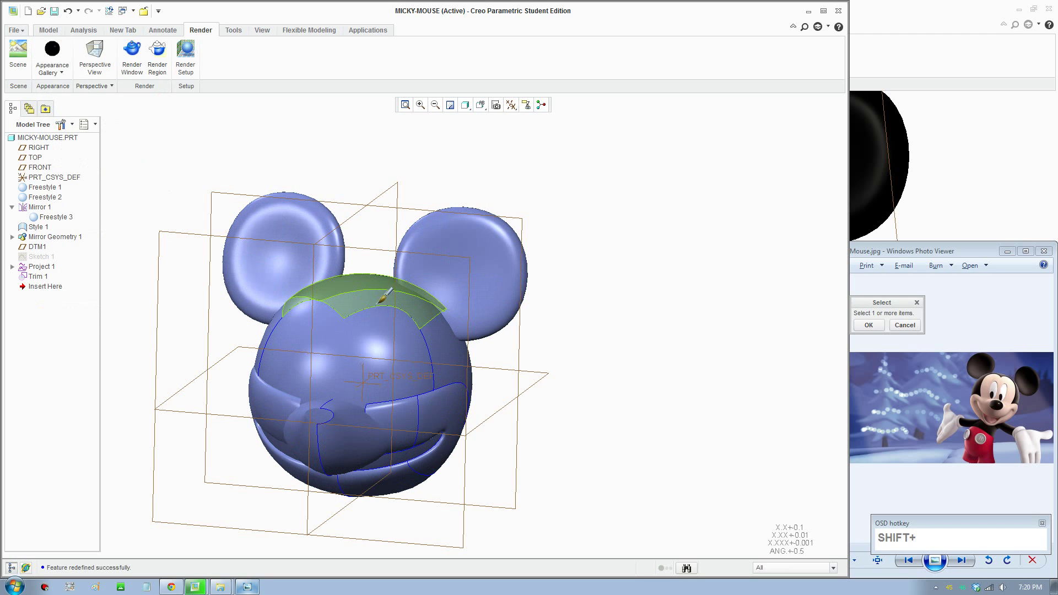
# - Apply the black glossy plastic to the two ear quilts and the head quilt, limiting the selection to quilts
pyautogui.moveTo(477, 364); pyautogui.dragTo(451, 353, button='middle')
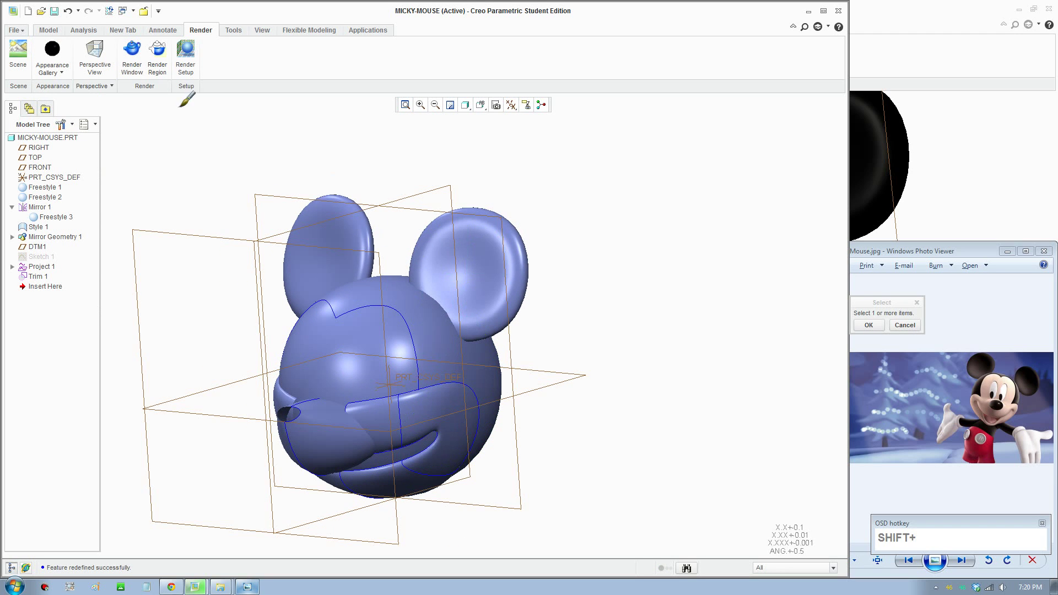
pyautogui.click(788, 554)
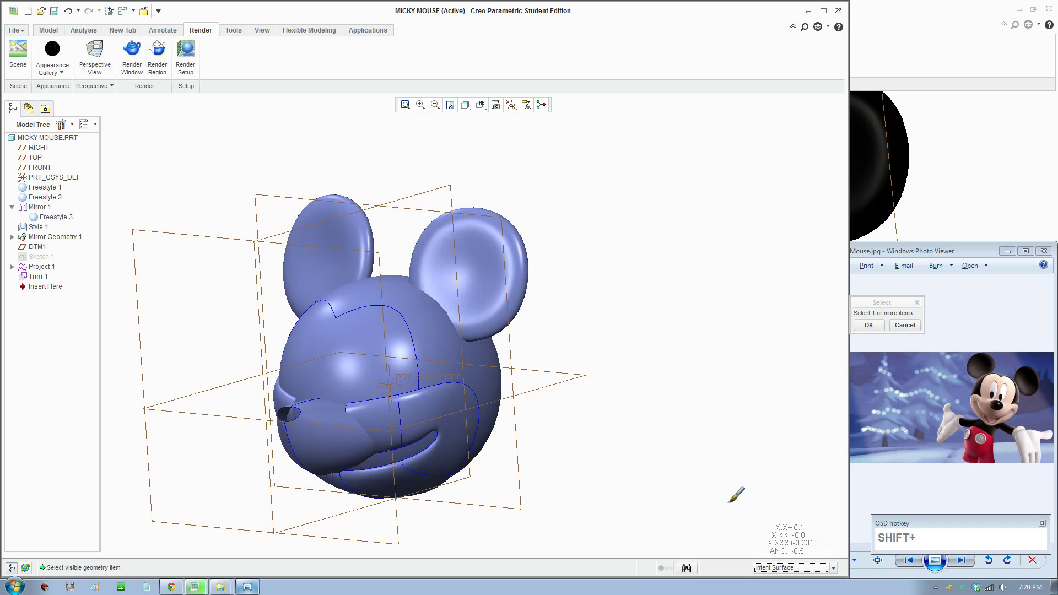
pyautogui.click(55, 64)
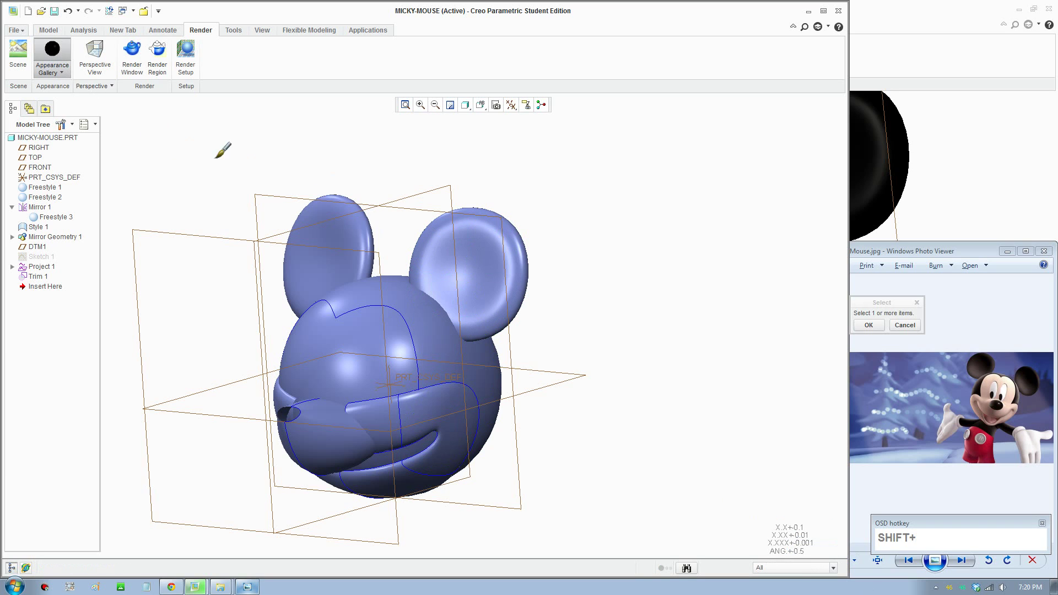
pyautogui.click(498, 264)
pyautogui.click(771, 568)
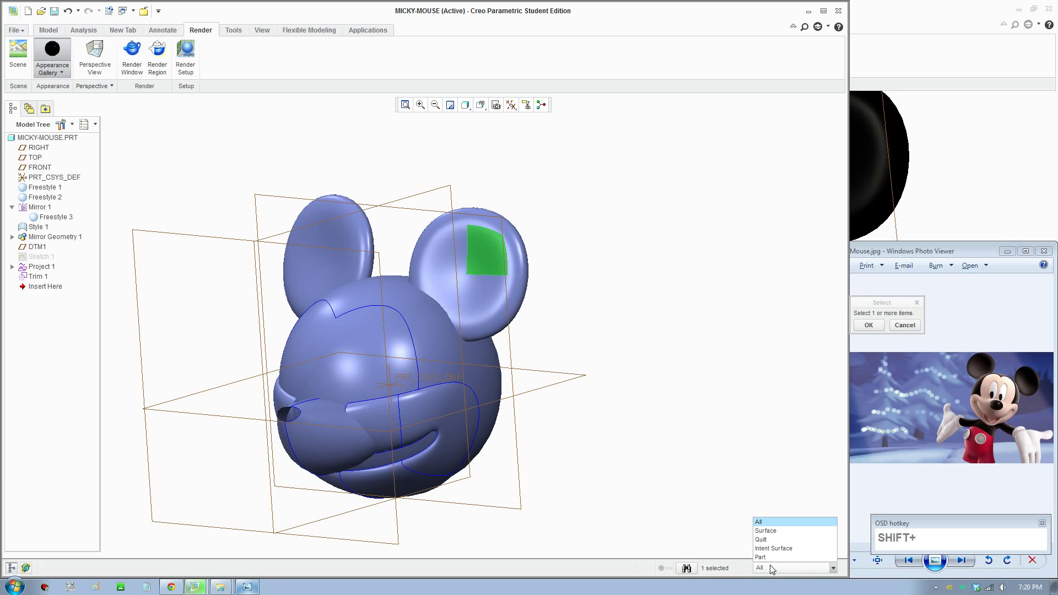
pyautogui.click(766, 540)
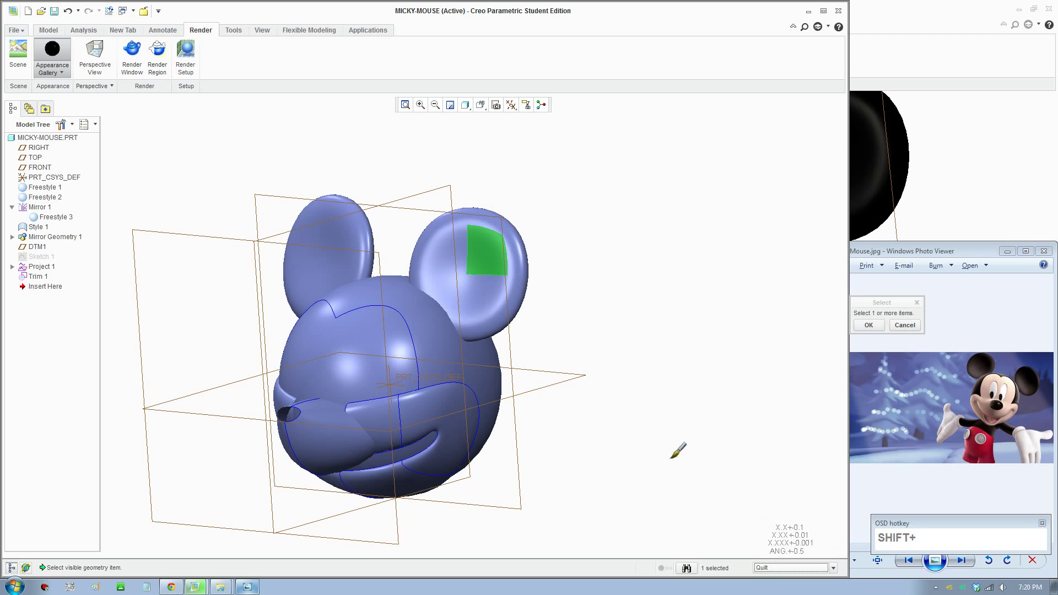
pyautogui.click(488, 245)
pyautogui.keyDown('ctrl'); pyautogui.click(344, 226); pyautogui.keyUp('ctrl')
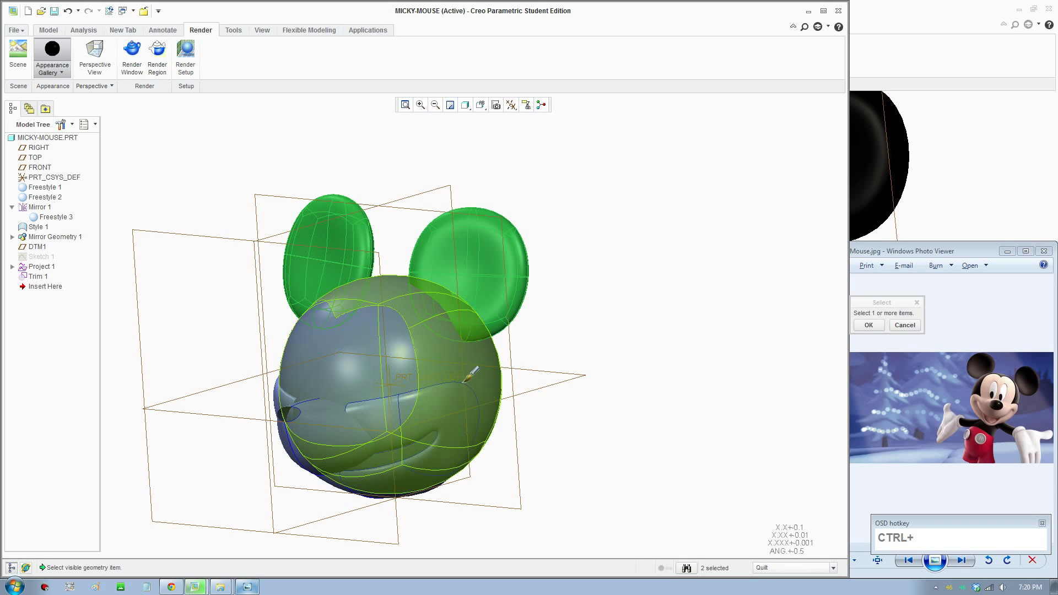
pyautogui.keyDown('ctrl'); pyautogui.click(498, 374); pyautogui.keyUp('ctrl')
pyautogui.moveTo(557, 395)
pyautogui.mouseDown(button='middle')
pyautogui.moveTo(610, 375)
pyautogui.moveTo(560, 396)
pyautogui.moveTo(543, 386)
pyautogui.mouseUp(button='middle')
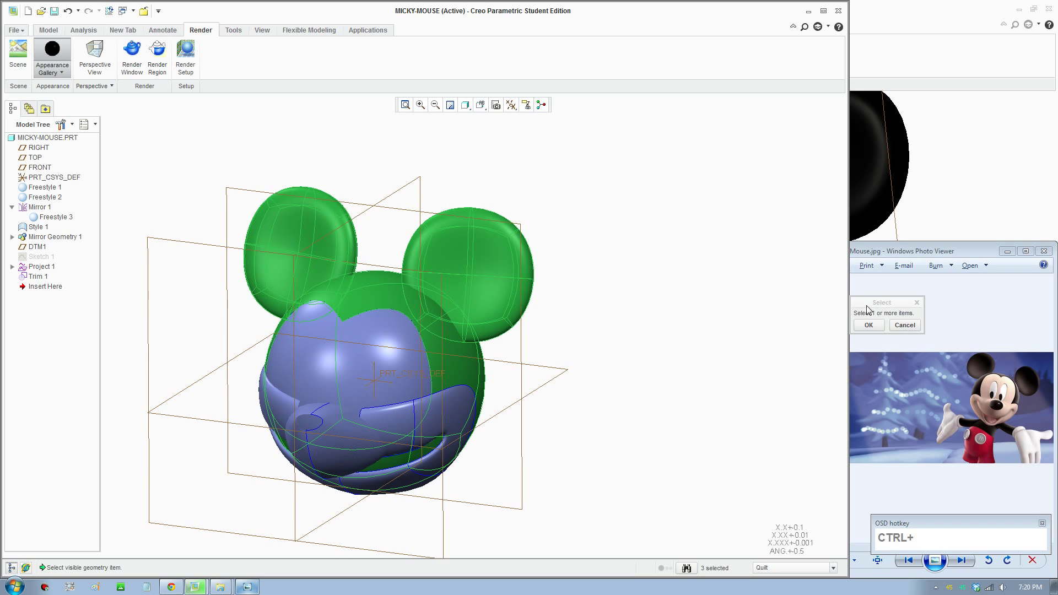
pyautogui.click(868, 325)
# - Pick the yellow glossy plastic from the adv-plastics-gloss.dmt library and select the forehead and eye-area surfaces for it
pyautogui.moveTo(609, 350)
pyautogui.keyDown('ctrl'); pyautogui.mouseDown(button='middle')
pyautogui.moveTo(539, 423)
pyautogui.moveTo(571, 408)
pyautogui.moveTo(544, 413)
pyautogui.mouseUp(button='middle'); pyautogui.keyUp('ctrl')
pyautogui.keyDown('ctrl'); pyautogui.scroll(-2, 404, 369); pyautogui.keyUp('ctrl')
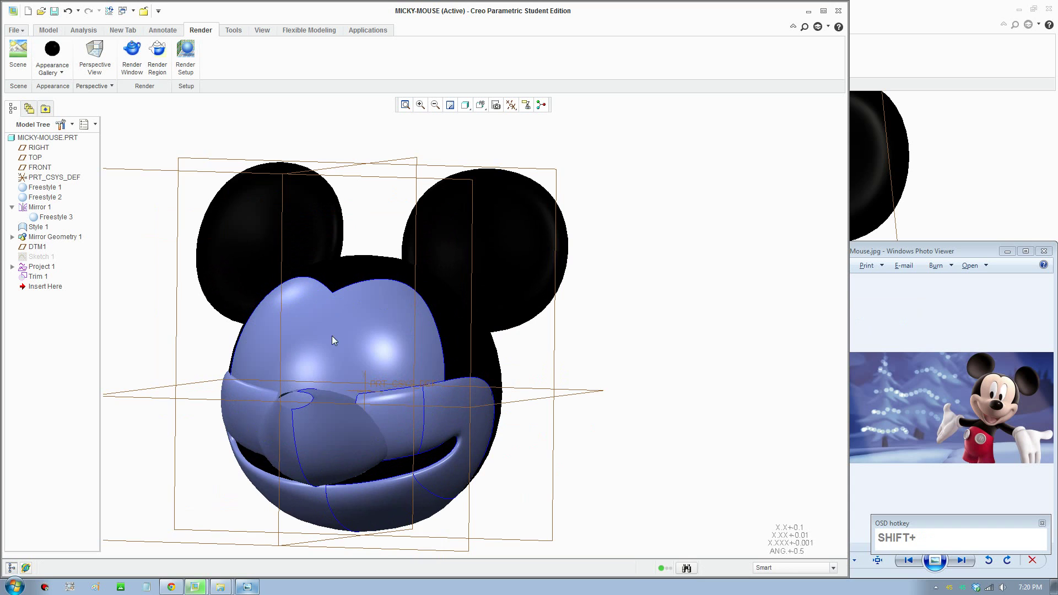
pyautogui.keyDown('shift'); pyautogui.moveTo(331, 336); pyautogui.dragTo(375, 346, button='middle'); pyautogui.keyUp('shift')
pyautogui.click(52, 62)
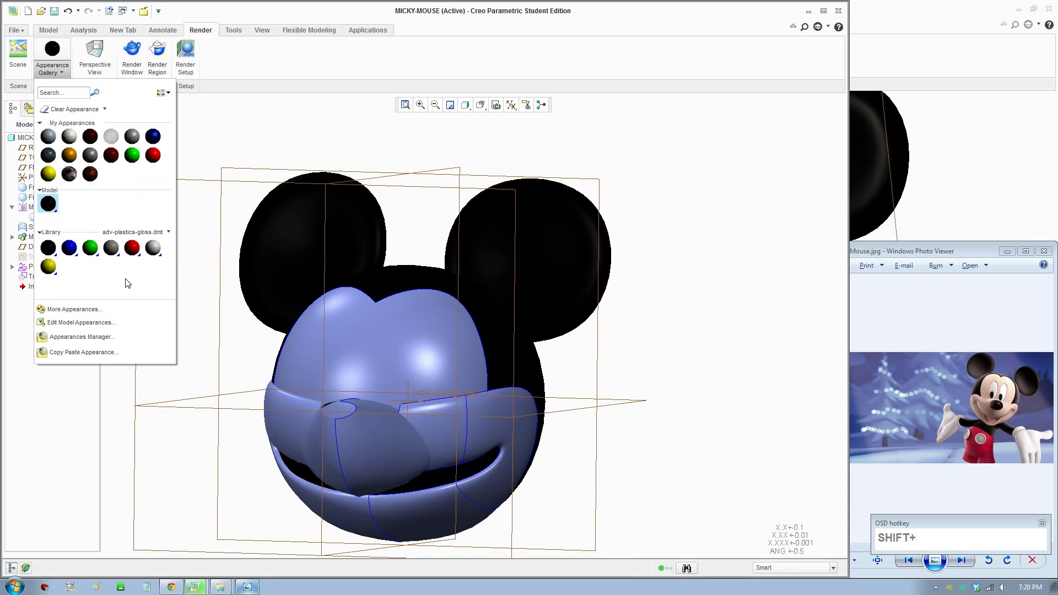
pyautogui.click(50, 267)
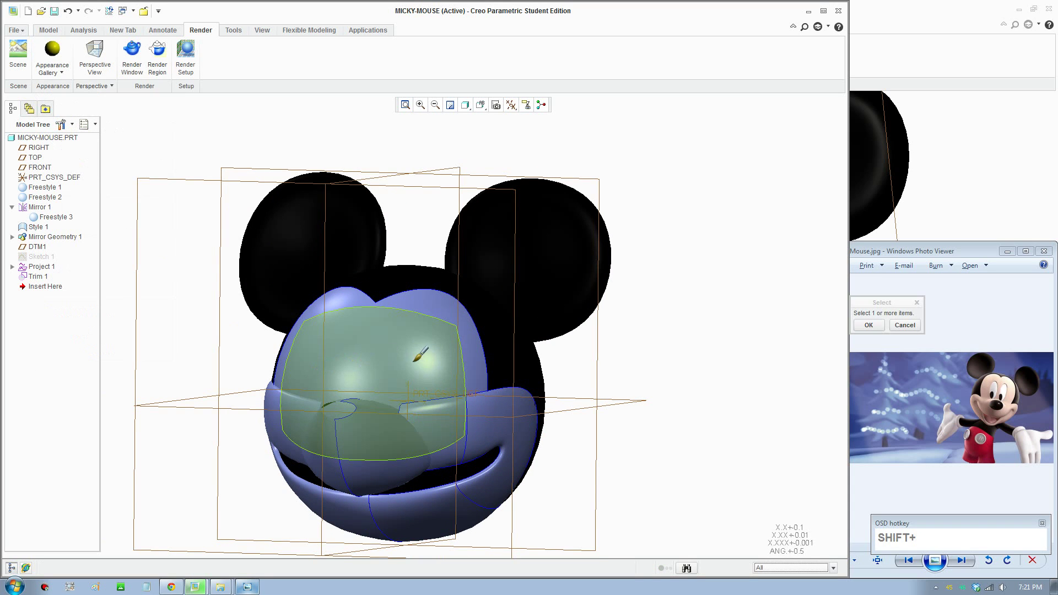
pyautogui.click(453, 317)
pyautogui.keyDown('ctrl'); pyautogui.click(464, 338); pyautogui.keyUp('ctrl')
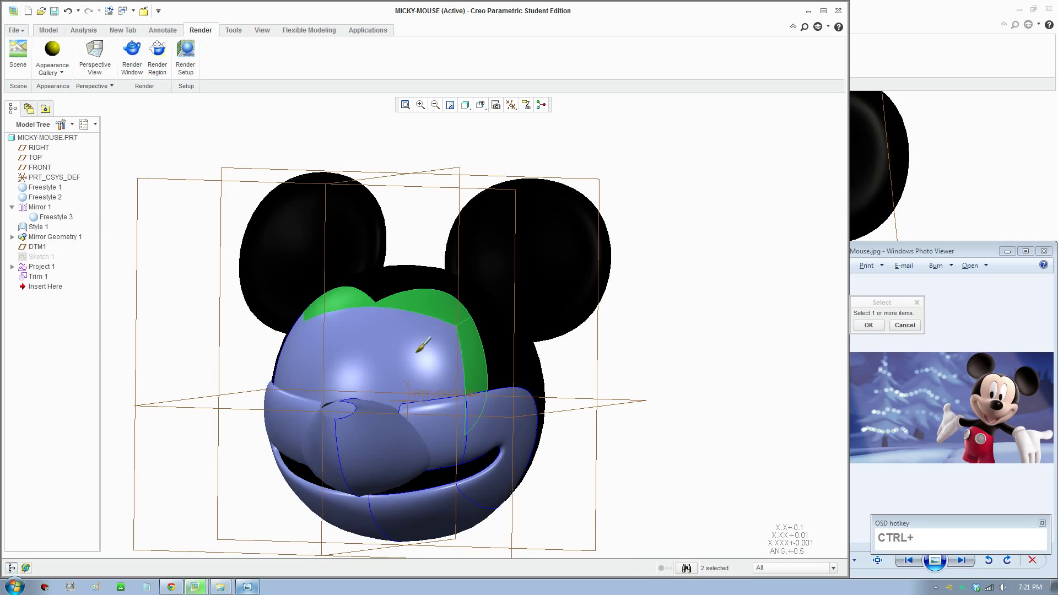
pyautogui.keyDown('ctrl'); pyautogui.click(416, 354); pyautogui.keyUp('ctrl')
pyautogui.keyDown('ctrl'); pyautogui.click(291, 339); pyautogui.keyUp('ctrl')
# - Add the muzzle, cheek and lower-lip surfaces on both sides to the selection and apply the yellow glossy plastic
pyautogui.keyDown('ctrl'); pyautogui.click(436, 428); pyautogui.keyUp('ctrl')
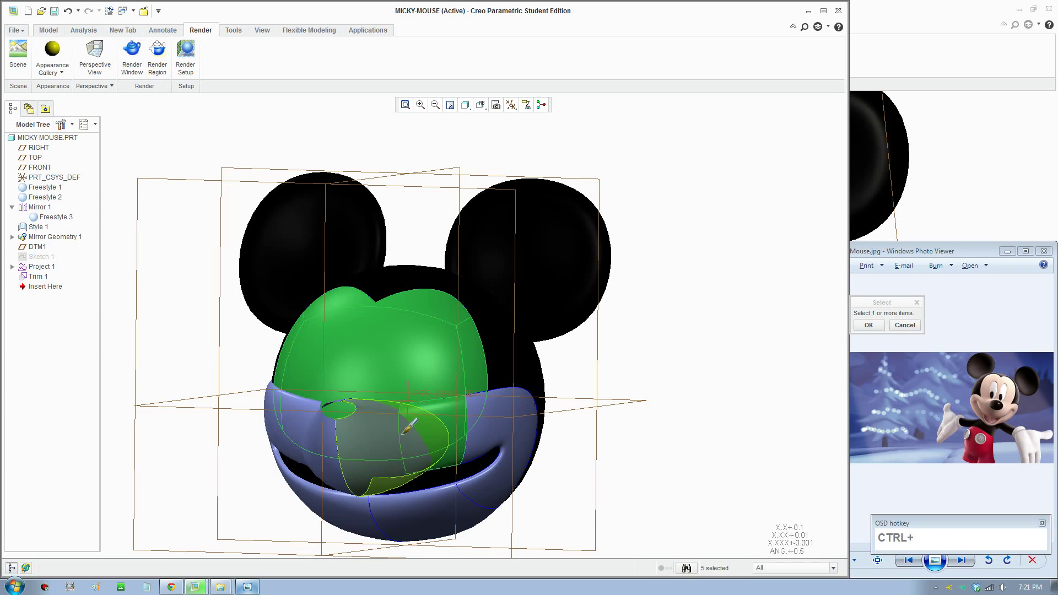
pyautogui.keyDown('ctrl'); pyautogui.click(403, 433); pyautogui.keyUp('ctrl')
pyautogui.keyDown('ctrl'); pyautogui.click(494, 410); pyautogui.keyUp('ctrl')
pyautogui.keyDown('ctrl'); pyautogui.click(413, 502); pyautogui.keyUp('ctrl')
pyautogui.keyDown('ctrl'); pyautogui.click(341, 515); pyautogui.keyUp('ctrl')
pyautogui.keyDown('ctrl'); pyautogui.click(331, 452); pyautogui.keyUp('ctrl')
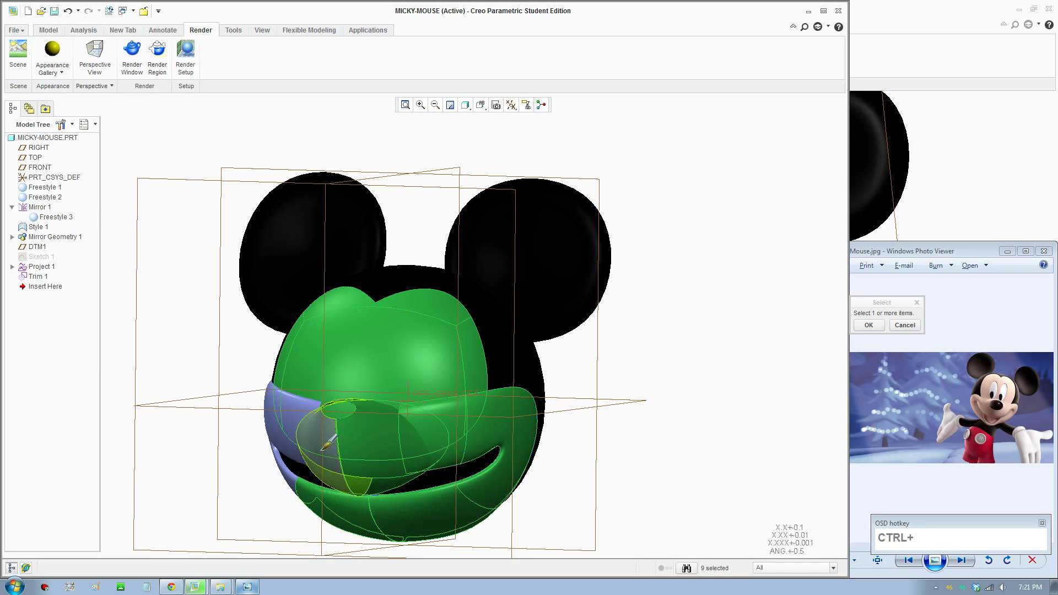
pyautogui.keyDown('ctrl'); pyautogui.click(281, 438); pyautogui.keyUp('ctrl')
pyautogui.moveTo(279, 440); pyautogui.dragTo(463, 428, button='middle')
pyautogui.keyDown('ctrl'); pyautogui.click(256, 425); pyautogui.keyUp('ctrl')
pyautogui.click(869, 325)
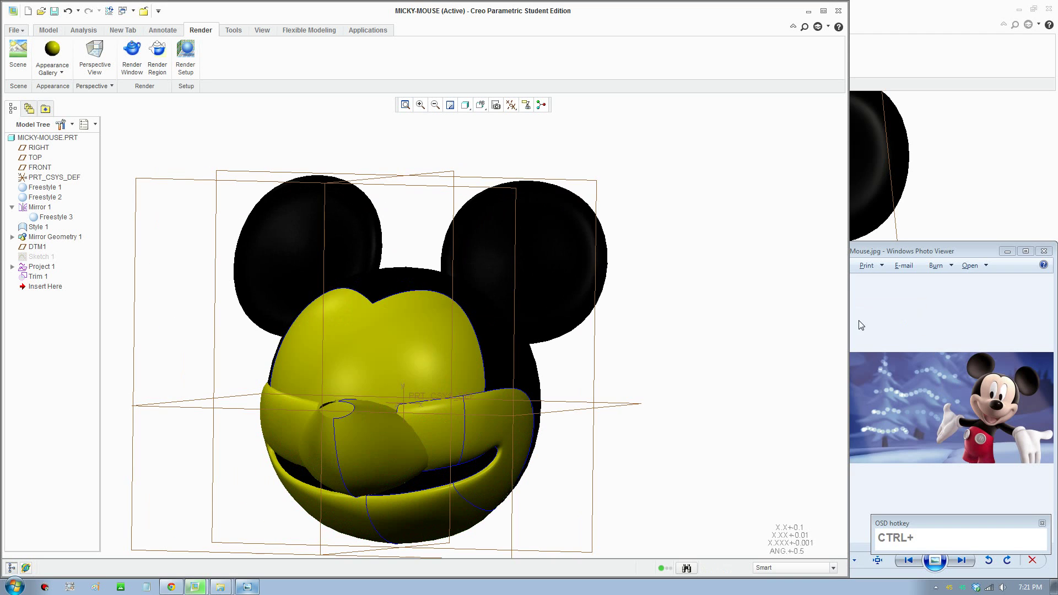
# - Edit the model's adv-plastic-gloss-yellow appearance, changing its color to a beige skin tone of RGB 201.8, 179.4, 155.6
pyautogui.click(62, 76)
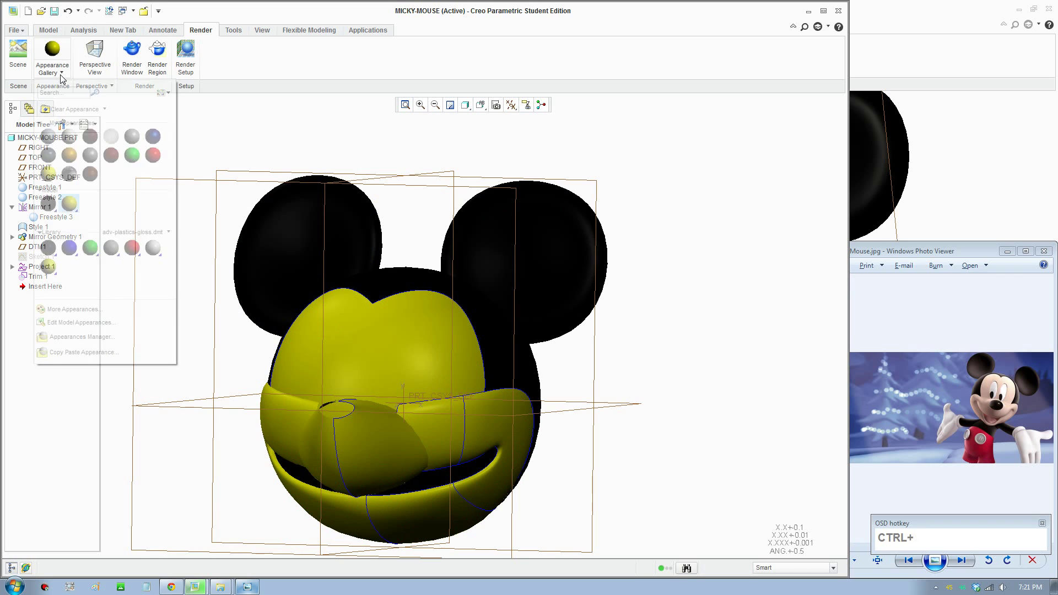
pyautogui.rightClick(69, 205)
pyautogui.click(90, 216)
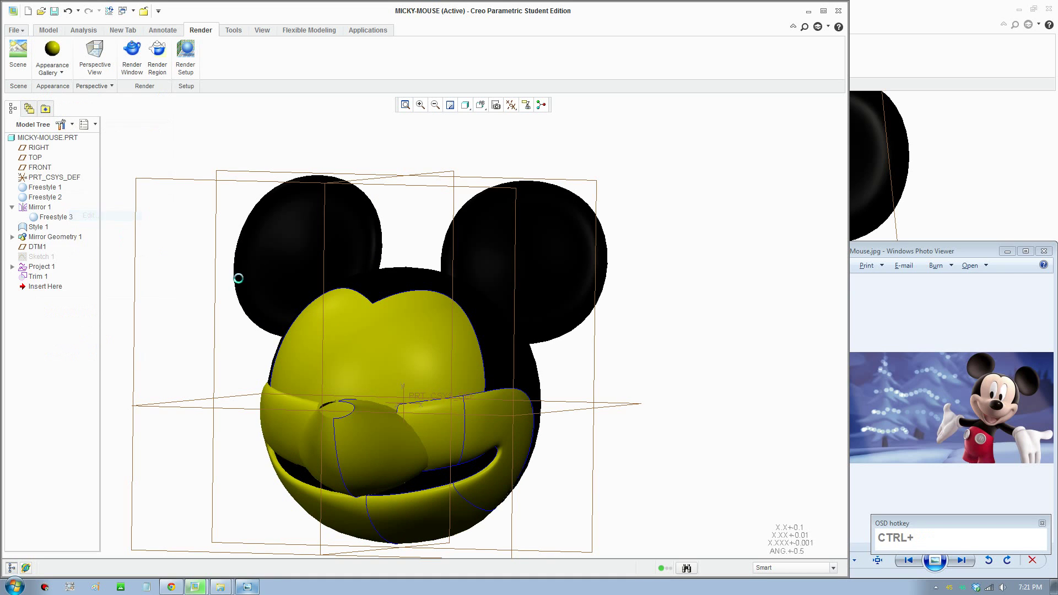
pyautogui.click(125, 346)
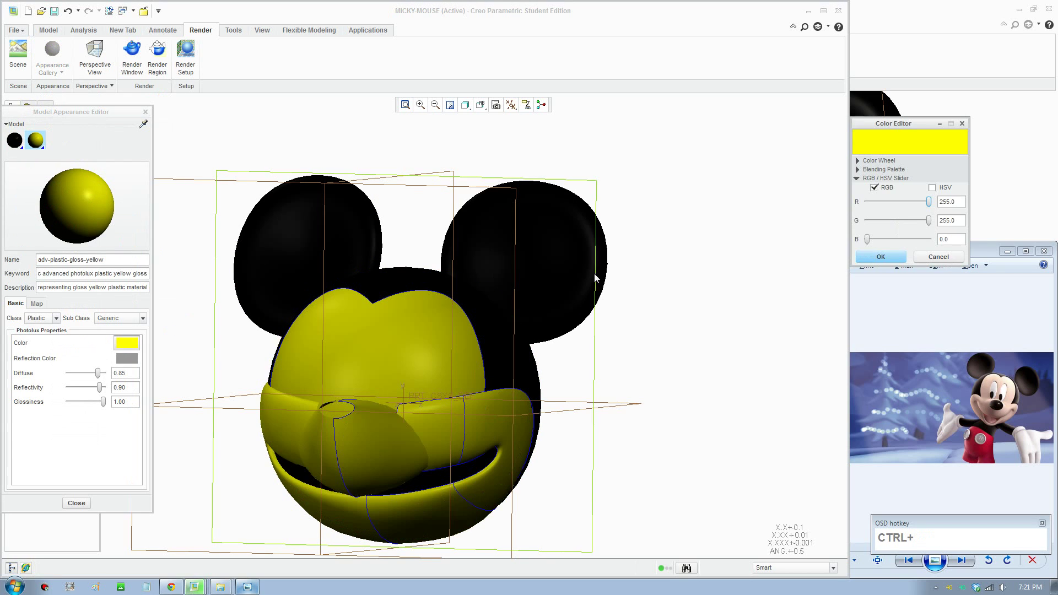
pyautogui.click(886, 162)
pyautogui.moveTo(935, 217)
pyautogui.mouseDown()
pyautogui.moveTo(918, 218)
pyautogui.moveTo(924, 204)
pyautogui.moveTo(917, 226)
pyautogui.moveTo(924, 213)
pyautogui.mouseUp()
pyautogui.hotkey('ctrl', 'F8')
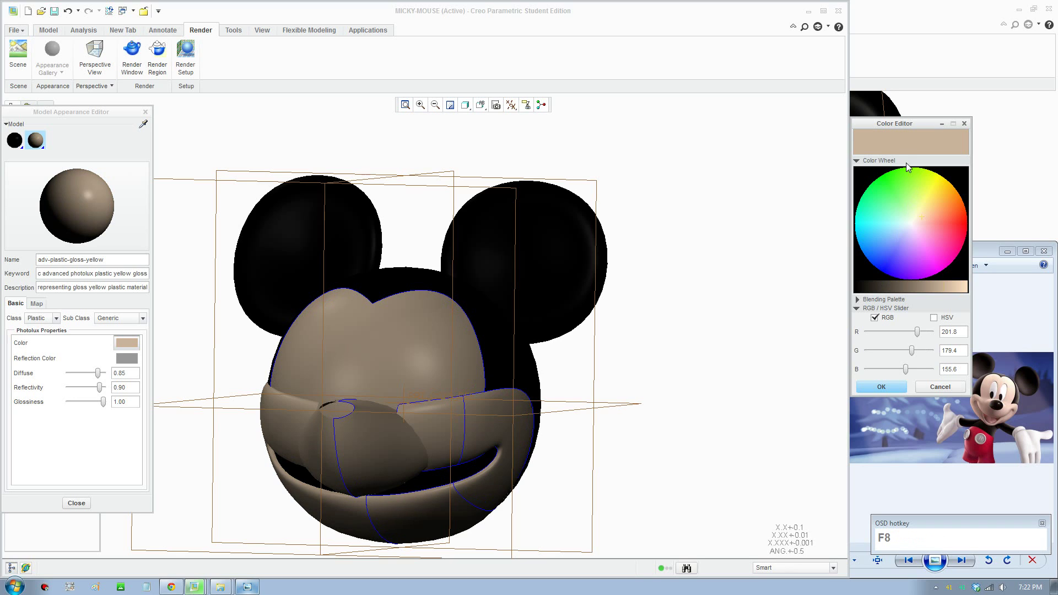
pyautogui.click(888, 389)
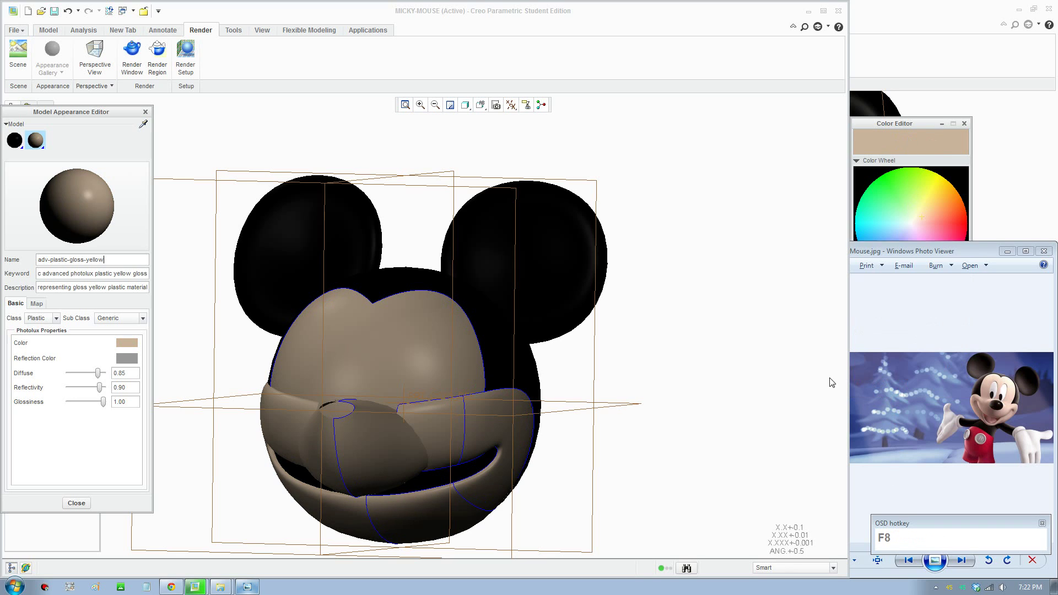
pyautogui.click(76, 504)
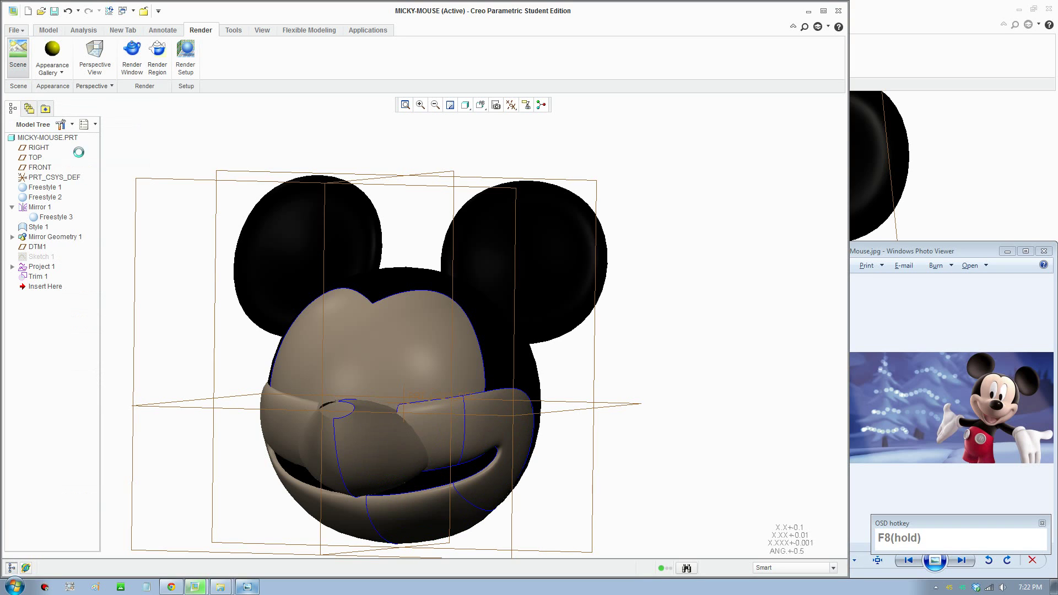
# - Activate the photolux-studio-soft scene for the model
pyautogui.moveTo(138, 293); pyautogui.dragTo(139, 347)
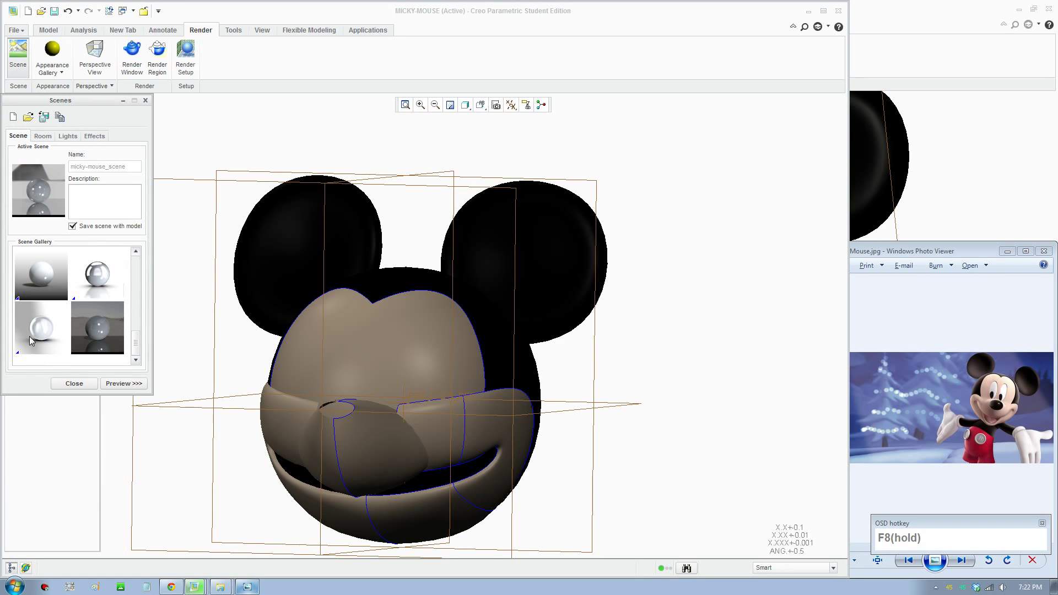
pyautogui.click(28, 329)
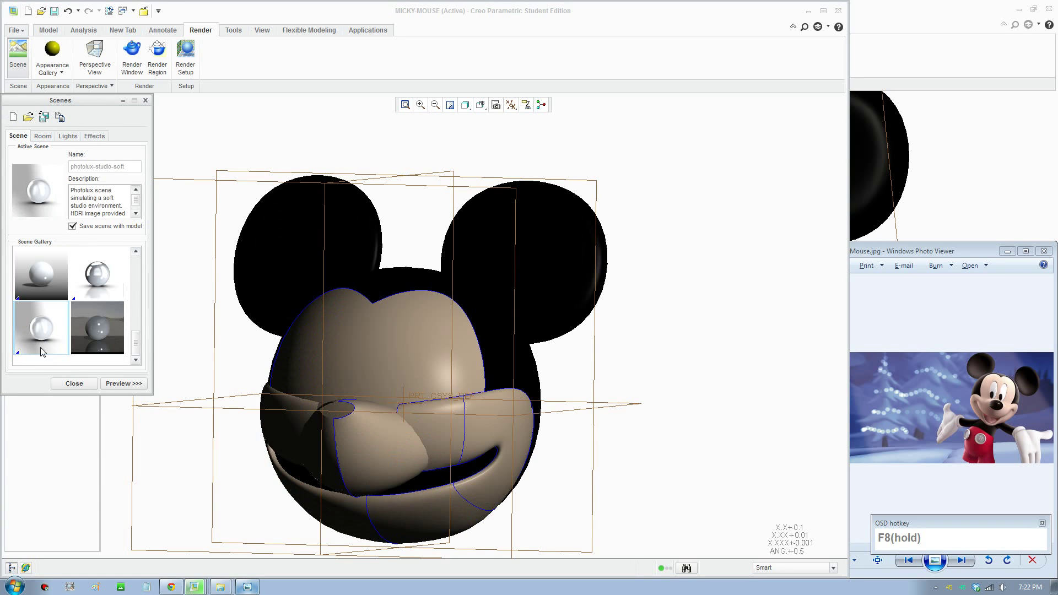
pyautogui.click(75, 383)
# - Examine the colored head, muzzle and mouth area from several angles and distances under the new scene lighting
pyautogui.moveTo(445, 414); pyautogui.dragTo(502, 340, button='middle')
pyautogui.scroll(2, 457, 409)
pyautogui.moveTo(537, 375); pyautogui.dragTo(517, 381, button='middle')
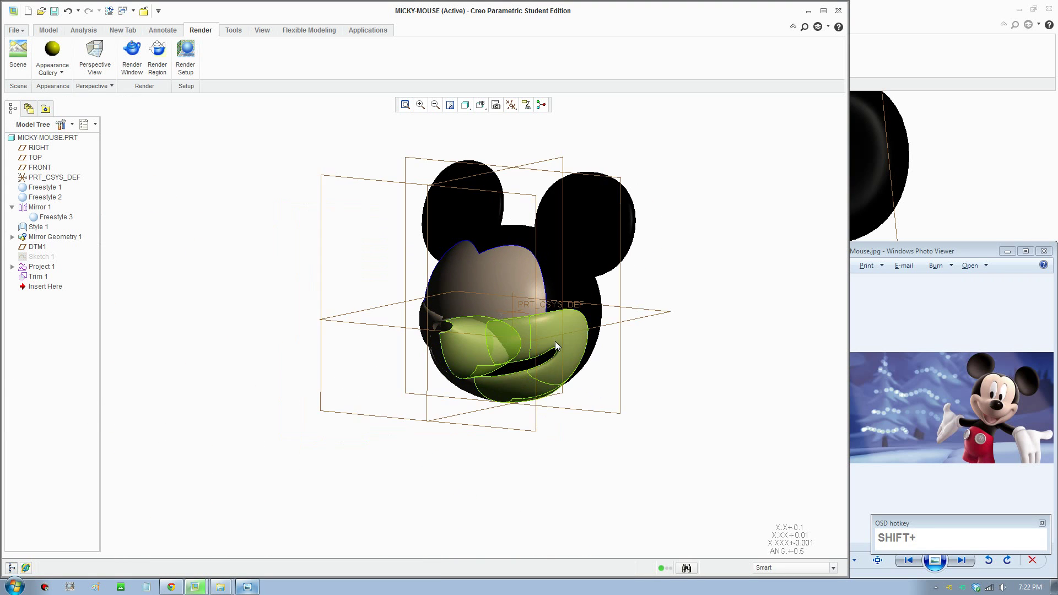
pyautogui.keyDown('shift'); pyautogui.moveTo(555, 343); pyautogui.dragTo(474, 454, button='middle'); pyautogui.keyUp('shift')
pyautogui.scroll(-2, 474, 435)
pyautogui.scroll(-3, 489, 448)
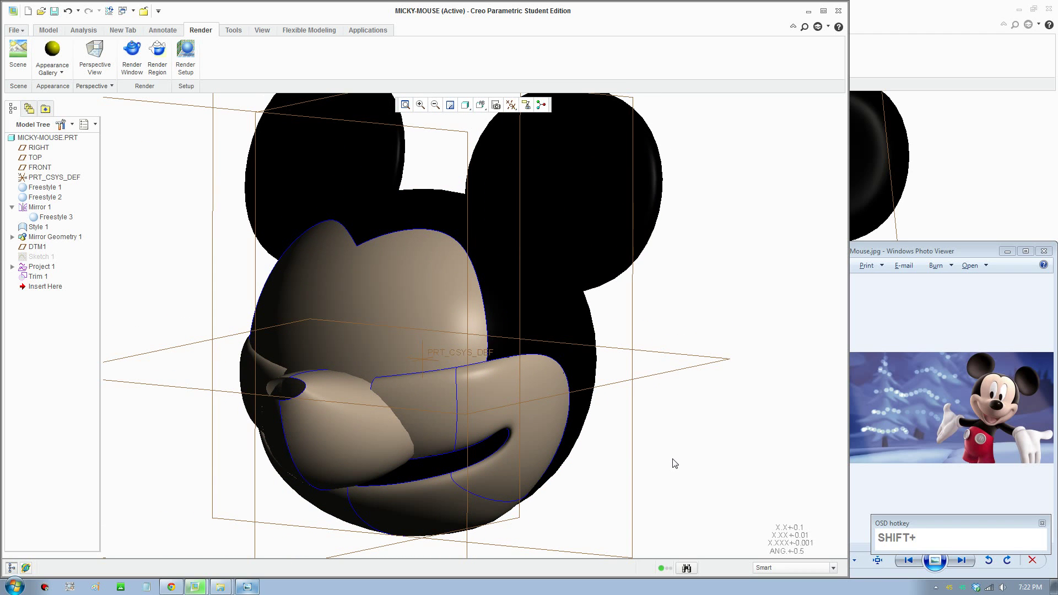
pyautogui.press('F8')
pyautogui.scroll(1, 599, 376)
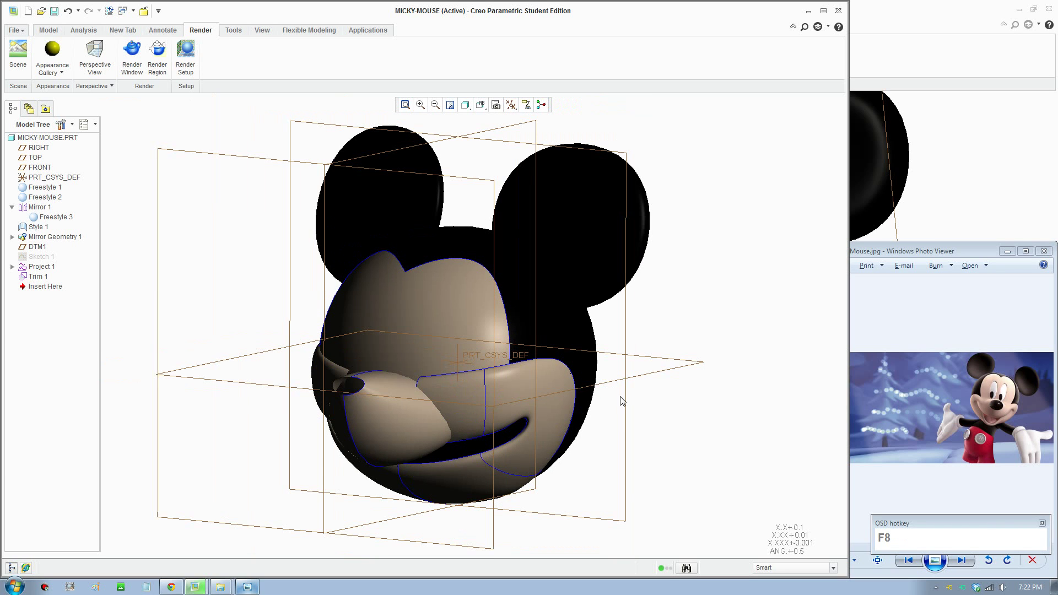
pyautogui.scroll(-1, 564, 426)
pyautogui.moveTo(497, 426)
pyautogui.keyDown('shift'); pyautogui.mouseDown(button='middle')
pyautogui.moveTo(537, 414)
pyautogui.moveTo(468, 419)
pyautogui.moveTo(456, 371)
pyautogui.mouseUp(button='middle'); pyautogui.keyUp('shift')
pyautogui.scroll(-1, 536, 409)
pyautogui.scroll(1, 536, 408)
pyautogui.keyDown('shift'); pyautogui.scroll(-1, 524, 415); pyautogui.keyUp('shift')
pyautogui.scroll(2, 458, 371)
pyautogui.keyDown('shift'); pyautogui.moveTo(418, 428); pyautogui.dragTo(379, 495, button='middle'); pyautogui.keyUp('shift')
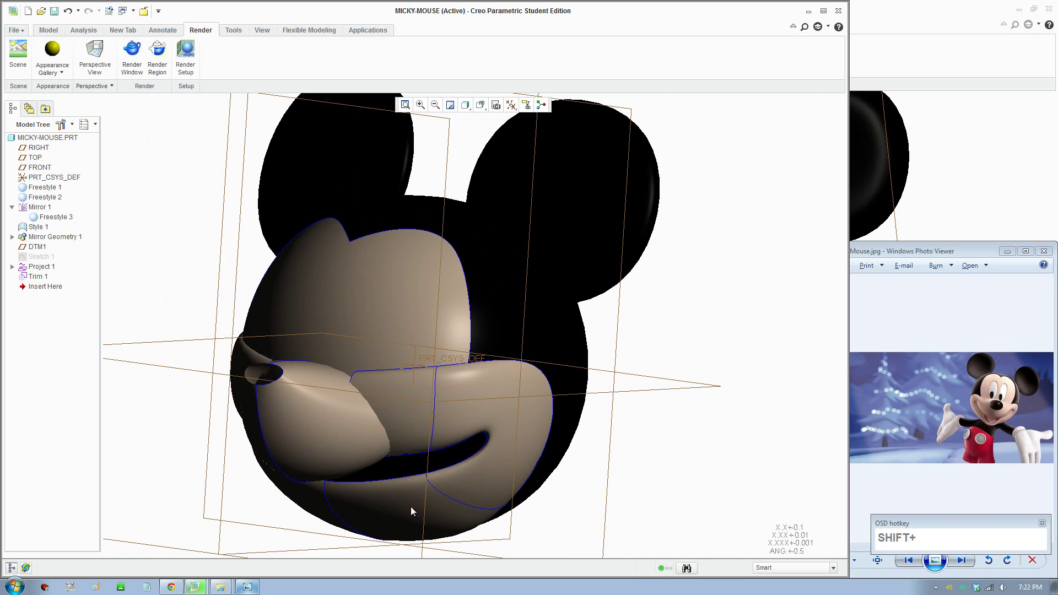
# - Open the definition of the Style 1 feature for editing and bring the muzzle and cheek into view
pyautogui.click(37, 229)
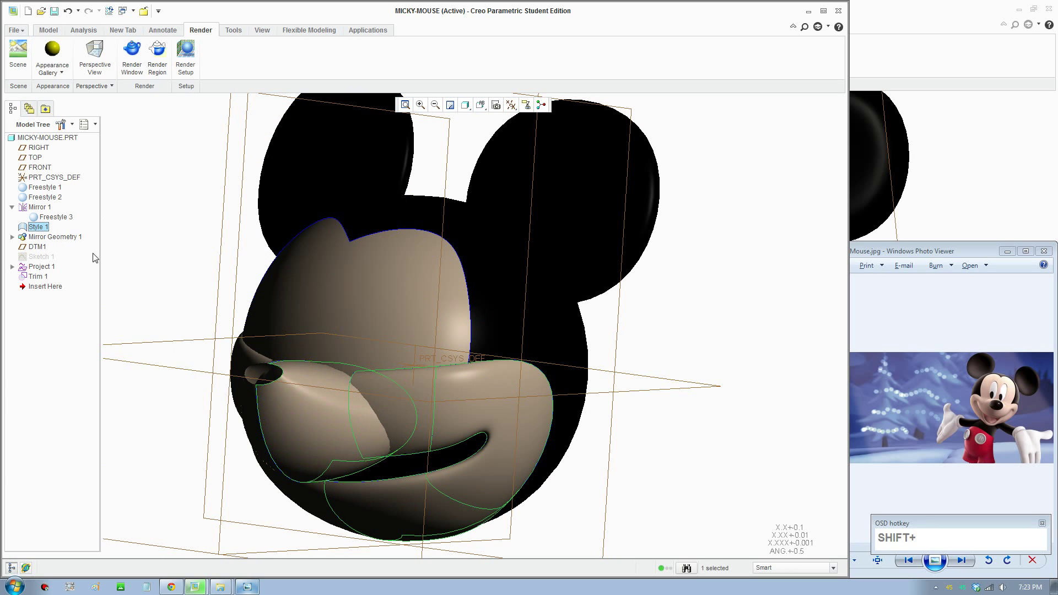
pyautogui.rightClick(39, 230)
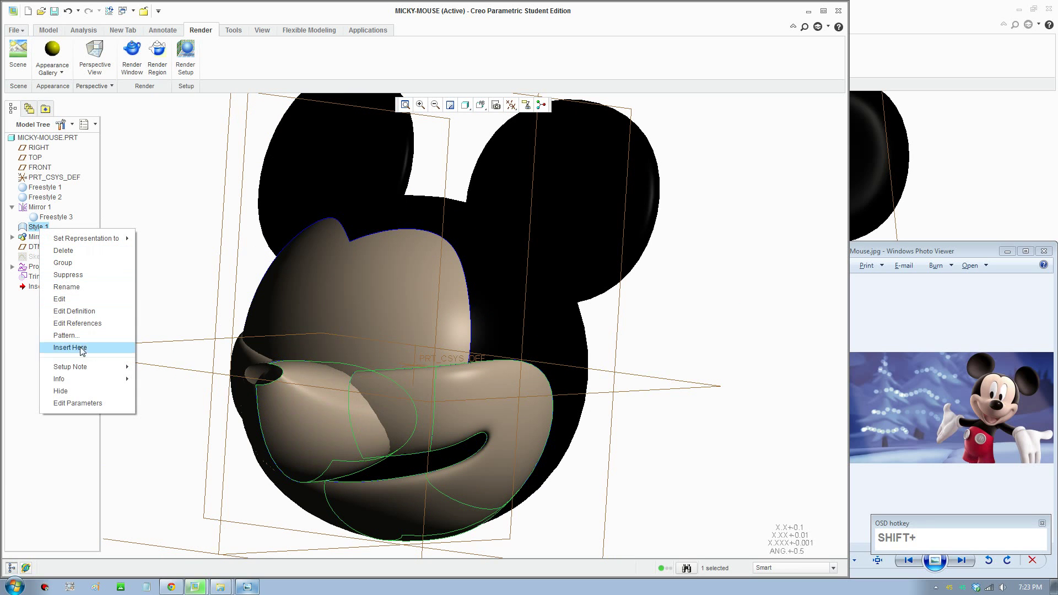
pyautogui.click(70, 312)
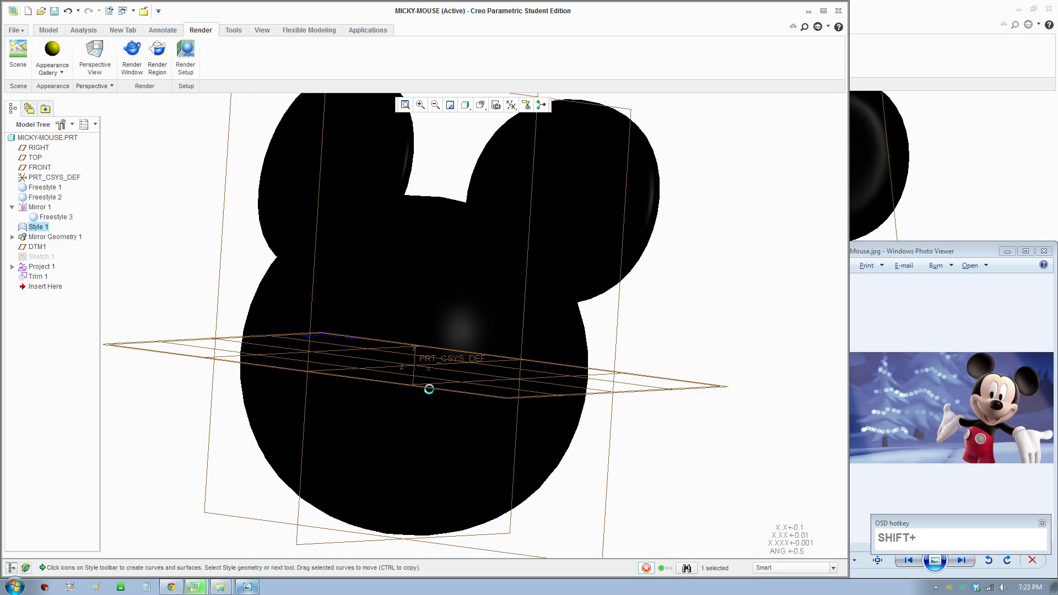
pyautogui.moveTo(435, 387); pyautogui.dragTo(411, 401, button='middle')
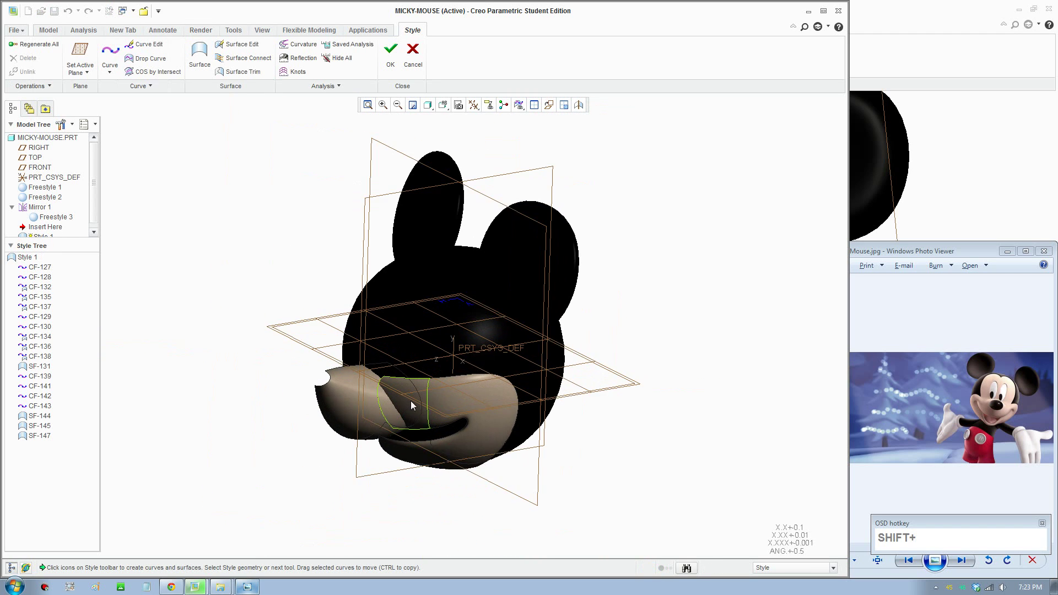
pyautogui.scroll(-5, 418, 395)
# - Draw a free style curve snapped from the cheek surface's upper edge to the muzzle's upper edge
pyautogui.click(109, 53)
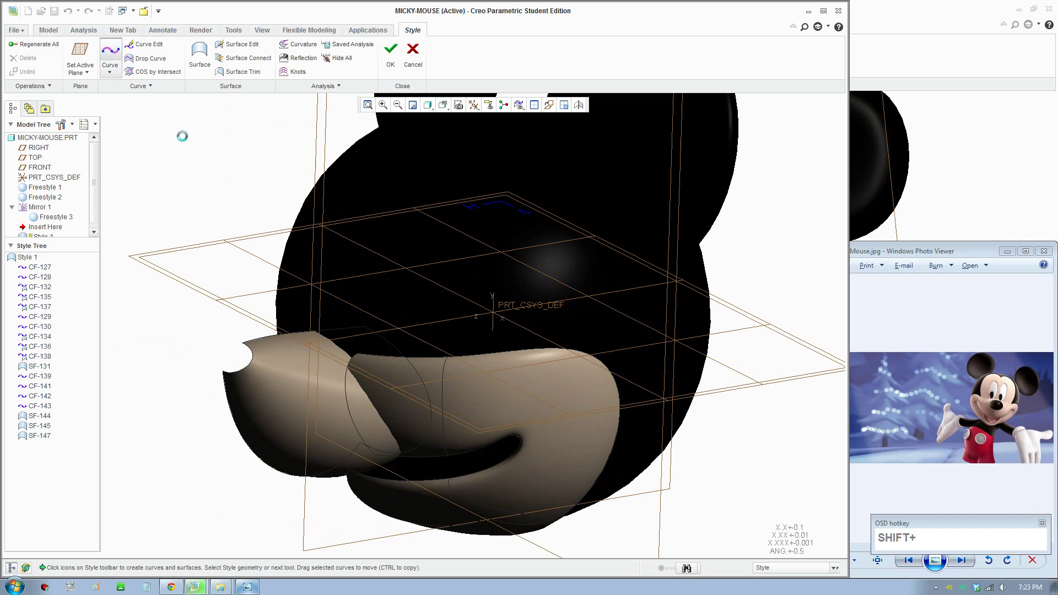
pyautogui.scroll(-3, 473, 412)
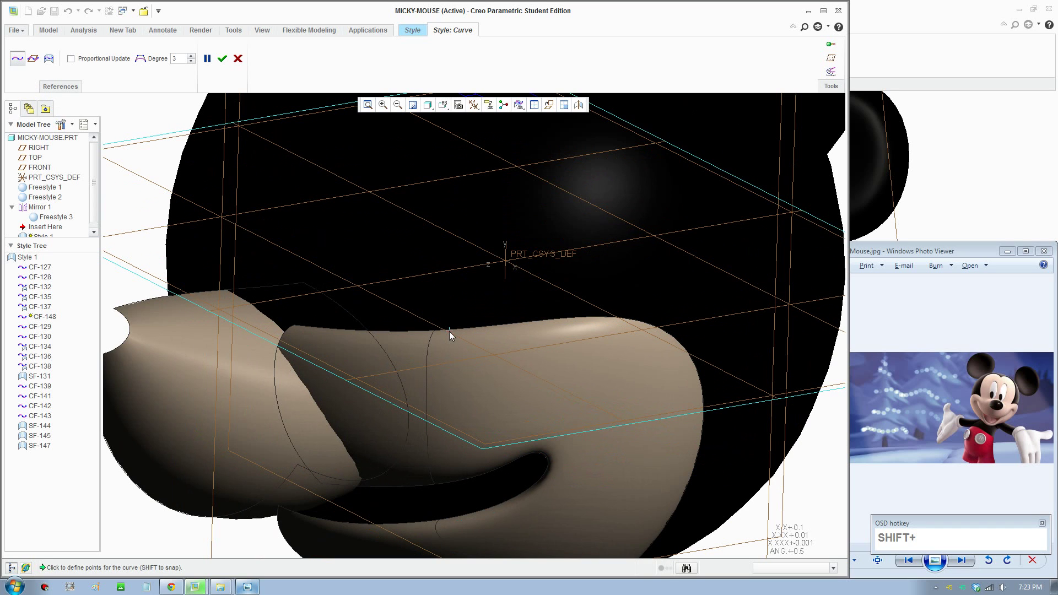
pyautogui.keyDown('shift'); pyautogui.click(447, 329); pyautogui.keyUp('shift')
pyautogui.keyDown('shift'); pyautogui.click(230, 289); pyautogui.keyUp('shift')
pyautogui.moveTo(229, 290); pyautogui.dragTo(440, 439, button='middle')
pyautogui.middleClick(423, 422)
# - Draw a free curve snapped from the lower end of the cheek's dividing curve to the muzzle's lower edge and accept it
pyautogui.keyDown('shift'); pyautogui.scroll(5, 450, 447); pyautogui.keyUp('shift')
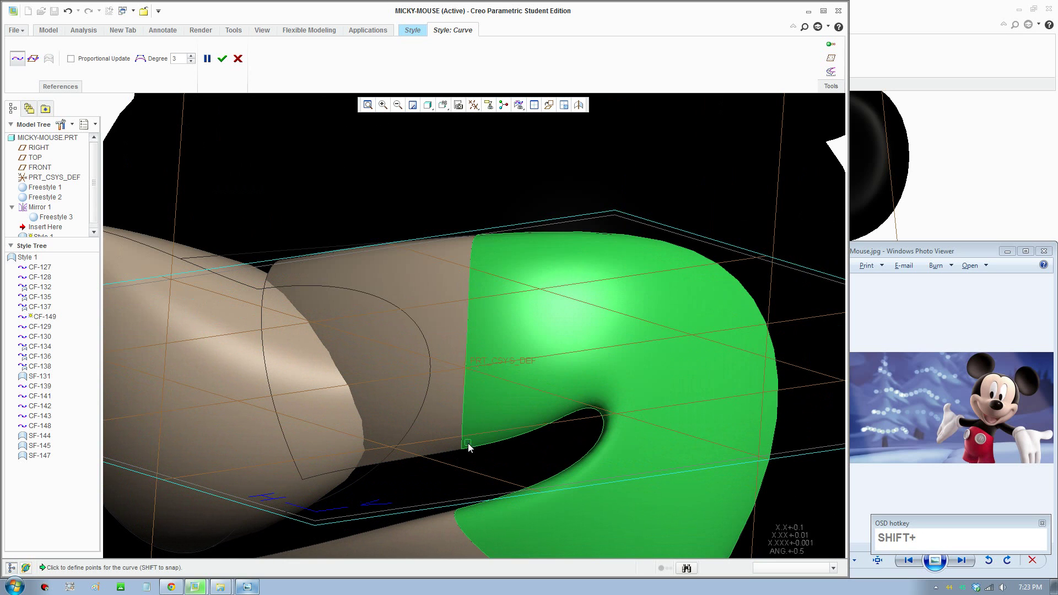
pyautogui.keyDown('shift'); pyautogui.click(462, 448); pyautogui.keyUp('shift')
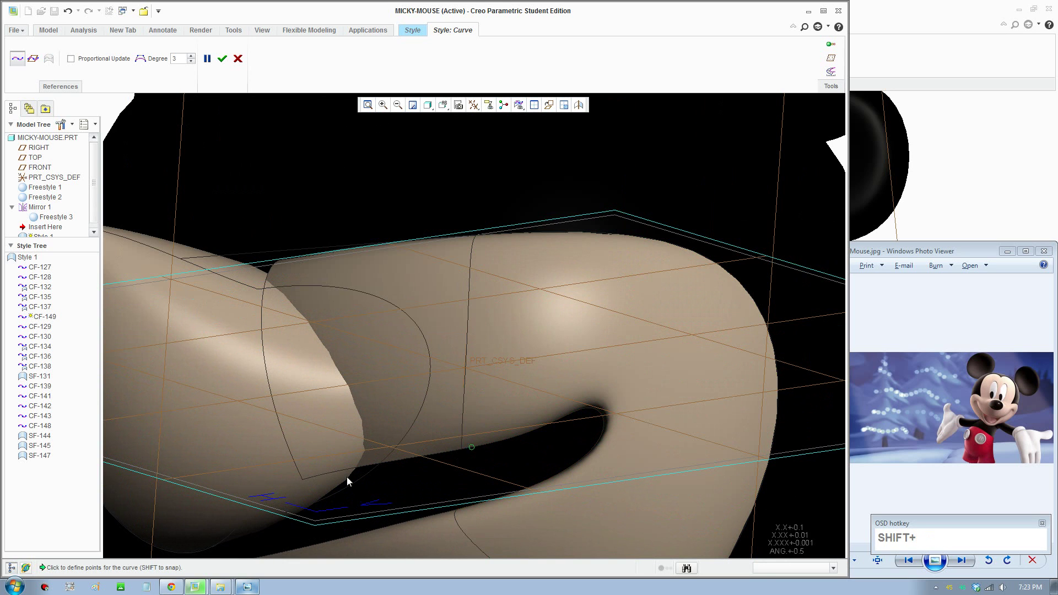
pyautogui.moveTo(347, 477); pyautogui.dragTo(261, 465, button='middle')
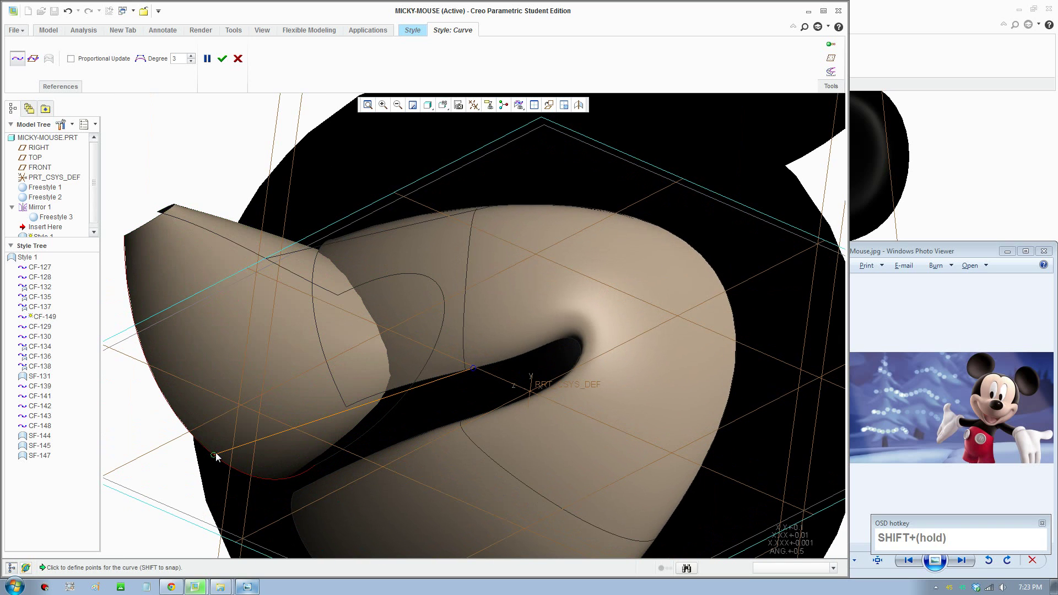
pyautogui.moveTo(295, 403); pyautogui.dragTo(203, 99, button='middle')
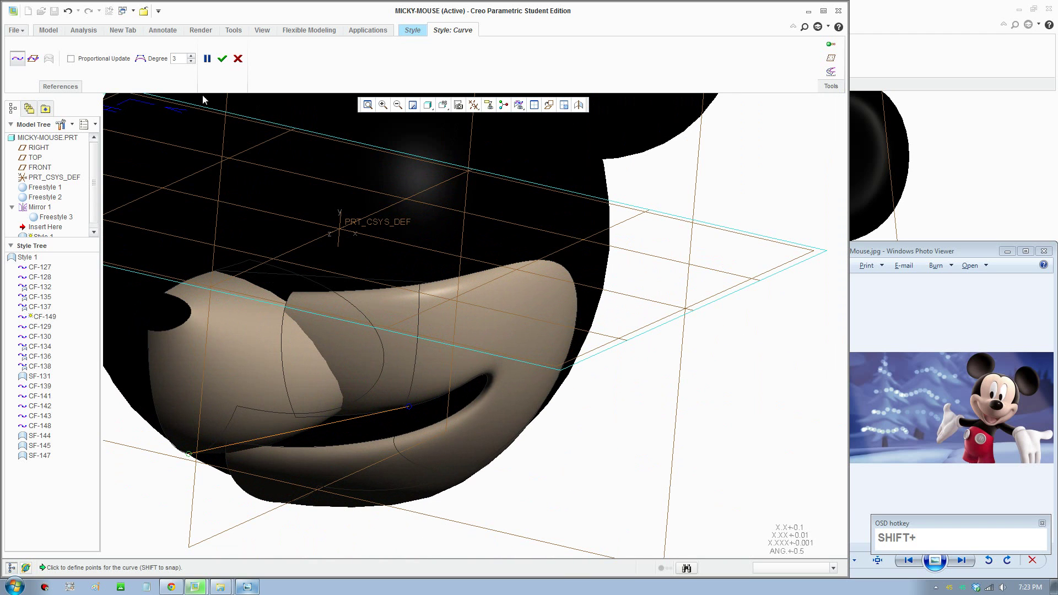
pyautogui.click(222, 58)
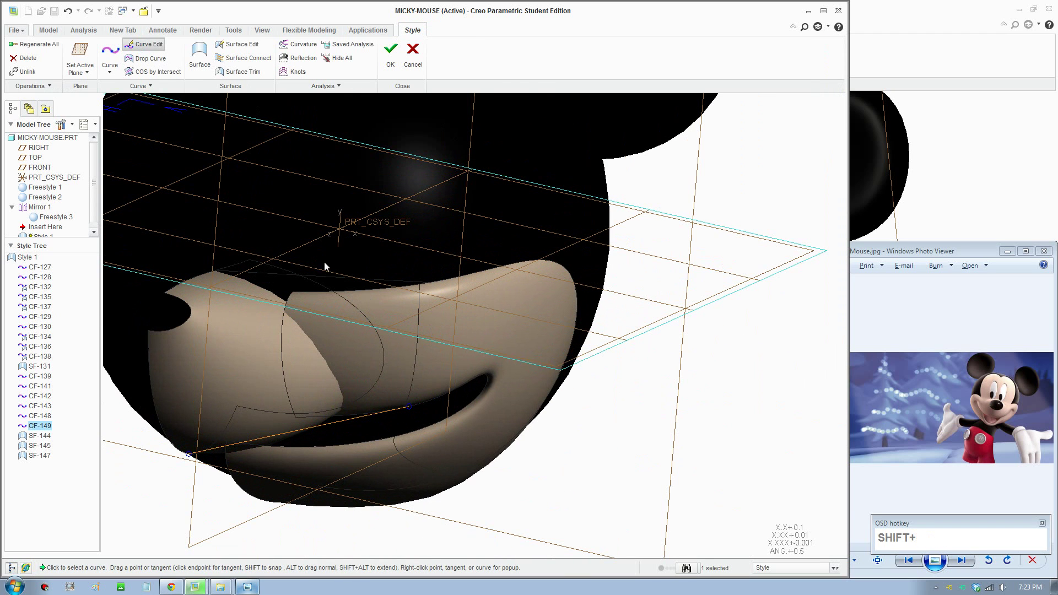
# - Edit the upper connecting curve, snapping its cheek end to the dividing curve's upper endpoint and its other end to the muzzle edge
pyautogui.scroll(-2, 325, 264)
pyautogui.click(333, 283)
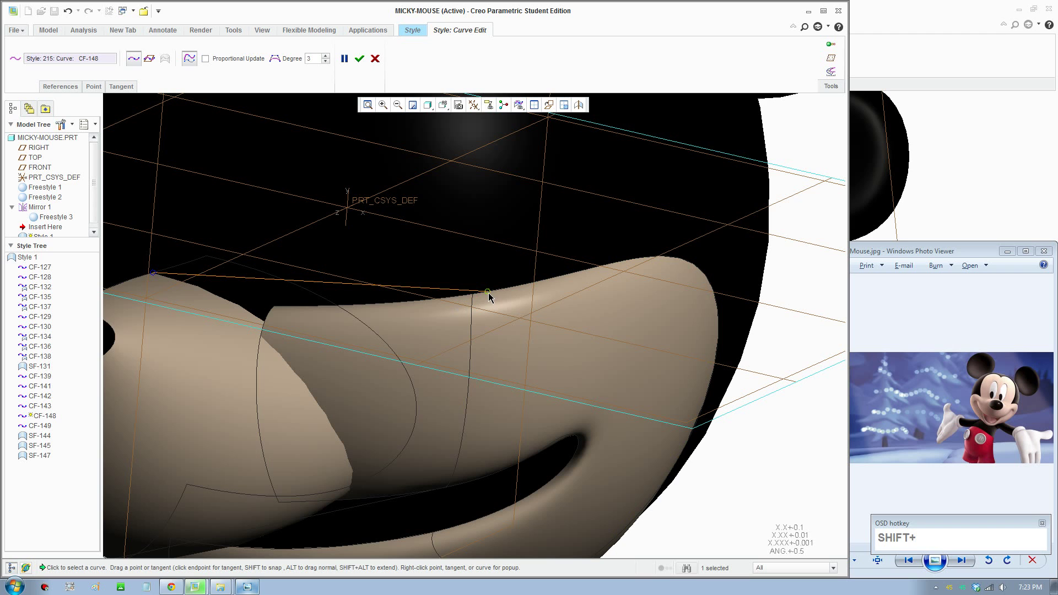
pyautogui.keyDown('shift'); pyautogui.moveTo(488, 296); pyautogui.dragTo(468, 301); pyautogui.keyUp('shift')
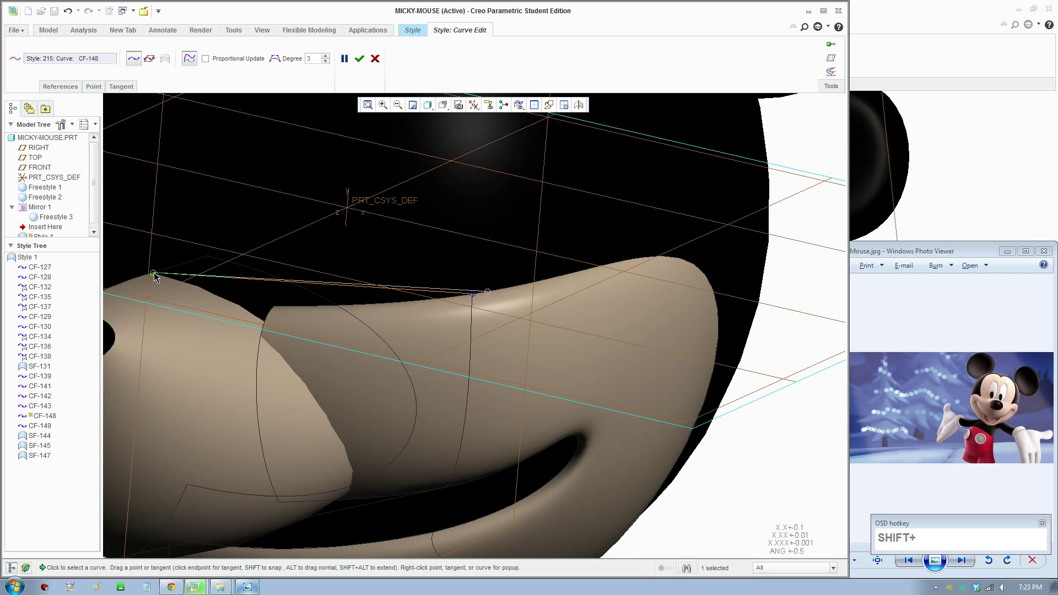
pyautogui.scroll(1, 177, 299)
pyautogui.moveTo(178, 299); pyautogui.dragTo(277, 302, button='middle')
pyautogui.scroll(-1, 159, 300)
pyautogui.keyDown('shift'); pyautogui.moveTo(289, 278); pyautogui.dragTo(295, 277); pyautogui.keyUp('shift')
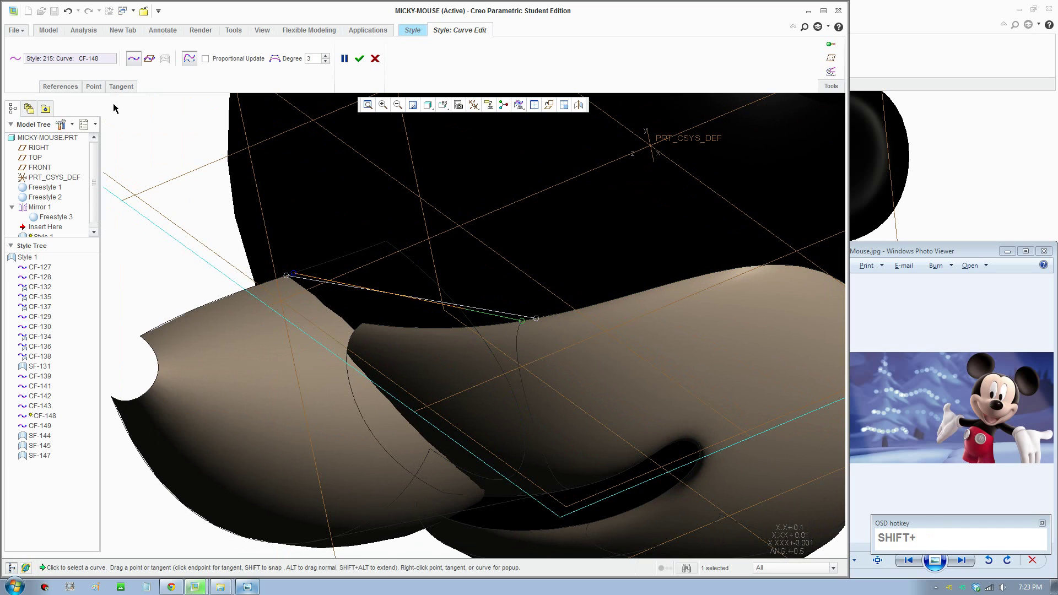
# - Apply a Curvature constraint to the cheek end of the upper connecting curve
pyautogui.click(121, 86)
pyautogui.click(200, 115)
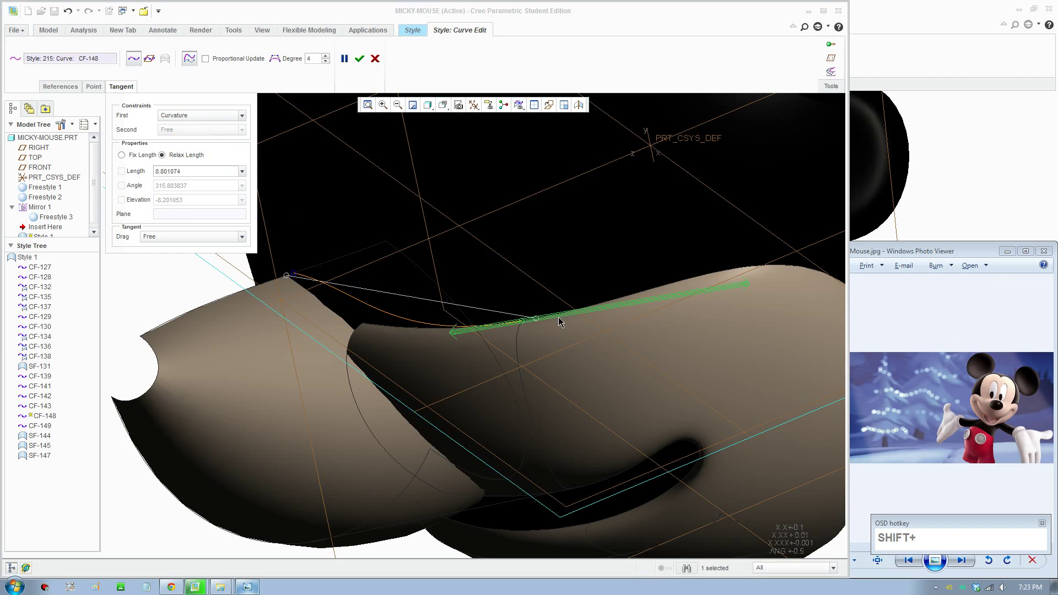
pyautogui.moveTo(517, 358); pyautogui.dragTo(533, 361, button='middle')
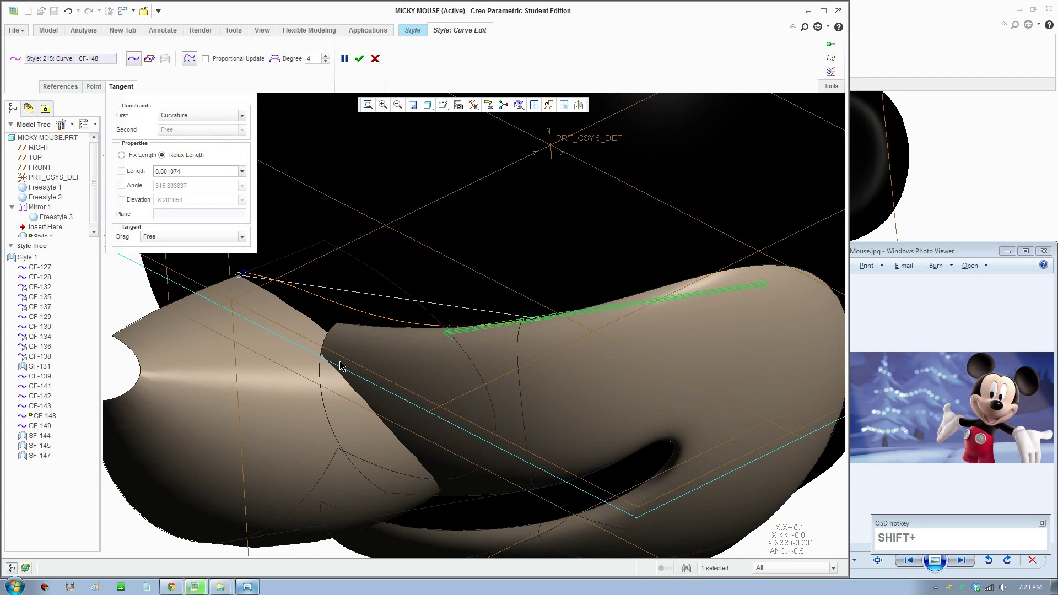
pyautogui.scroll(1, 342, 363)
pyautogui.moveTo(347, 332)
pyautogui.mouseDown(button='middle')
pyautogui.moveTo(374, 321)
pyautogui.moveTo(343, 319)
pyautogui.mouseUp(button='middle')
# - In the top view, reshape the muzzle-end tangent of the upper connecting curve to a length of about 9.2 and an angle of about 95°
pyautogui.click(443, 105)
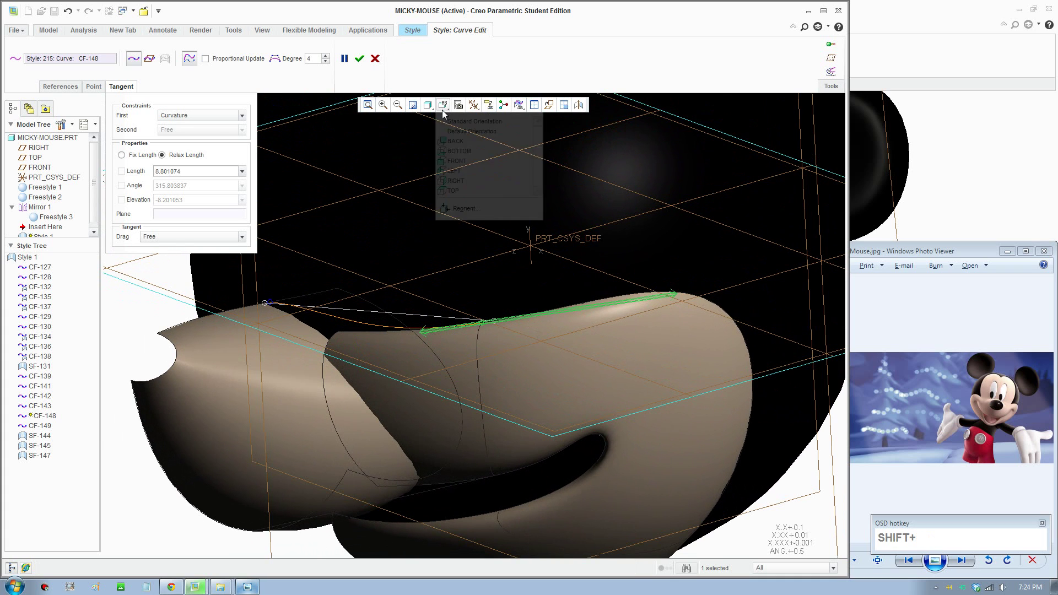
pyautogui.click(463, 191)
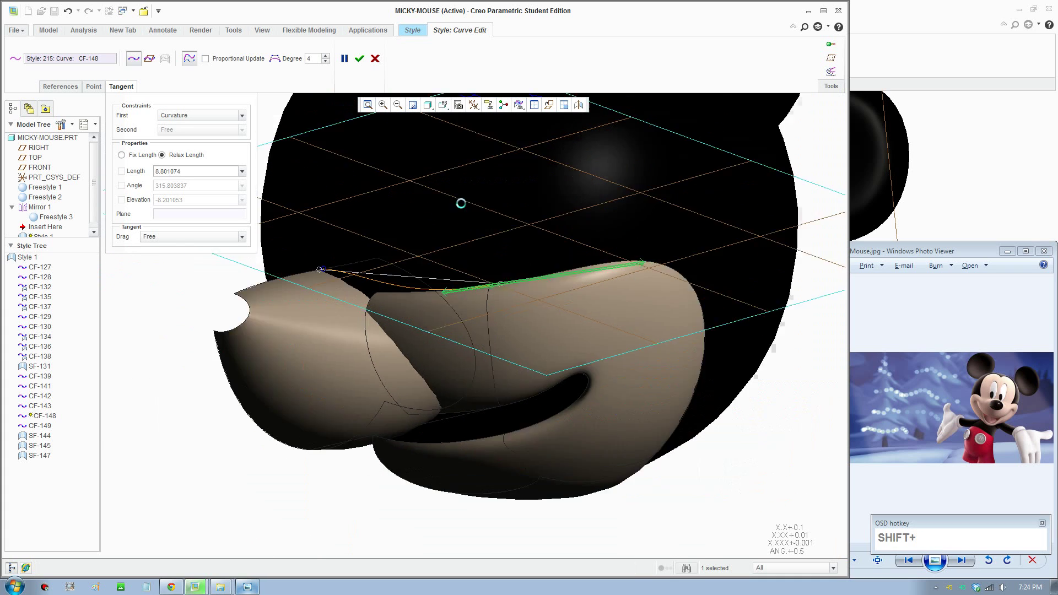
pyautogui.scroll(-5, 510, 477)
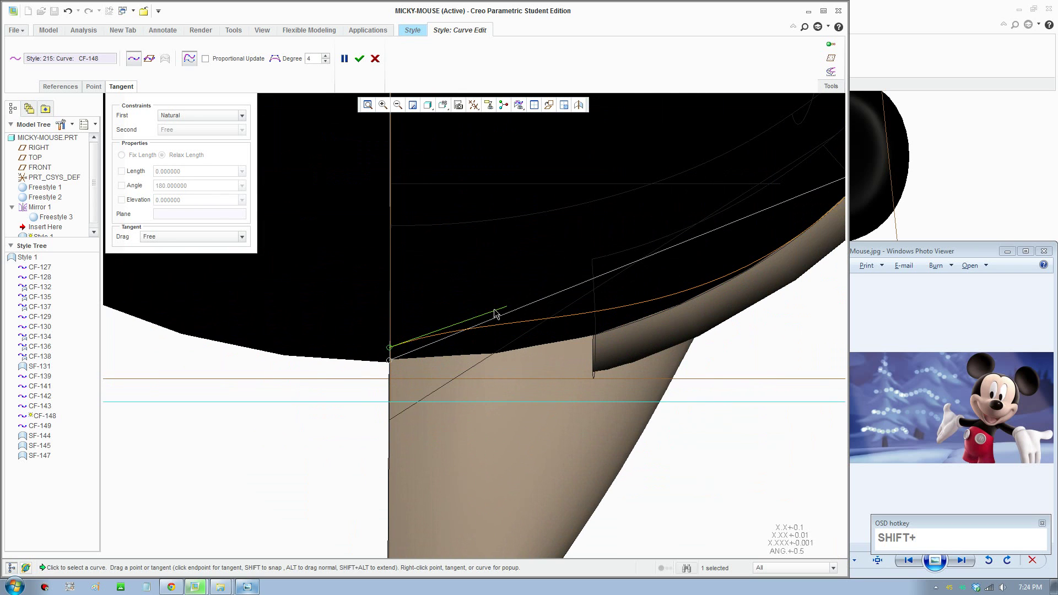
pyautogui.keyDown('shift'); pyautogui.moveTo(496, 314); pyautogui.dragTo(508, 345); pyautogui.keyUp('shift')
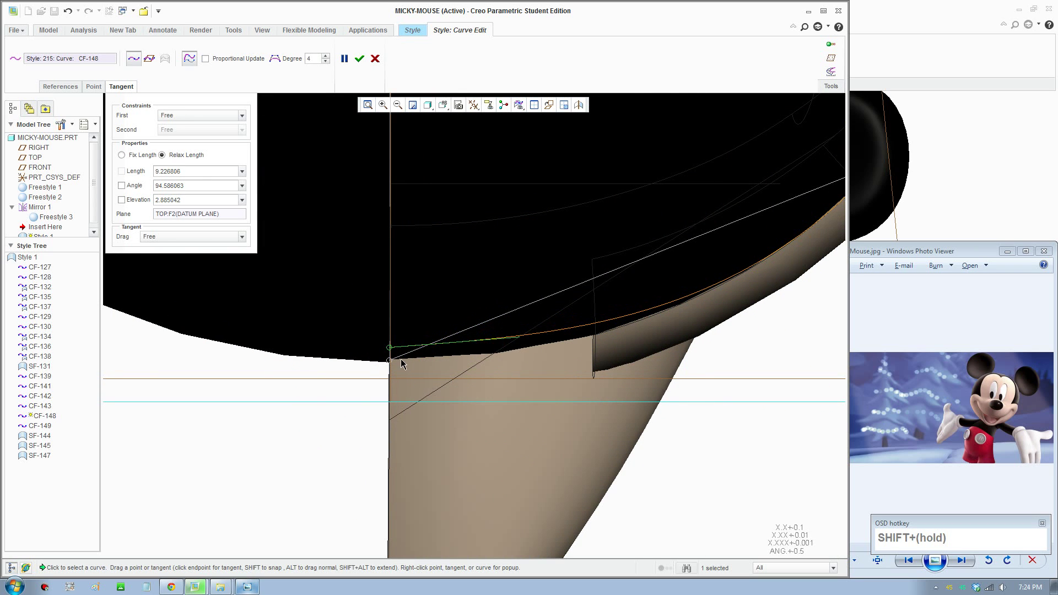
# - Select the lower connecting curve for editing and apply a Curvature constraint to its cheek end
pyautogui.scroll(3, 422, 378)
pyautogui.moveTo(424, 407); pyautogui.dragTo(477, 349, button='middle')
pyautogui.scroll(-3, 477, 350)
pyautogui.moveTo(558, 460); pyautogui.dragTo(465, 308, button='middle')
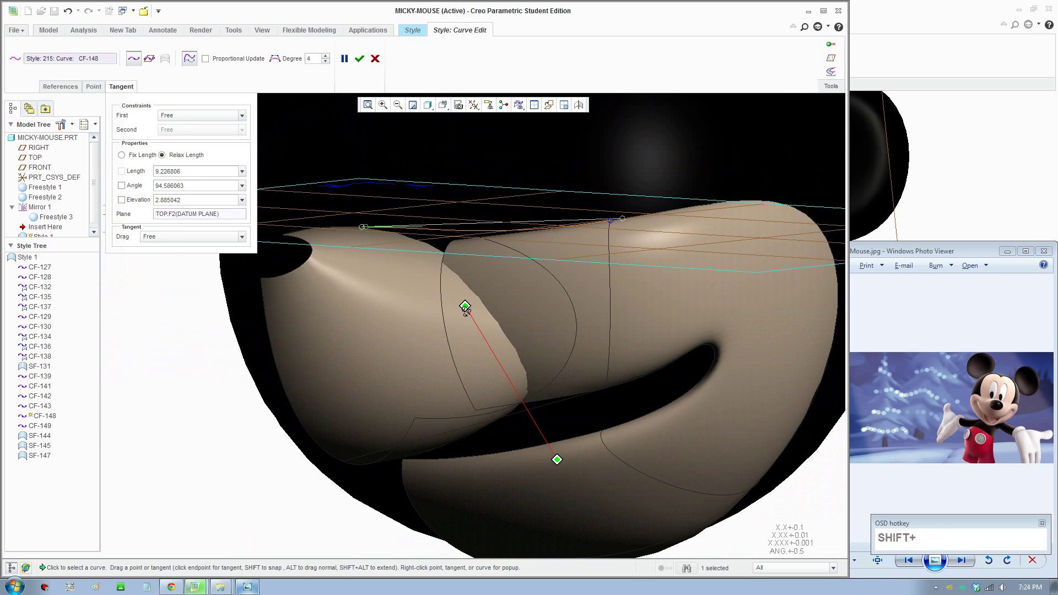
pyautogui.click(501, 420)
pyautogui.moveTo(529, 411); pyautogui.dragTo(544, 396, button='middle')
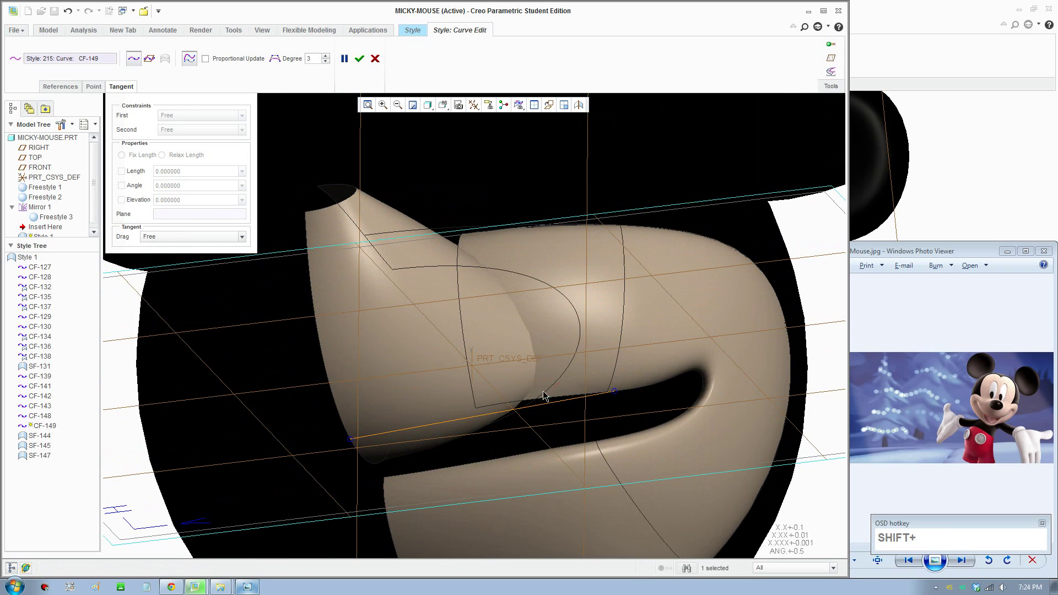
pyautogui.click(615, 393)
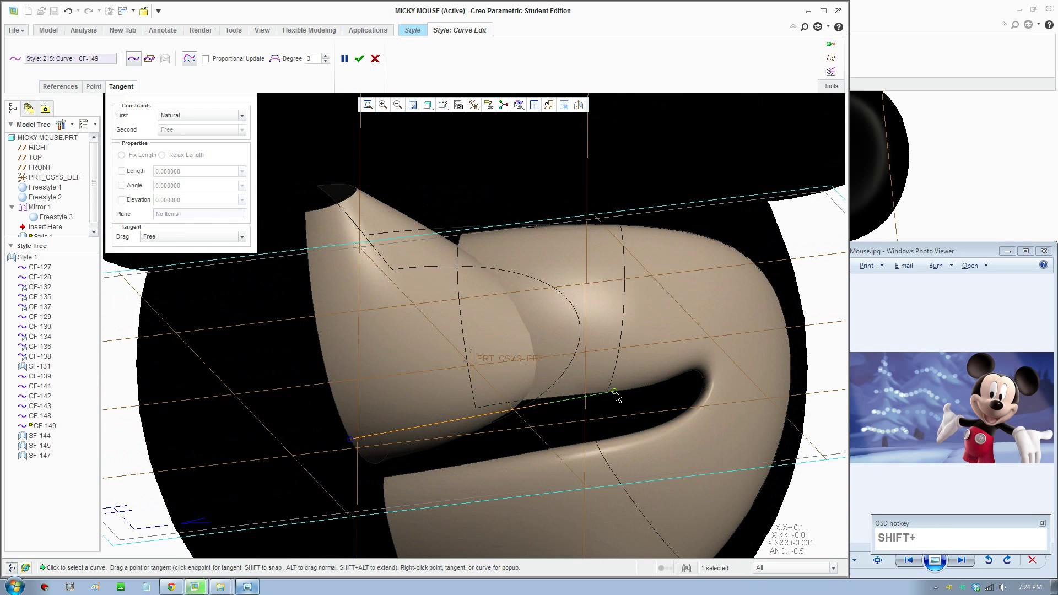
pyautogui.click(191, 117)
pyautogui.scroll(-3, 204, 144)
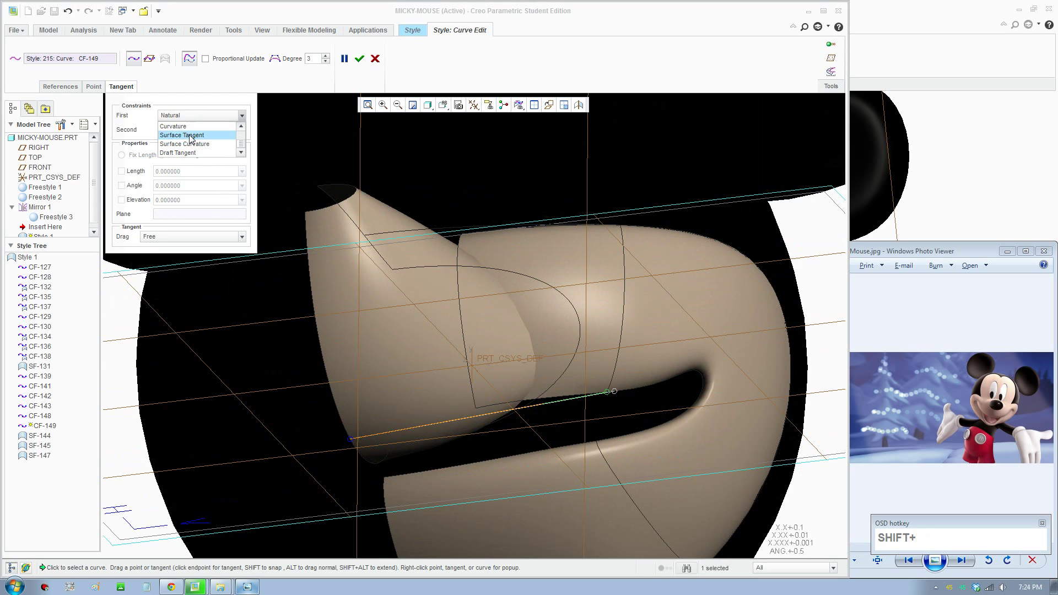
pyautogui.press('Return')
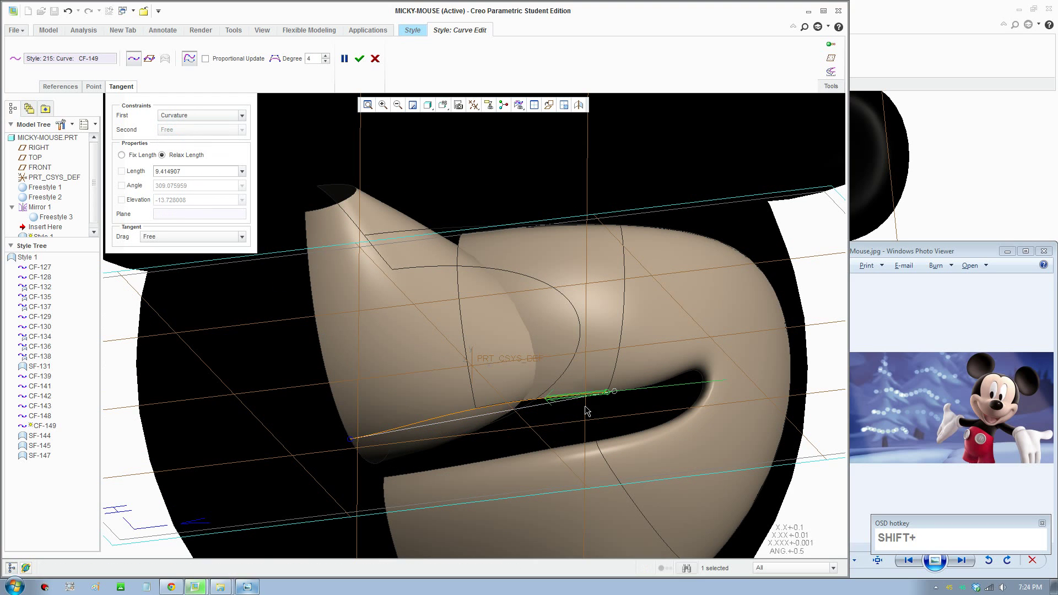
# - Slide the lower connecting curve's cheek end up along the dividing curve and constrain it to Surface Curvature with the cheek surface
pyautogui.moveTo(585, 408)
pyautogui.mouseDown(button='middle')
pyautogui.moveTo(560, 390)
pyautogui.moveTo(594, 400)
pyautogui.moveTo(581, 400)
pyautogui.mouseUp(button='middle')
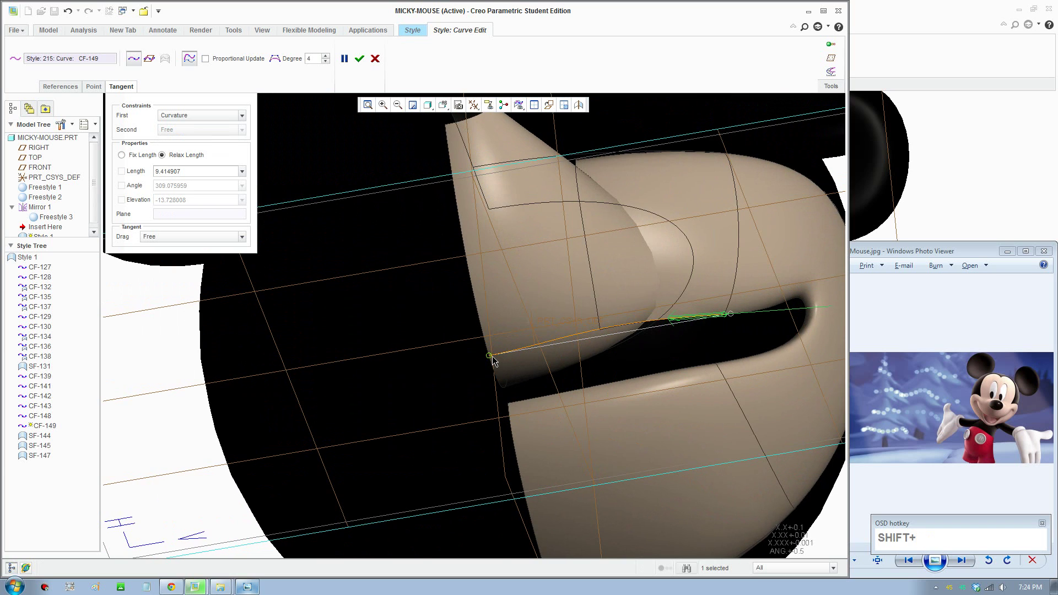
pyautogui.scroll(-2, 768, 318)
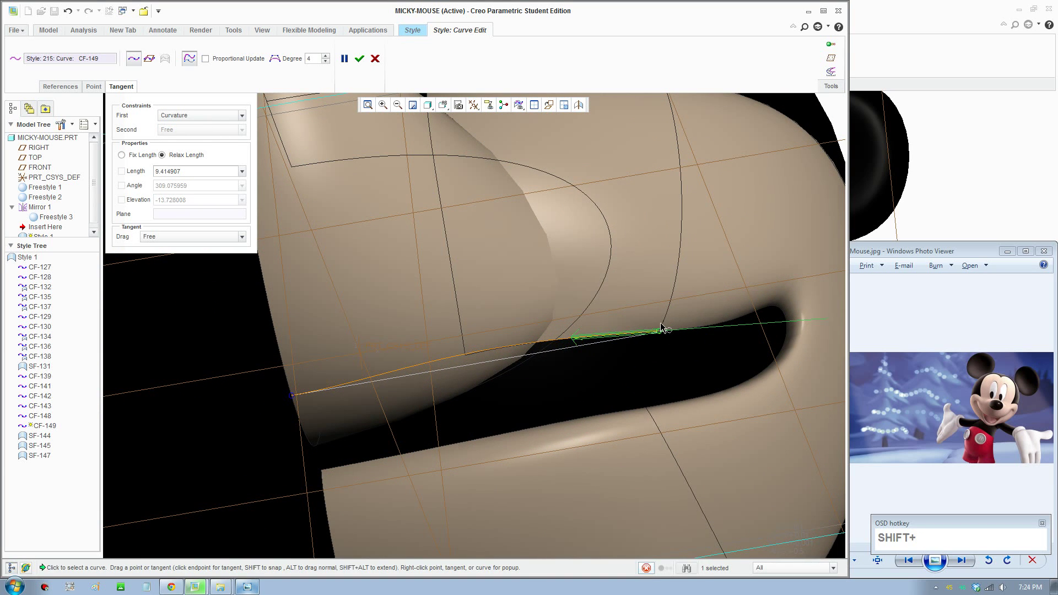
pyautogui.keyDown('shift'); pyautogui.moveTo(661, 326); pyautogui.dragTo(675, 291); pyautogui.keyUp('shift')
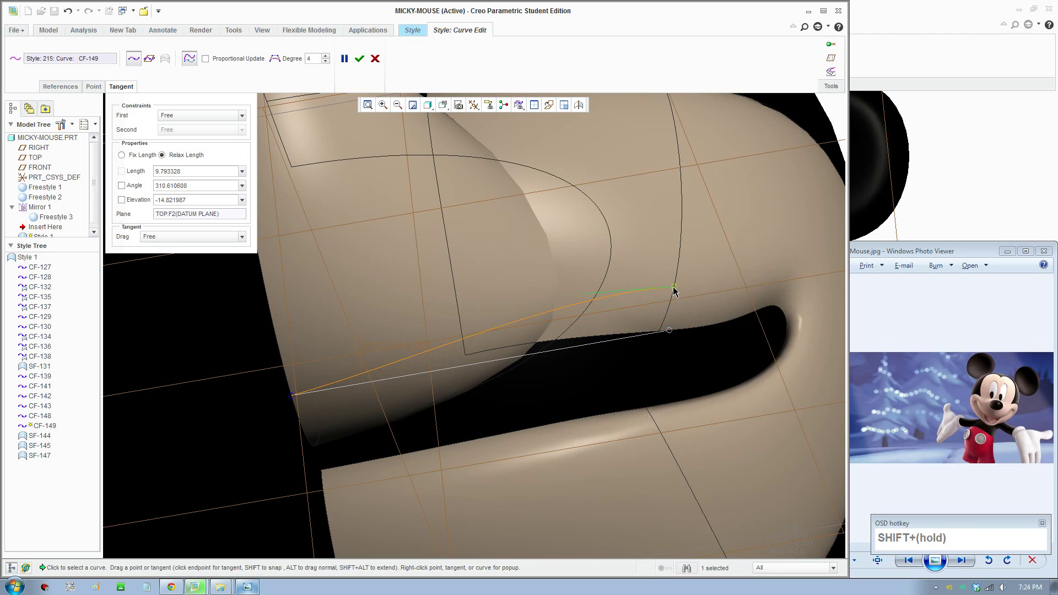
pyautogui.moveTo(301, 396); pyautogui.dragTo(422, 333, button='middle')
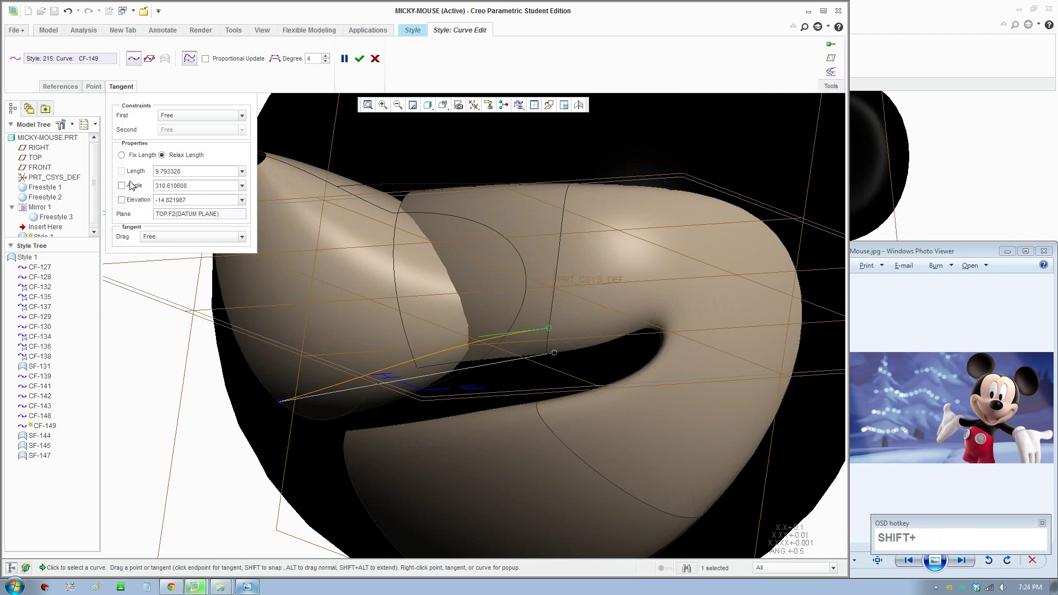
pyautogui.click(168, 121)
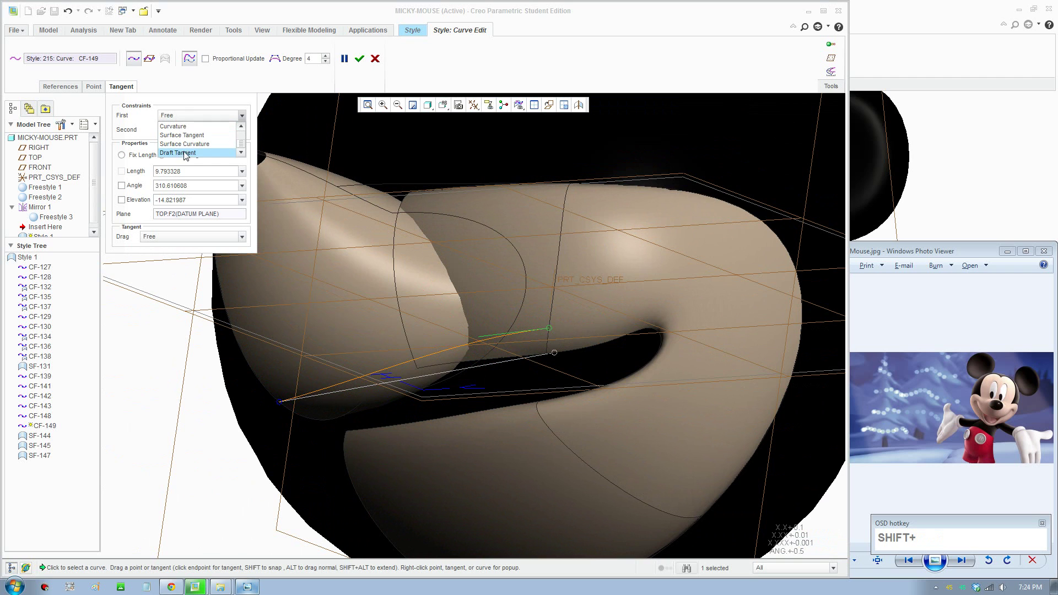
pyautogui.click(189, 145)
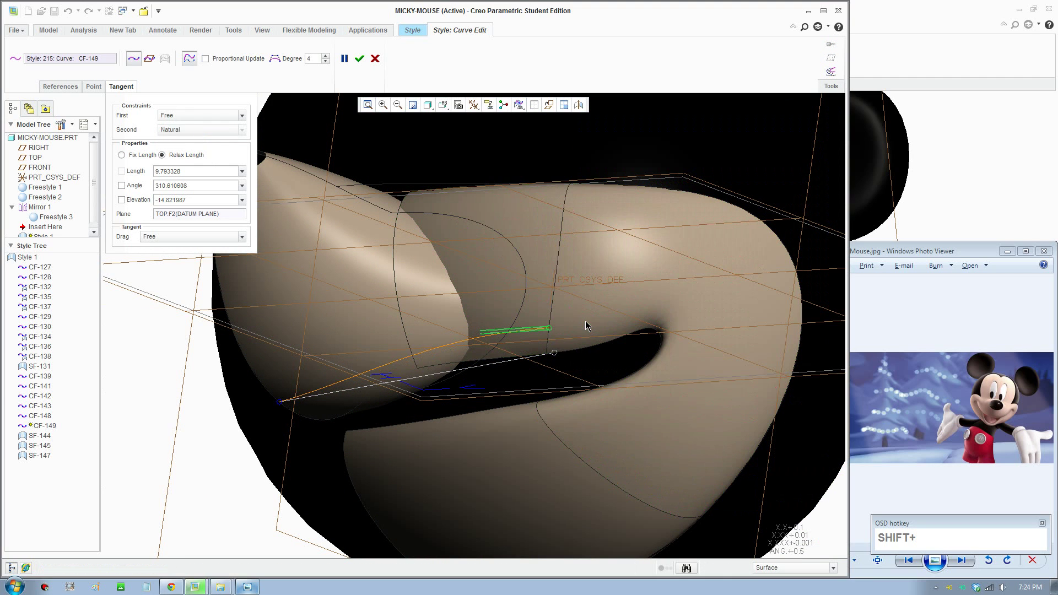
pyautogui.moveTo(625, 291)
pyautogui.mouseDown(button='middle')
pyautogui.moveTo(562, 350)
pyautogui.moveTo(546, 345)
pyautogui.mouseUp(button='middle')
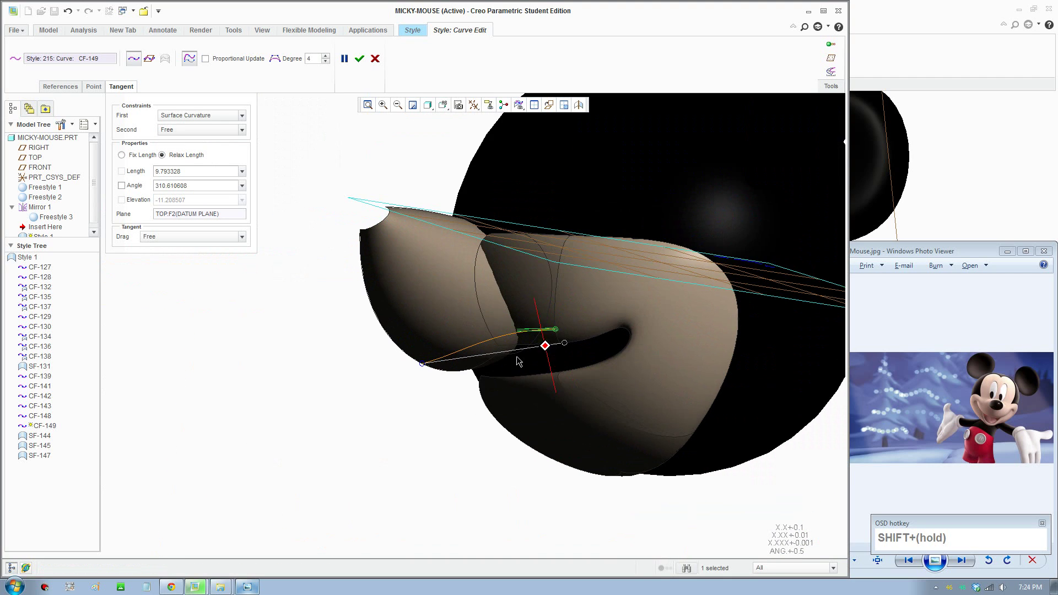
# - Reshape the lower connecting curve's muzzle end in the side view with a free tangent about 9.6 long at about 112°, and accept the edit
pyautogui.click(458, 107)
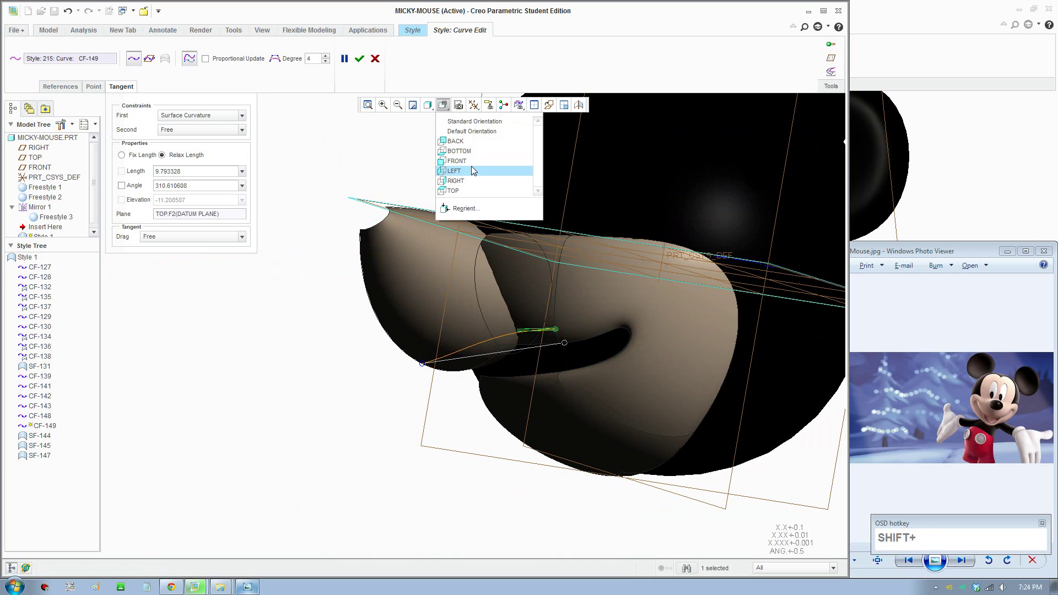
pyautogui.click(465, 176)
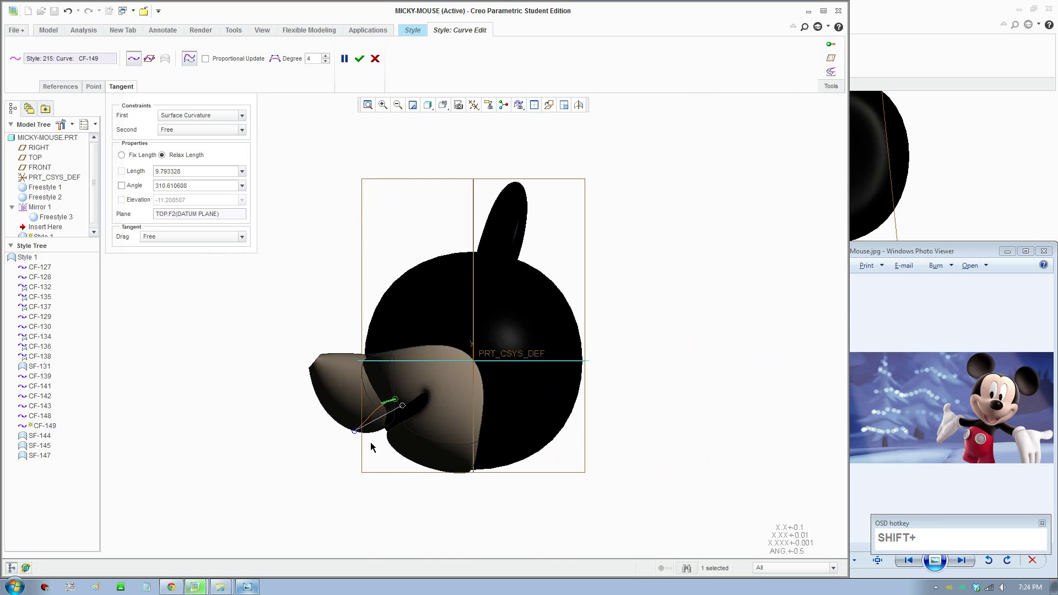
pyautogui.scroll(-6, 369, 442)
pyautogui.keyDown('shift'); pyautogui.moveTo(317, 410); pyautogui.dragTo(326, 373); pyautogui.keyUp('shift')
pyautogui.scroll(3, 409, 407)
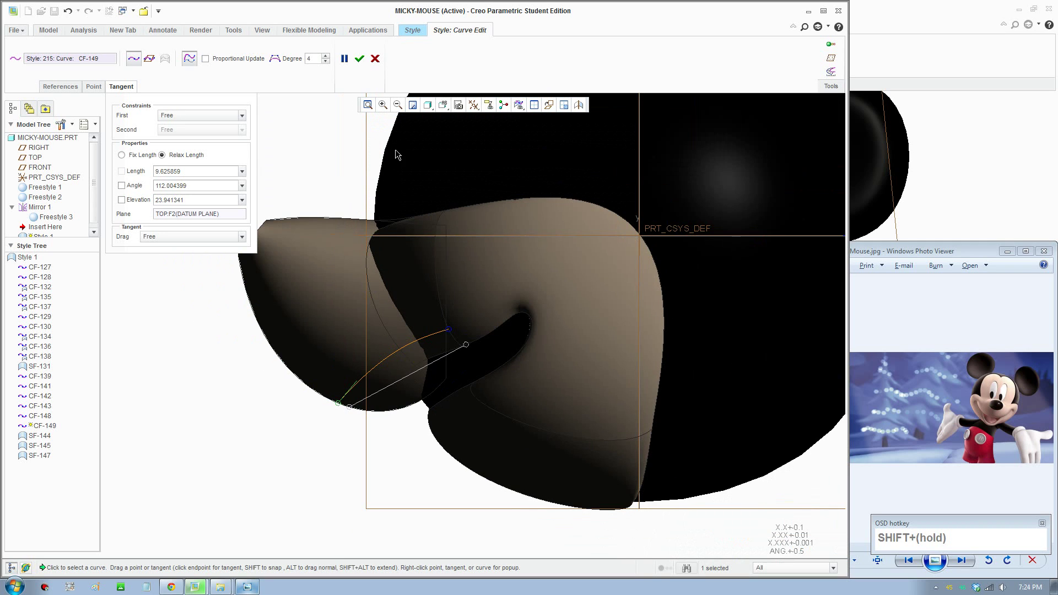
pyautogui.click(359, 59)
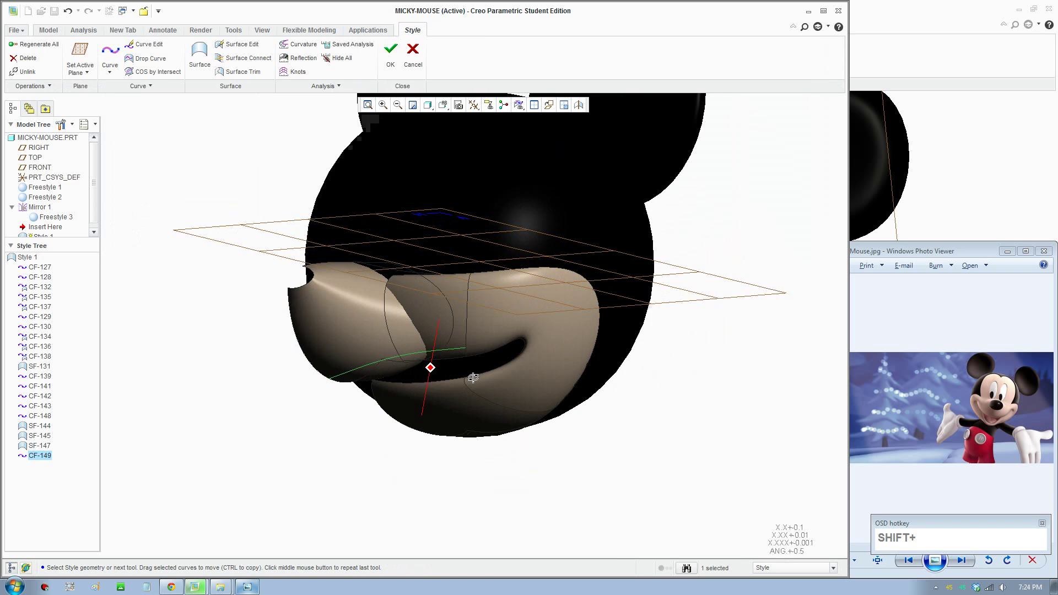
# - Create a curve on the muzzle surface running around the muzzle from near its upper edge to its lower edge
pyautogui.keyDown('shift'); pyautogui.moveTo(444, 371); pyautogui.dragTo(504, 413, button='middle'); pyautogui.keyUp('shift')
pyautogui.scroll(3, 467, 345)
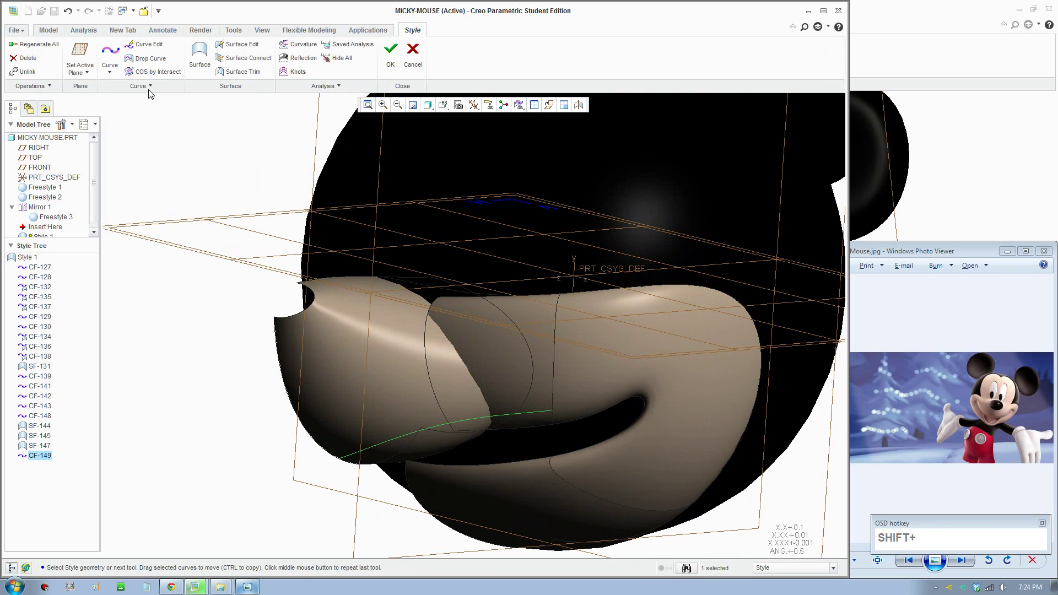
pyautogui.click(110, 54)
pyautogui.click(49, 60)
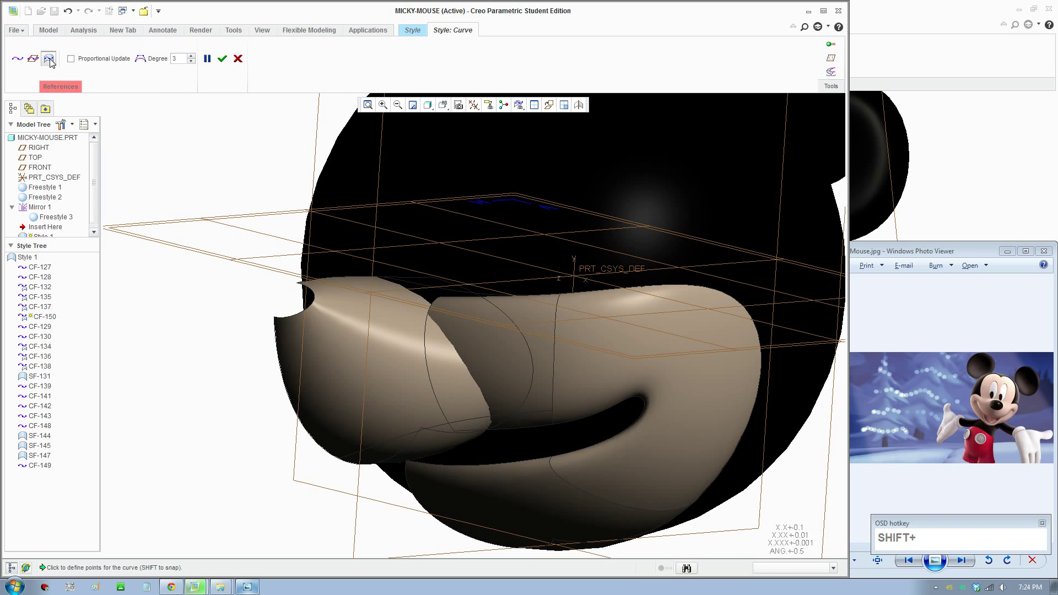
pyautogui.moveTo(501, 371); pyautogui.dragTo(399, 281, button='middle')
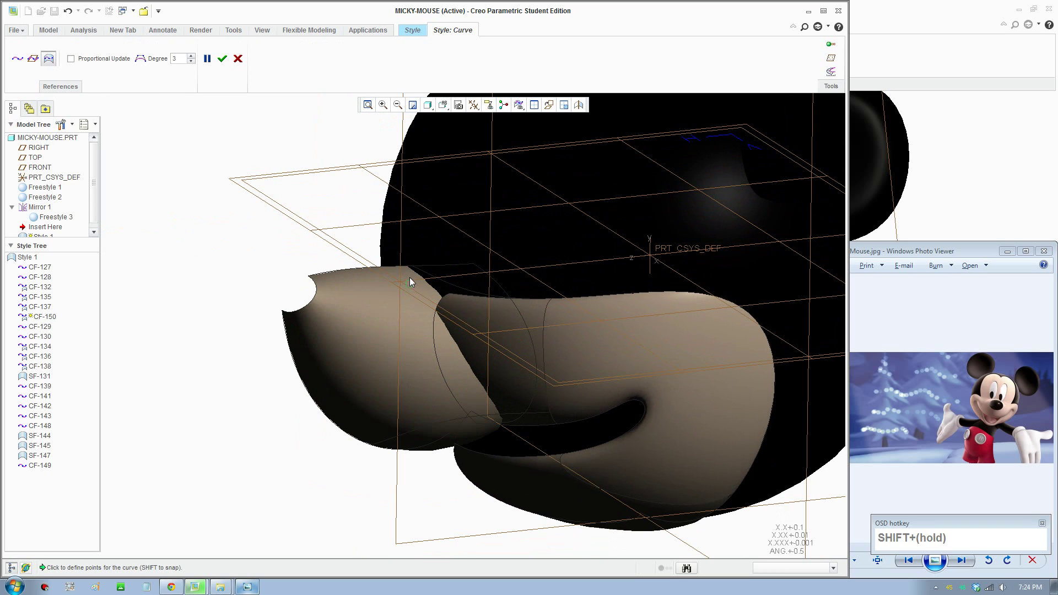
pyautogui.moveTo(451, 442); pyautogui.dragTo(450, 405, button='middle')
pyautogui.click(375, 445)
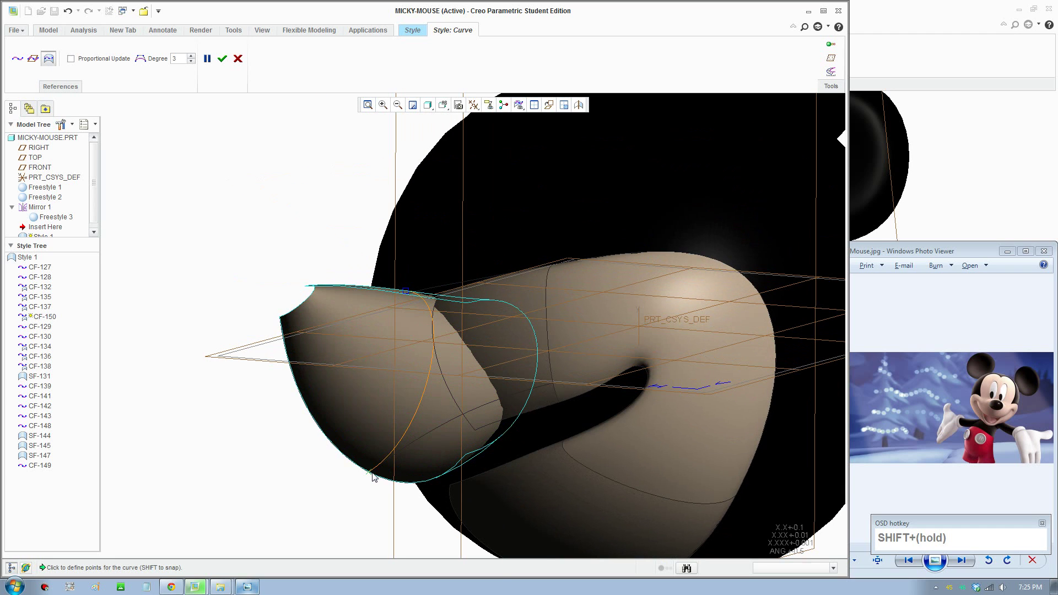
pyautogui.scroll(-3, 428, 381)
pyautogui.moveTo(379, 493); pyautogui.dragTo(463, 378, button='middle')
pyautogui.scroll(3, 392, 424)
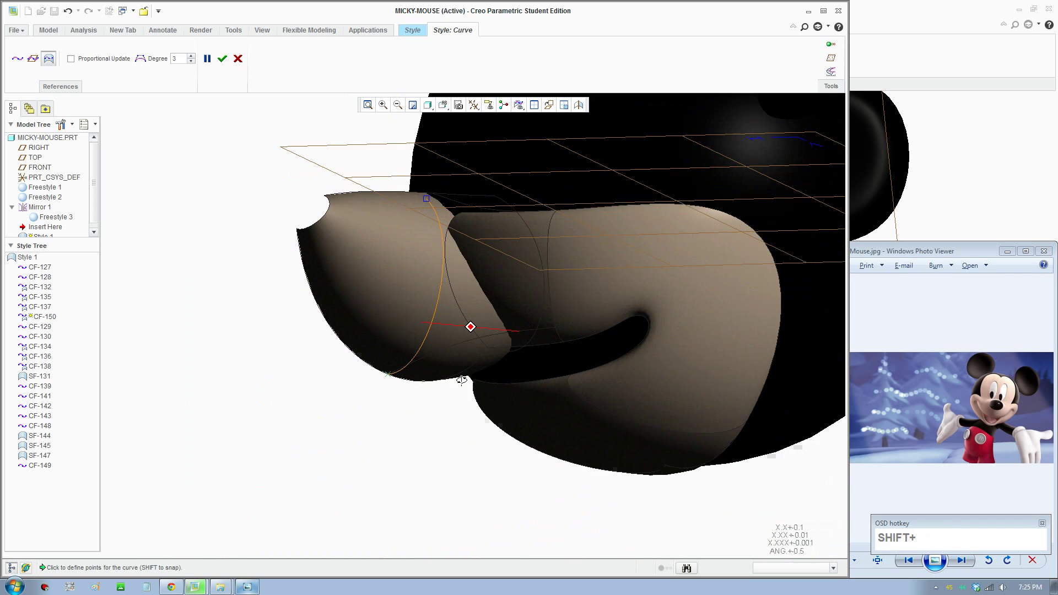
pyautogui.keyDown('shift'); pyautogui.moveTo(475, 341); pyautogui.dragTo(433, 415, button='middle'); pyautogui.keyUp('shift')
pyautogui.click(222, 58)
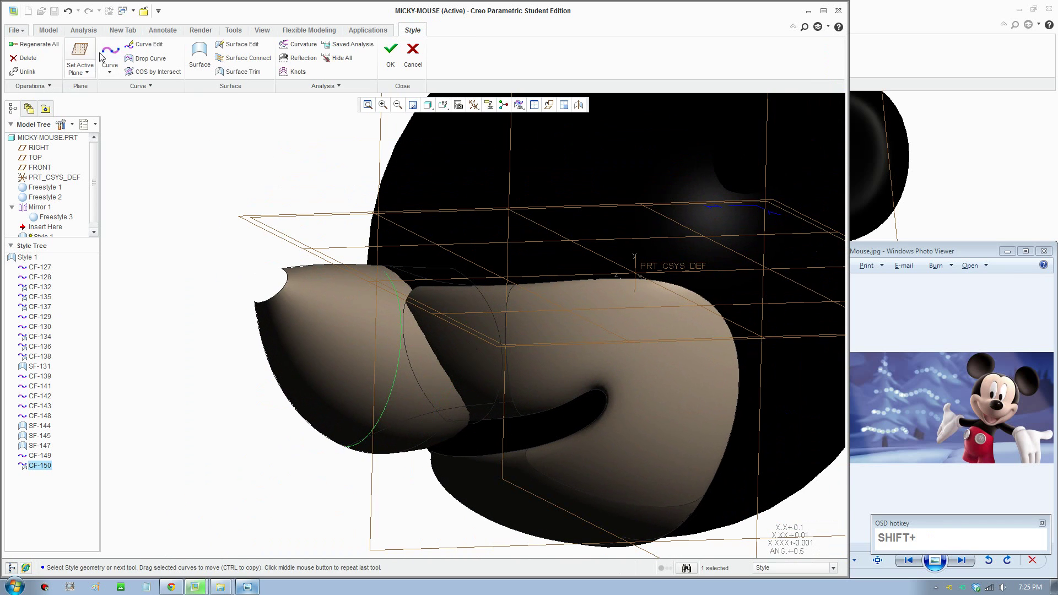
# - Snap the muzzle surface curve's upper end to the upper connecting curve's muzzle end, bow the curve toward the cheek, and accept
pyautogui.click(142, 44)
pyautogui.moveTo(430, 271); pyautogui.dragTo(408, 294, button='middle')
pyautogui.scroll(-6, 406, 294)
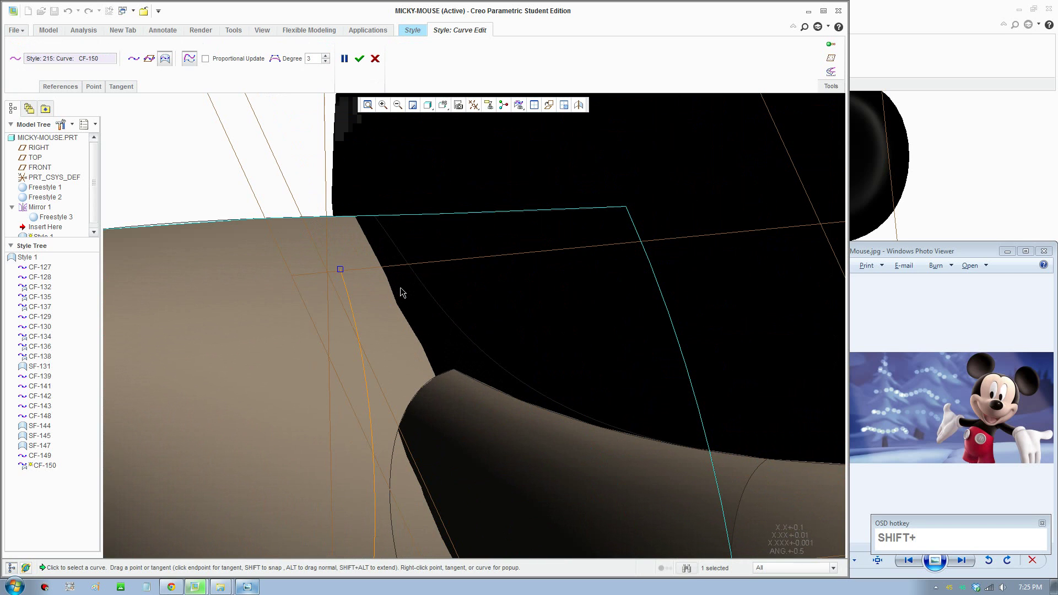
pyautogui.keyDown('shift'); pyautogui.moveTo(340, 276); pyautogui.dragTo(377, 217); pyautogui.keyUp('shift')
pyautogui.scroll(6, 422, 300)
pyautogui.moveTo(437, 403)
pyautogui.mouseDown(button='middle')
pyautogui.moveTo(515, 484)
pyautogui.moveTo(480, 354)
pyautogui.moveTo(461, 457)
pyautogui.moveTo(451, 419)
pyautogui.moveTo(459, 423)
pyautogui.moveTo(482, 386)
pyautogui.moveTo(498, 444)
pyautogui.moveTo(530, 445)
pyautogui.moveTo(504, 439)
pyautogui.moveTo(483, 471)
pyautogui.moveTo(489, 448)
pyautogui.mouseUp(button='middle')
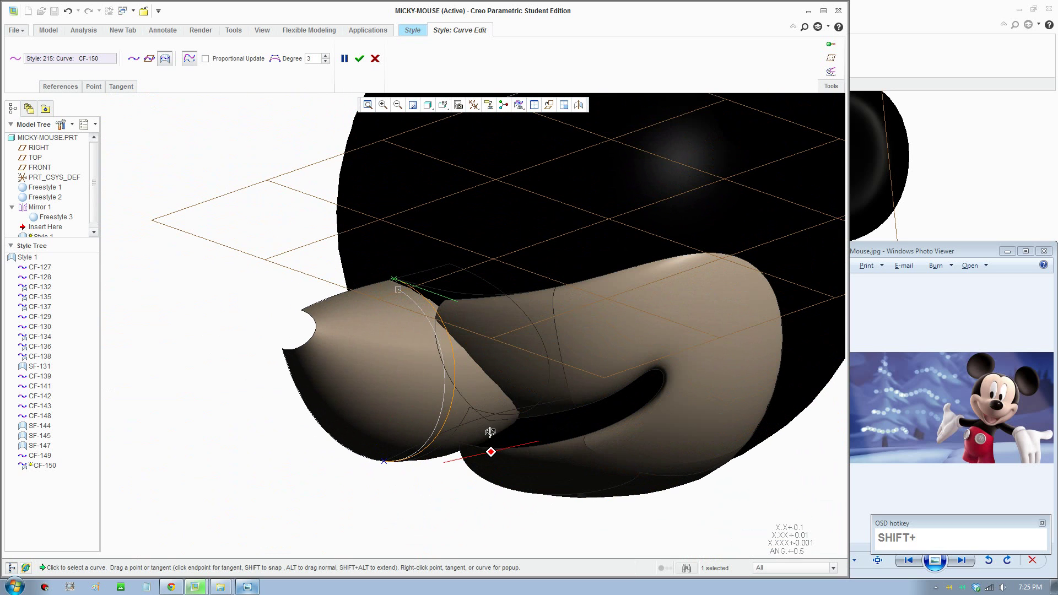
pyautogui.click(359, 58)
# - Define a boundary surface from the muzzle surface curve, the upper connecting curve, the cheek dividing curve and the lower connecting curve
pyautogui.moveTo(386, 138); pyautogui.dragTo(375, 336, button='middle')
pyautogui.click(199, 55)
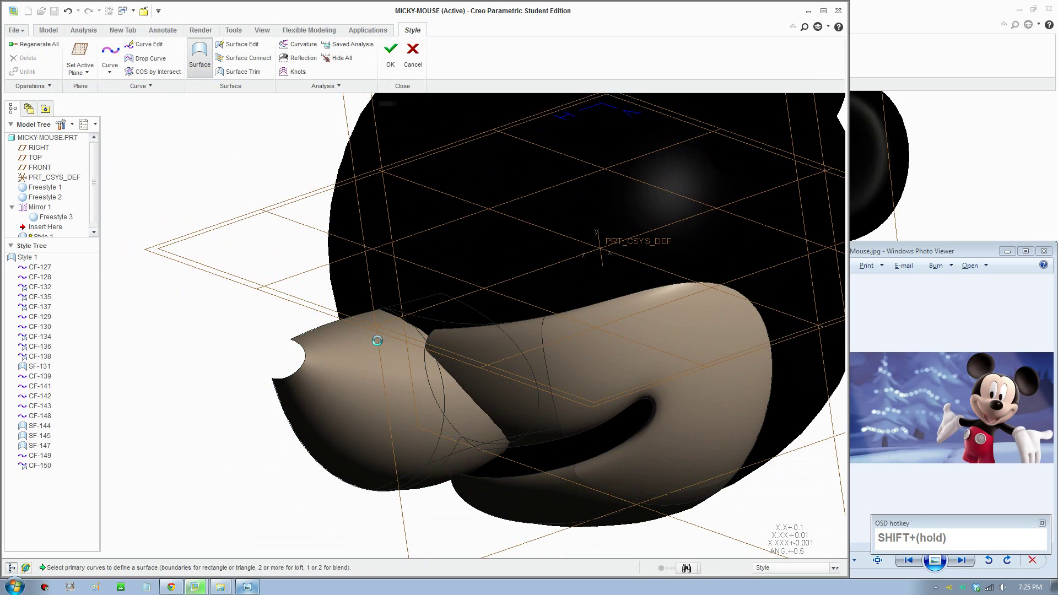
pyautogui.click(445, 343)
pyautogui.keyDown('ctrl'); pyautogui.click(457, 323); pyautogui.keyUp('ctrl')
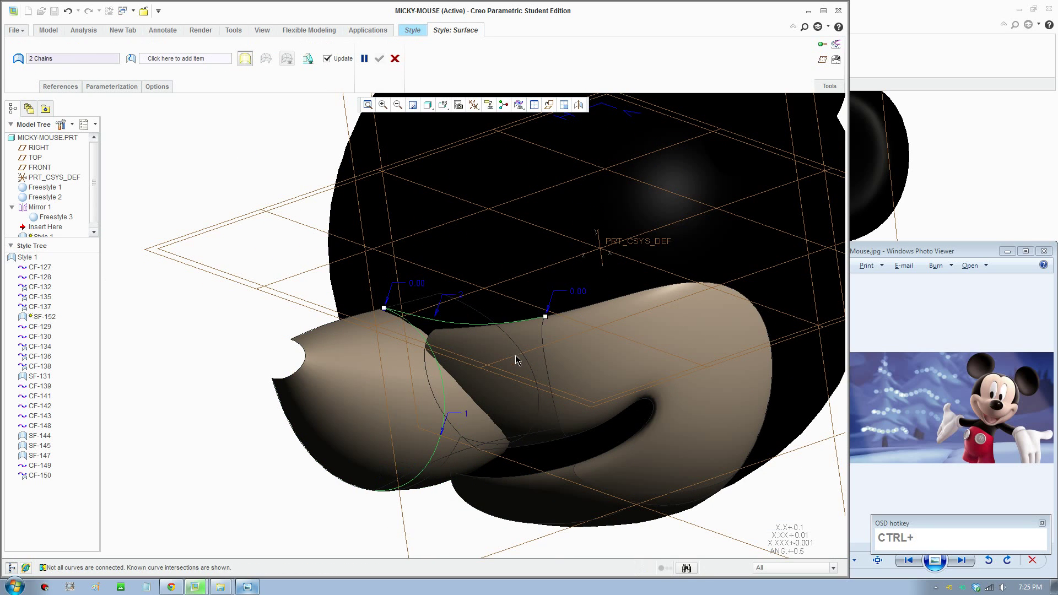
pyautogui.keyDown('ctrl'); pyautogui.click(545, 356); pyautogui.keyUp('ctrl')
pyautogui.moveTo(537, 437); pyautogui.dragTo(517, 427, button='middle')
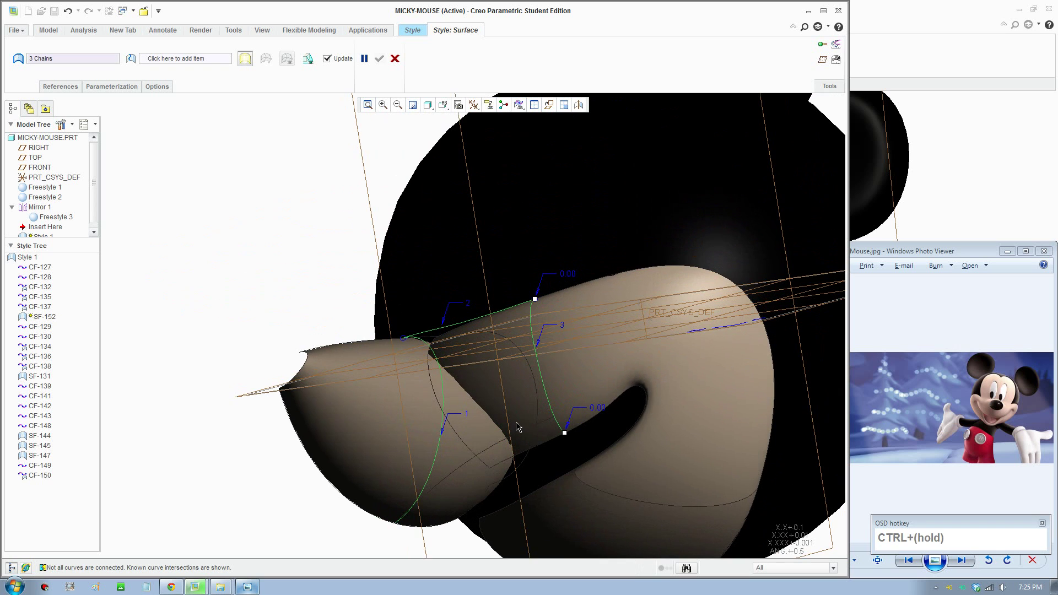
pyautogui.keyDown('ctrl'); pyautogui.click(477, 460); pyautogui.keyUp('ctrl')
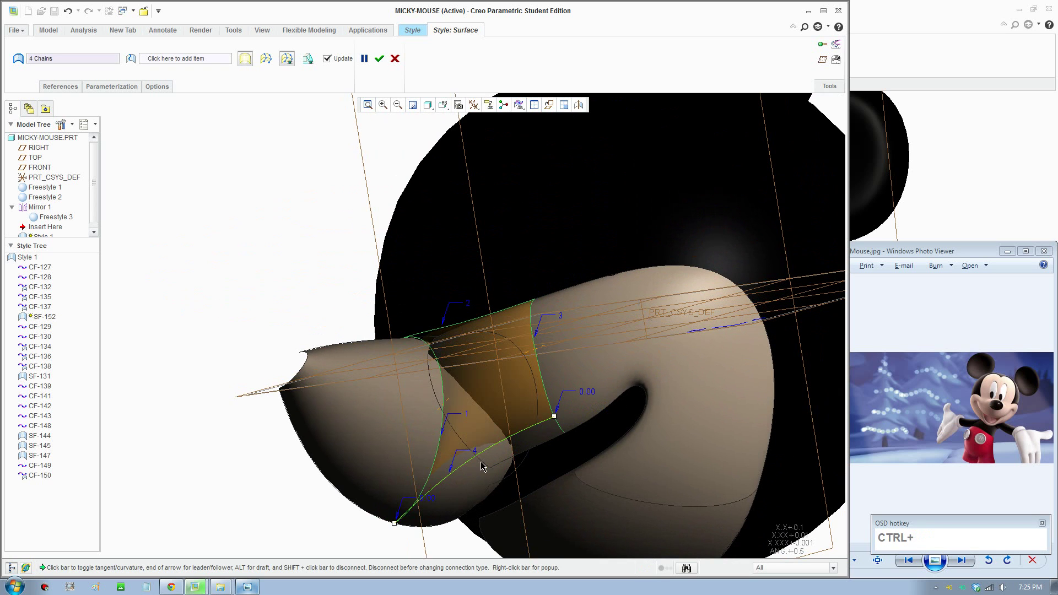
pyautogui.moveTo(477, 461); pyautogui.dragTo(502, 409, button='middle')
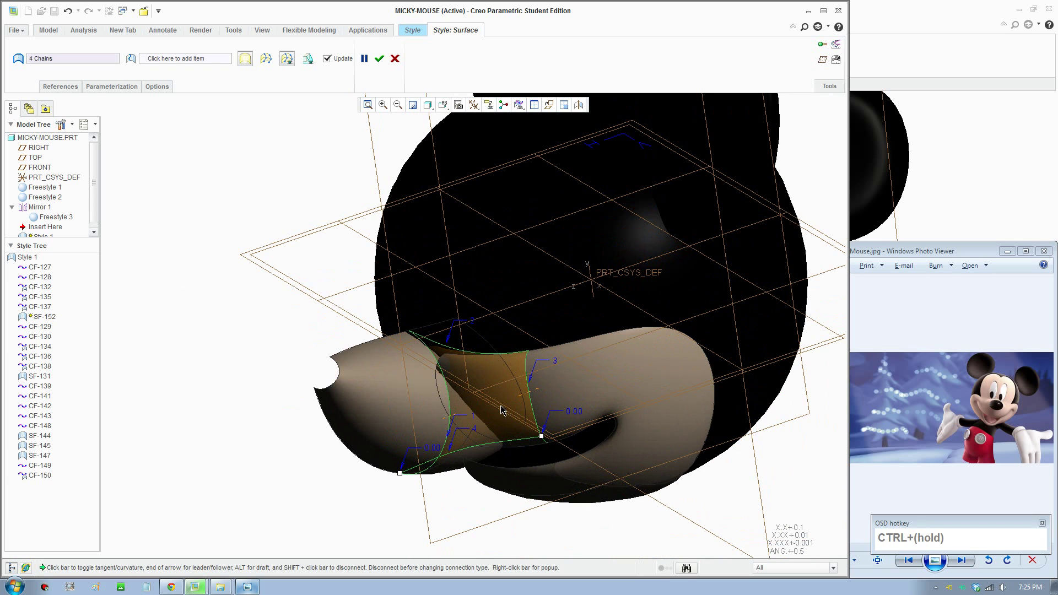
# - Set Curvature connections on the new surface's cheek and muzzle boundaries, agree to connect the defining curves, and accept the surface
pyautogui.rightClick(533, 399)
pyautogui.click(562, 475)
pyautogui.rightClick(449, 420)
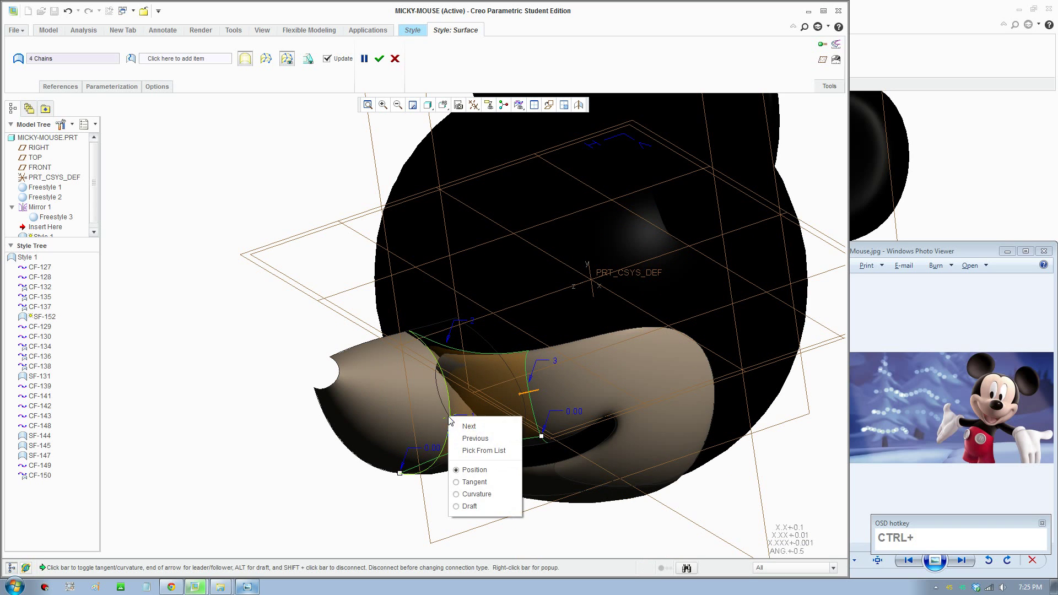
pyautogui.click(480, 494)
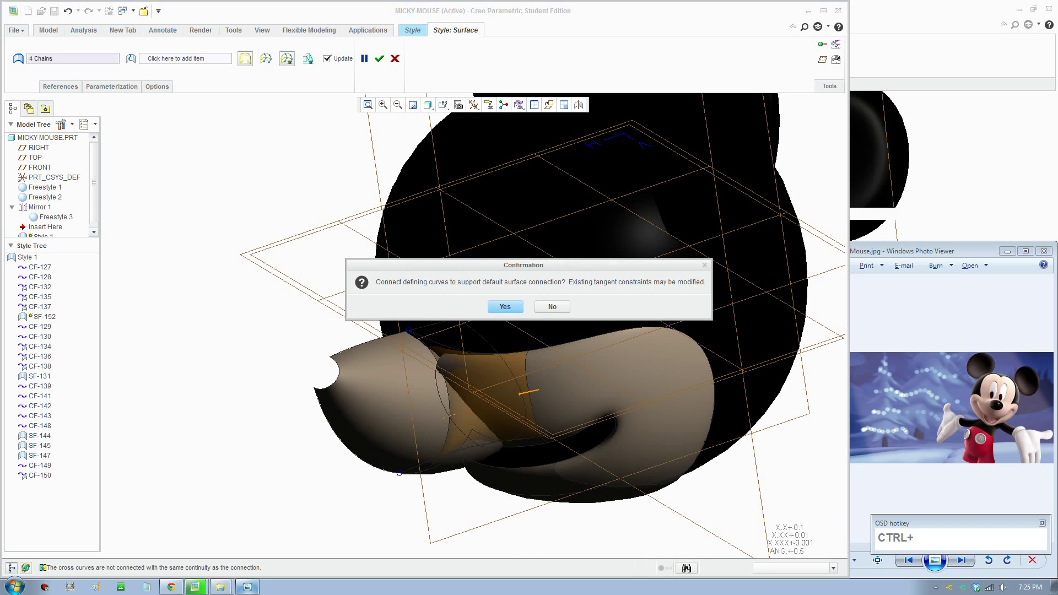
pyautogui.click(506, 307)
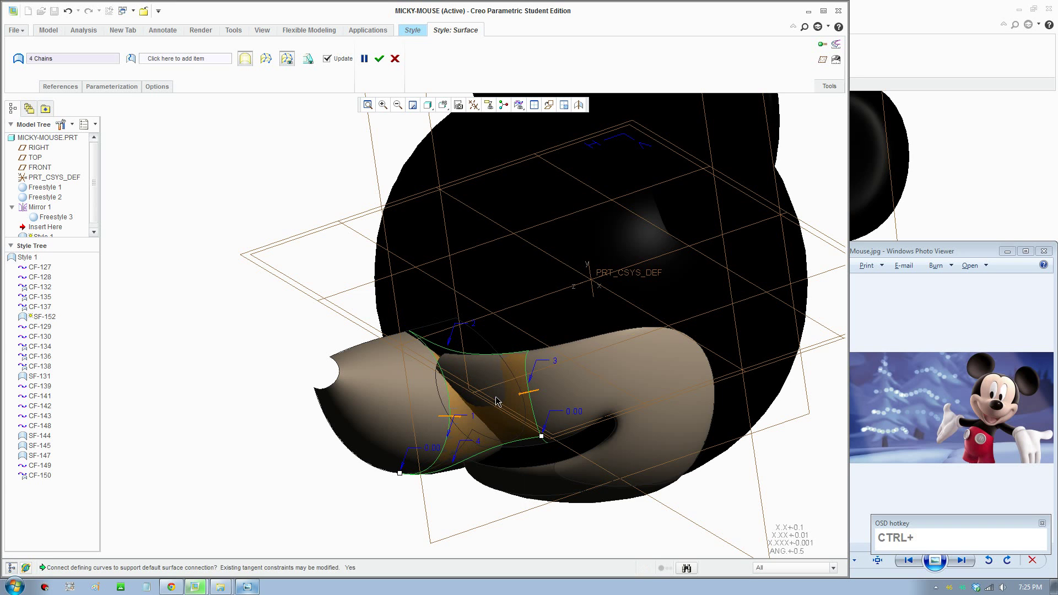
pyautogui.moveTo(502, 393); pyautogui.dragTo(495, 412, button='middle')
pyautogui.scroll(-3, 494, 415)
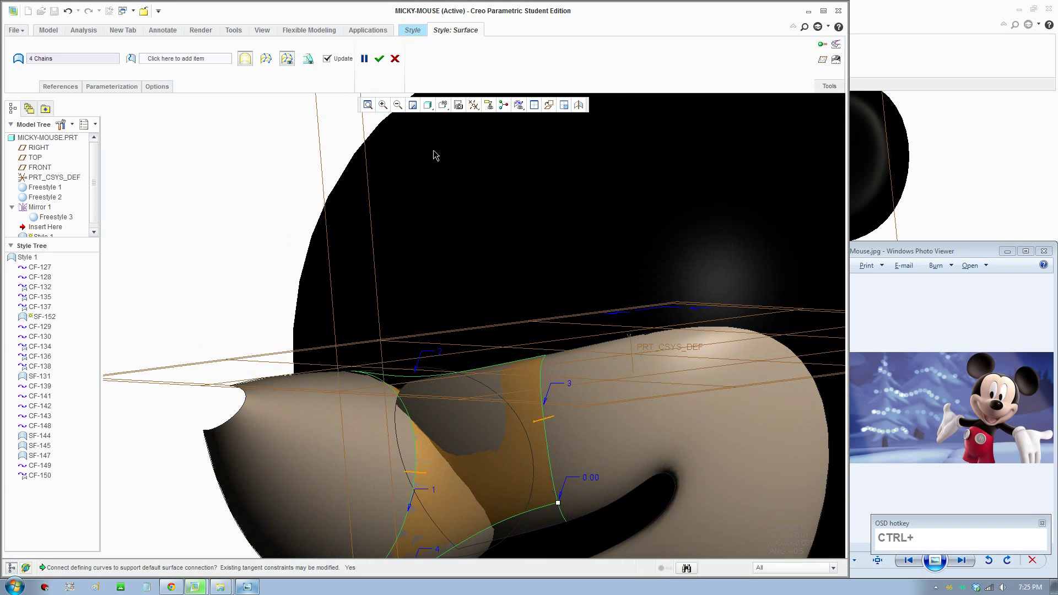
pyautogui.click(377, 56)
# - Delete the old transition surface SF-144 overlapping the new one, unlinking its child geometry
pyautogui.scroll(2, 463, 417)
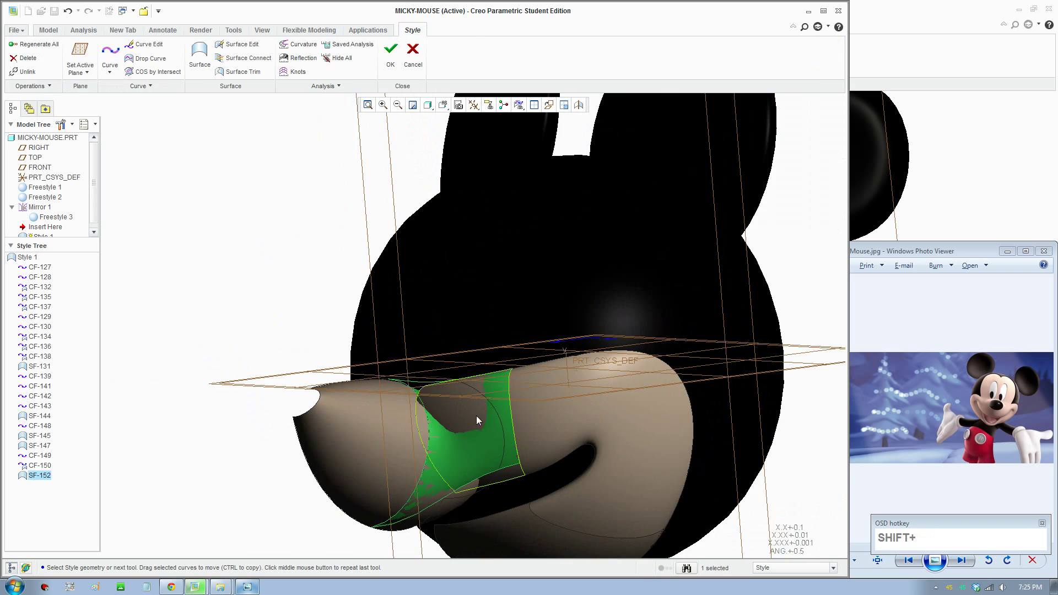
pyautogui.keyDown('shift'); pyautogui.moveTo(476, 417); pyautogui.dragTo(513, 342, button='middle'); pyautogui.keyUp('shift')
pyautogui.scroll(-2, 513, 343)
pyautogui.keyDown('shift'); pyautogui.click(475, 326); pyautogui.keyUp('shift')
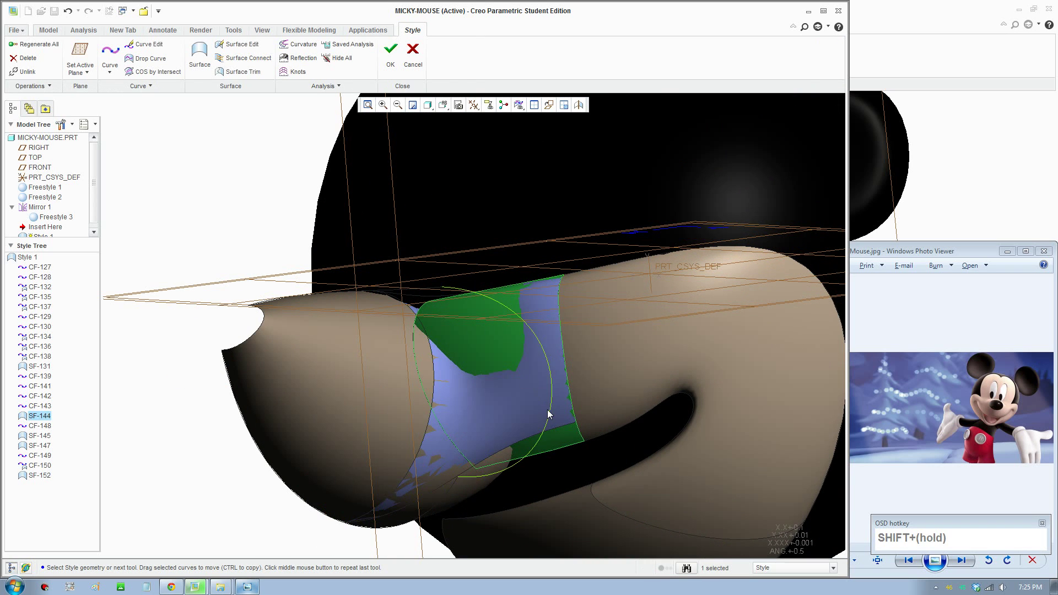
pyautogui.press('Delete')
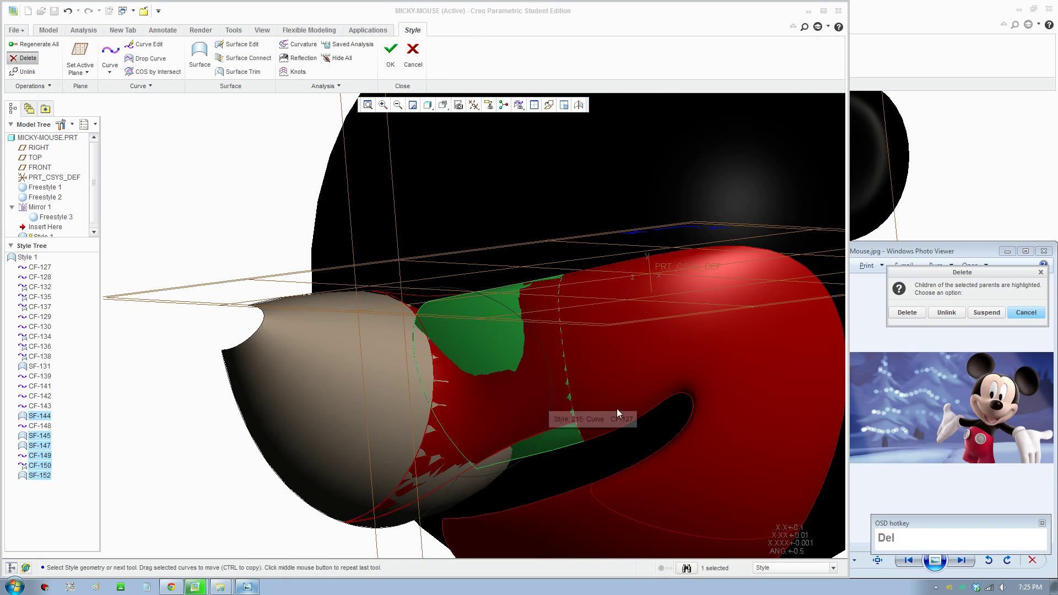
pyautogui.click(947, 313)
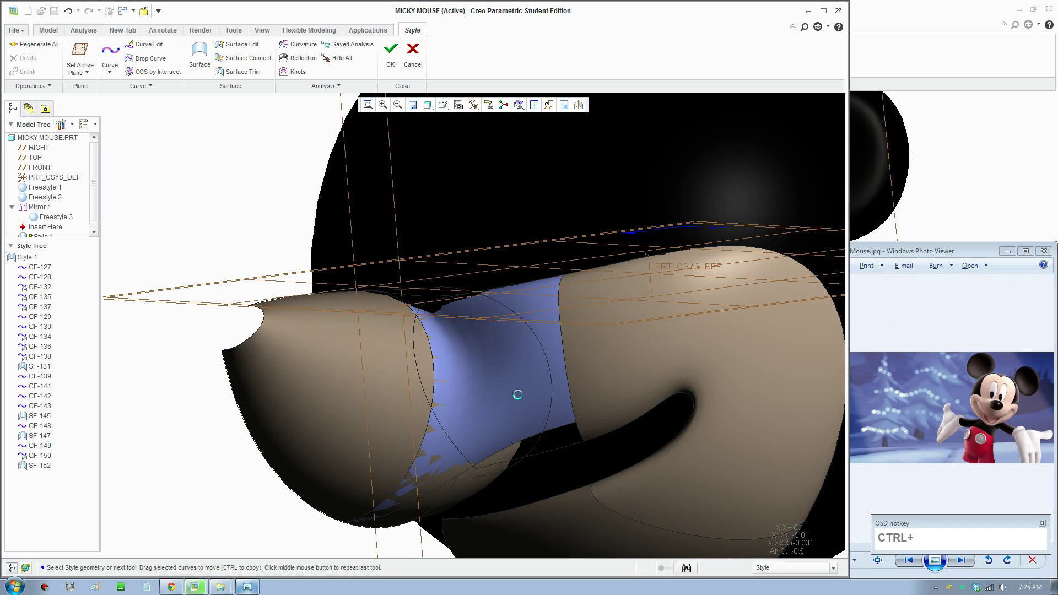
pyautogui.hotkey('ctrl', 'z')
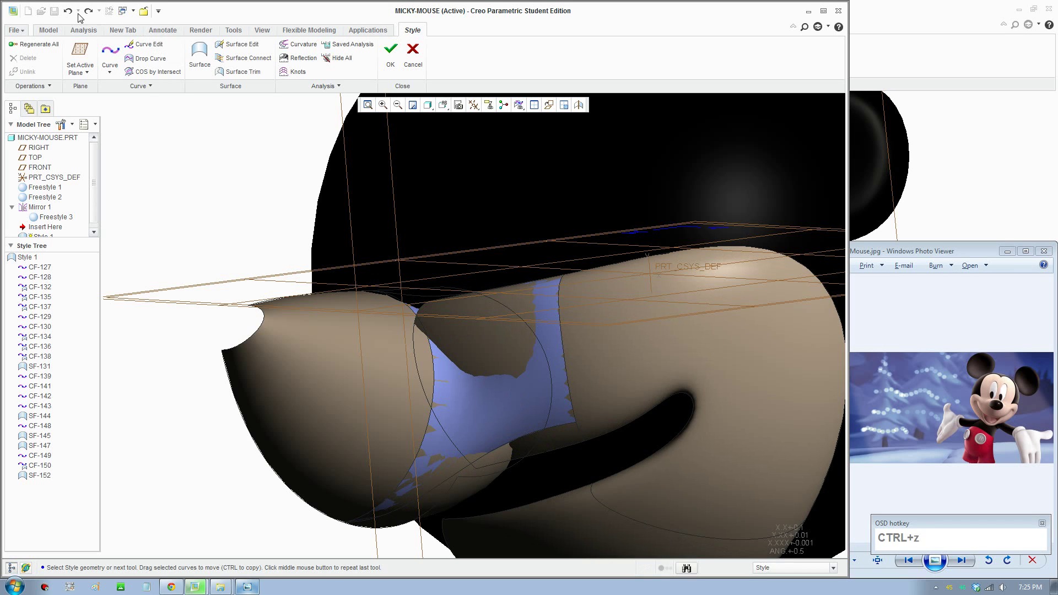
pyautogui.scroll(3, 458, 360)
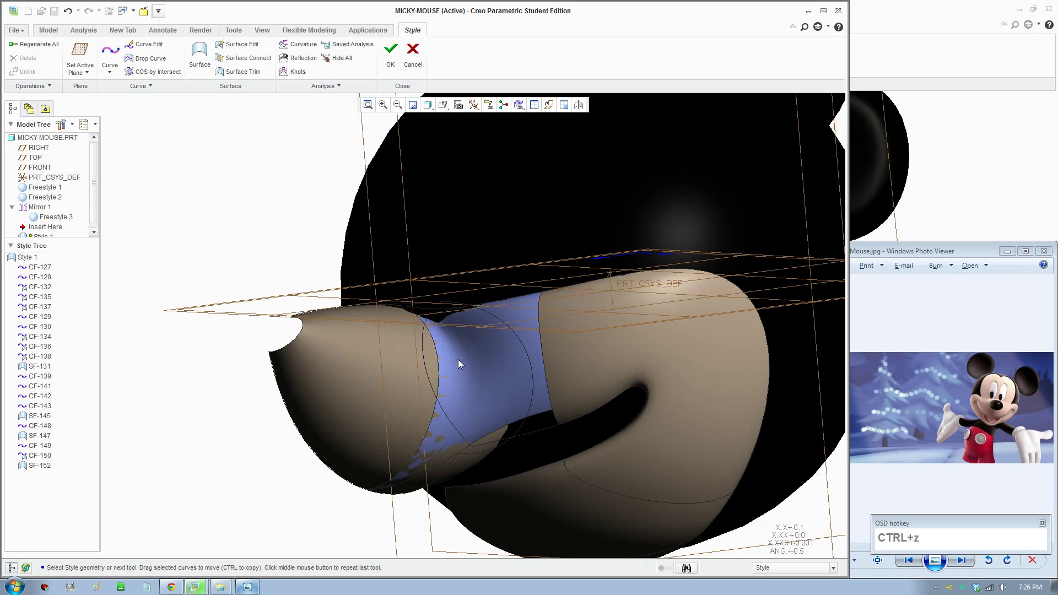
# - Edit the muzzle surface curve CF-150, reshape it by adjusting its upper tangent, and accept the edit
pyautogui.moveTo(458, 359)
pyautogui.mouseDown(button='middle')
pyautogui.moveTo(457, 378)
pyautogui.moveTo(458, 339)
pyautogui.mouseUp(button='middle')
pyautogui.scroll(-4, 458, 338)
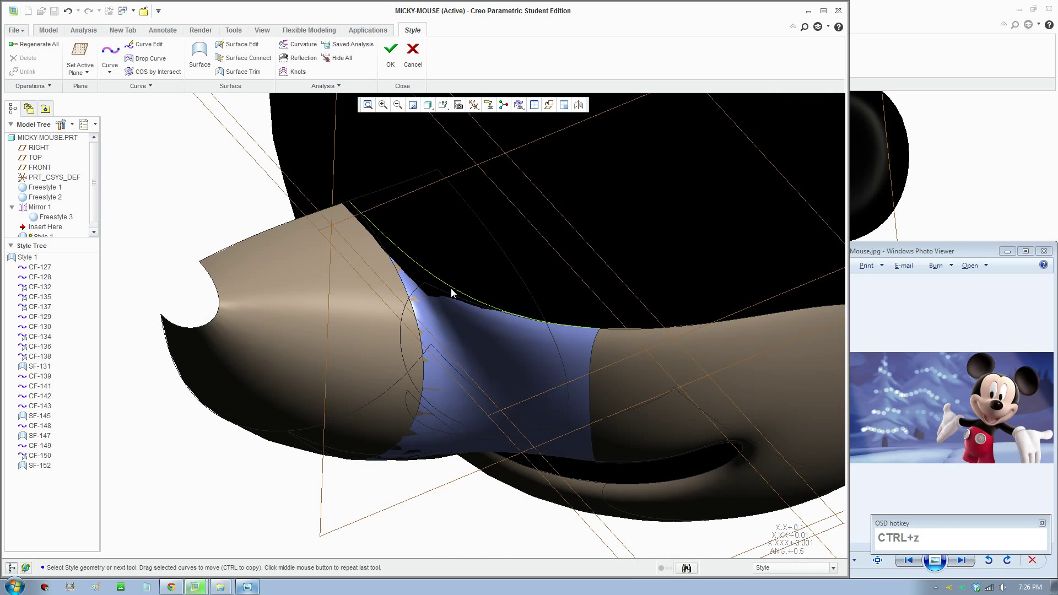
pyautogui.click(451, 290)
pyautogui.click(368, 228)
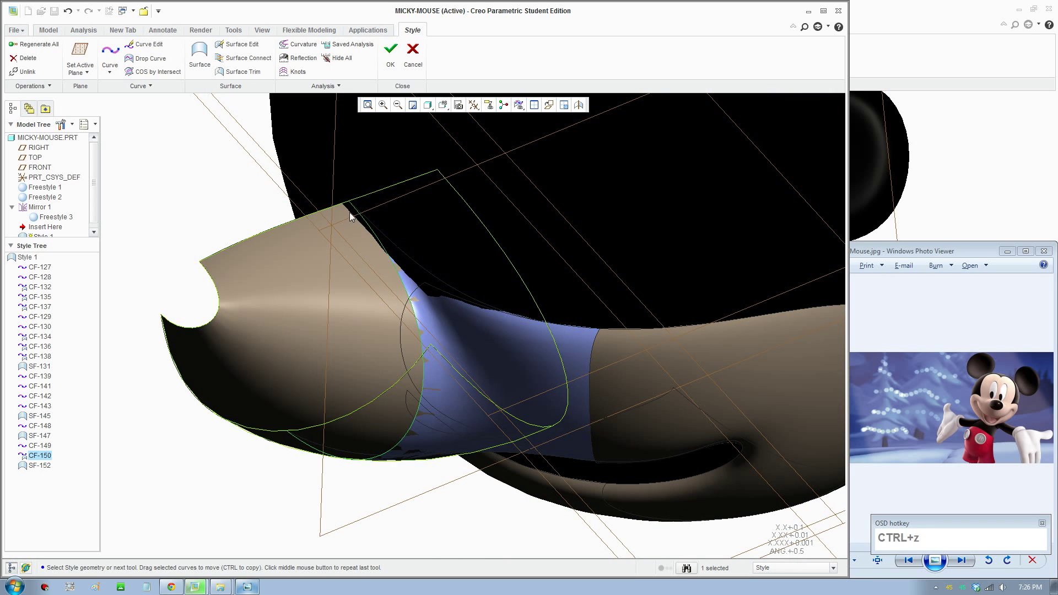
pyautogui.click(142, 44)
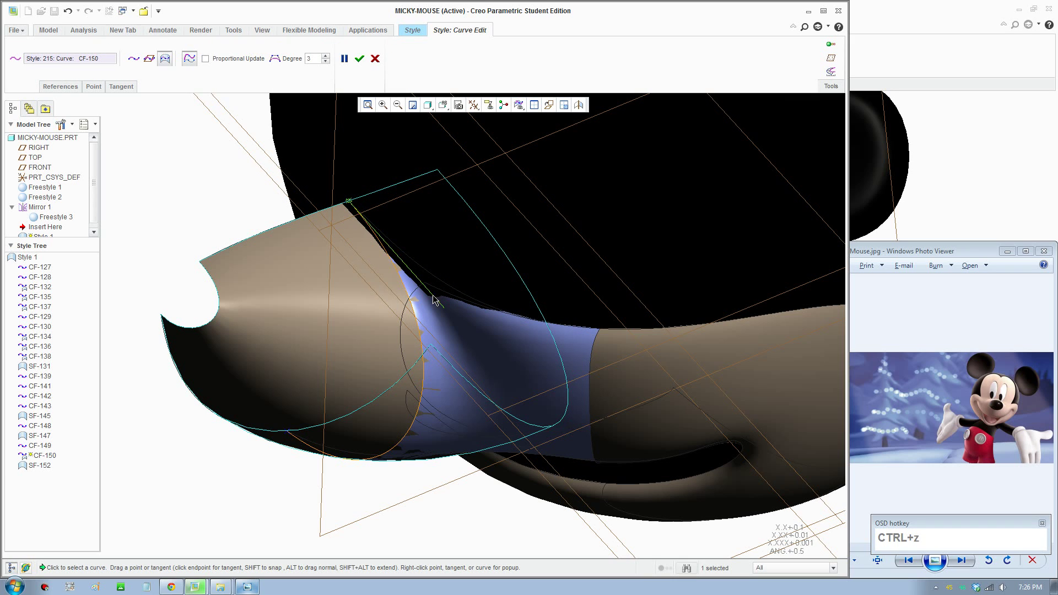
pyautogui.hotkey('ctrl', 'z')
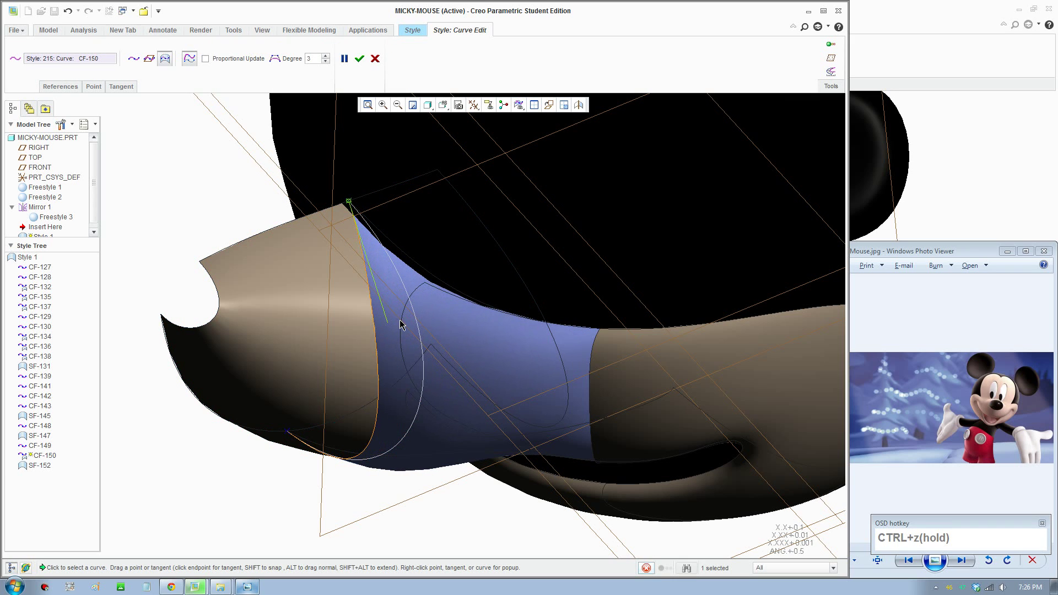
pyautogui.scroll(2, 400, 320)
pyautogui.hotkey('ctrl', 'z')
pyautogui.moveTo(400, 320)
pyautogui.mouseDown(button='middle')
pyautogui.moveTo(394, 286)
pyautogui.moveTo(378, 274)
pyautogui.moveTo(370, 308)
pyautogui.moveTo(392, 297)
pyautogui.mouseUp(button='middle')
pyautogui.moveTo(419, 231); pyautogui.dragTo(462, 319, button='middle')
pyautogui.moveTo(378, 457)
pyautogui.keyDown('shift'); pyautogui.mouseDown(button='middle')
pyautogui.moveTo(392, 390)
pyautogui.moveTo(425, 385)
pyautogui.mouseUp(button='middle'); pyautogui.keyUp('shift')
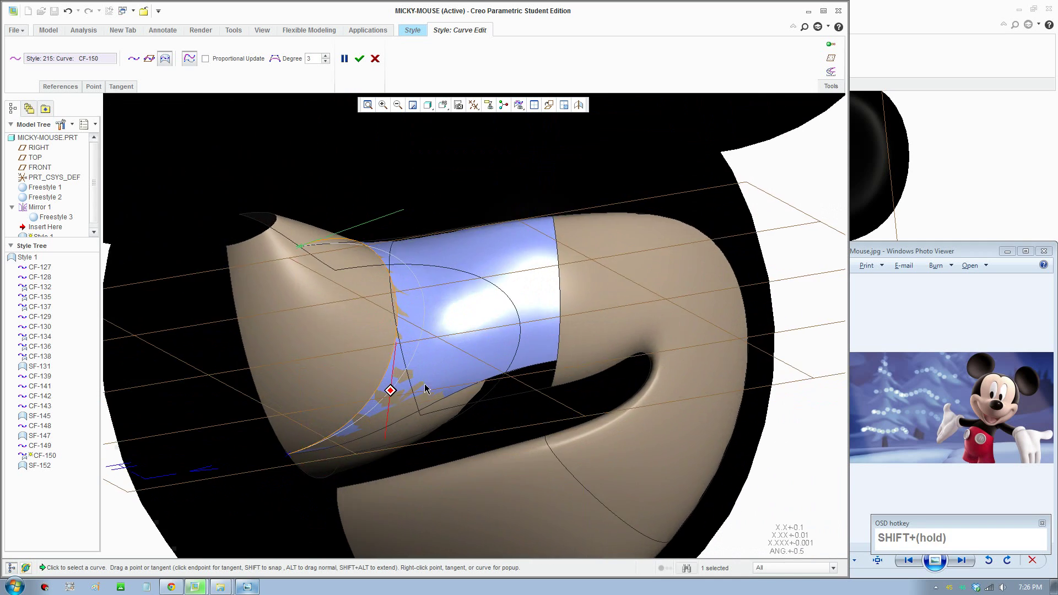
pyautogui.click(359, 59)
# - Copy the lower connecting curve CF-149 in place
pyautogui.scroll(3, 501, 417)
pyautogui.moveTo(492, 413); pyautogui.dragTo(457, 399, button='middle')
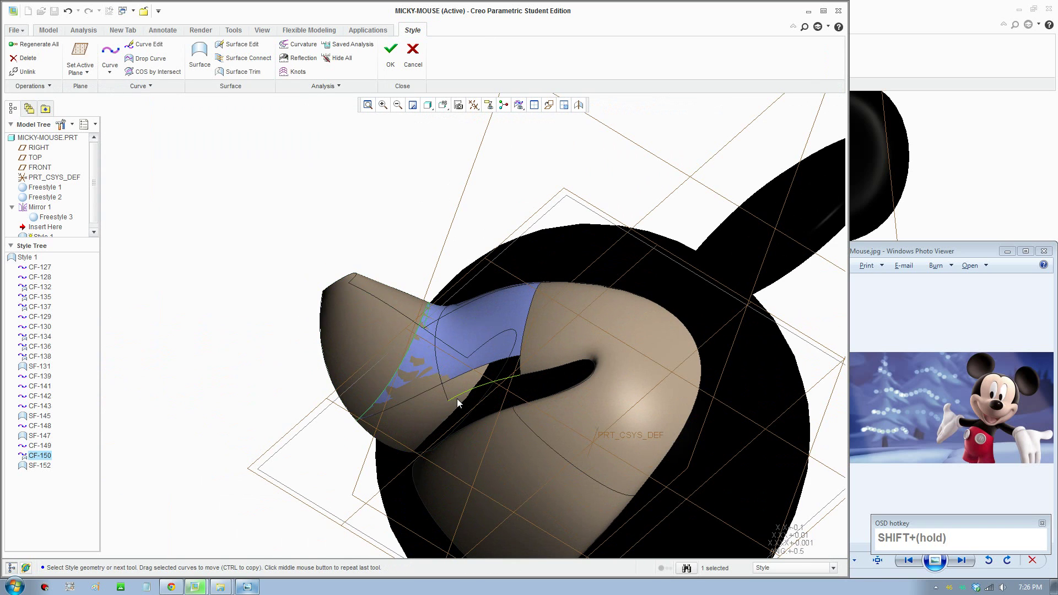
pyautogui.click(453, 379)
pyautogui.click(158, 88)
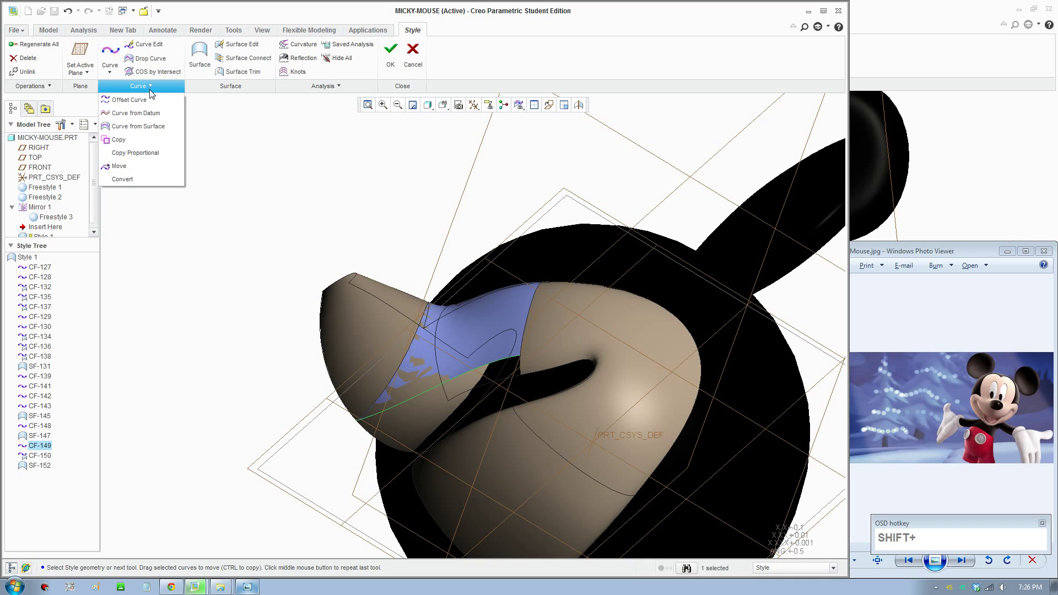
pyautogui.click(118, 137)
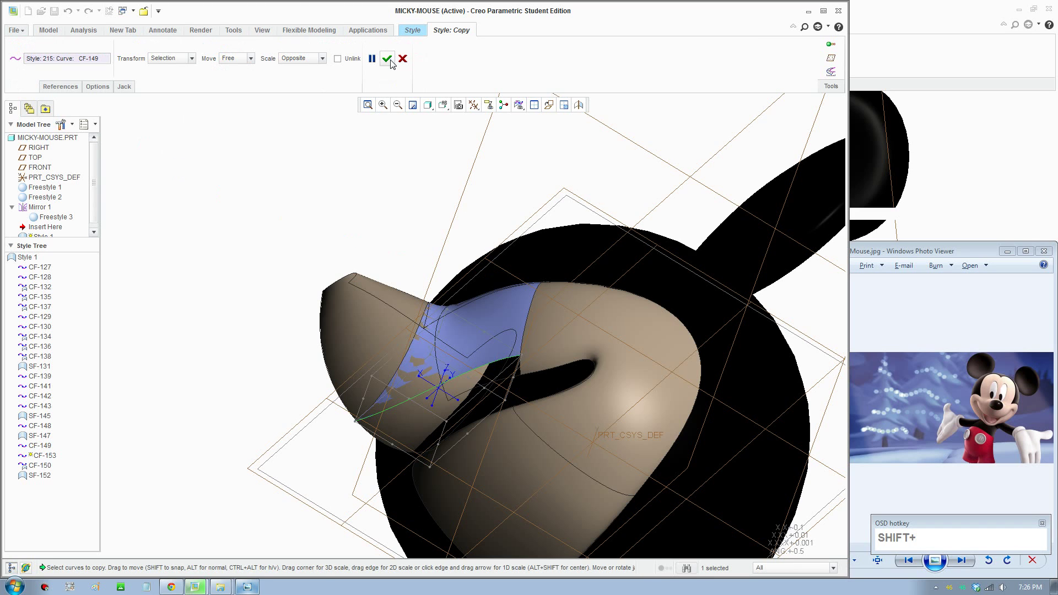
pyautogui.click(390, 60)
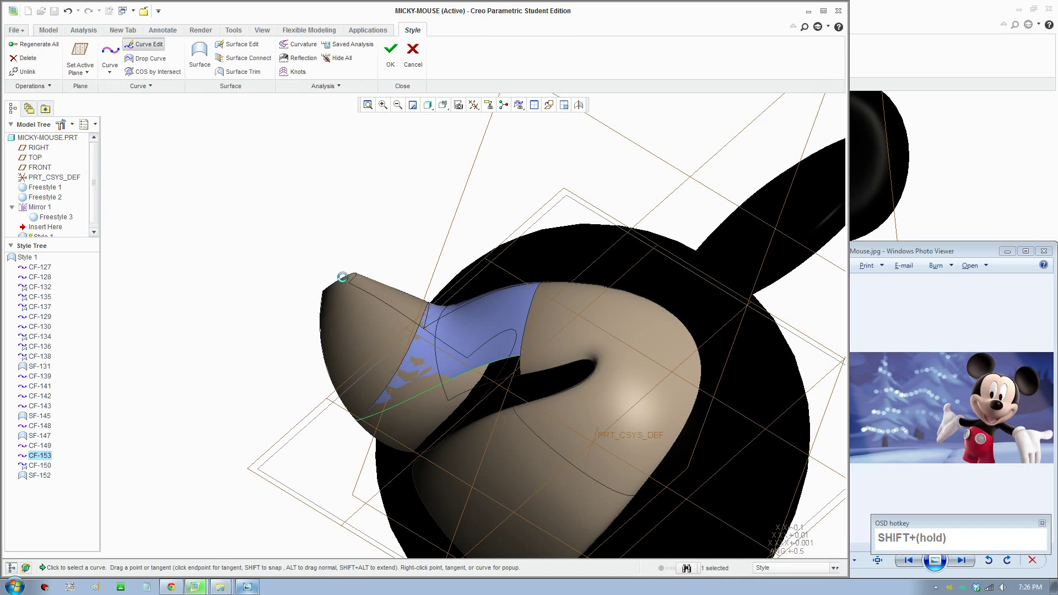
# - Edit copied curve CF-153, snapping its ends lower on the cheek and muzzle edges and flattening its muzzle tangent, and accept the edit
pyautogui.click(142, 44)
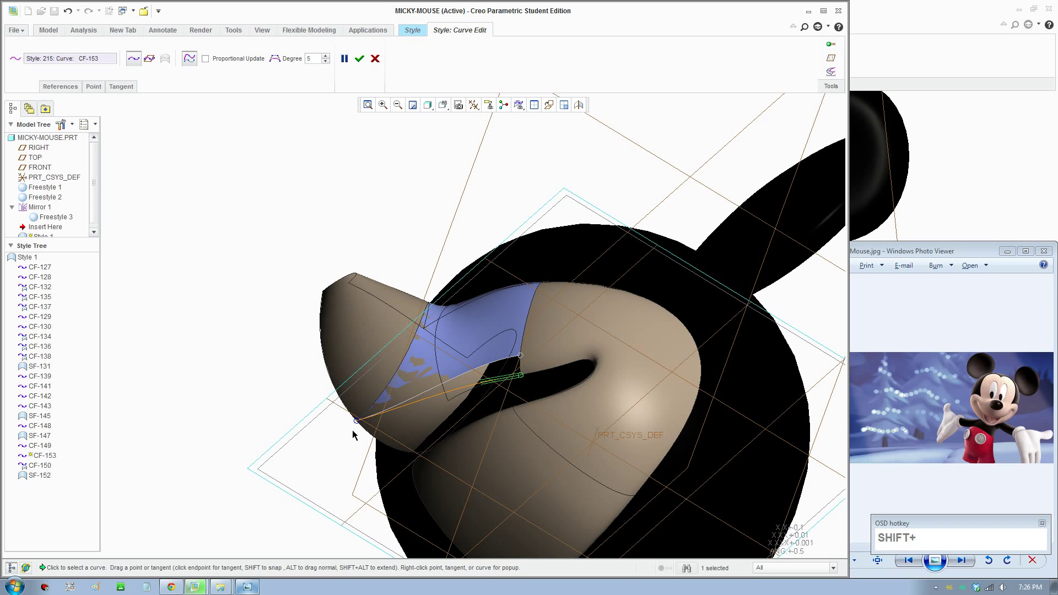
pyautogui.keyDown('shift'); pyautogui.moveTo(357, 422); pyautogui.dragTo(412, 467); pyautogui.keyUp('shift')
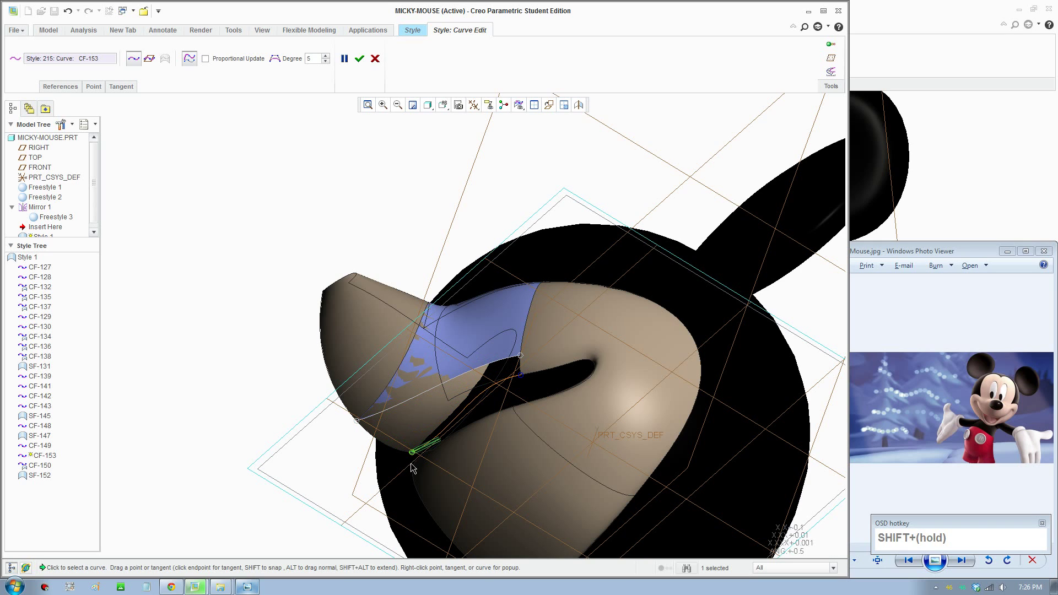
pyautogui.click(443, 105)
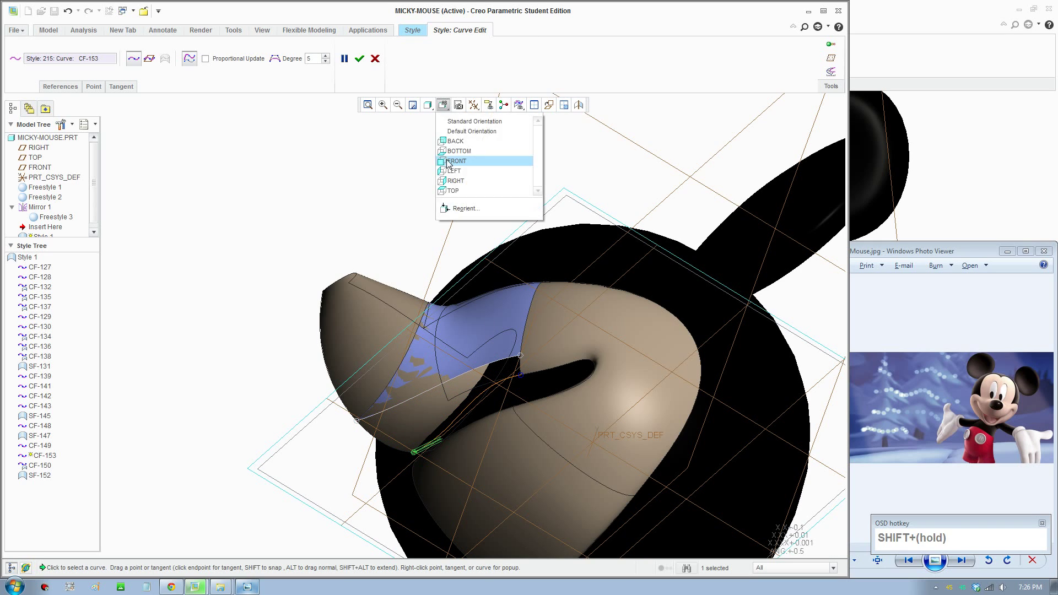
pyautogui.click(457, 161)
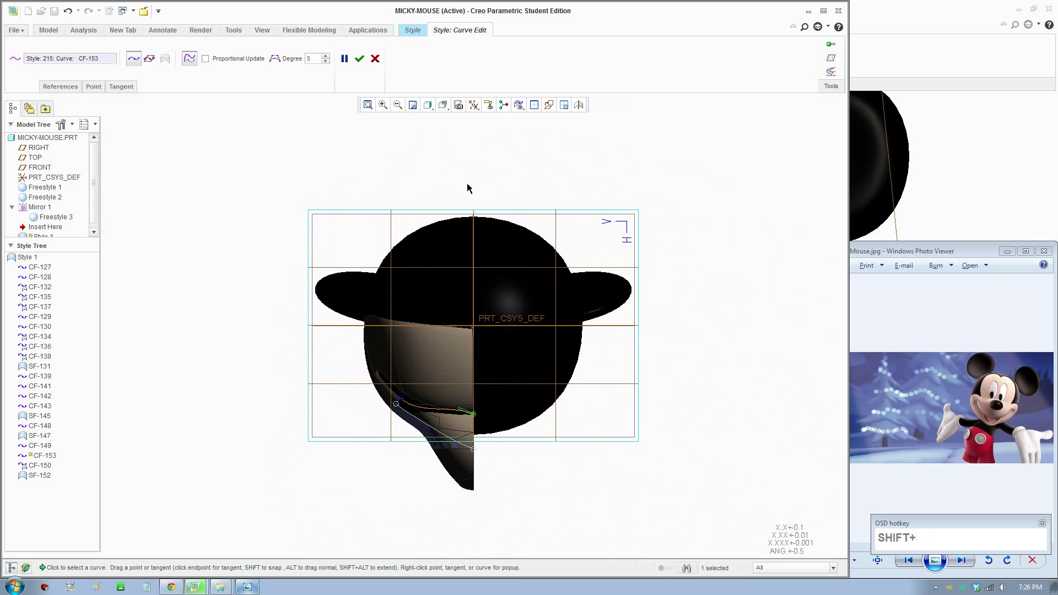
pyautogui.scroll(-5, 457, 410)
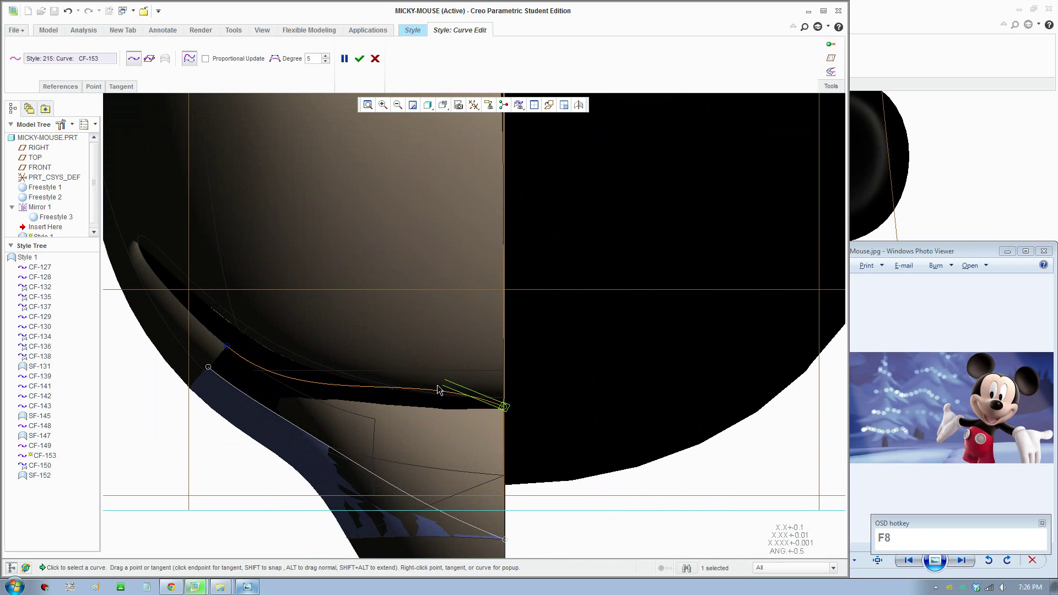
pyautogui.moveTo(446, 391); pyautogui.dragTo(451, 411)
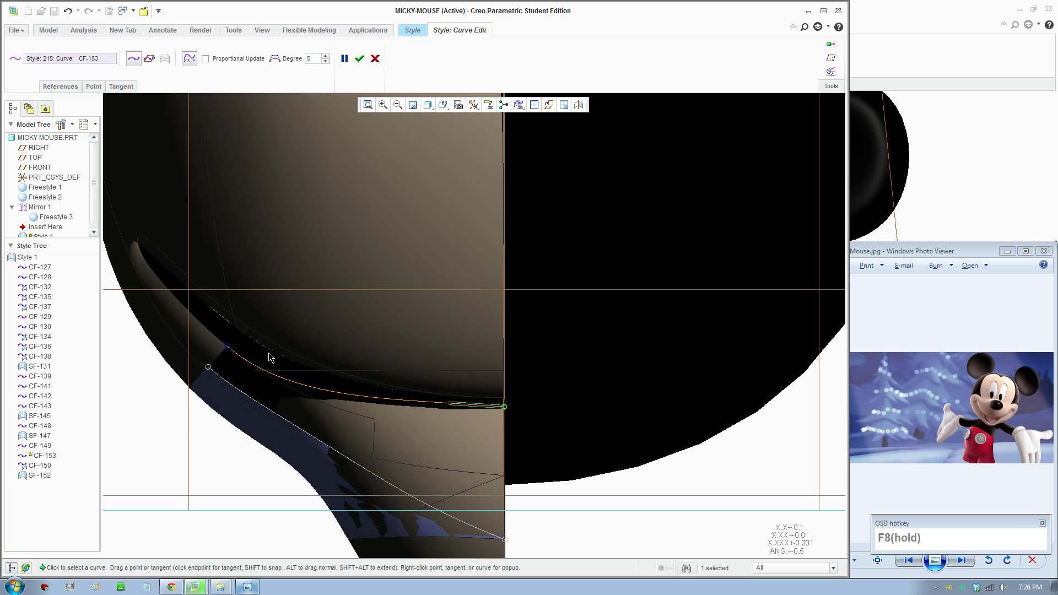
pyautogui.scroll(4, 511, 309)
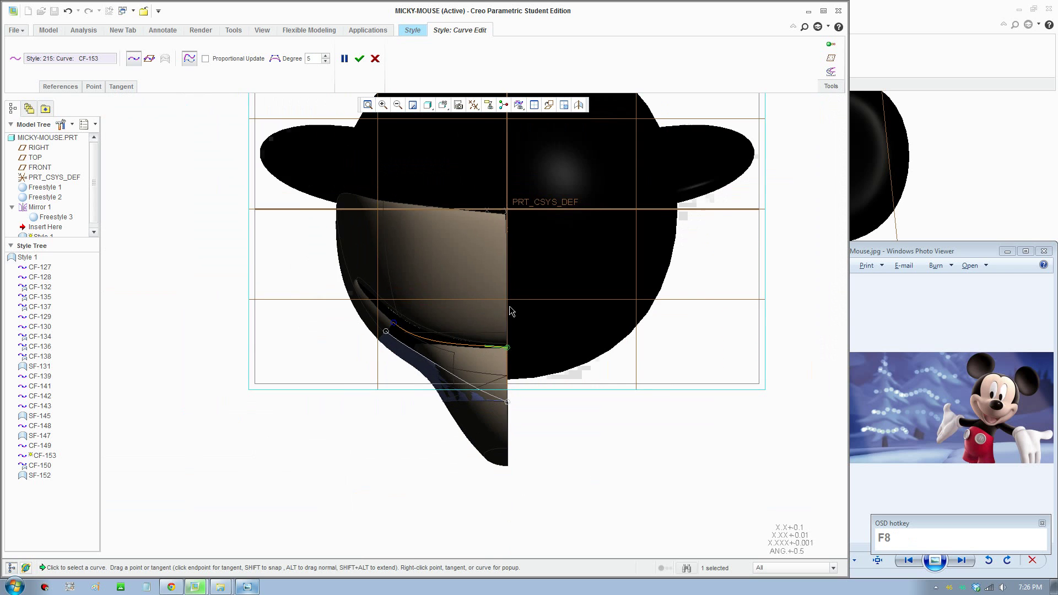
pyautogui.moveTo(512, 309); pyautogui.dragTo(732, 203, button='middle')
pyautogui.moveTo(584, 258); pyautogui.dragTo(518, 363, button='middle')
pyautogui.scroll(-2, 518, 362)
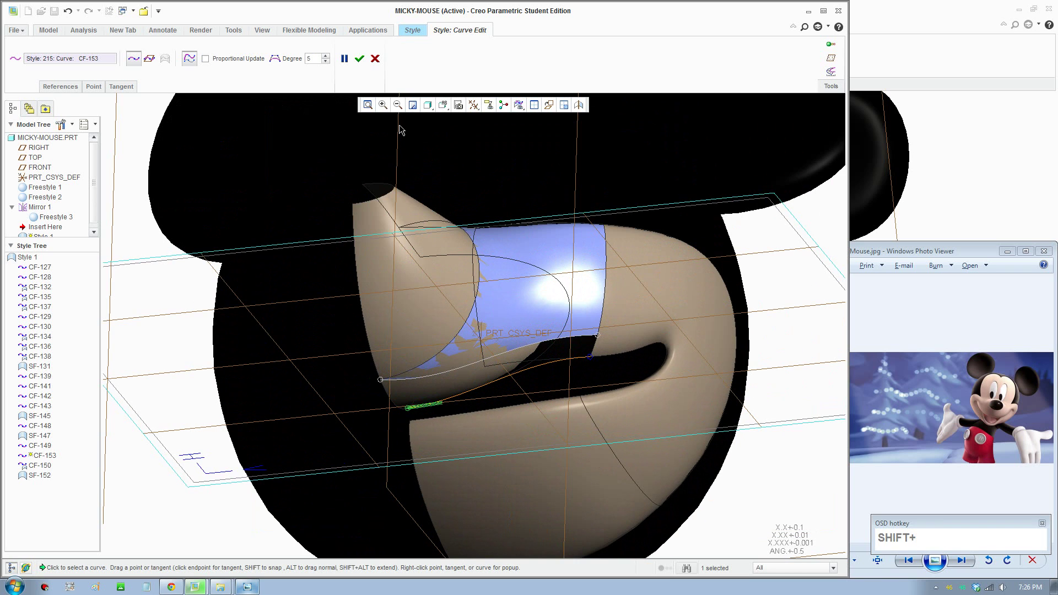
pyautogui.click(359, 59)
# - Start a boundary surface from the new lower curve, the cheek edge, connecting curve CF-149 and the muzzle's lower edge
pyautogui.moveTo(488, 311); pyautogui.dragTo(496, 342, button='middle')
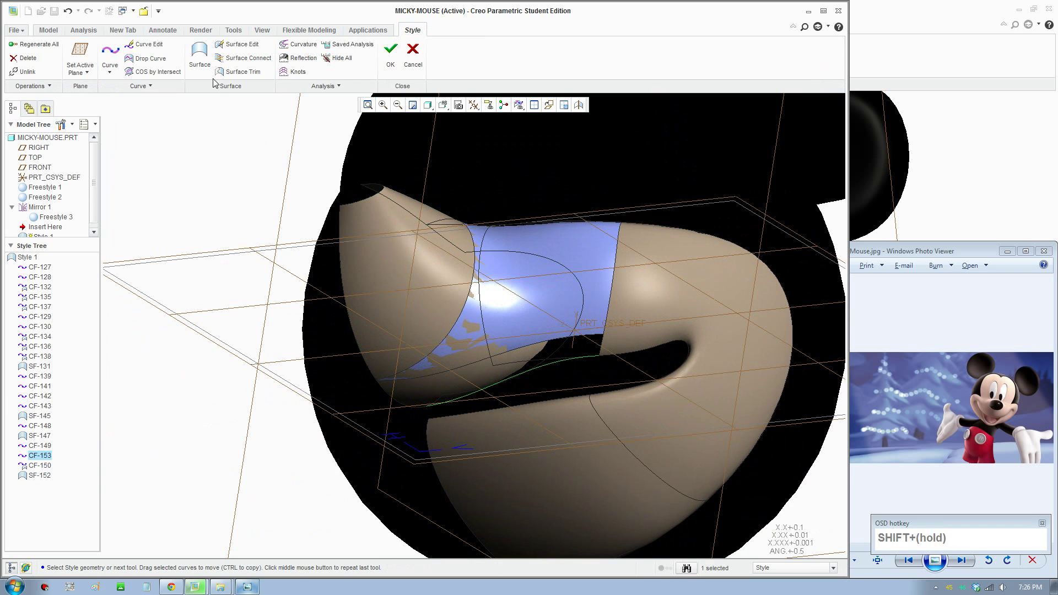
pyautogui.scroll(-1, 556, 353)
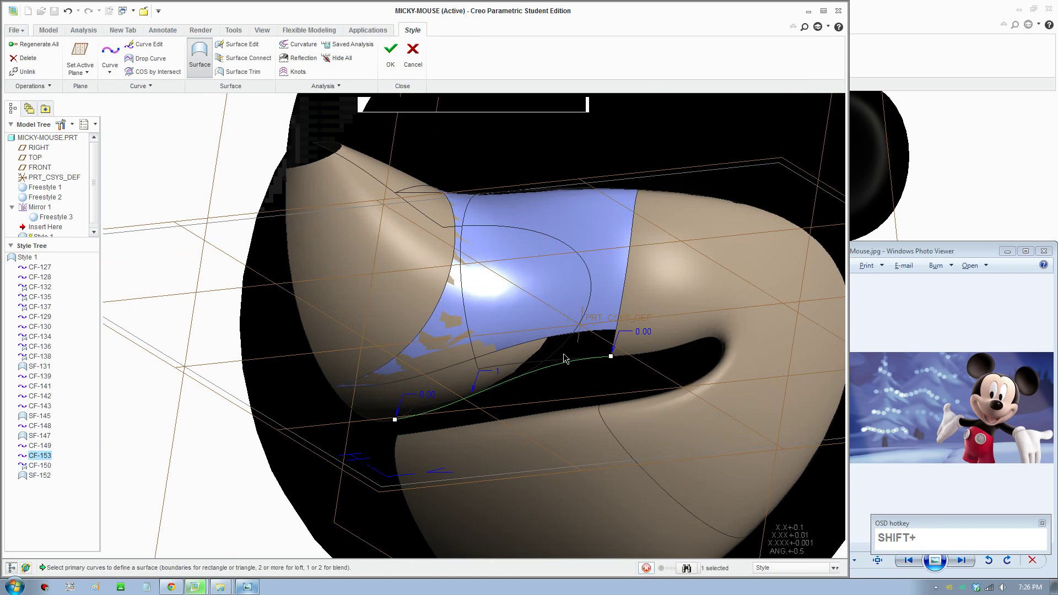
pyautogui.keyDown('ctrl'); pyautogui.click(614, 340); pyautogui.keyUp('ctrl')
pyautogui.keyDown('ctrl'); pyautogui.click(372, 420); pyautogui.keyUp('ctrl')
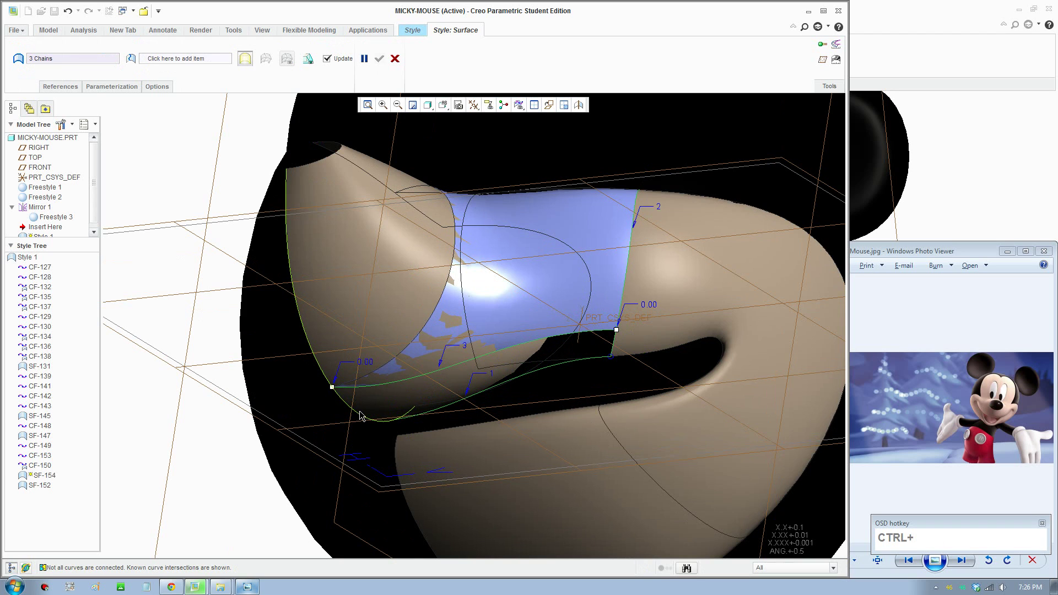
pyautogui.keyDown('ctrl'); pyautogui.click(394, 418); pyautogui.keyUp('ctrl')
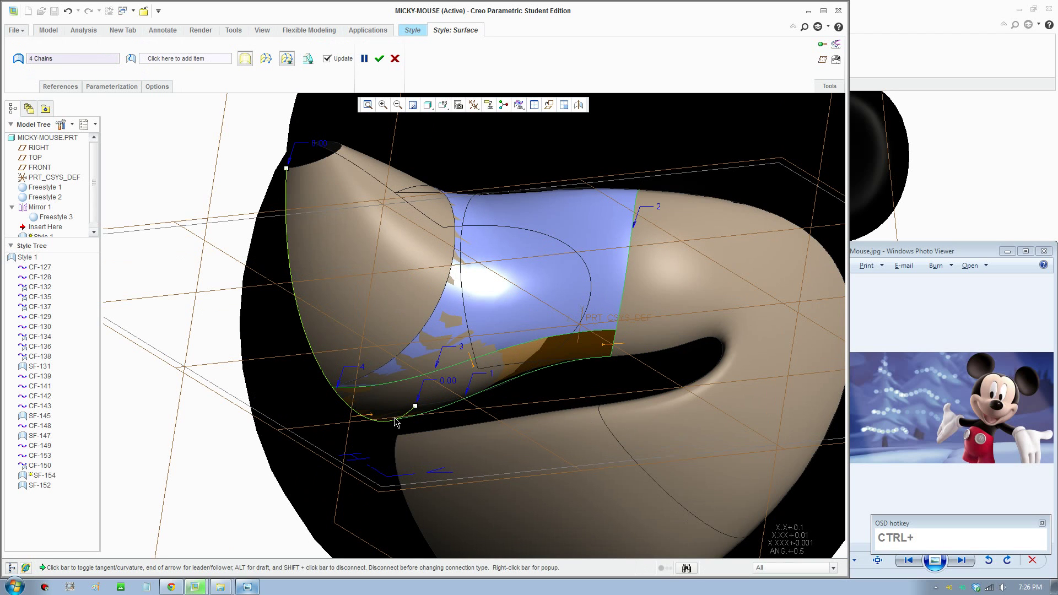
# - Set Curvature connections on the new surface's boundaries with the upper transition surface and the cheek, and accept the surface
pyautogui.rightClick(474, 361)
pyautogui.click(502, 436)
pyautogui.rightClick(613, 351)
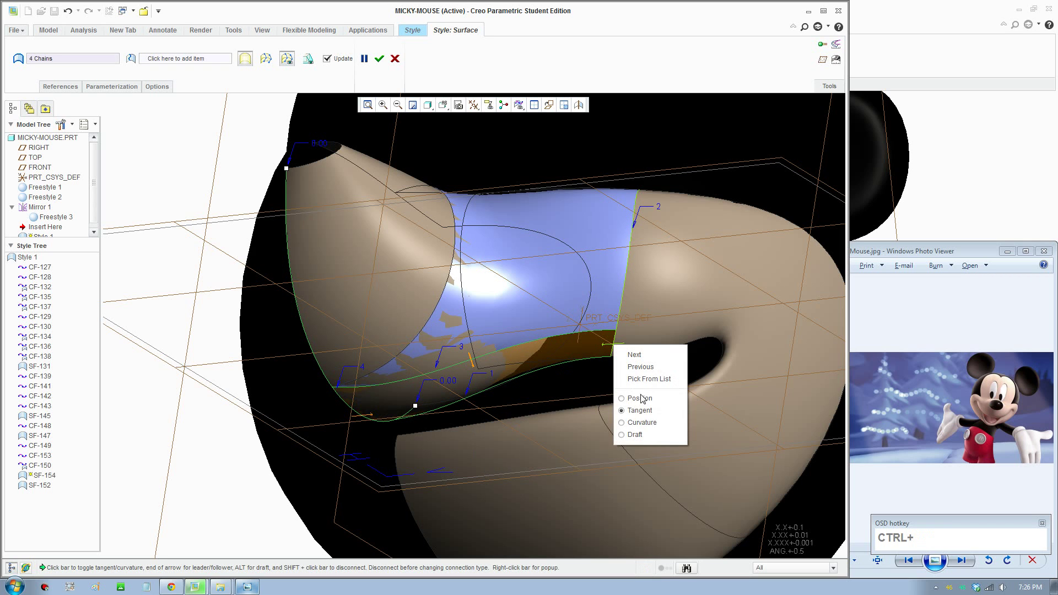
pyautogui.click(642, 422)
pyautogui.scroll(-4, 620, 380)
pyautogui.click(379, 59)
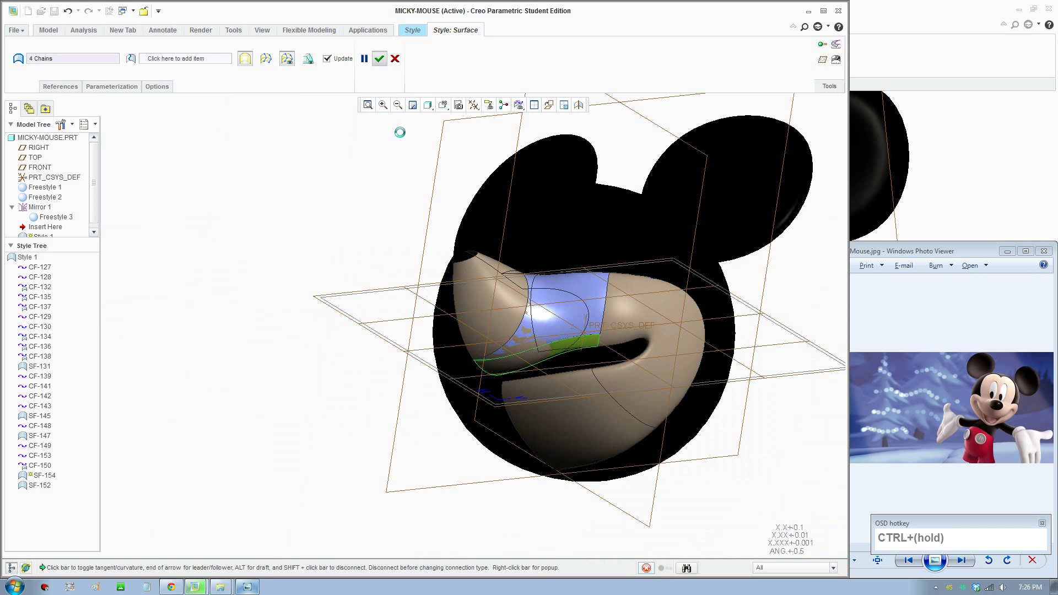
pyautogui.scroll(-5, 529, 368)
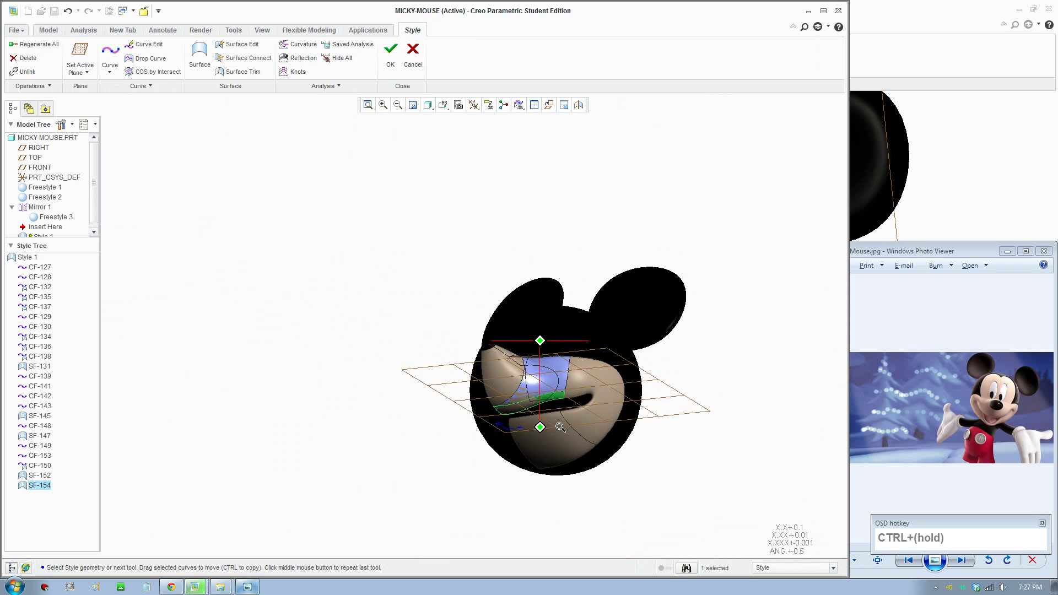
pyautogui.keyDown('ctrl'); pyautogui.scroll(2, 558, 415); pyautogui.keyUp('ctrl')
pyautogui.keyDown('ctrl'); pyautogui.keyDown('shift'); pyautogui.middleClick(432, 405); pyautogui.keyUp('shift'); pyautogui.keyUp('ctrl')
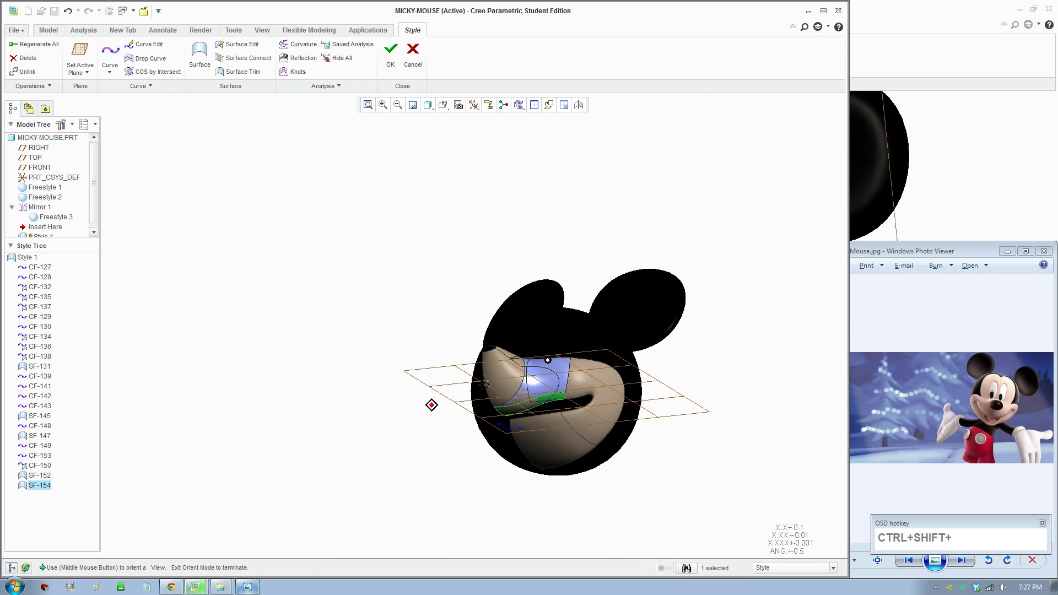
pyautogui.press('F8')
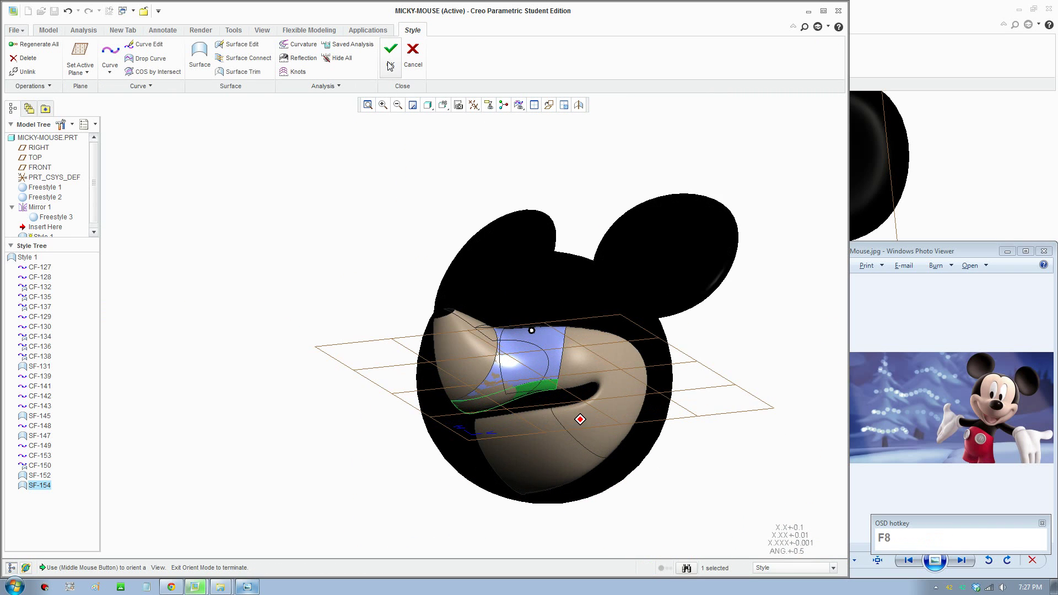
# - Accept the edited Style 1 feature and check the new cheek surfaces from the front and side
pyautogui.click(390, 65)
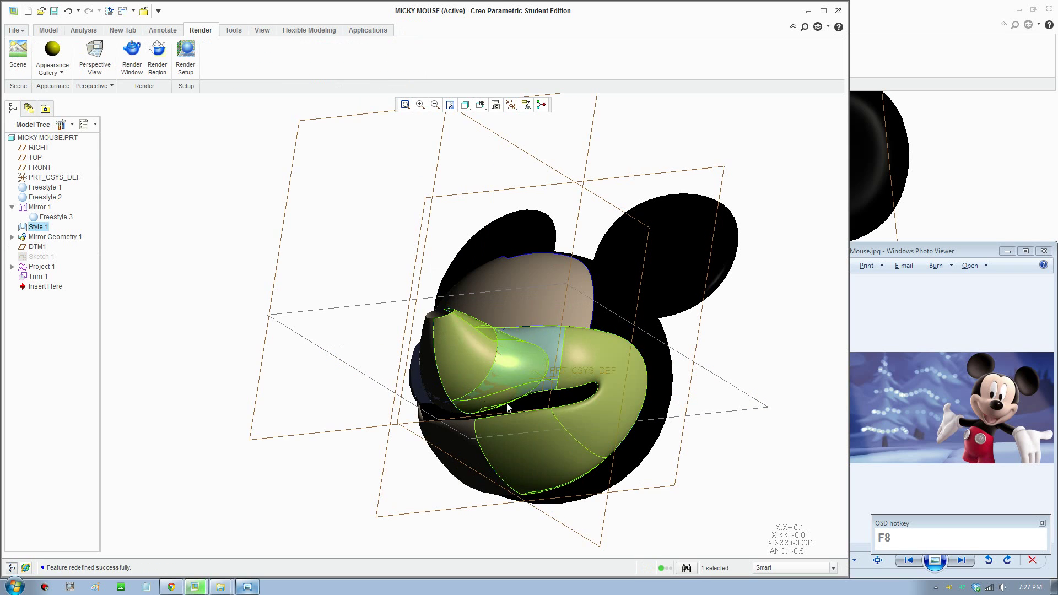
pyautogui.press('F8')
pyautogui.keyDown('ctrl'); pyautogui.moveTo(524, 487); pyautogui.dragTo(524, 479, button='middle'); pyautogui.keyUp('ctrl')
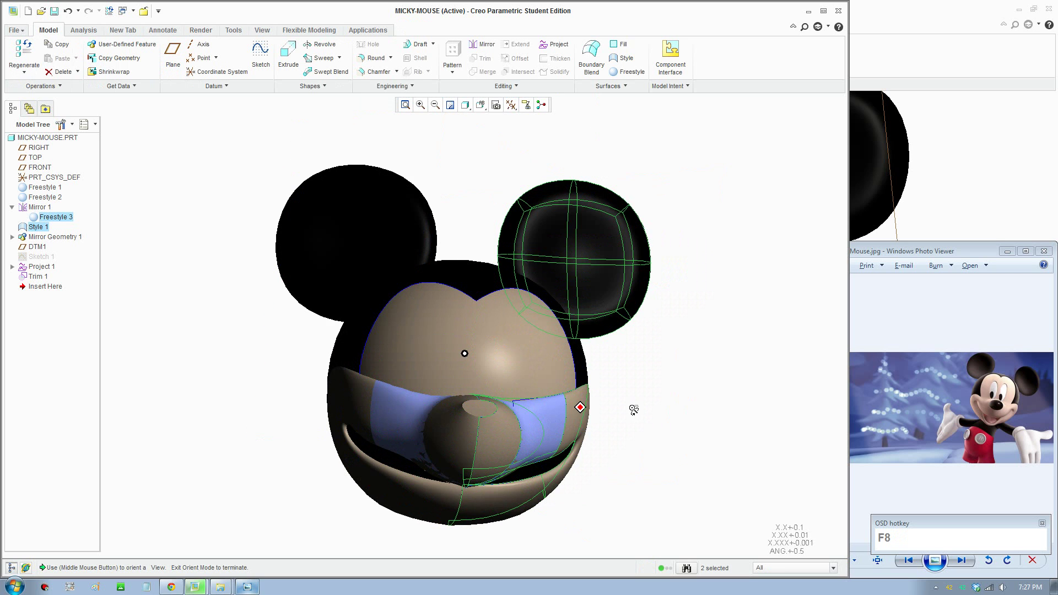
pyautogui.scroll(-2, 642, 415)
pyautogui.moveTo(583, 417); pyautogui.dragTo(613, 439, button='middle')
pyautogui.keyDown('shift'); pyautogui.moveTo(590, 482); pyautogui.dragTo(653, 412, button='middle'); pyautogui.keyUp('shift')
pyautogui.moveTo(621, 425); pyautogui.dragTo(576, 420, button='middle')
pyautogui.scroll(1, 590, 416)
pyautogui.keyDown('shift'); pyautogui.moveTo(709, 408); pyautogui.dragTo(513, 387, button='middle'); pyautogui.keyUp('shift')
pyautogui.scroll(-2, 513, 388)
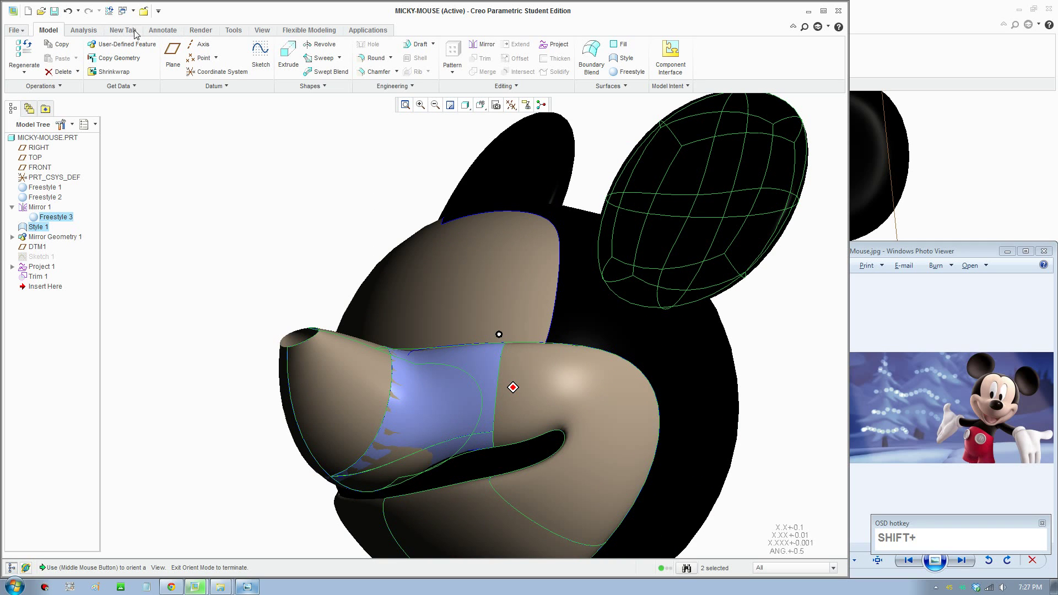
# - Apply the beige model appearance to the blue surfaces between the snout and cheeks on both sides of the face
pyautogui.click(200, 30)
pyautogui.click(52, 55)
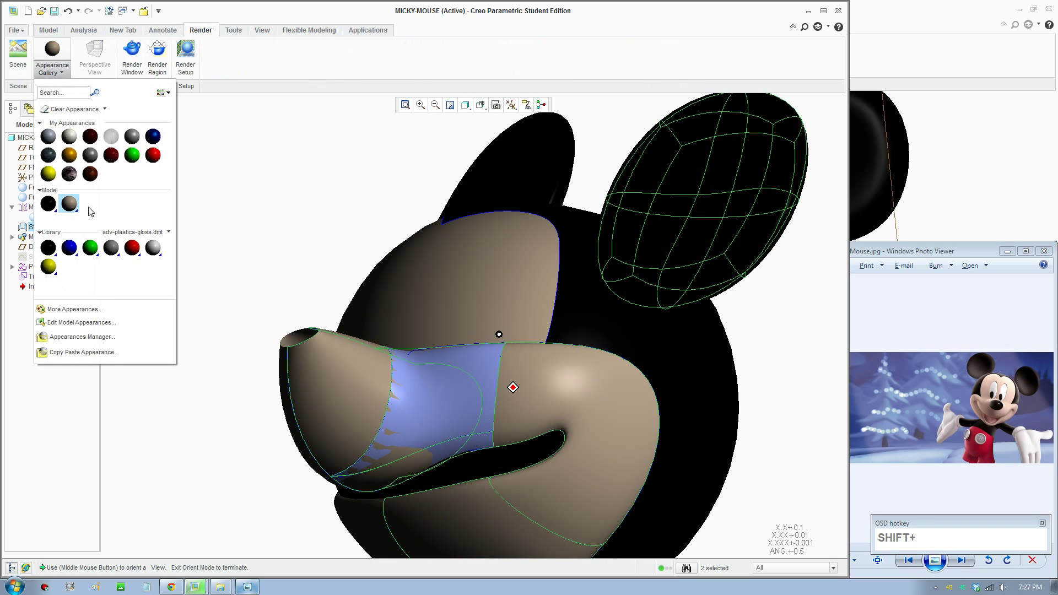
pyautogui.click(85, 223)
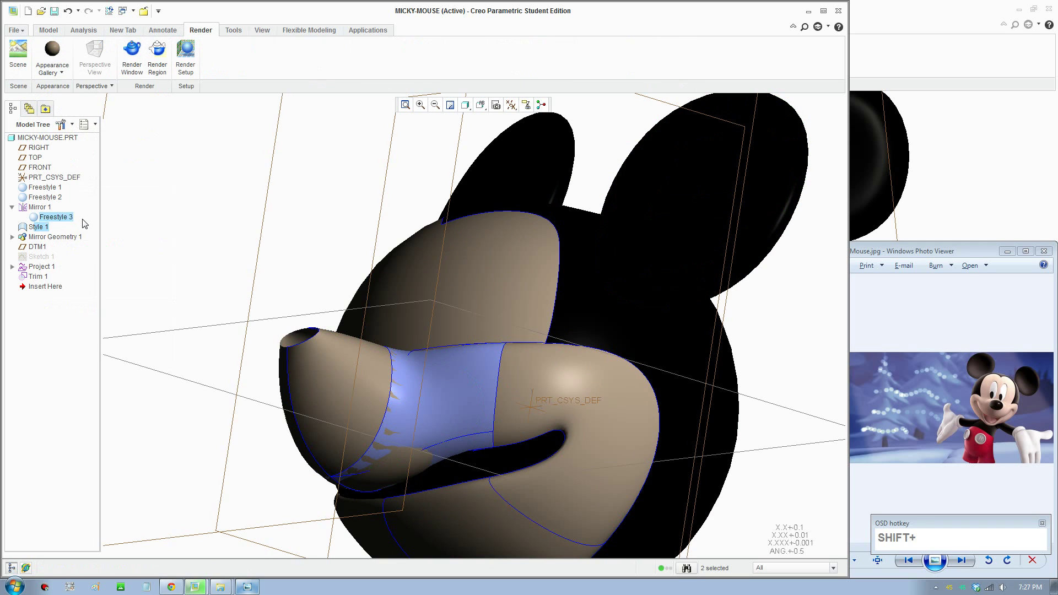
pyautogui.click(432, 358)
pyautogui.keyDown('ctrl'); pyautogui.click(474, 448); pyautogui.keyUp('ctrl')
pyautogui.moveTo(436, 377); pyautogui.dragTo(529, 386, button='middle')
pyautogui.keyDown('ctrl'); pyautogui.click(267, 438); pyautogui.keyUp('ctrl')
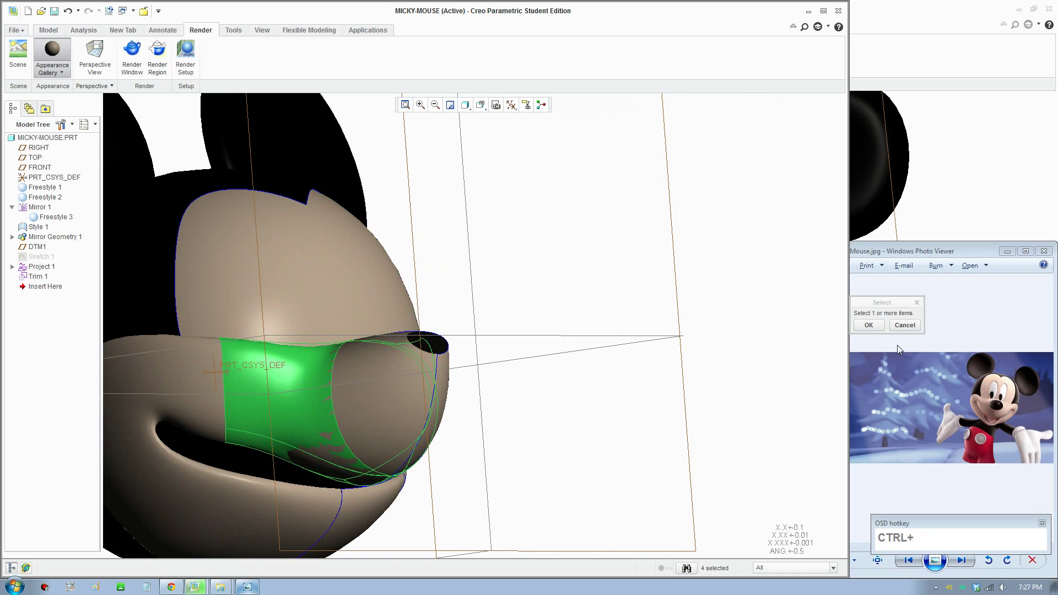
pyautogui.click(876, 326)
# - Examine the recoloured snout, cheeks and mouth from several angles
pyautogui.moveTo(562, 430); pyautogui.dragTo(487, 434, button='middle')
pyautogui.moveTo(547, 422); pyautogui.dragTo(536, 420, button='middle')
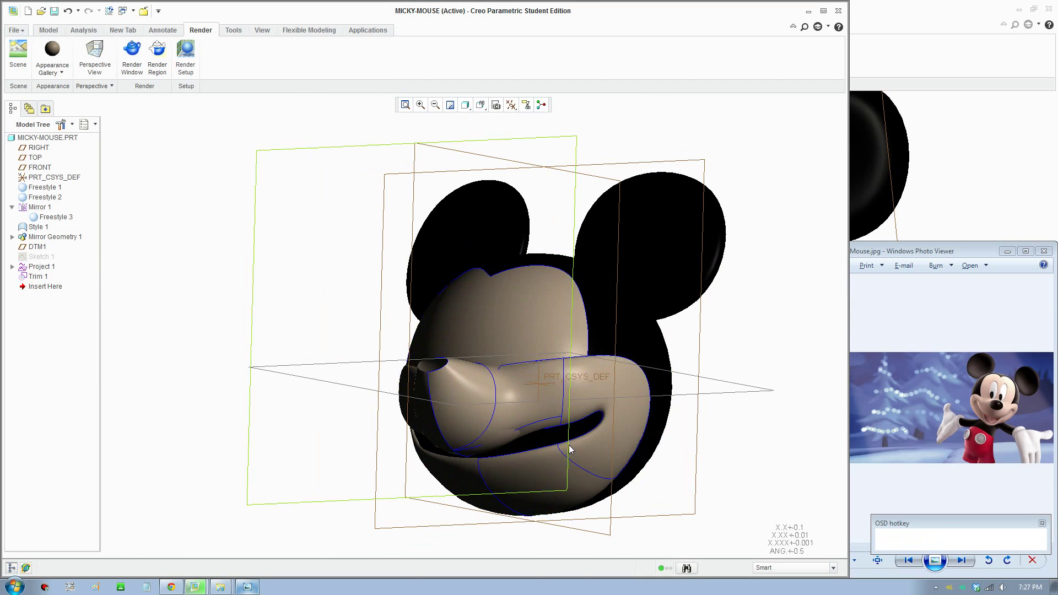
pyautogui.scroll(1, 568, 444)
pyautogui.moveTo(534, 472); pyautogui.dragTo(546, 449, button='middle')
pyautogui.scroll(-2, 555, 463)
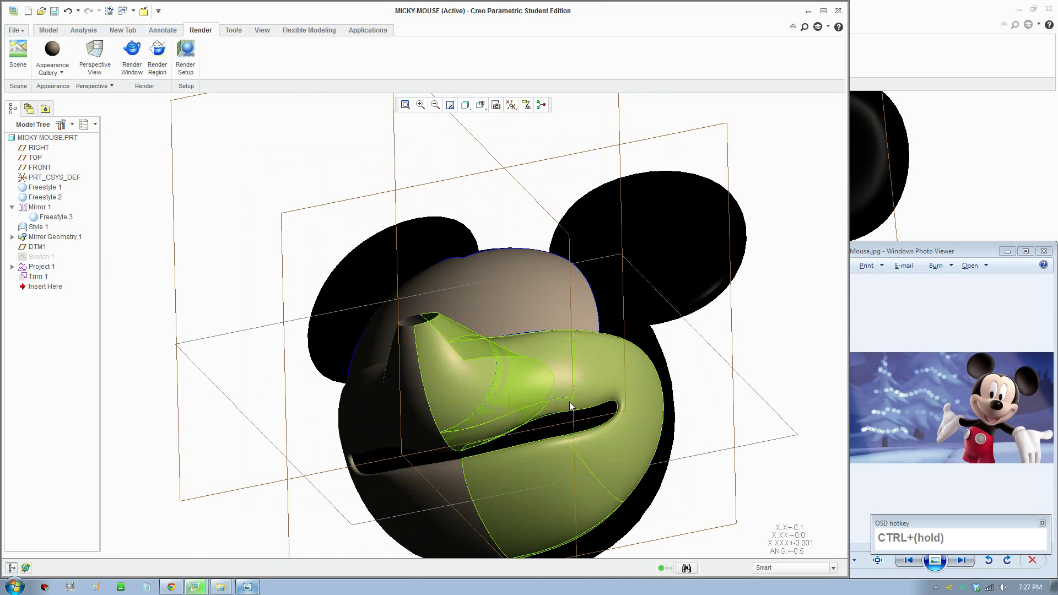
pyautogui.moveTo(541, 416); pyautogui.dragTo(520, 371, button='middle')
pyautogui.scroll(-3, 520, 371)
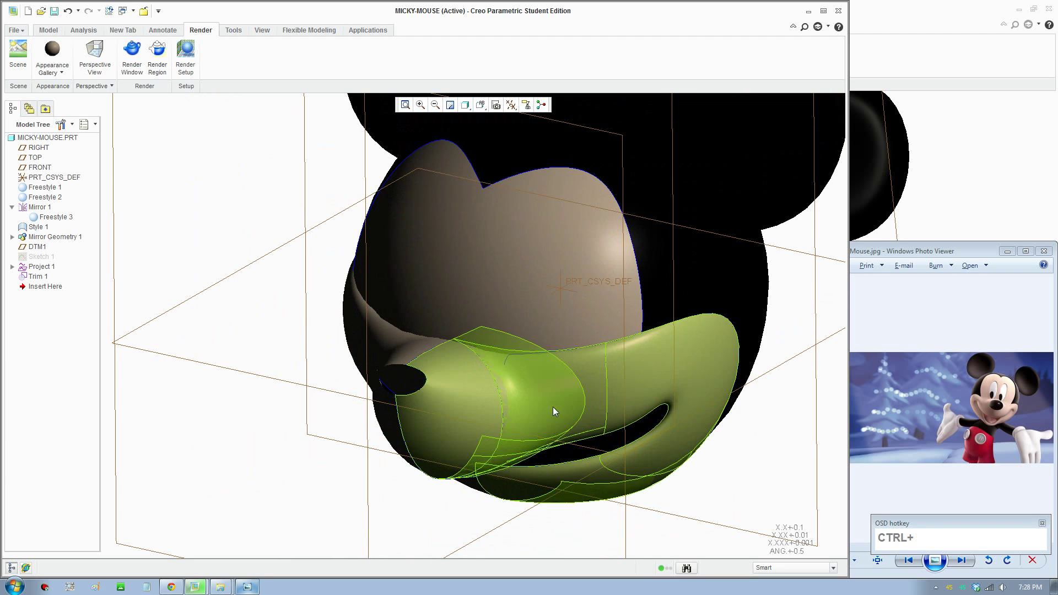
pyautogui.scroll(1, 554, 409)
pyautogui.keyDown('shift'); pyautogui.moveTo(600, 443); pyautogui.dragTo(526, 407, button='middle'); pyautogui.keyUp('shift')
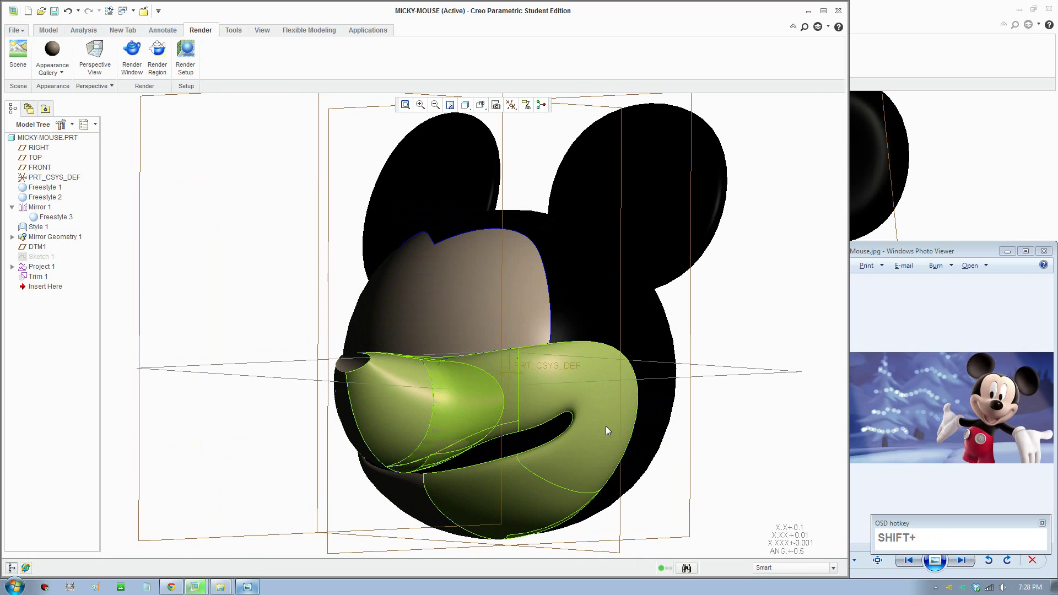
pyautogui.scroll(1, 608, 378)
pyautogui.moveTo(608, 379); pyautogui.dragTo(560, 383, button='middle')
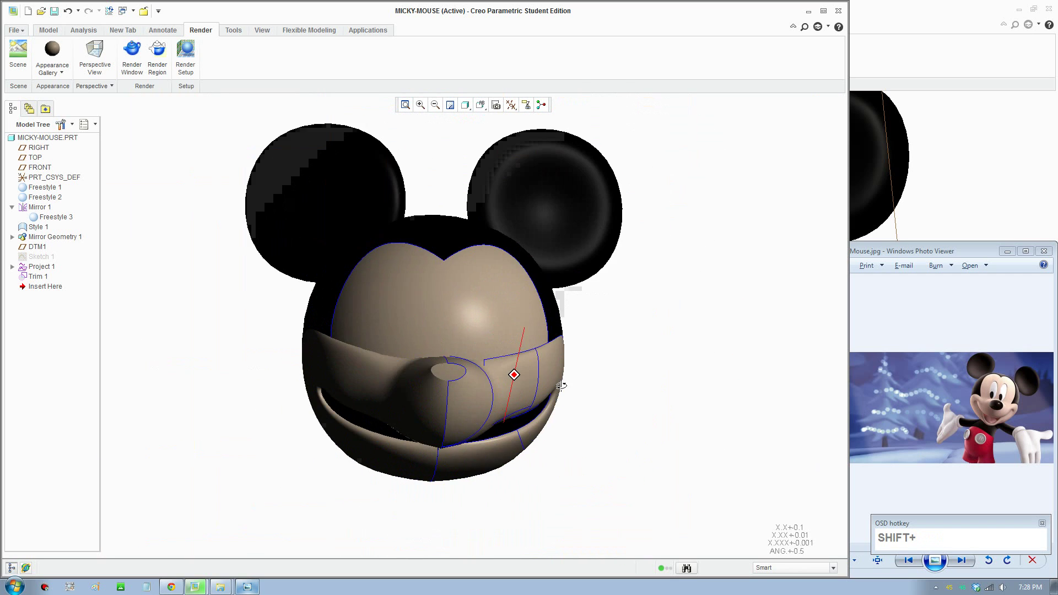
pyautogui.scroll(-1, 441, 386)
pyautogui.scroll(-1, 526, 424)
pyautogui.moveTo(527, 423); pyautogui.dragTo(503, 411, button='middle')
pyautogui.moveTo(622, 452)
pyautogui.keyDown('shift'); pyautogui.mouseDown(button='middle')
pyautogui.moveTo(528, 394)
pyautogui.moveTo(501, 423)
pyautogui.moveTo(527, 413)
pyautogui.mouseUp(button='middle'); pyautogui.keyUp('shift')
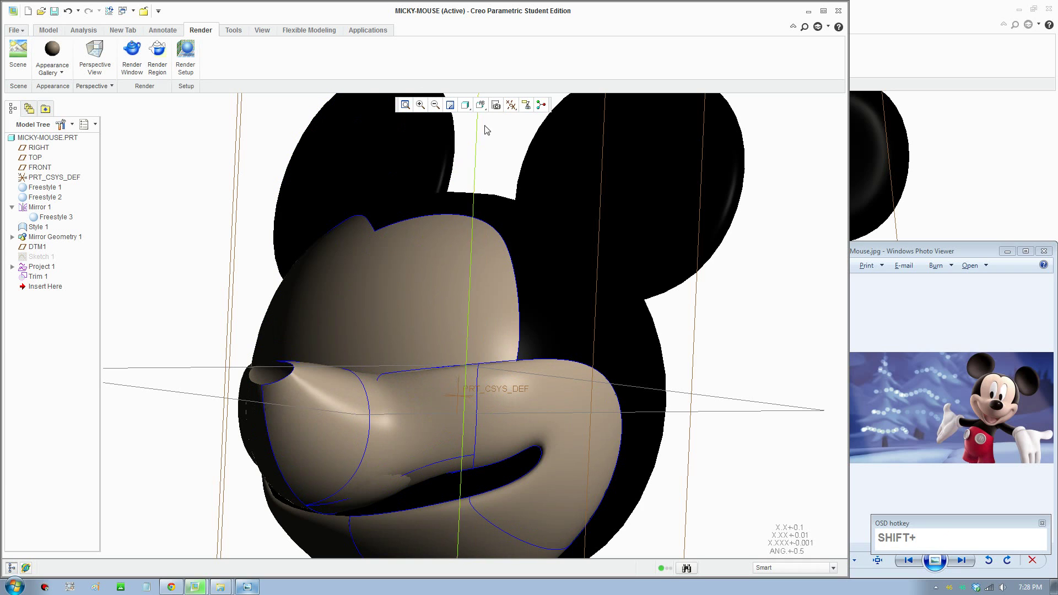
# - Start a new Freestyle feature with a closed sphere primitive
pyautogui.press('F8')
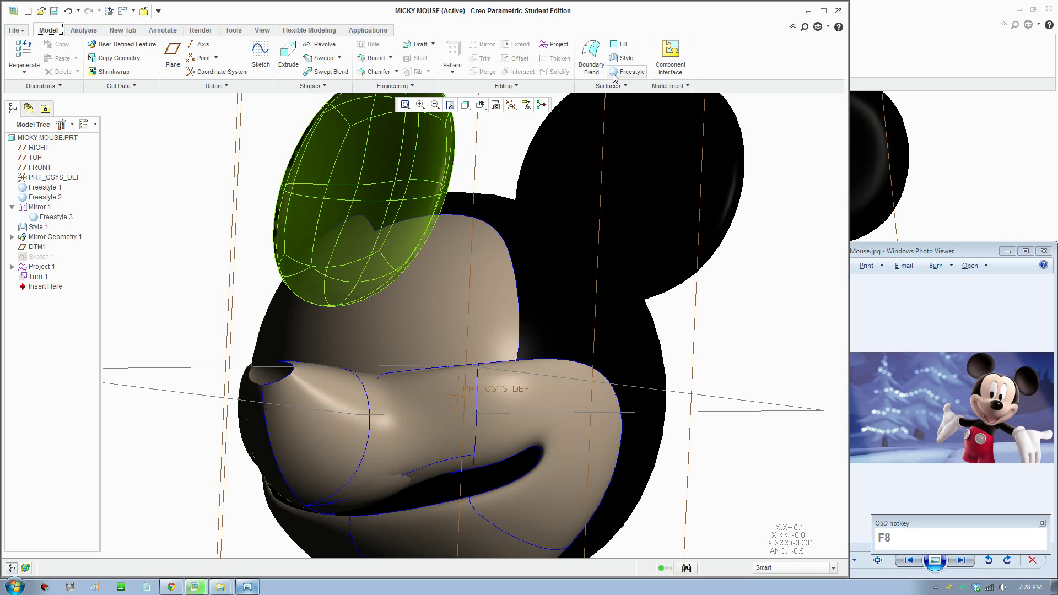
pyautogui.click(615, 73)
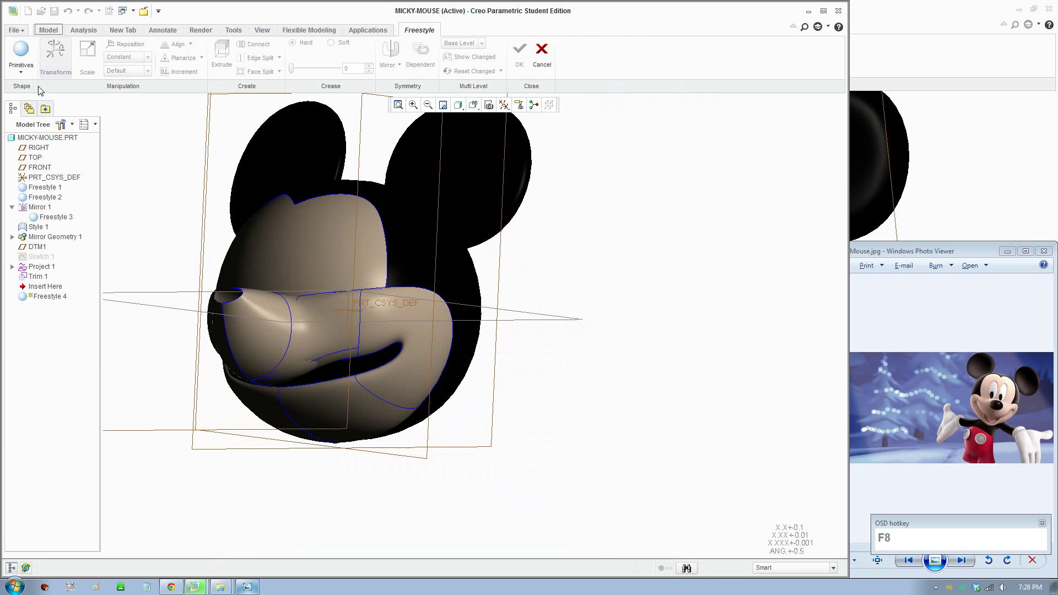
pyautogui.click(21, 64)
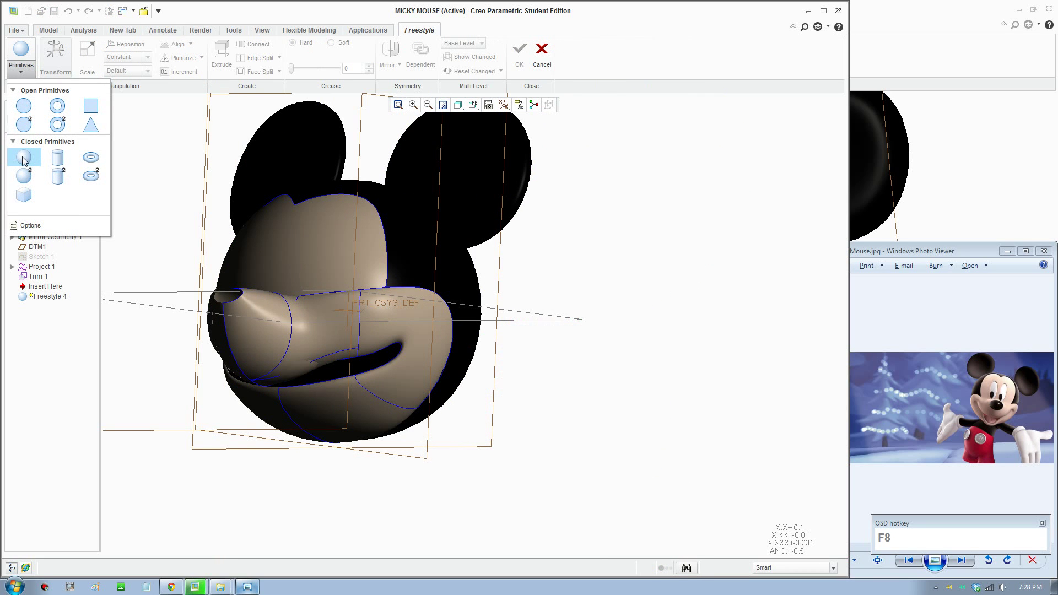
pyautogui.click(23, 159)
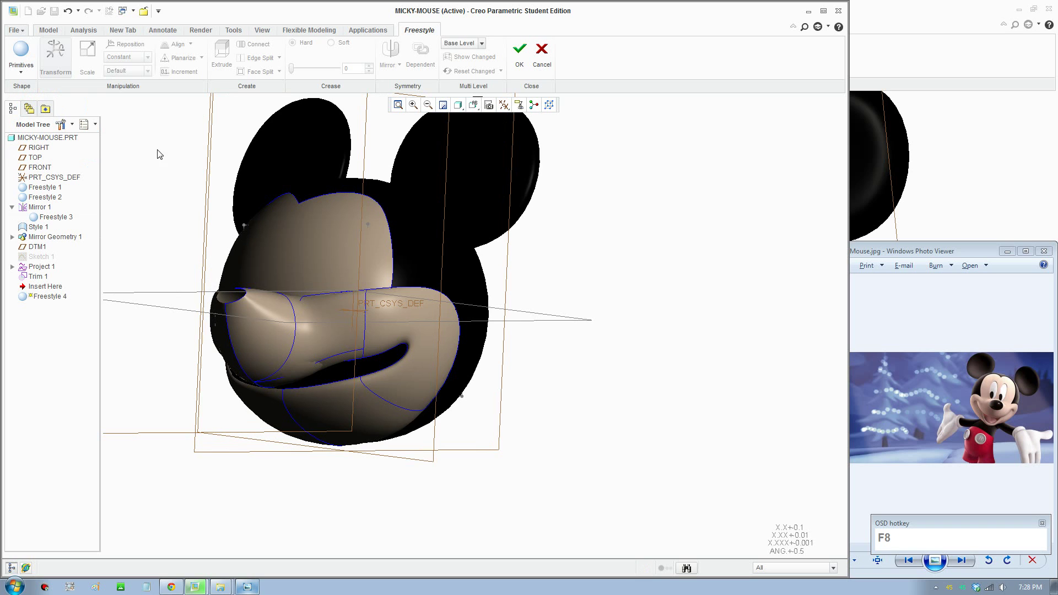
# - Select the sphere's entire control mesh and move it forward out of the head to the tip of the snout
pyautogui.moveTo(158, 155); pyautogui.dragTo(673, 502)
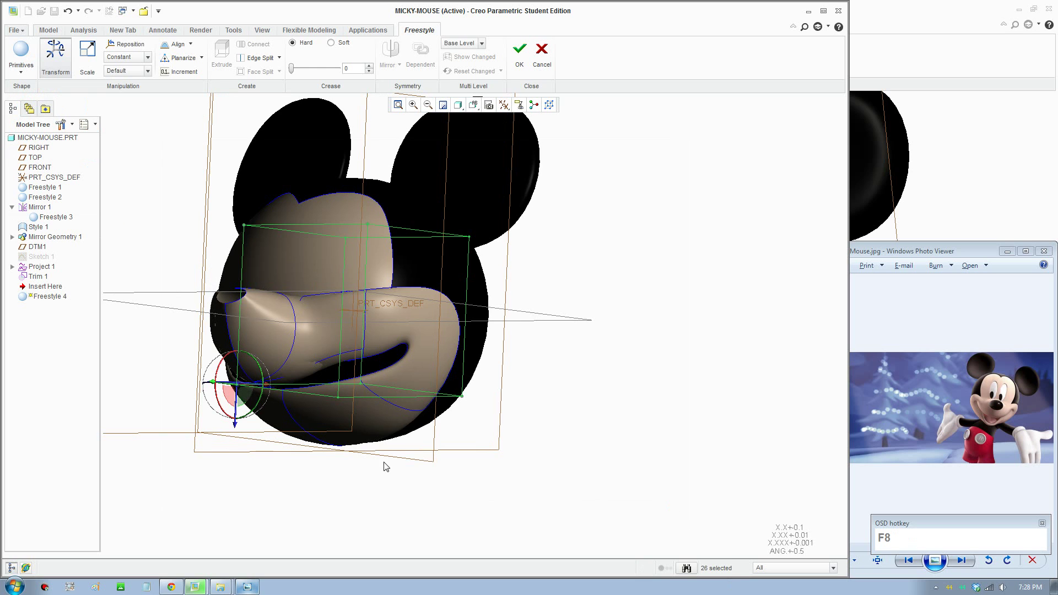
pyautogui.scroll(2, 384, 463)
pyautogui.moveTo(423, 423); pyautogui.dragTo(366, 427, button='middle')
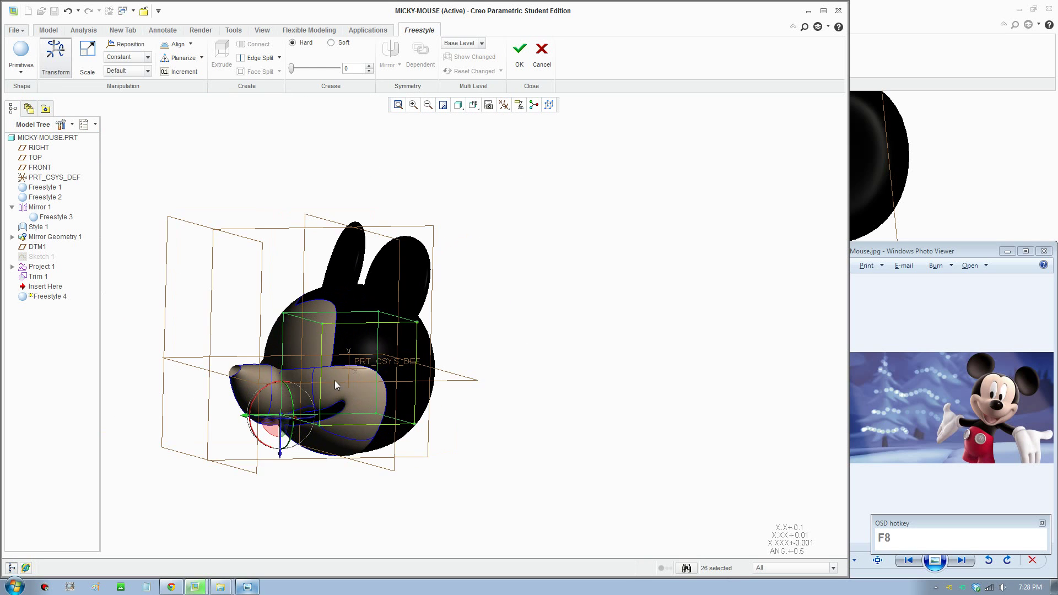
pyautogui.keyDown('shift'); pyautogui.moveTo(390, 368); pyautogui.dragTo(510, 369, button='middle'); pyautogui.keyUp('shift')
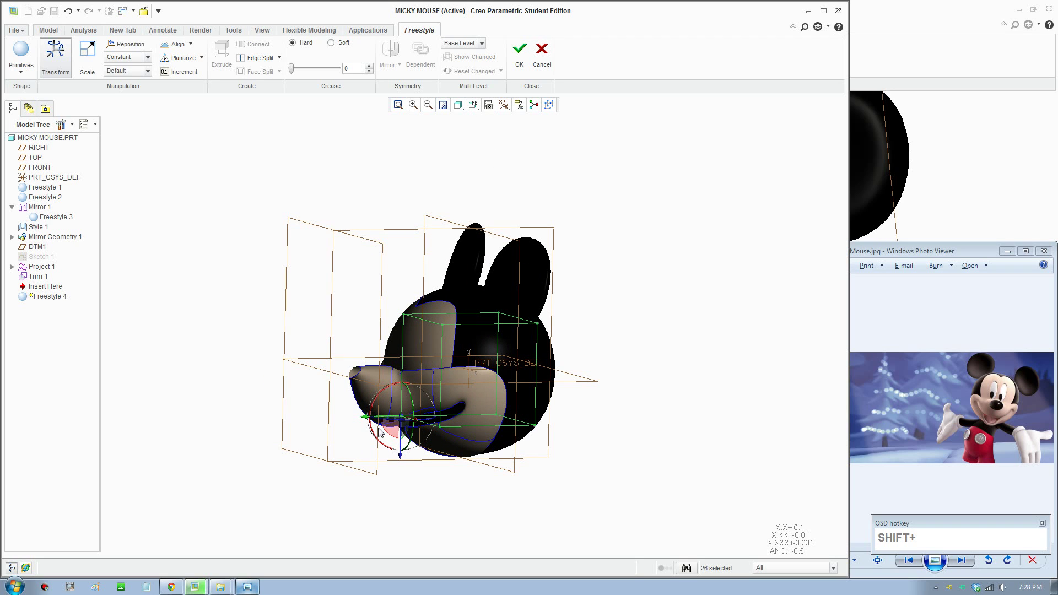
pyautogui.scroll(-4, 410, 406)
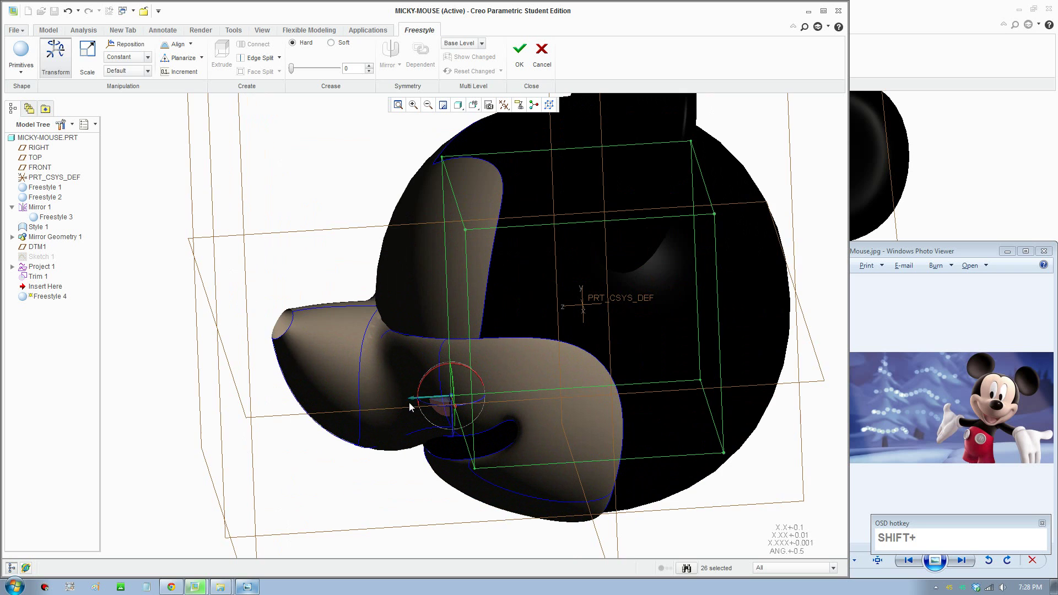
pyautogui.moveTo(429, 399); pyautogui.dragTo(204, 399)
# - Switch to scaling, undo the trial scale of the sphere and reselect its entire control mesh
pyautogui.moveTo(289, 320); pyautogui.dragTo(405, 385, button='middle')
pyautogui.scroll(3, 359, 395)
pyautogui.click(87, 58)
pyautogui.scroll(-3, 350, 380)
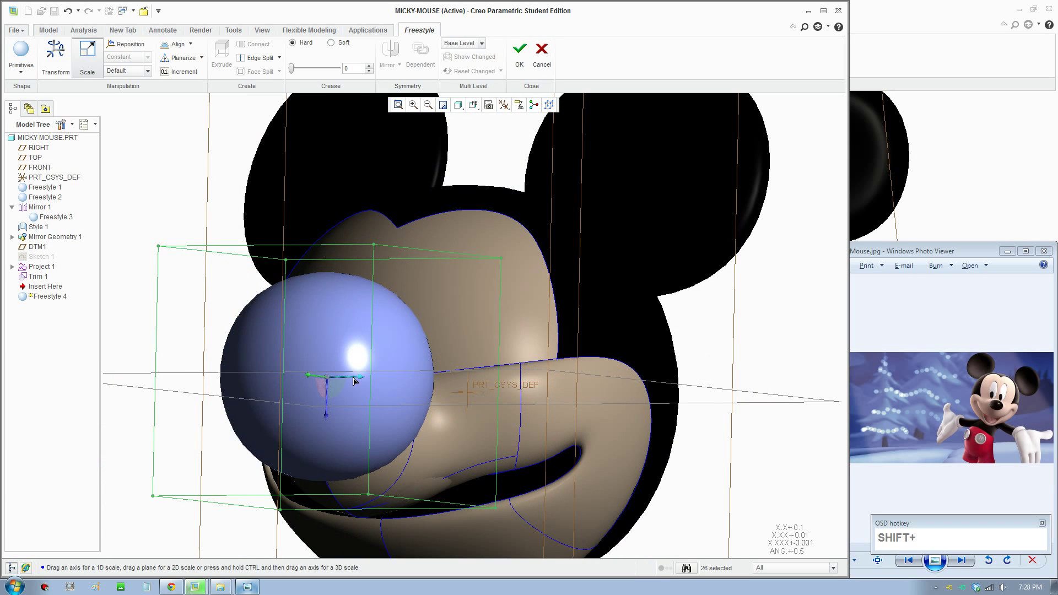
pyautogui.hotkey('ctrl', 'z')
pyautogui.click(452, 469)
pyautogui.scroll(3, 272, 331)
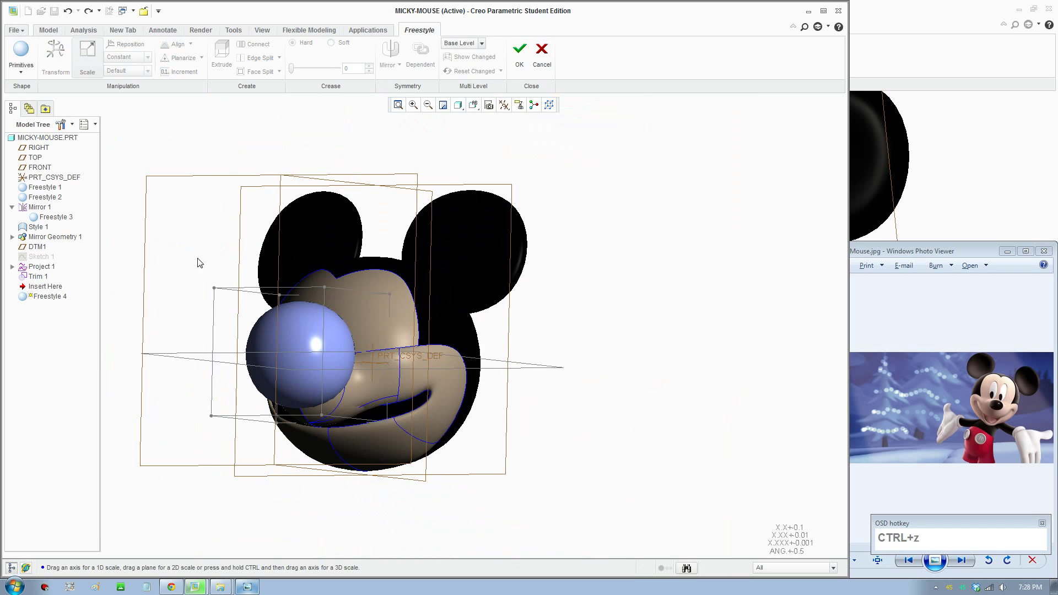
pyautogui.moveTo(176, 246); pyautogui.dragTo(502, 466)
pyautogui.scroll(-3, 321, 422)
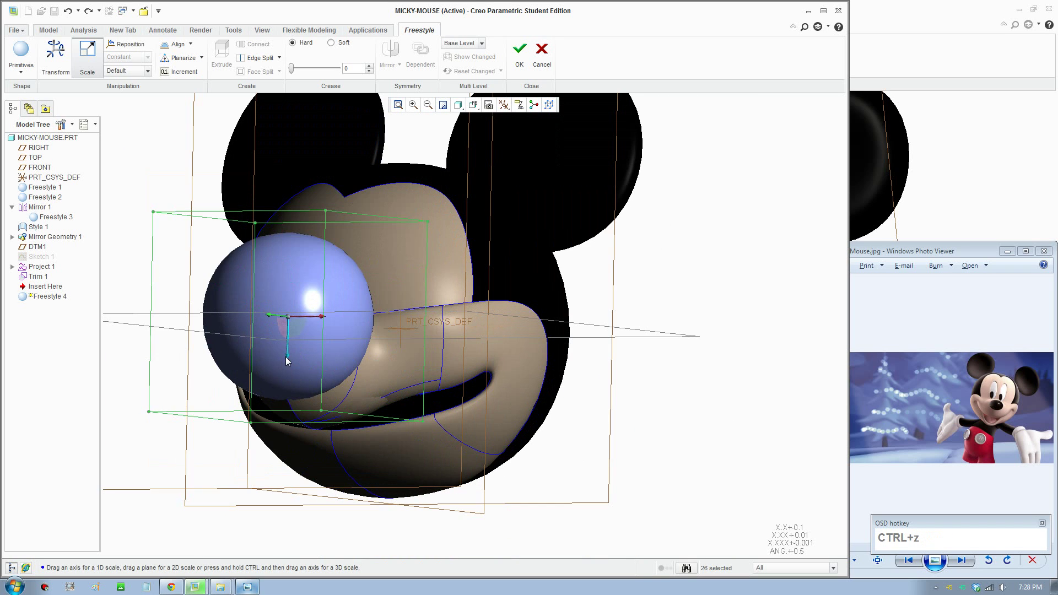
# - Scale the sphere down in depth, height and width to form a small oval nose on the snout tip
pyautogui.moveTo(276, 328); pyautogui.dragTo(325, 284, button='middle')
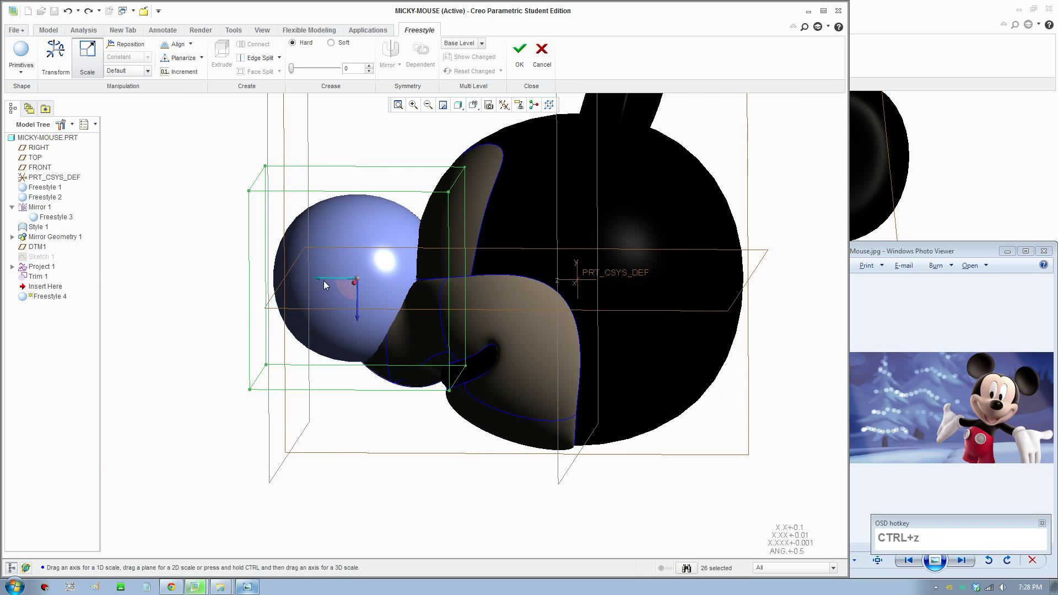
pyautogui.moveTo(323, 282); pyautogui.dragTo(355, 339)
pyautogui.moveTo(355, 339); pyautogui.dragTo(305, 284, button='middle')
pyautogui.moveTo(284, 286); pyautogui.dragTo(306, 234)
pyautogui.moveTo(307, 235); pyautogui.dragTo(370, 289, button='middle')
pyautogui.scroll(-4, 363, 289)
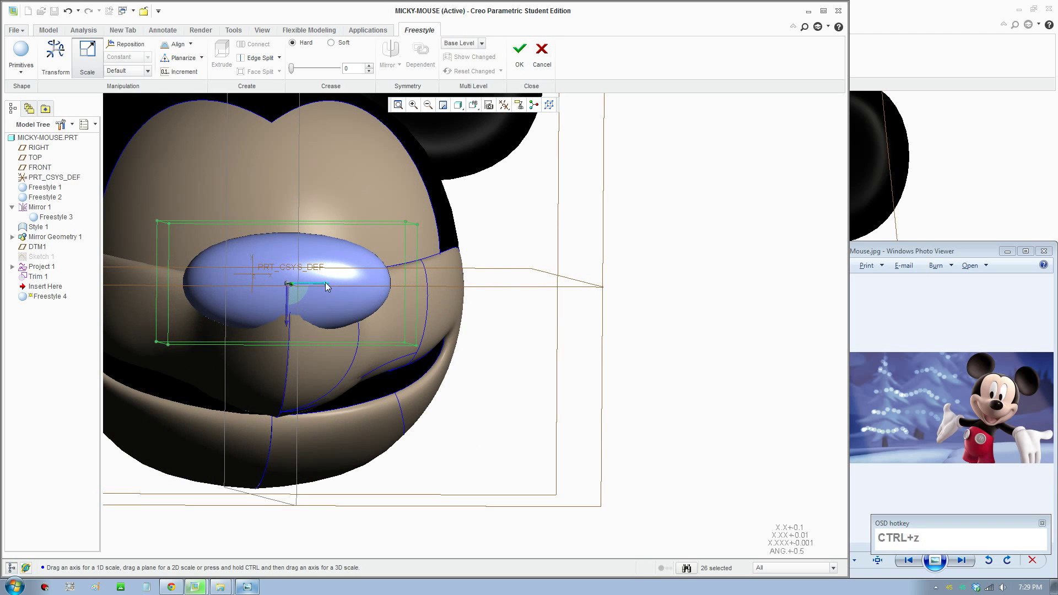
pyautogui.moveTo(326, 286); pyautogui.dragTo(280, 282)
pyautogui.moveTo(354, 318); pyautogui.dragTo(466, 392, button='middle')
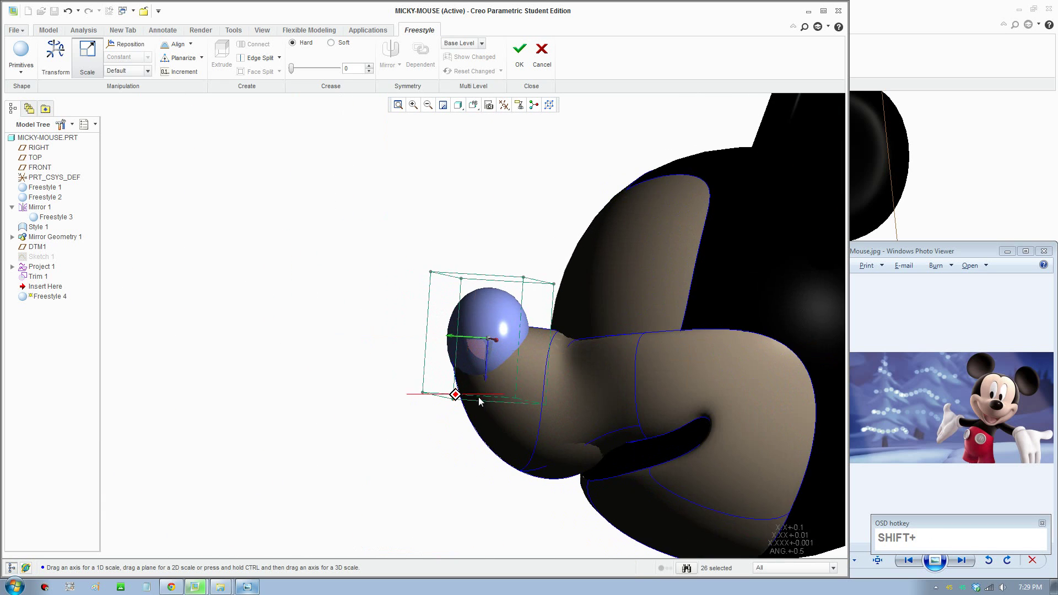
# - Transform the nose's control mesh by tilting it about the sideways axis so it leans forward over the snout tip
pyautogui.moveTo(535, 352)
pyautogui.mouseDown(button='middle')
pyautogui.moveTo(546, 359)
pyautogui.moveTo(453, 364)
pyautogui.mouseUp(button='middle')
pyautogui.click(56, 55)
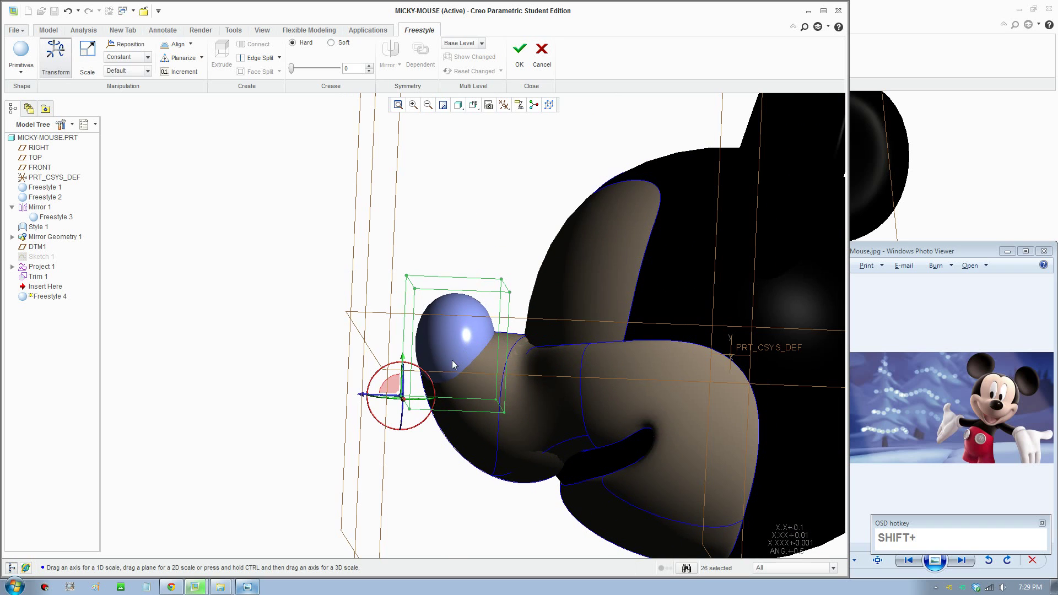
pyautogui.keyDown('shift'); pyautogui.moveTo(420, 370); pyautogui.dragTo(405, 351); pyautogui.keyUp('shift')
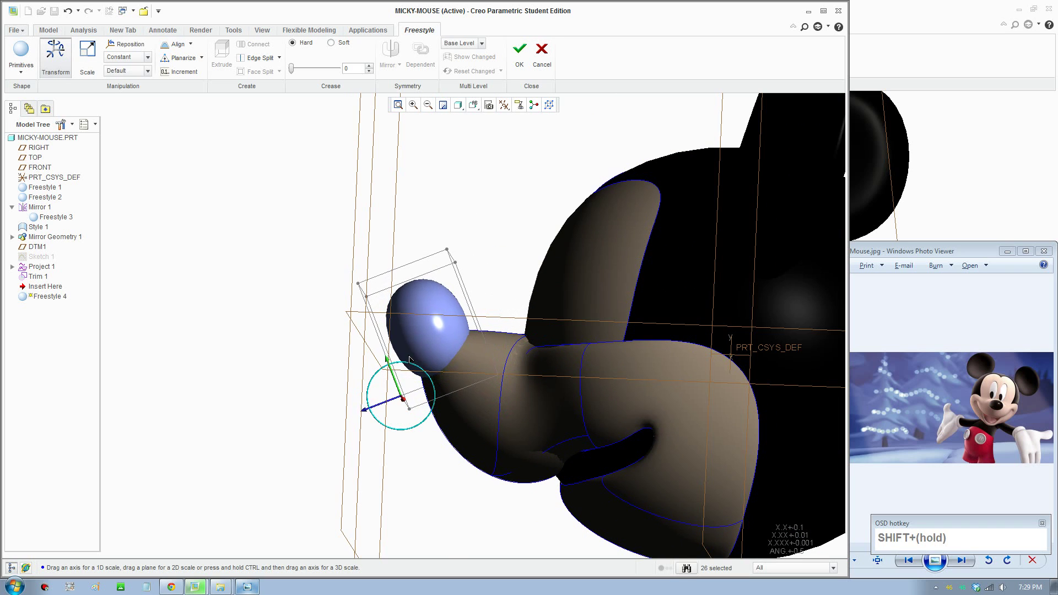
# - Switch to Windows Photo Viewer and display the Mickey Mouse side-view reference picture
pyautogui.scroll(1, 480, 393)
pyautogui.click(951, 412)
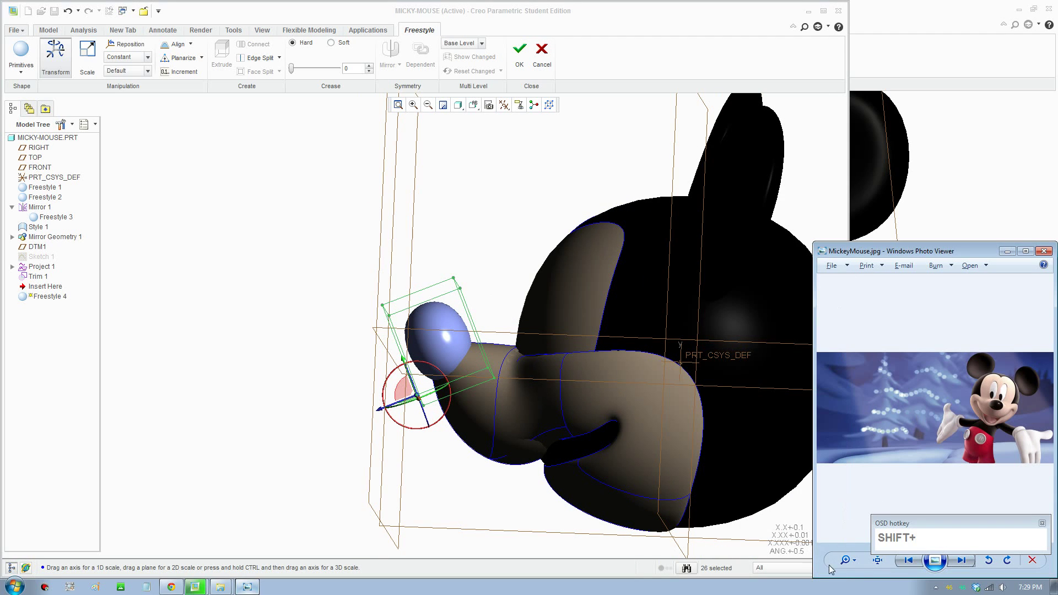
pyautogui.click(910, 561)
# - Rotate and shift the nose on the snout tip to match the side-view reference, and accept the Freestyle feature
pyautogui.moveTo(487, 356); pyautogui.dragTo(414, 410, button='middle')
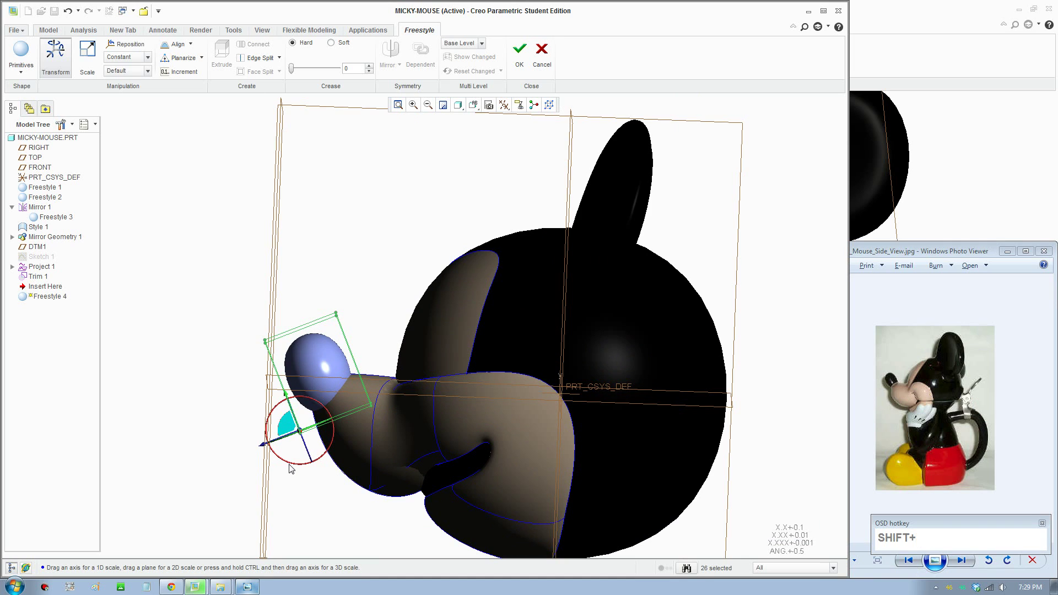
pyautogui.keyDown('shift'); pyautogui.moveTo(289, 465); pyautogui.dragTo(285, 460); pyautogui.keyUp('shift')
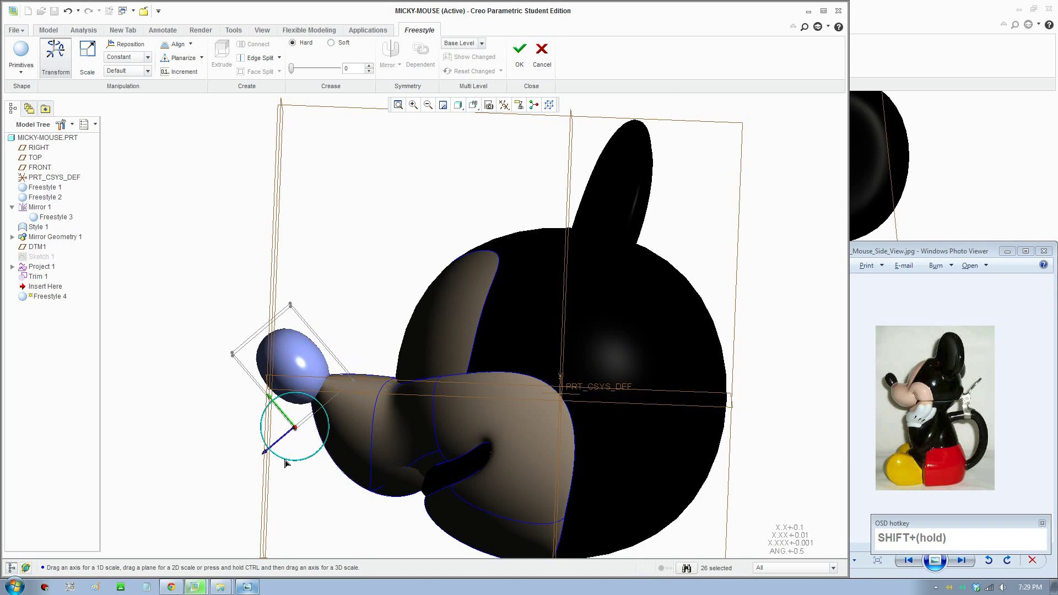
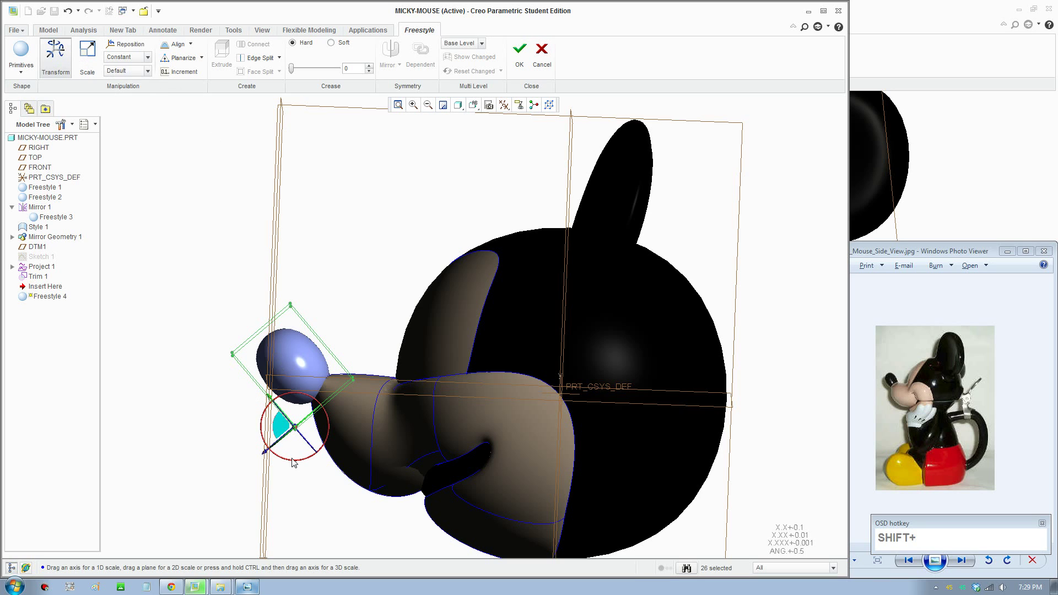
pyautogui.keyDown('shift'); pyautogui.moveTo(285, 428); pyautogui.dragTo(301, 429); pyautogui.keyUp('shift')
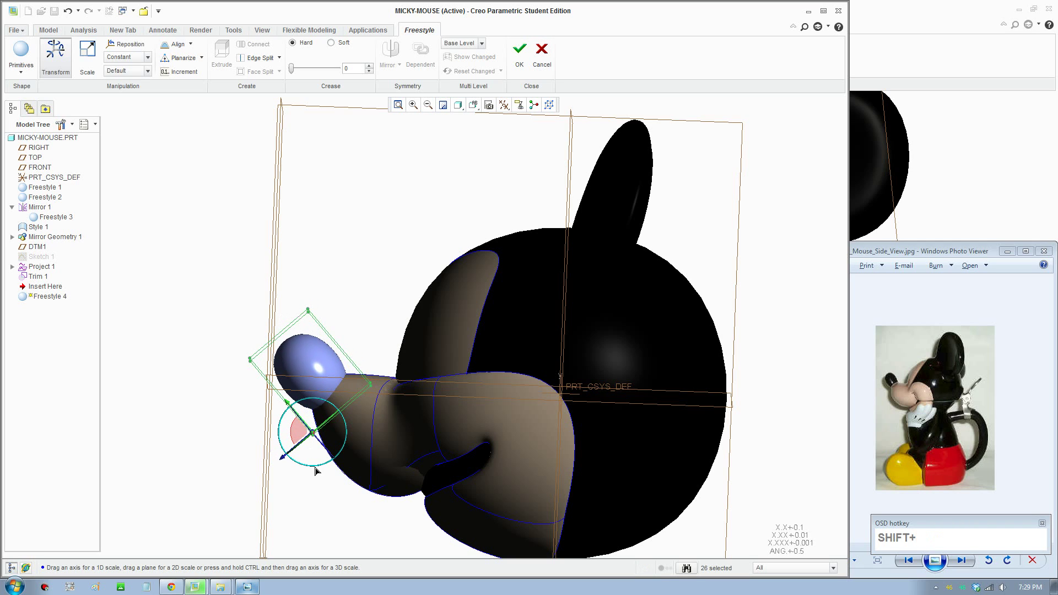
pyautogui.moveTo(314, 470); pyautogui.dragTo(309, 471)
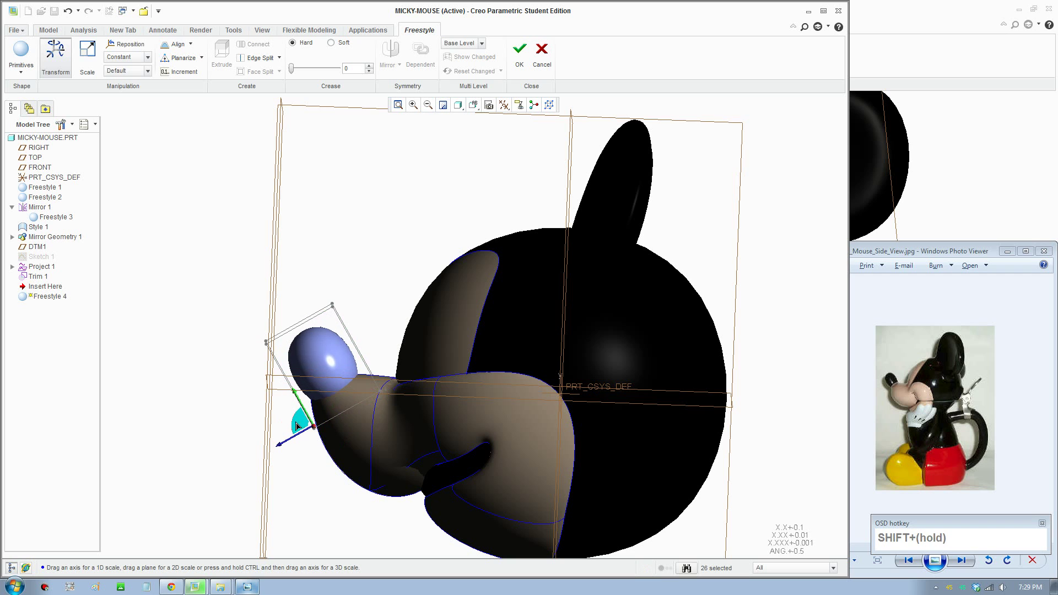
pyautogui.click(519, 53)
# - Apply the black appearance to the whole nose quilt on the snout tip
pyautogui.moveTo(402, 346); pyautogui.dragTo(471, 426, button='middle')
pyautogui.scroll(2, 469, 354)
pyautogui.scroll(-1, 443, 382)
pyautogui.click(204, 30)
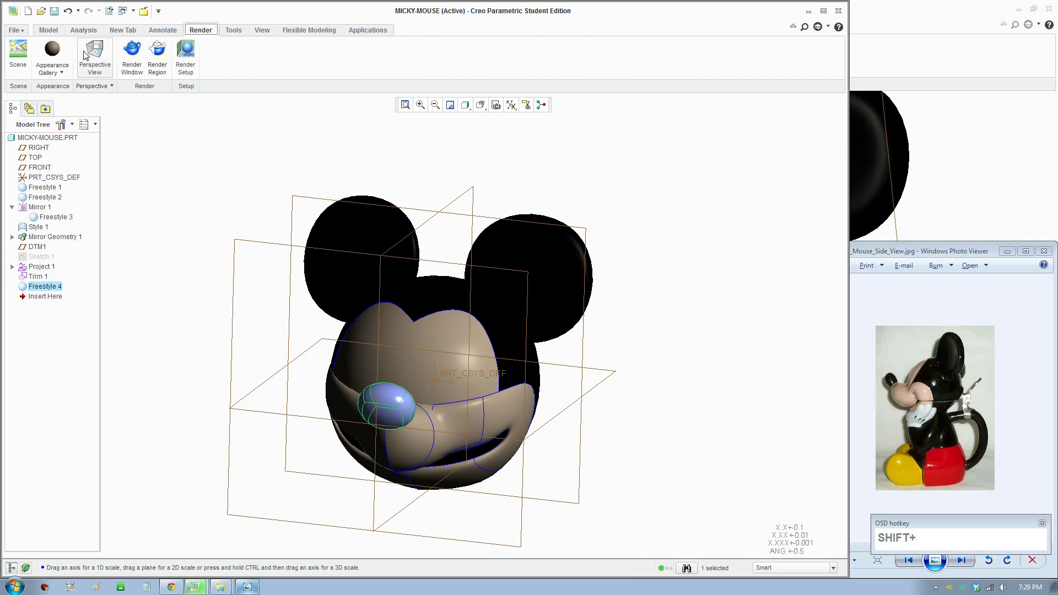
pyautogui.click(52, 58)
pyautogui.click(48, 204)
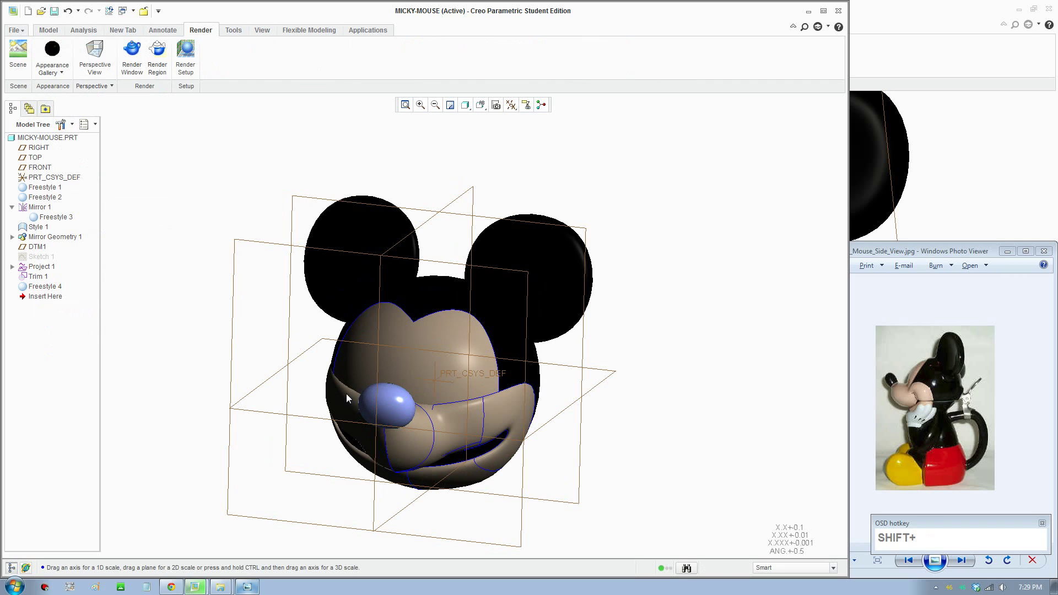
pyautogui.click(394, 395)
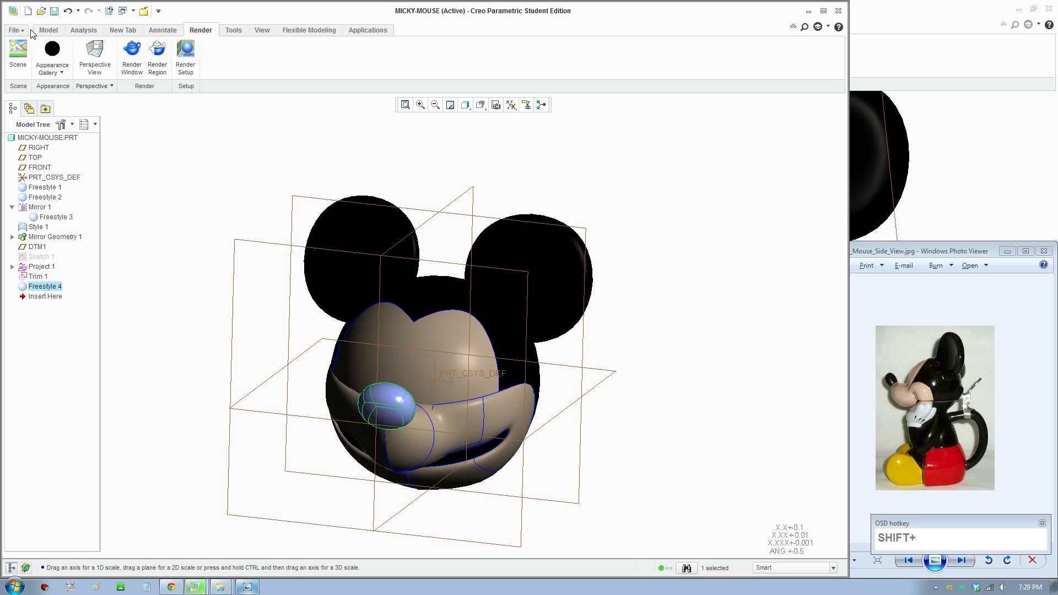
pyautogui.click(52, 50)
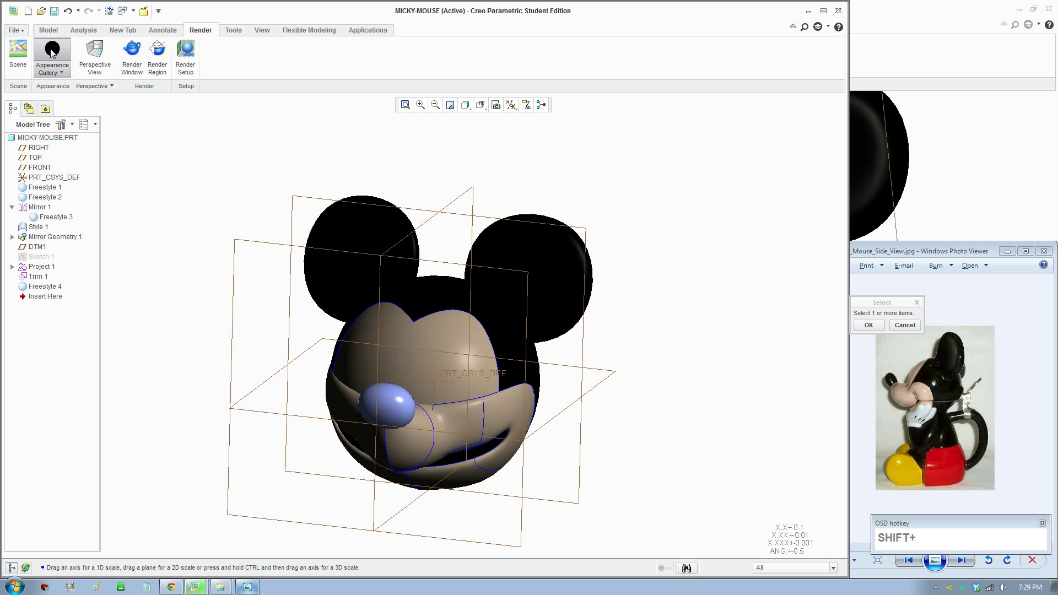
pyautogui.click(409, 404)
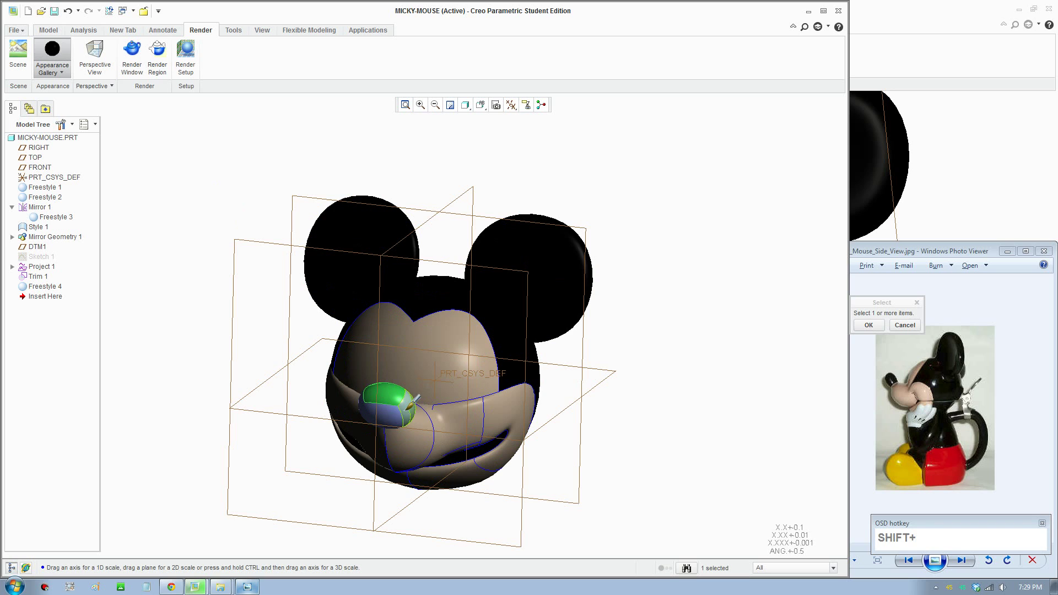
pyautogui.click(802, 568)
pyautogui.click(792, 543)
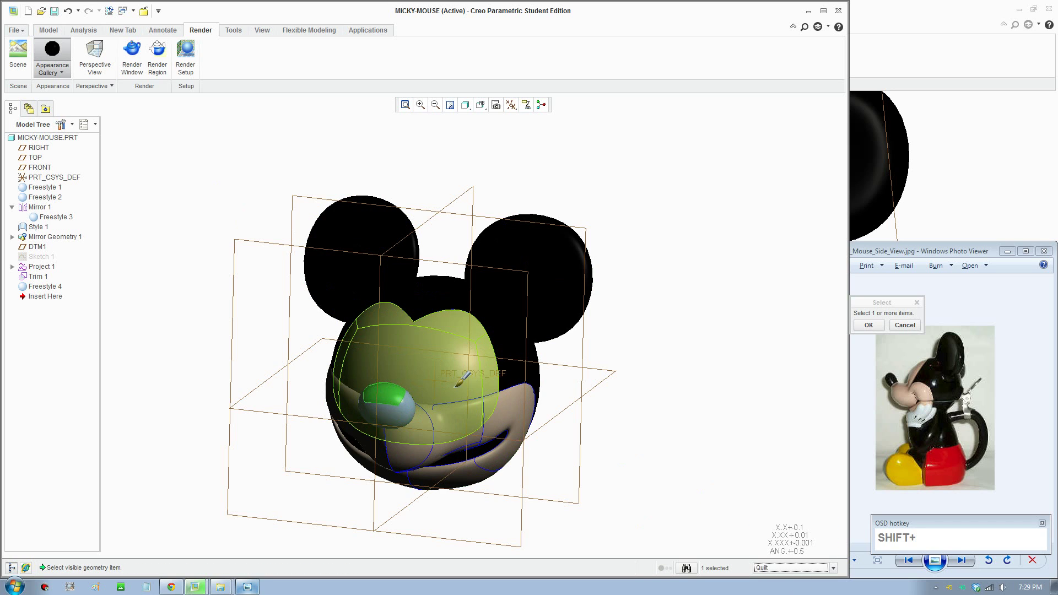
pyautogui.click(878, 325)
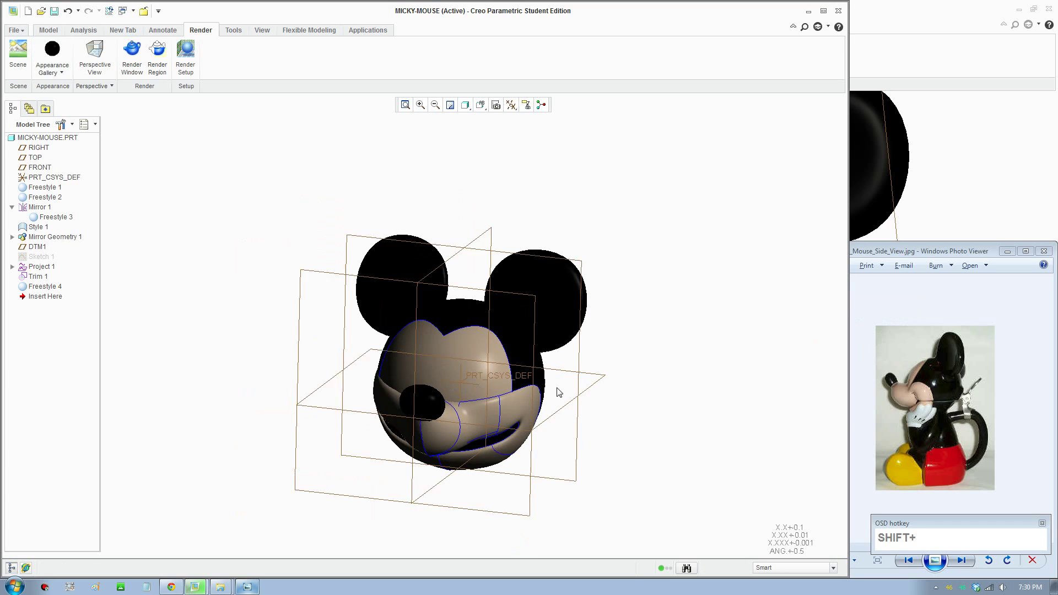
# - Start a sketch on the DTM1 datum plane with RIGHT as the right-facing reference, and orient the view to the sketch plane
pyautogui.keyDown('shift'); pyautogui.scroll(2, 514, 393); pyautogui.keyUp('shift')
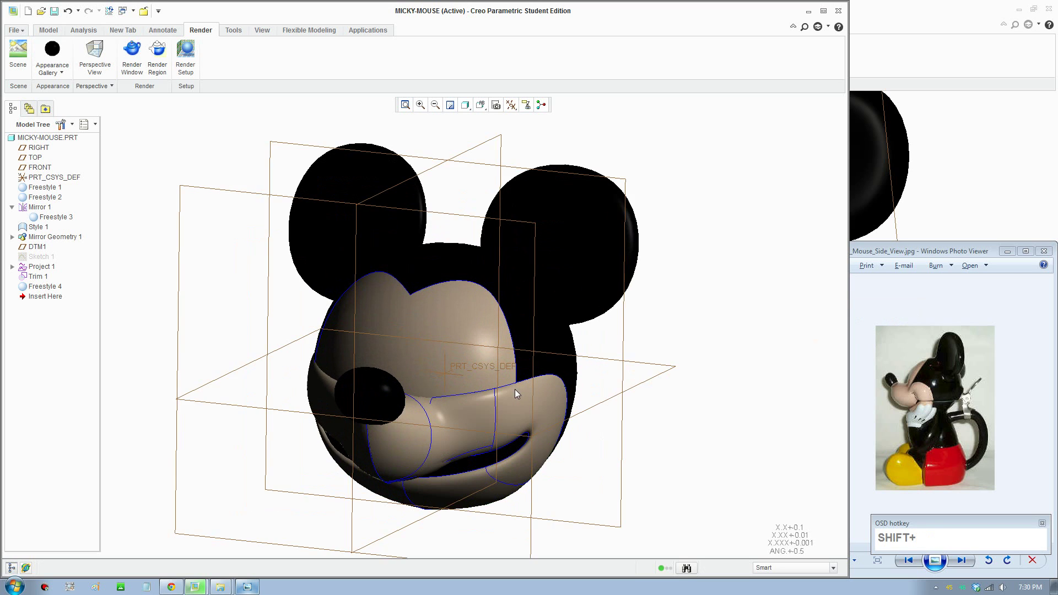
pyautogui.keyDown('shift'); pyautogui.moveTo(496, 357); pyautogui.dragTo(493, 380, button='middle'); pyautogui.keyUp('shift')
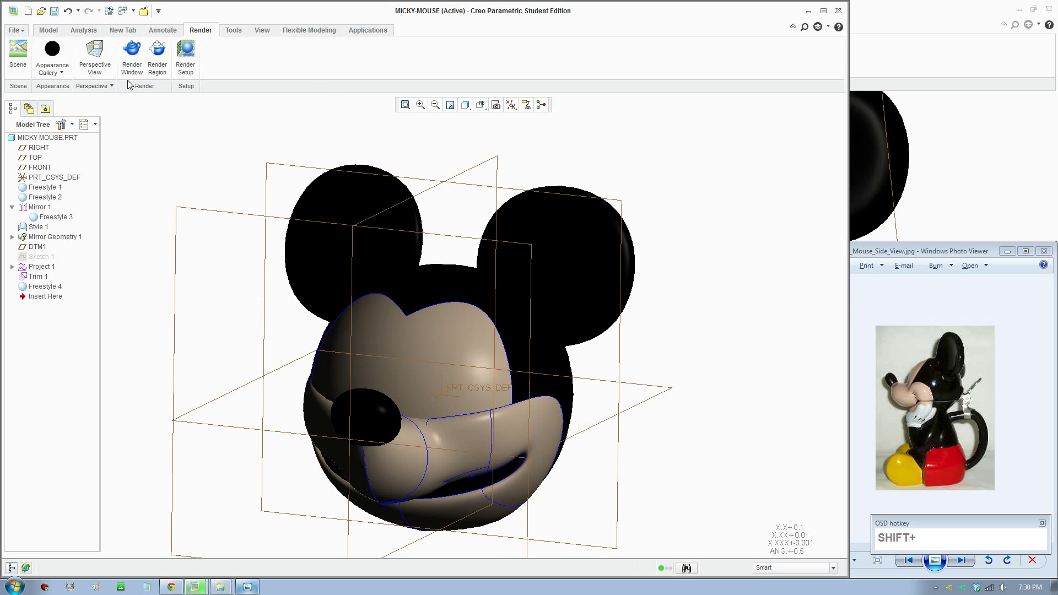
pyautogui.moveTo(617, 190); pyautogui.dragTo(439, 153, button='middle')
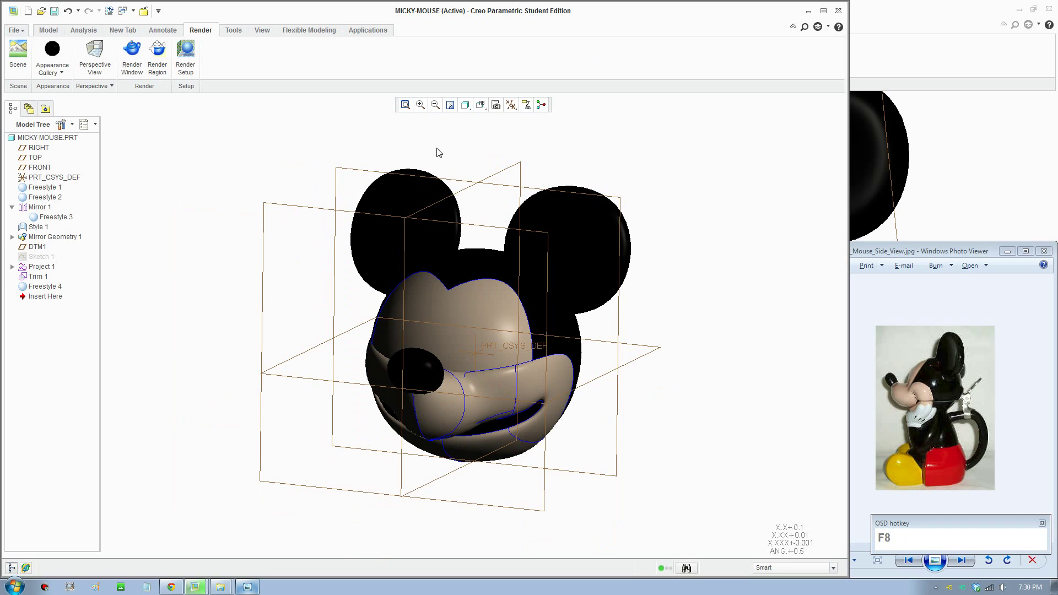
pyautogui.click(46, 30)
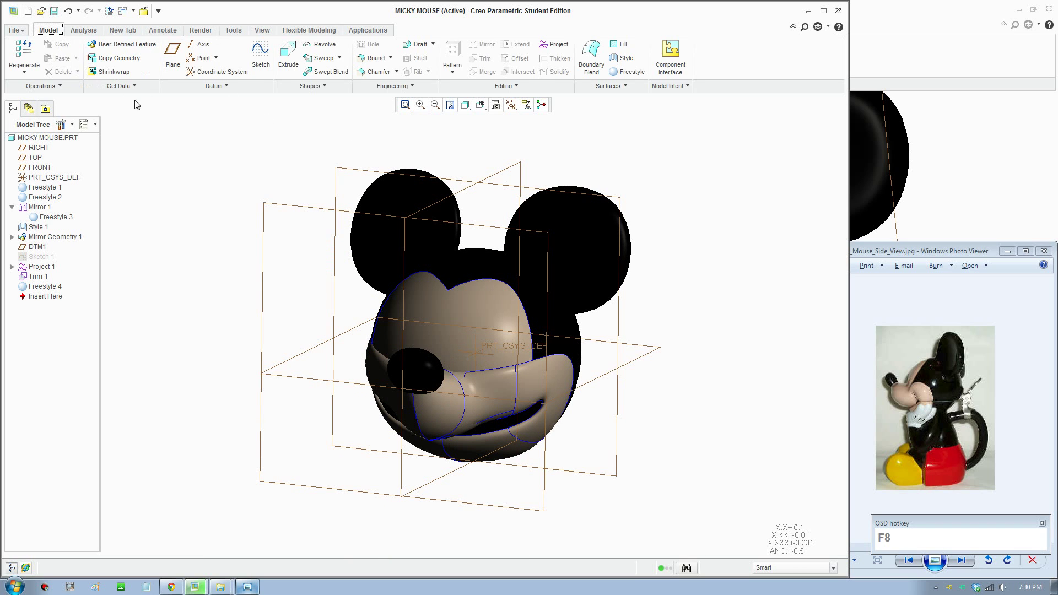
pyautogui.click(259, 65)
pyautogui.click(289, 207)
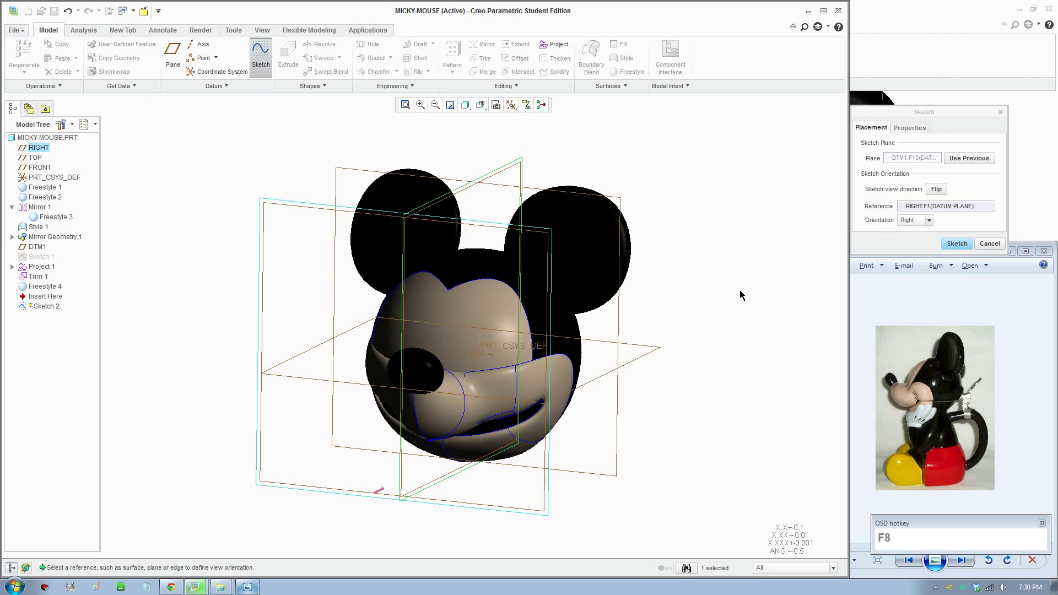
pyautogui.click(970, 246)
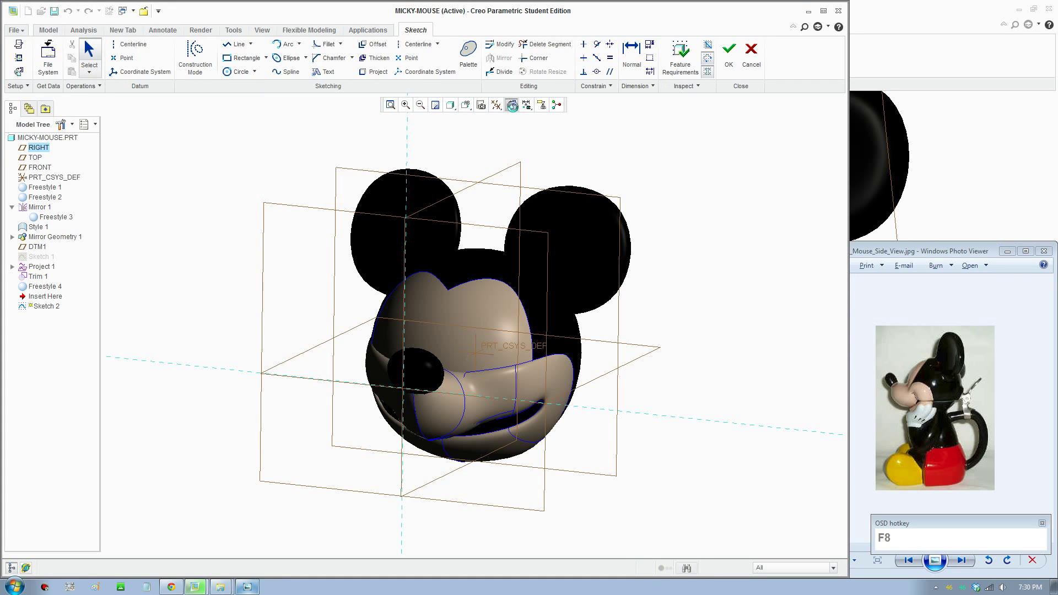
pyautogui.click(511, 105)
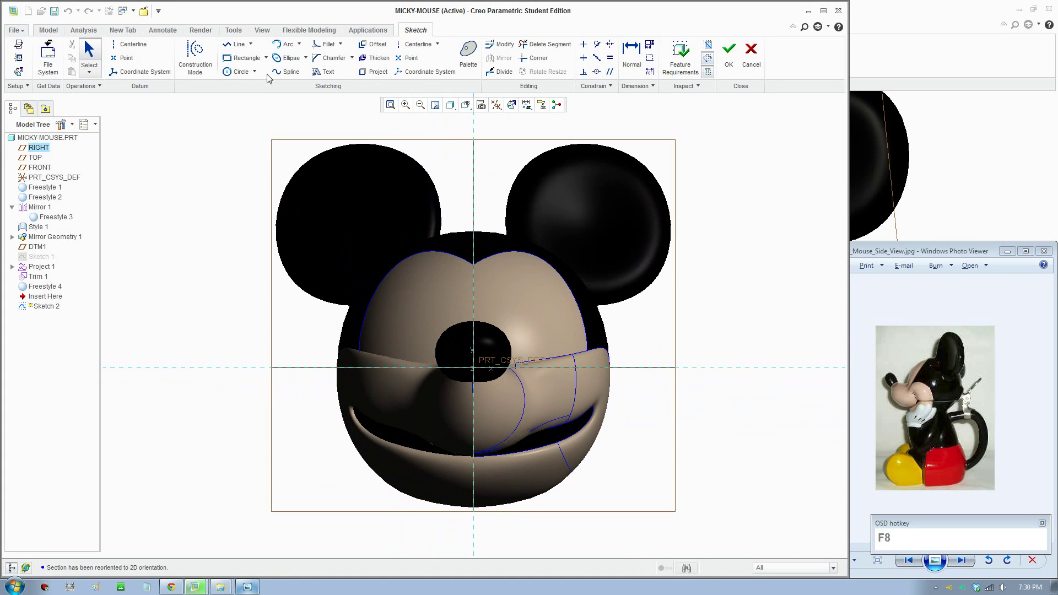
# - Sketch a tall centre-and-axis ellipse for the eye left of the vertical centreline, centred about 14.8 from it, just above the nose
pyautogui.click(305, 59)
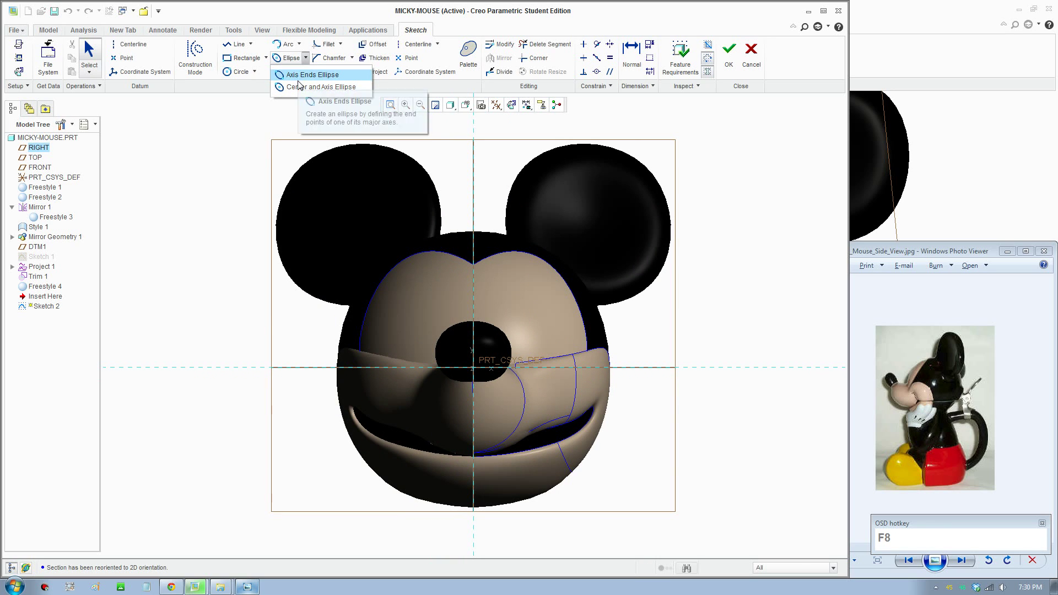
pyautogui.click(300, 87)
pyautogui.scroll(-2, 460, 341)
pyautogui.keyDown('shift'); pyautogui.moveTo(460, 340); pyautogui.dragTo(386, 349, button='middle'); pyautogui.keyUp('shift')
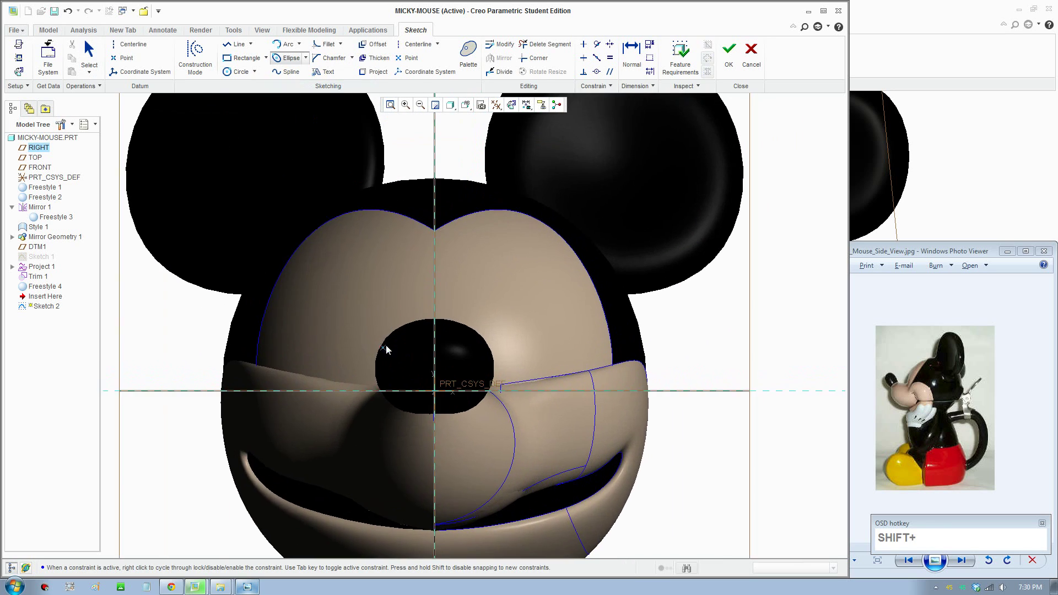
pyautogui.keyDown('shift'); pyautogui.click(366, 251); pyautogui.keyUp('shift')
pyautogui.click(399, 289)
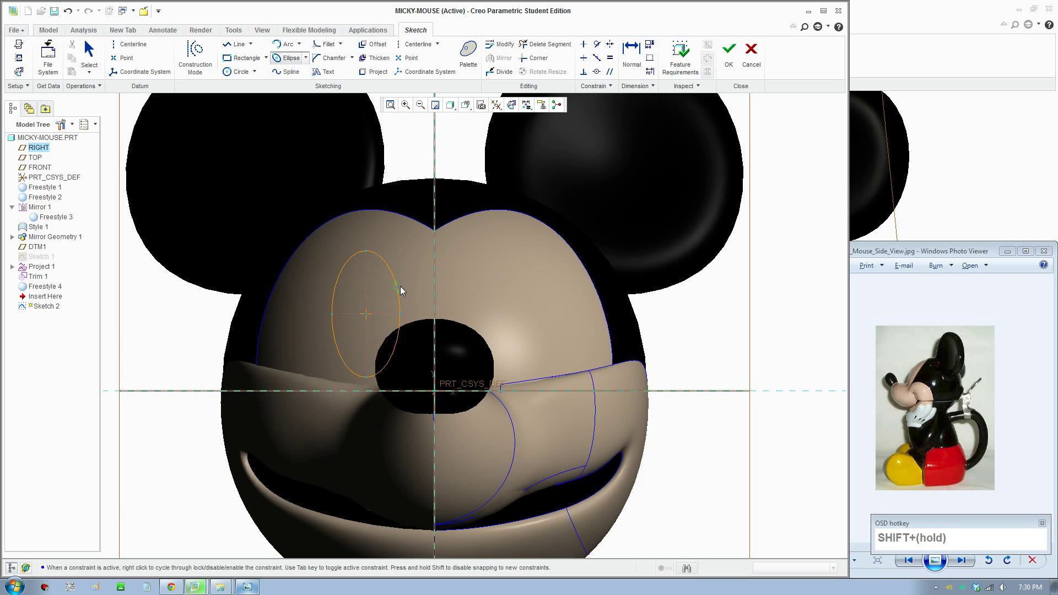
pyautogui.scroll(2, 408, 291)
pyautogui.click(88, 54)
pyautogui.scroll(-3, 364, 315)
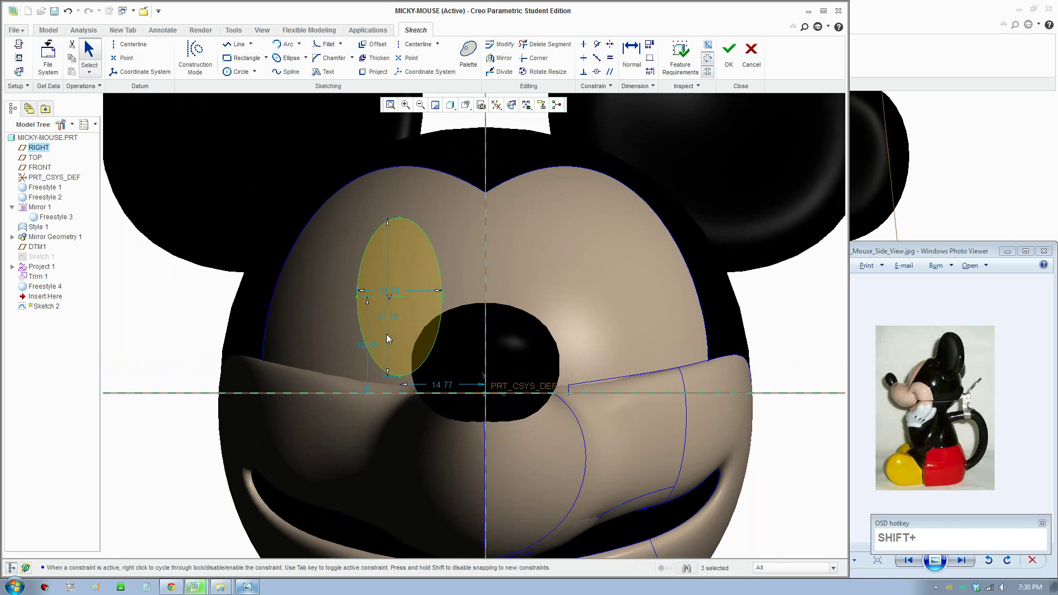
# - Set the eye ellipse's centre distance from the vertical centreline to 13.5 and its width to 15
pyautogui.doubleClick(438, 386)
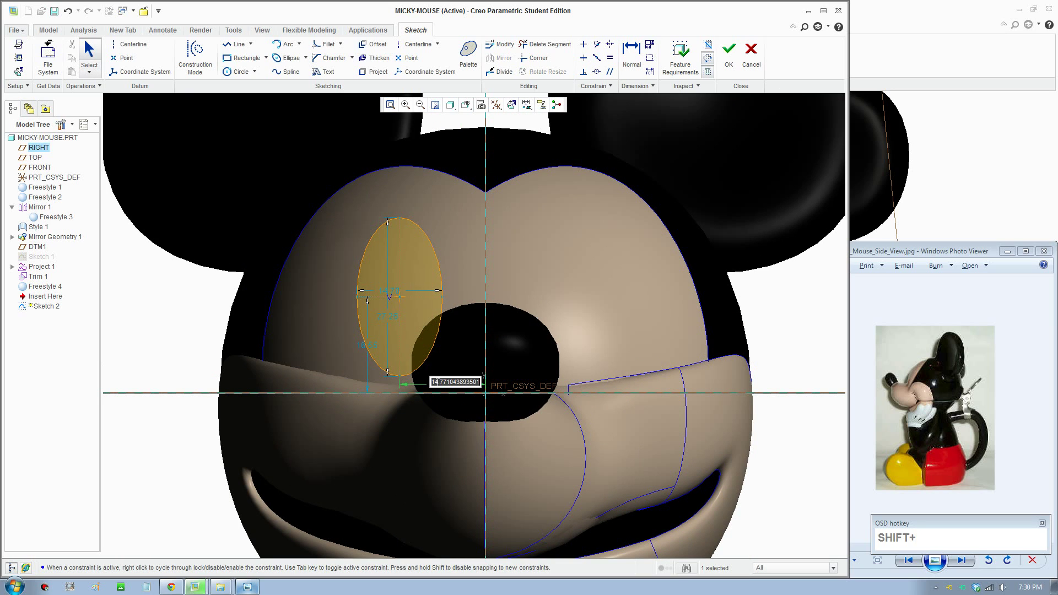
pyautogui.write('13')
pyautogui.press('Return')
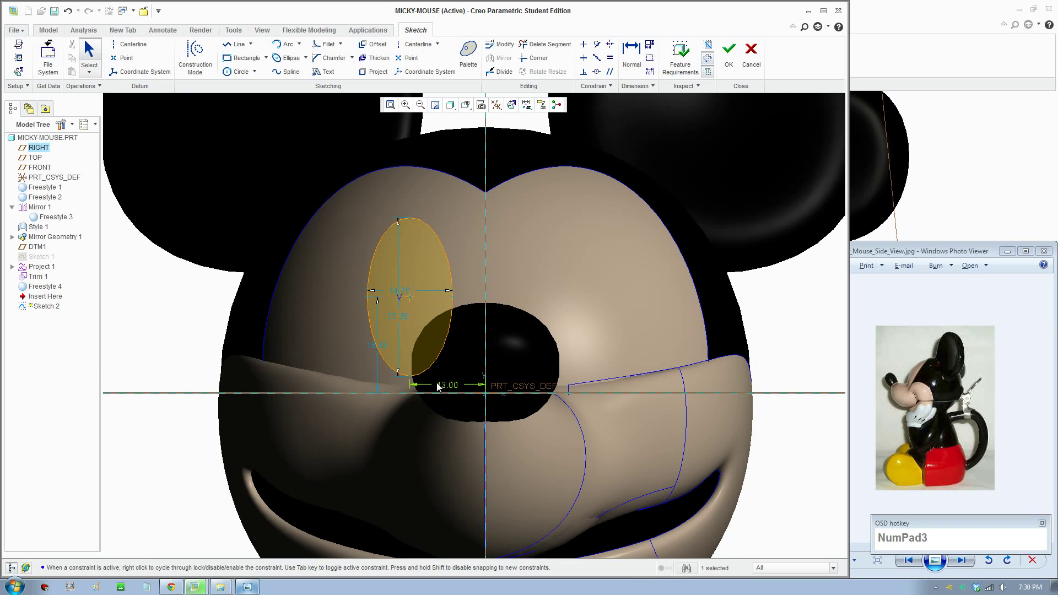
pyautogui.doubleClick(448, 386)
pyautogui.press('Return')
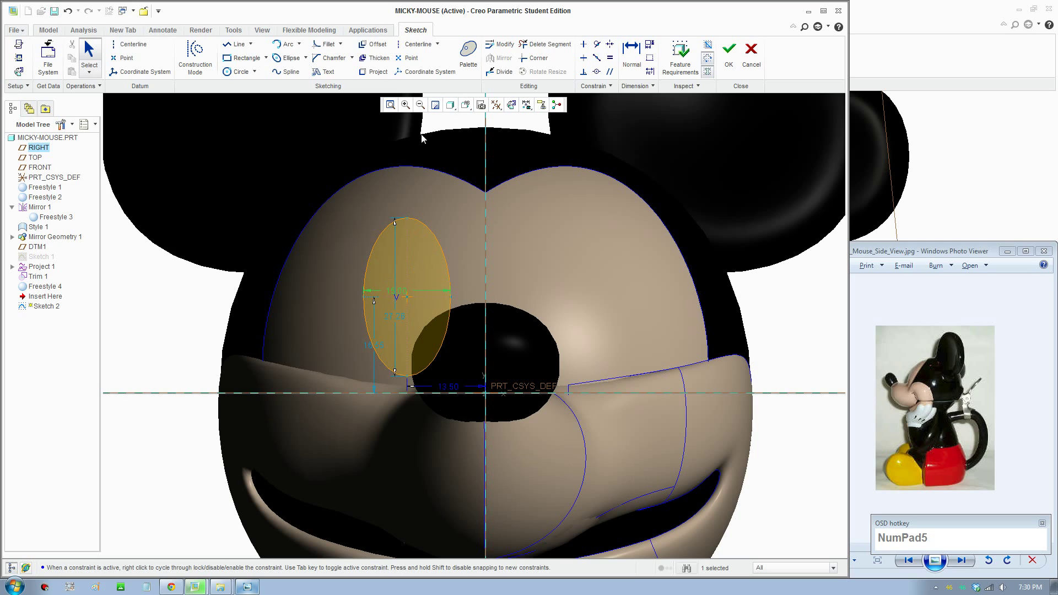
# - Offset the eye ellipse by -1 to create a smaller outline inside it
pyautogui.moveTo(310, 186); pyautogui.dragTo(469, 434)
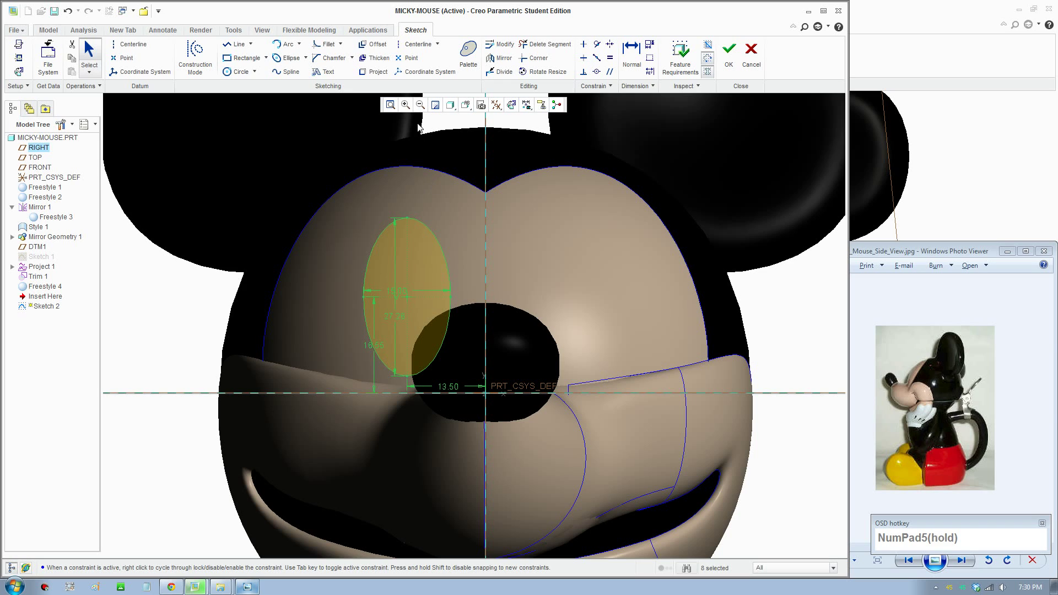
pyautogui.click(374, 44)
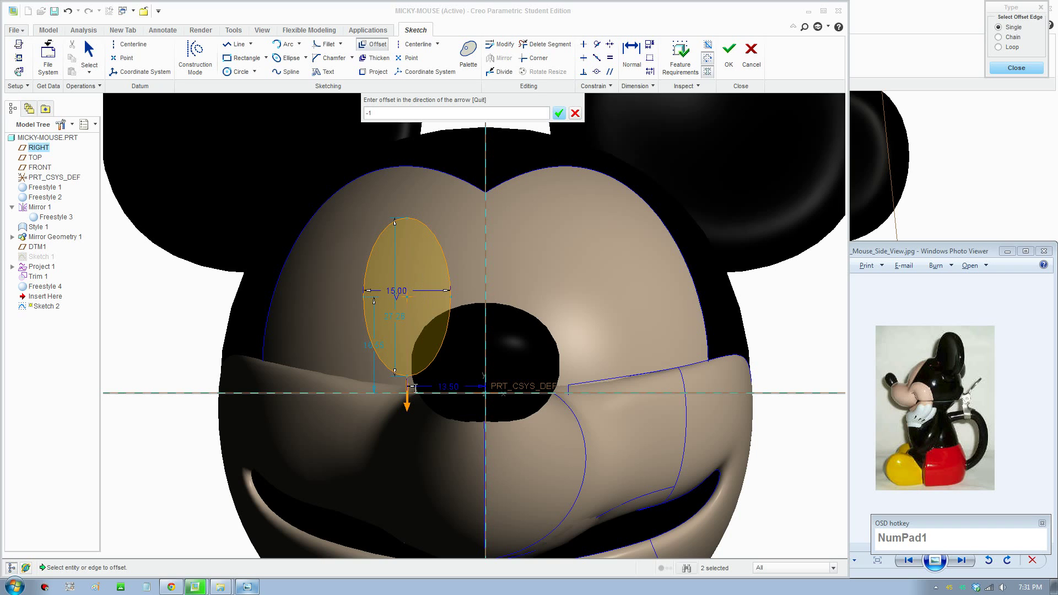
pyautogui.press('Return')
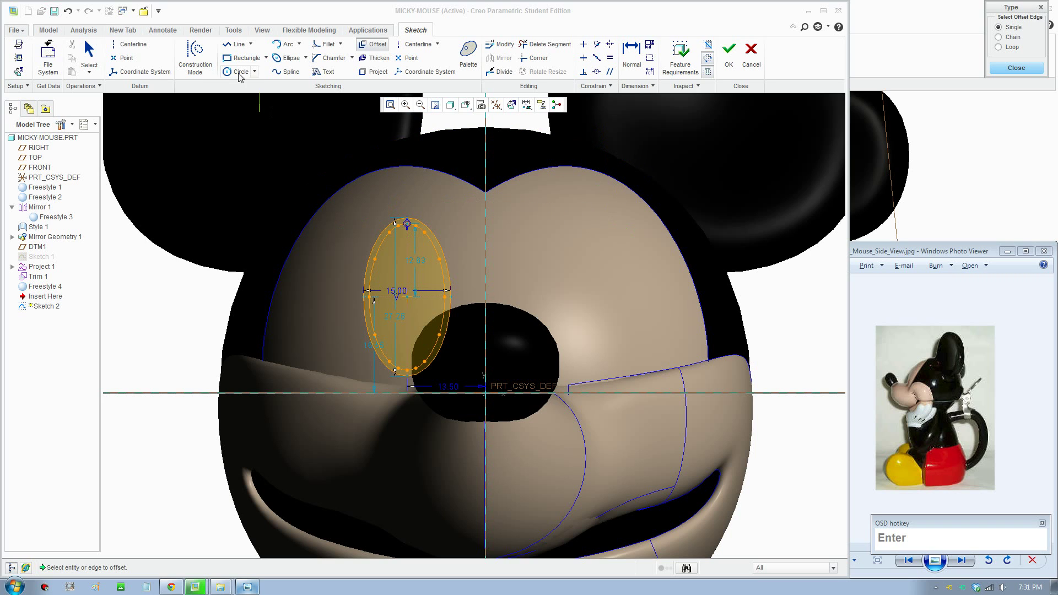
# - Sketch a small upright ellipse for the pupil in the lower part of the eye, inside the offset outline
pyautogui.click(279, 62)
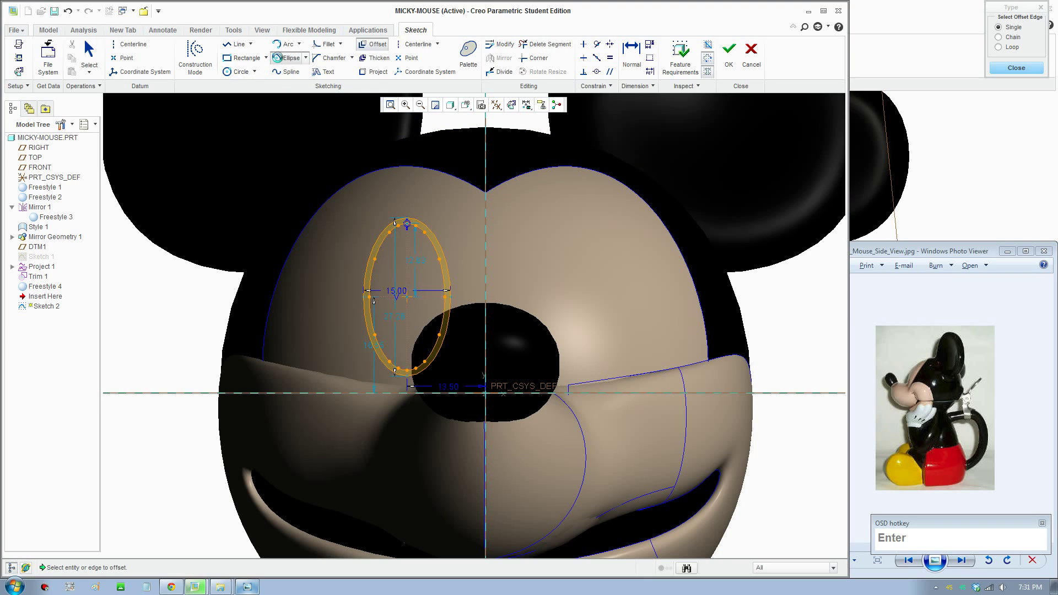
pyautogui.scroll(-3, 417, 280)
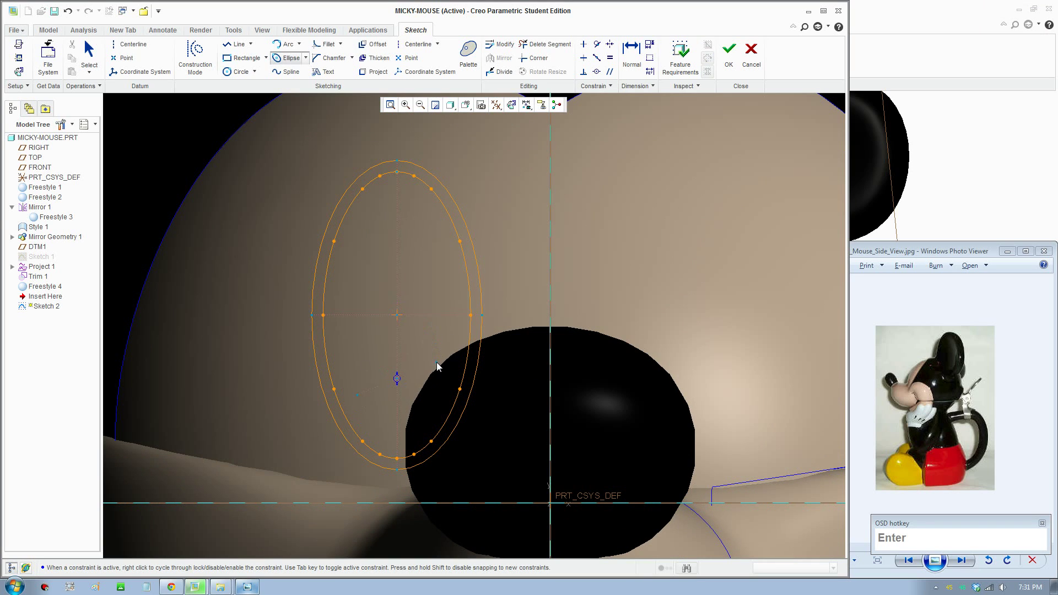
pyautogui.click(400, 305)
pyautogui.scroll(7, 437, 361)
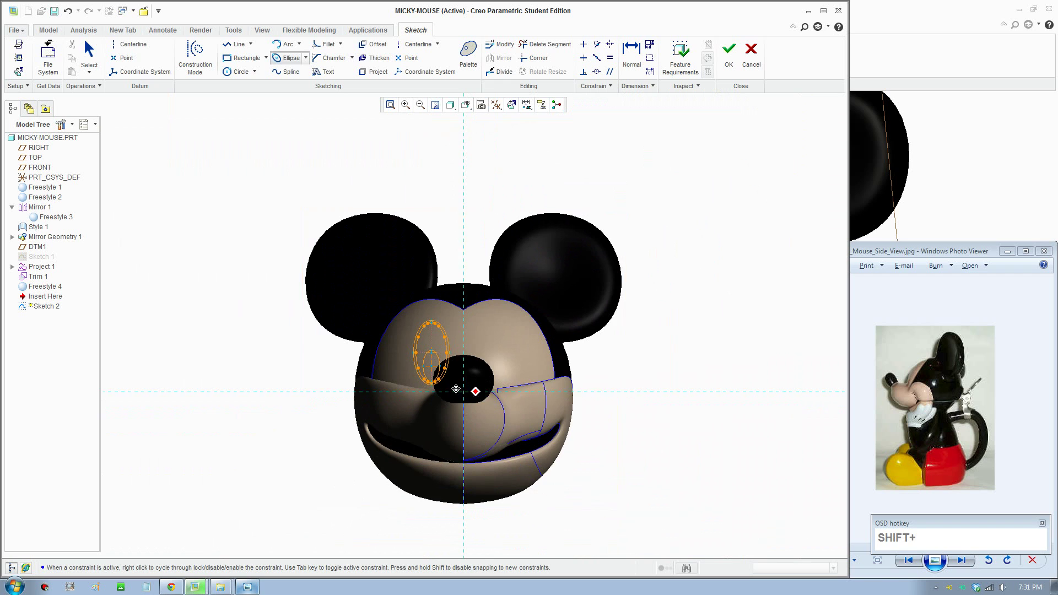
pyautogui.keyDown('shift'); pyautogui.moveTo(453, 393); pyautogui.dragTo(424, 389, button='middle'); pyautogui.keyUp('shift')
pyautogui.scroll(-1, 424, 389)
pyautogui.scroll(-3, 425, 392)
pyautogui.middleClick(358, 330)
pyautogui.scroll(-3, 338, 300)
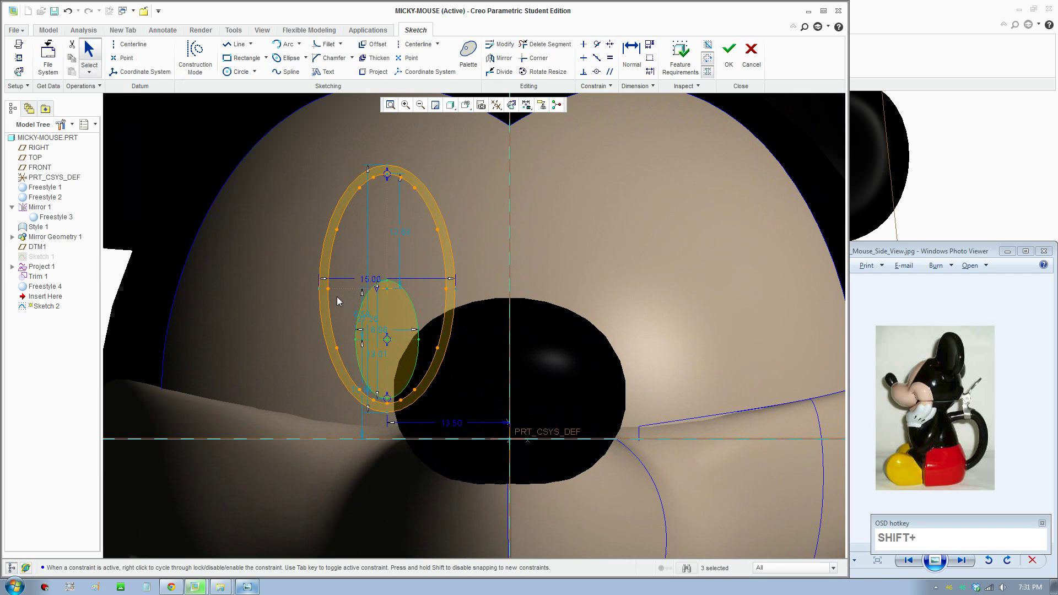
pyautogui.scroll(-3, 382, 355)
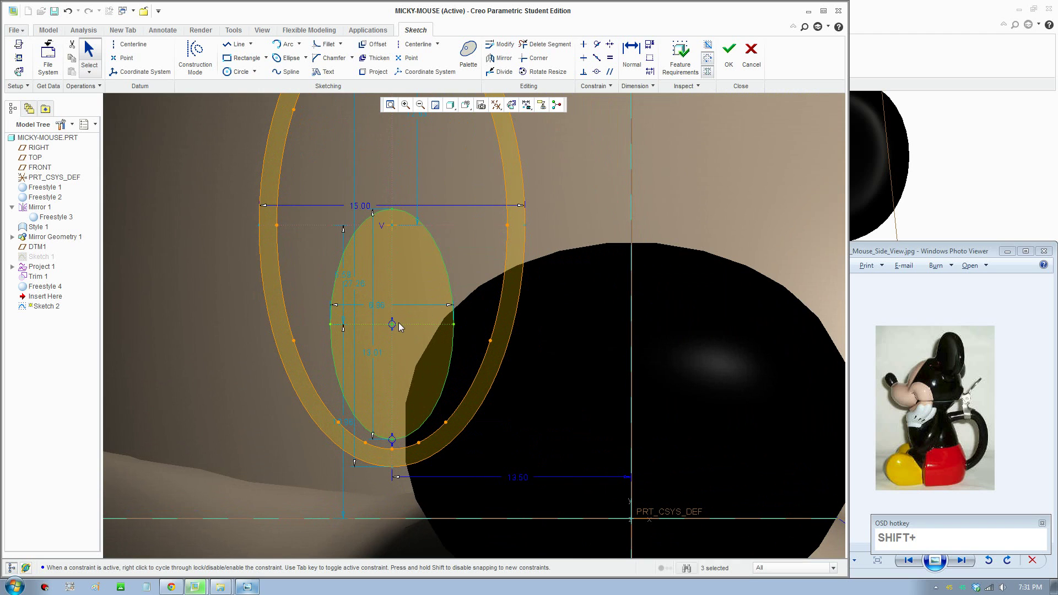
# - Try to shift the pupil ellipse slightly upward by its centre, and undo the pupil ellipse
pyautogui.moveTo(392, 326); pyautogui.dragTo(393, 315)
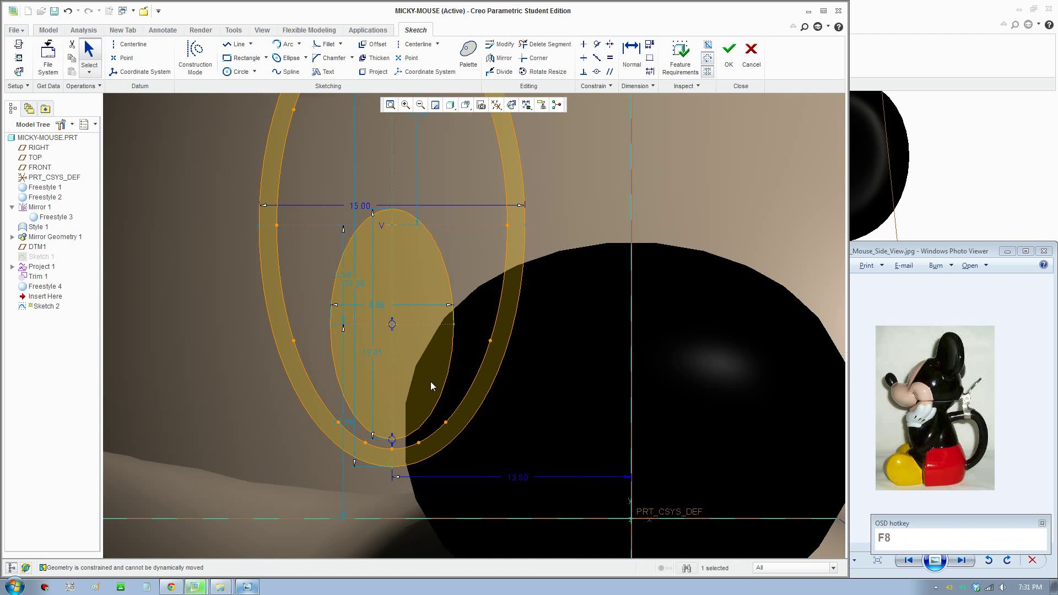
pyautogui.scroll(2, 431, 381)
pyautogui.hotkey('ctrl', 'z')
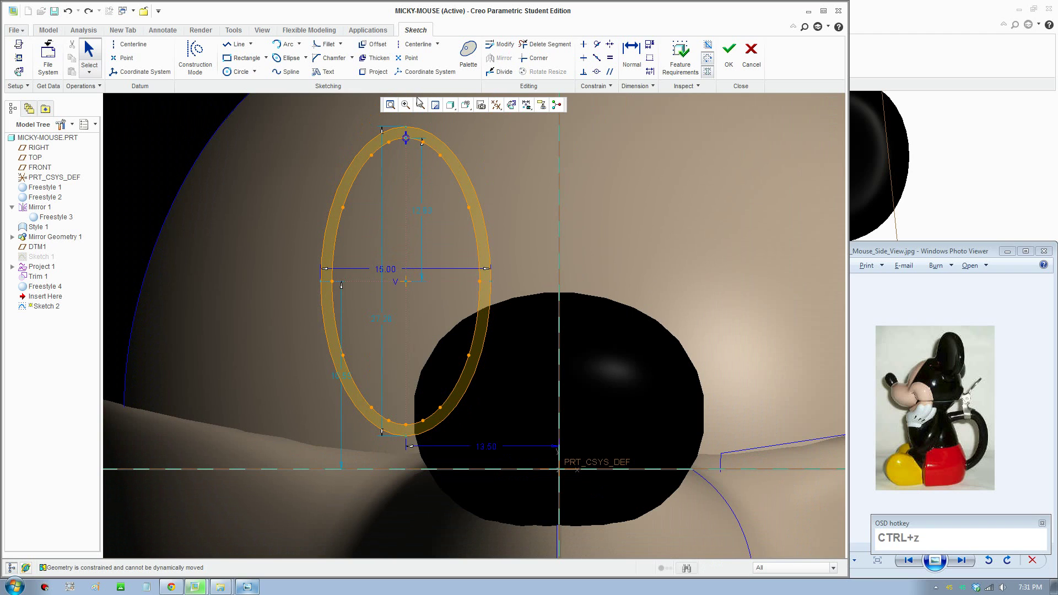
# - Sketch a new upright pupil ellipse centred on the eye's vertical axis, reaching down to the outer eye ellipse's lower end
pyautogui.click(276, 58)
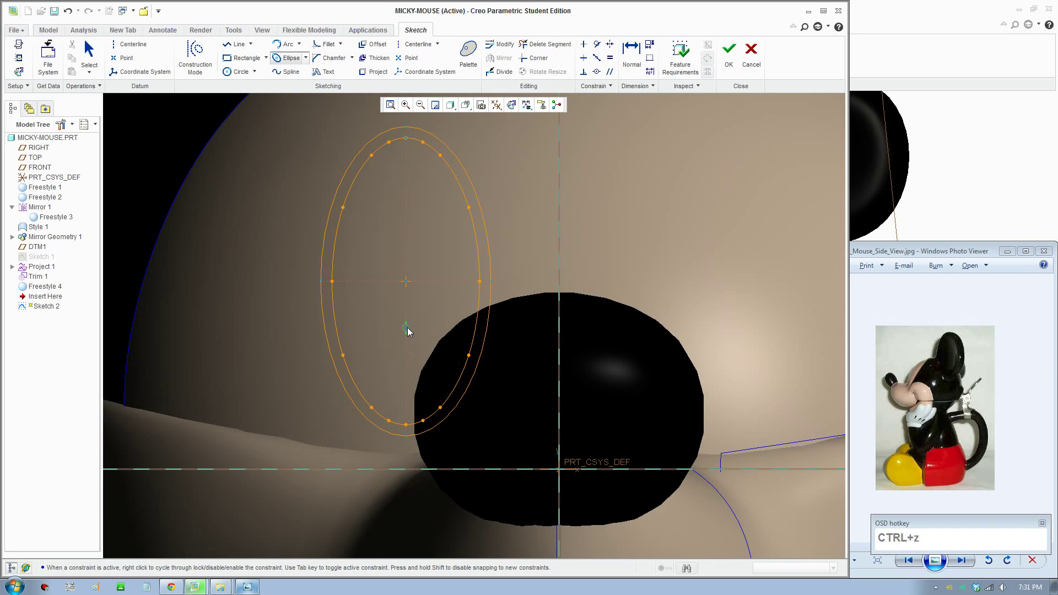
pyautogui.click(406, 223)
pyautogui.click(363, 325)
pyautogui.click(89, 58)
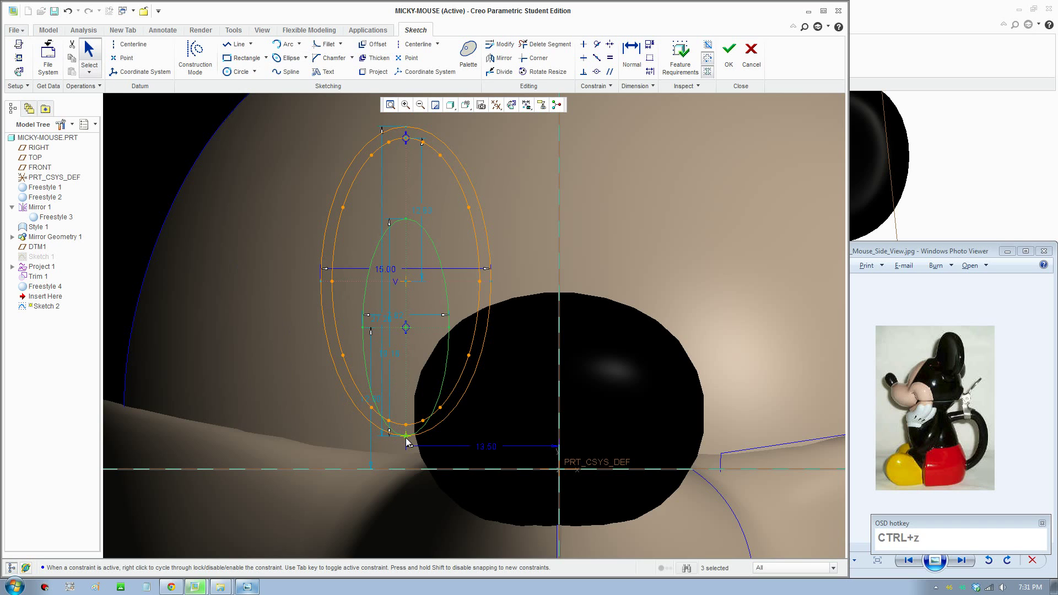
# - Try to shift the pupil ellipse and set its height to 17, and undo both the change and the pupil ellipse
pyautogui.moveTo(406, 437); pyautogui.dragTo(405, 423)
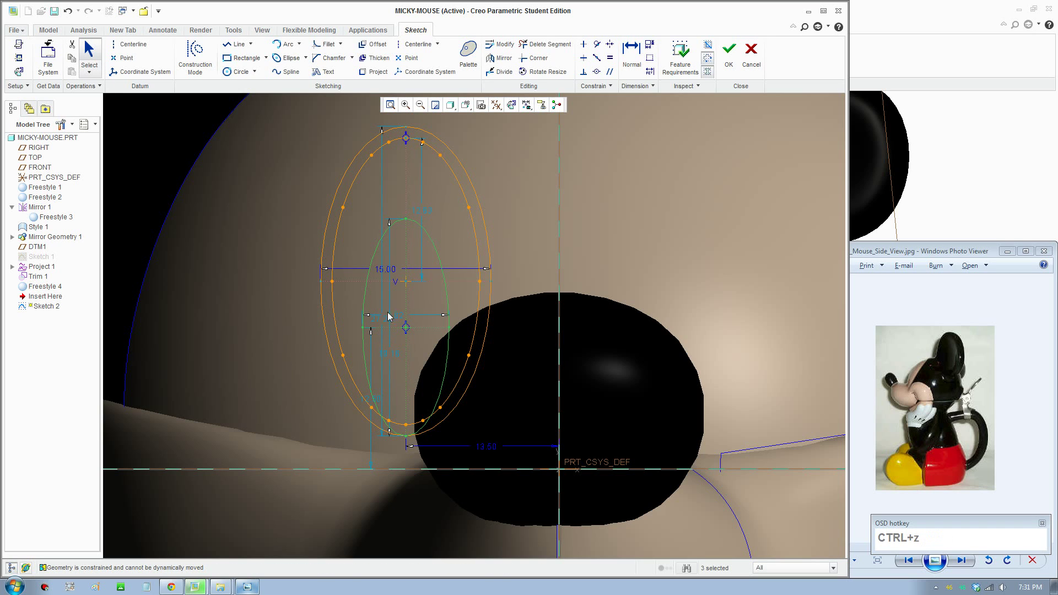
pyautogui.click(390, 347)
pyautogui.write('17')
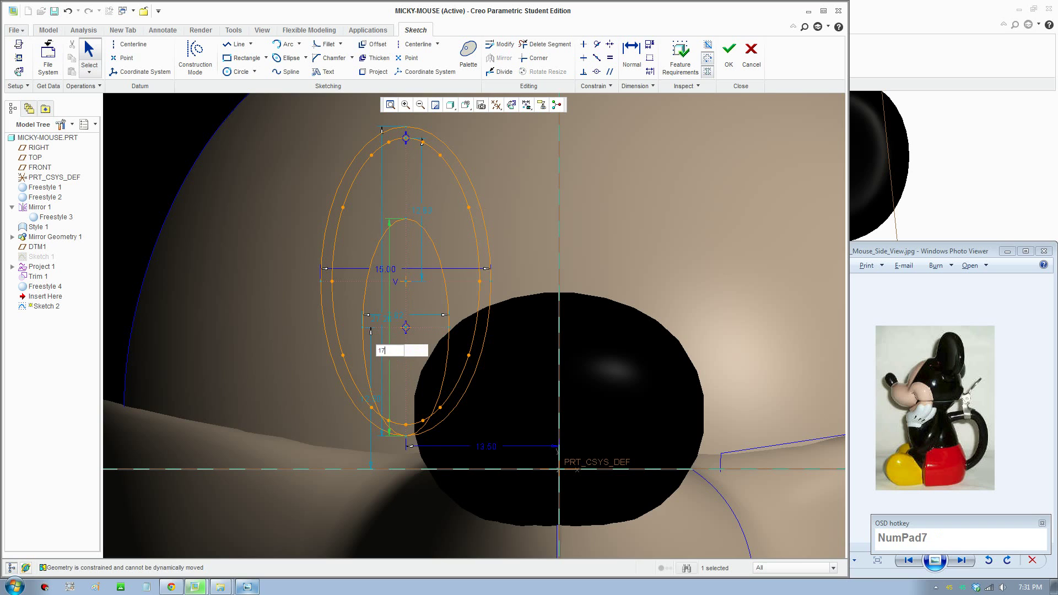
pyautogui.press('Return')
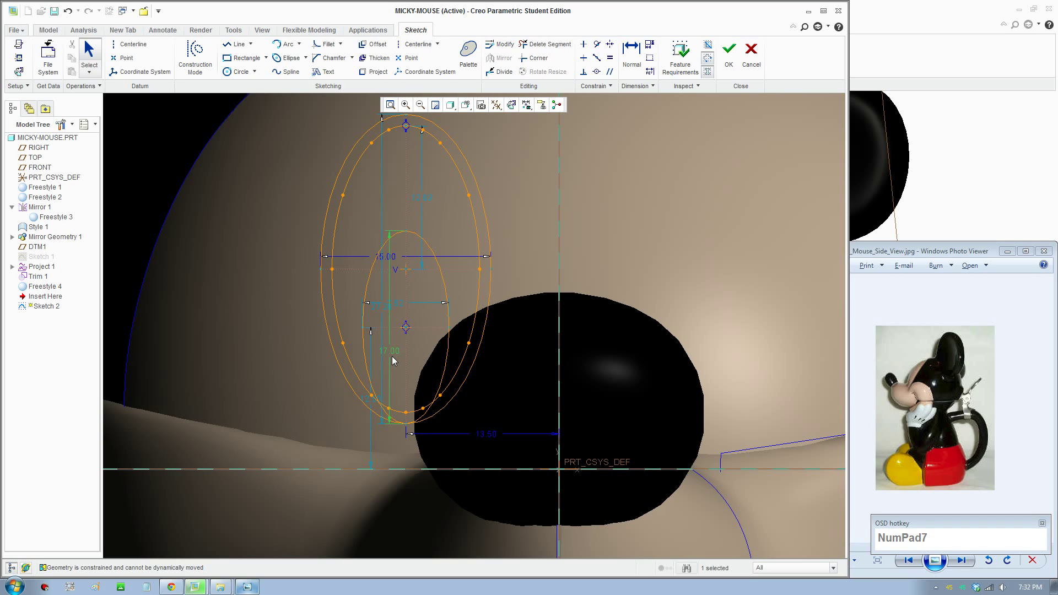
pyautogui.hotkey('ctrl', 'z')
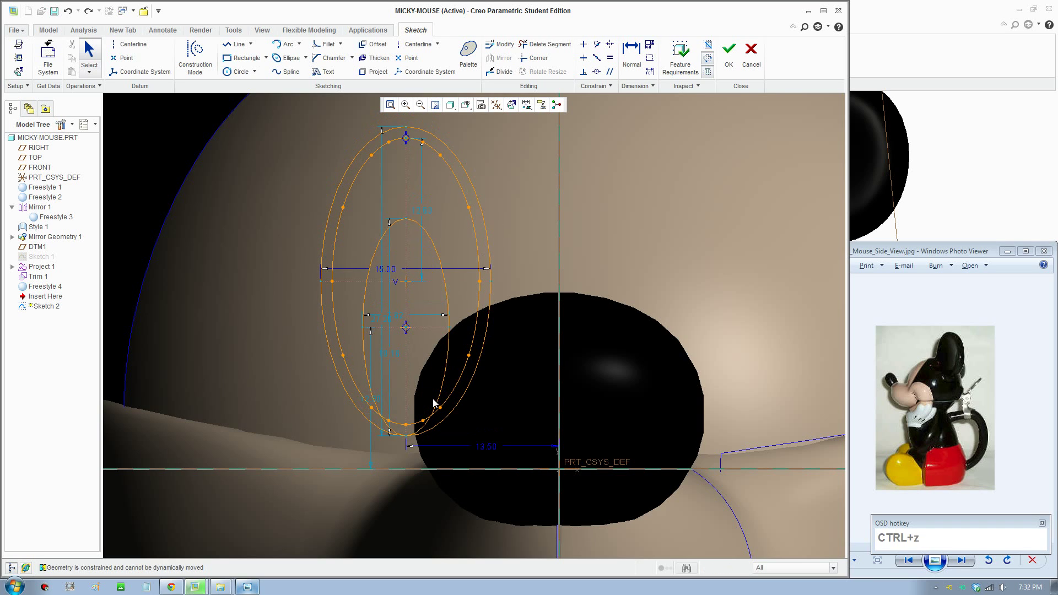
pyautogui.hotkey('ctrl', 'z')
# - Sketch a new upright pupil ellipse on the eye's vertical axis, in the lower part of the eye and inside the offset outline
pyautogui.click(288, 58)
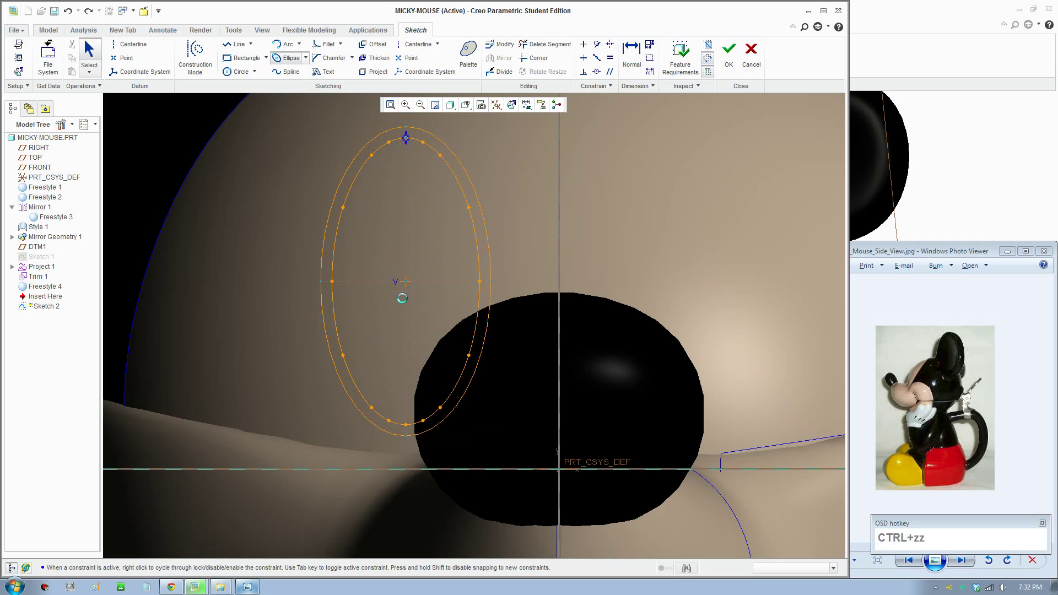
pyautogui.click(403, 200)
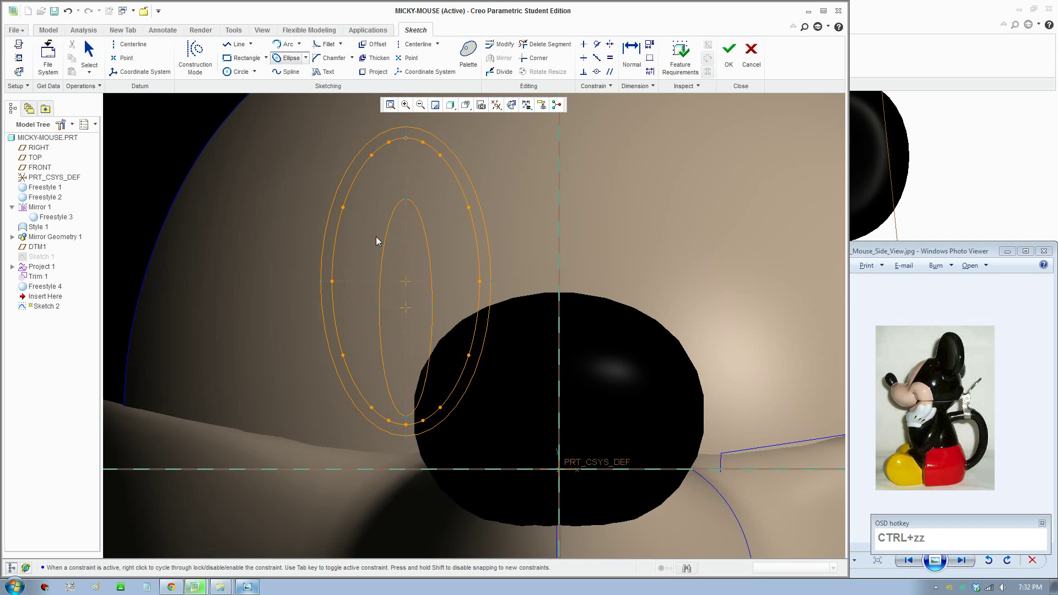
pyautogui.scroll(-5, 430, 326)
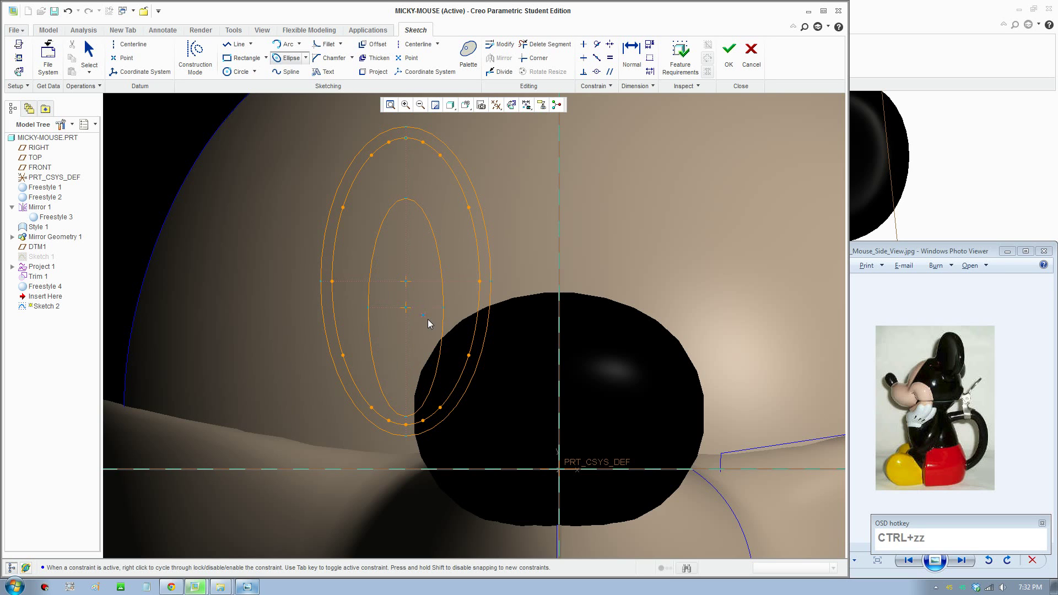
pyautogui.click(444, 332)
pyautogui.middleClick(443, 333)
# - Set the horizontal distance from the eye's centre to the head's vertical reference to 15
pyautogui.scroll(3, 435, 327)
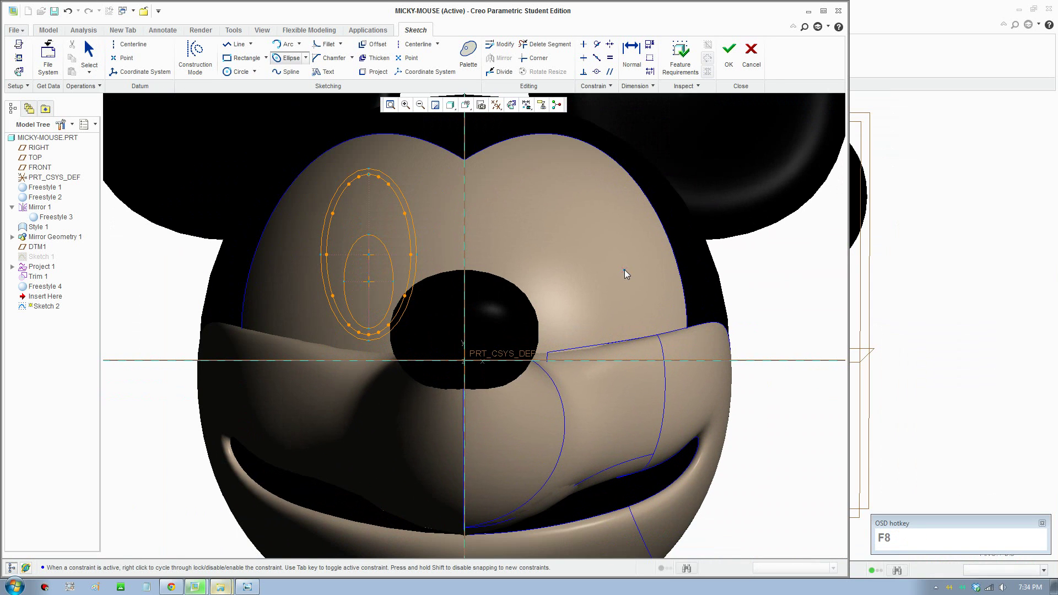
pyautogui.scroll(-3, 626, 274)
pyautogui.scroll(3, 689, 277)
pyautogui.scroll(-3, 417, 292)
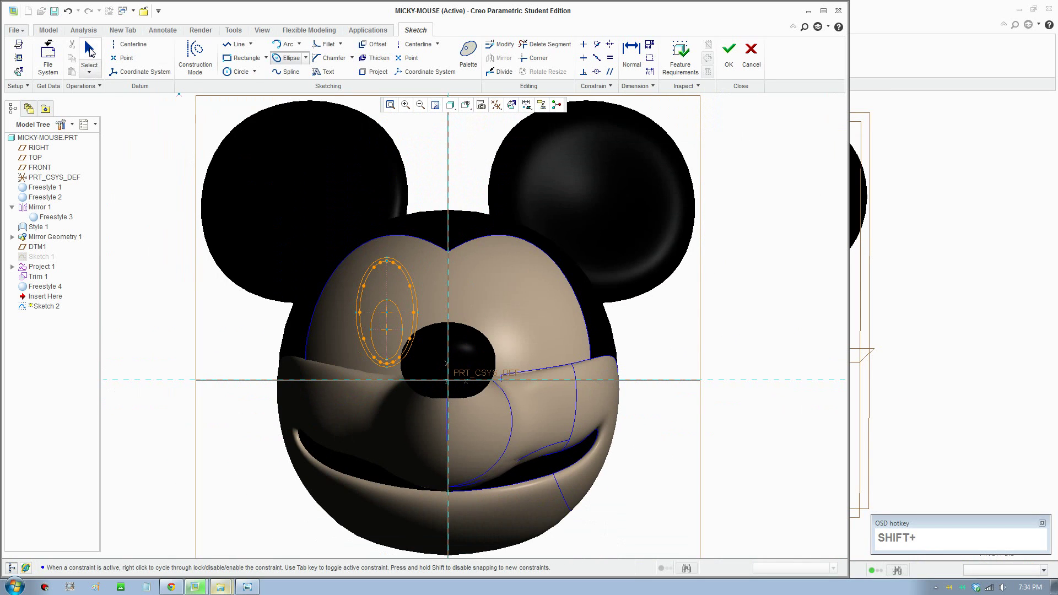
pyautogui.click(92, 63)
pyautogui.scroll(2, 327, 289)
pyautogui.doubleClick(465, 422)
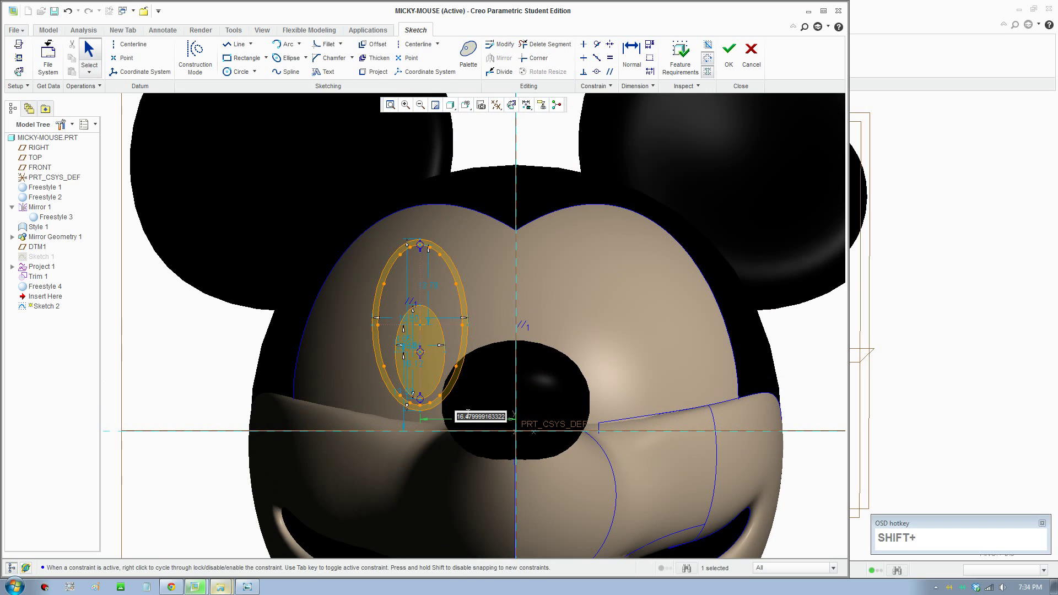
pyautogui.write('15')
pyautogui.press('Return')
pyautogui.scroll(-2, 485, 392)
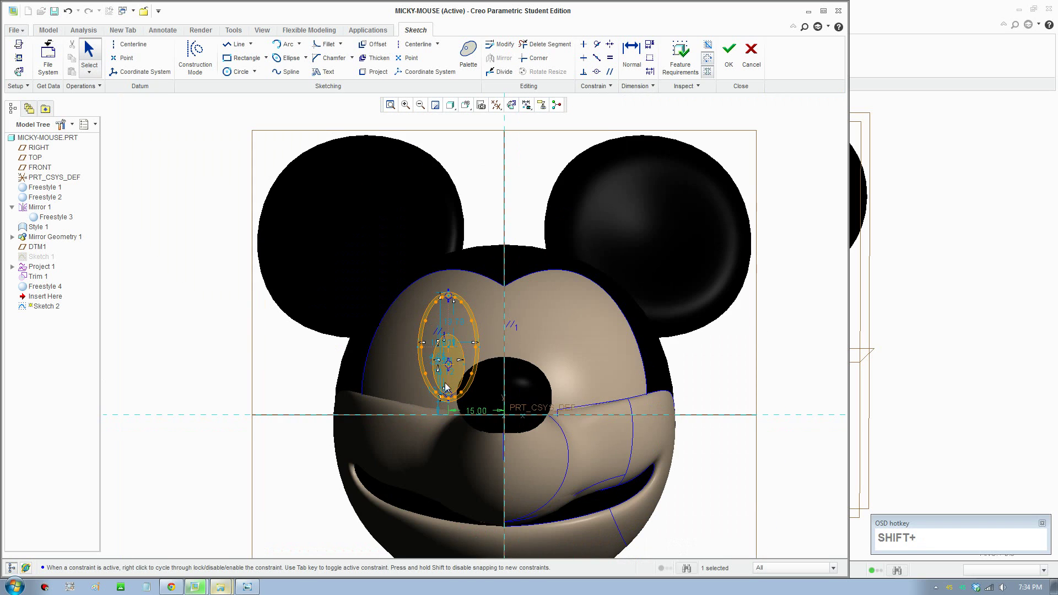
# - Add a vertical centreline along the middle of the head as the mirror axis for the eye
pyautogui.keyDown('shift'); pyautogui.moveTo(484, 393); pyautogui.dragTo(396, 381, button='middle'); pyautogui.keyUp('shift')
pyautogui.moveTo(286, 250); pyautogui.dragTo(397, 404)
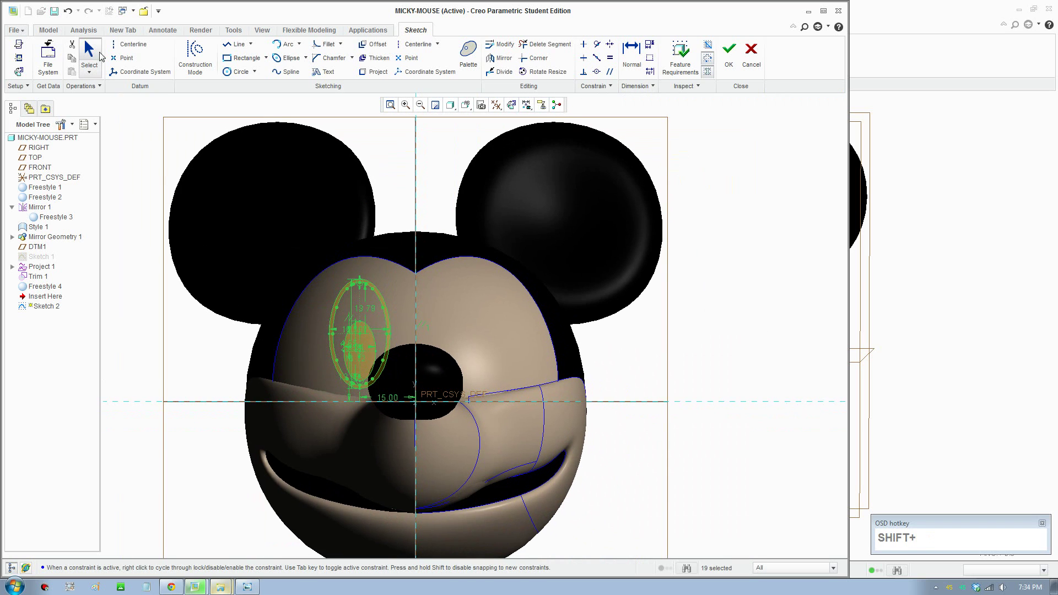
pyautogui.click(132, 44)
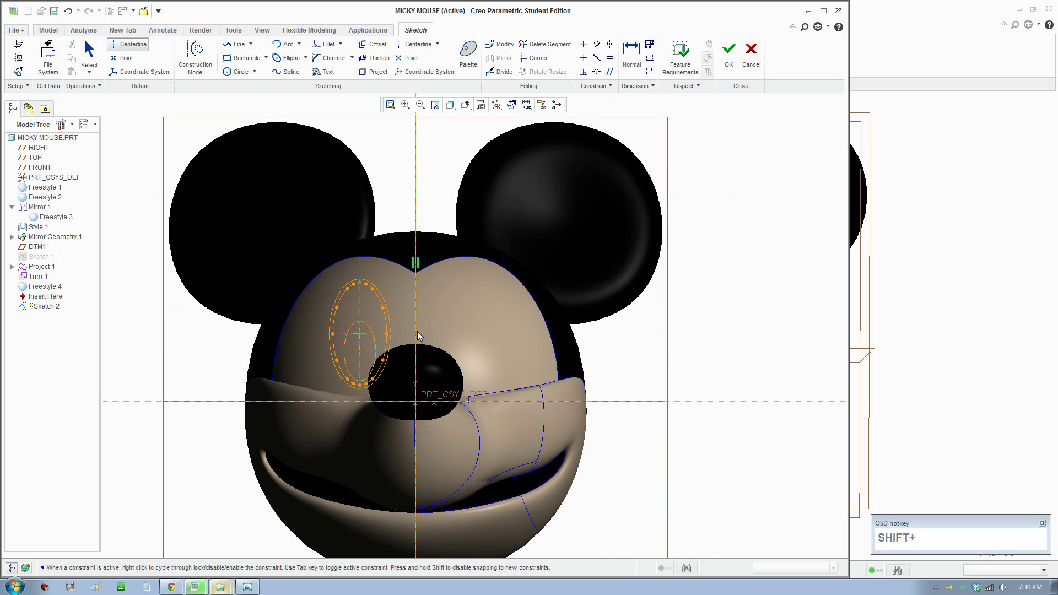
pyautogui.click(420, 333)
# - Mirror the eye and pupil ellipses about the vertical centreline and finish the sketch
pyautogui.click(89, 50)
pyautogui.moveTo(285, 274); pyautogui.dragTo(405, 404)
pyautogui.click(500, 58)
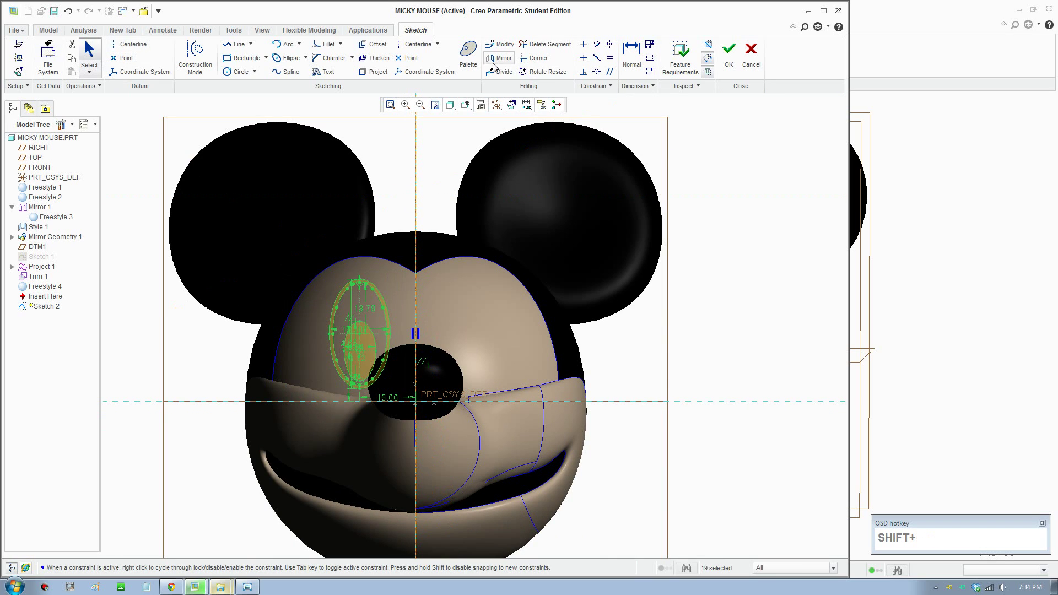
pyautogui.click(416, 235)
pyautogui.click(728, 53)
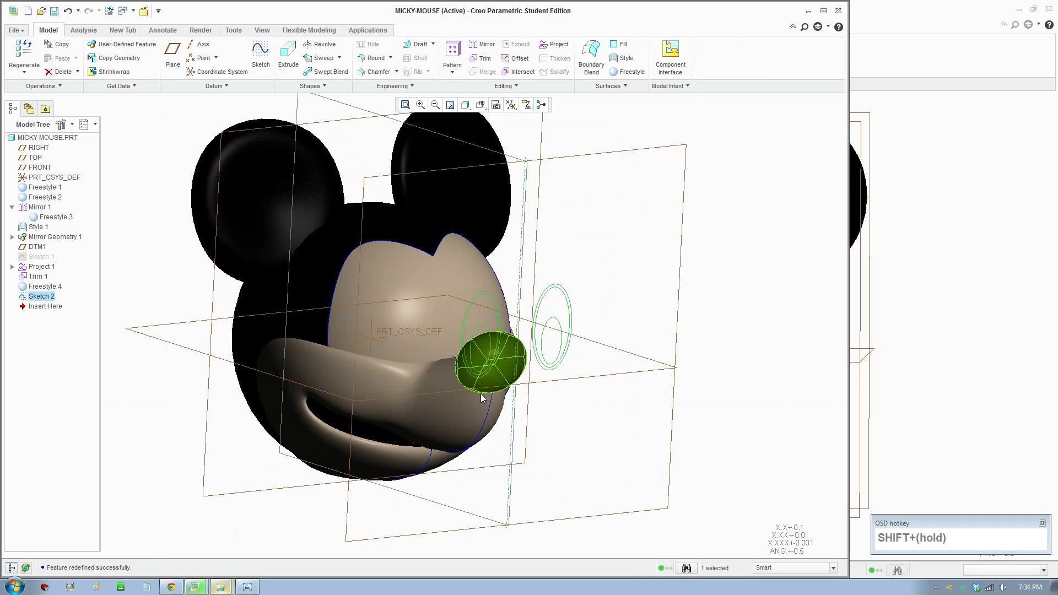
# - Apply the basic-studio-blend-teal scene to the model and leave the scene settings
pyautogui.moveTo(481, 398); pyautogui.dragTo(451, 403, button='middle')
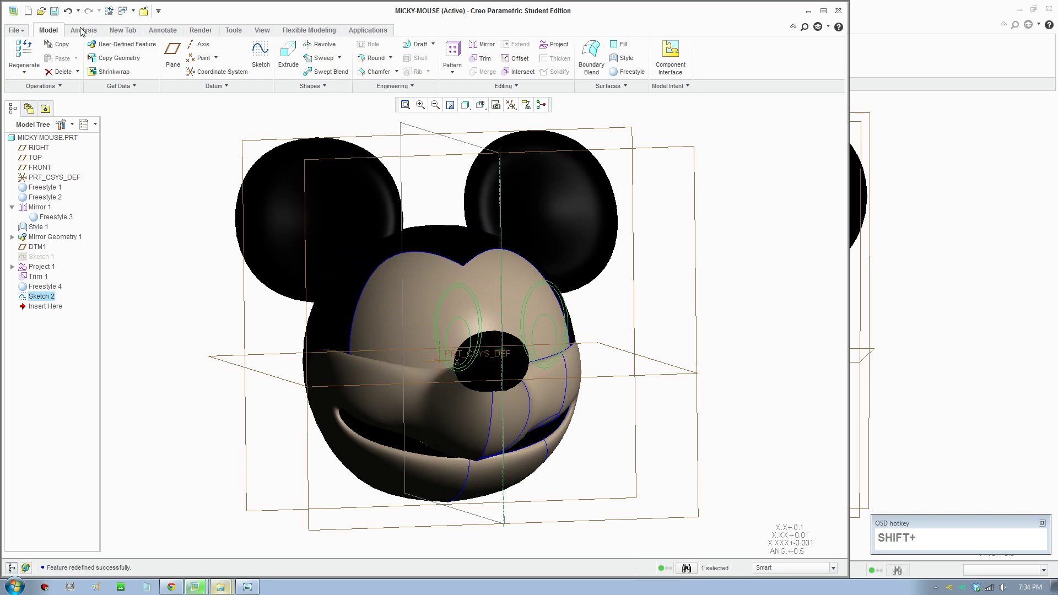
pyautogui.click(200, 30)
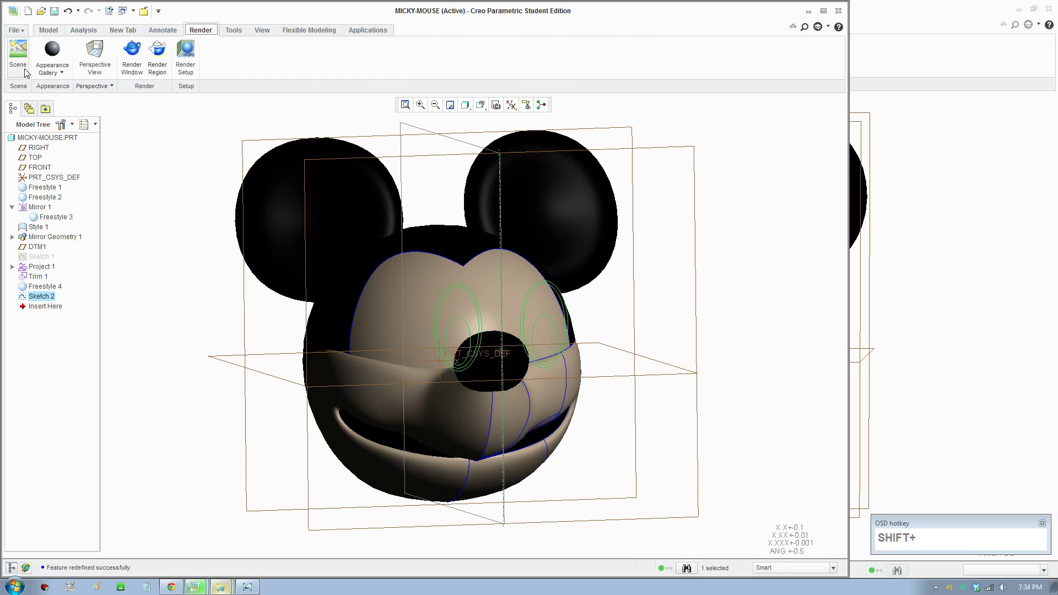
pyautogui.click(18, 53)
pyautogui.moveTo(135, 305); pyautogui.dragTo(140, 278)
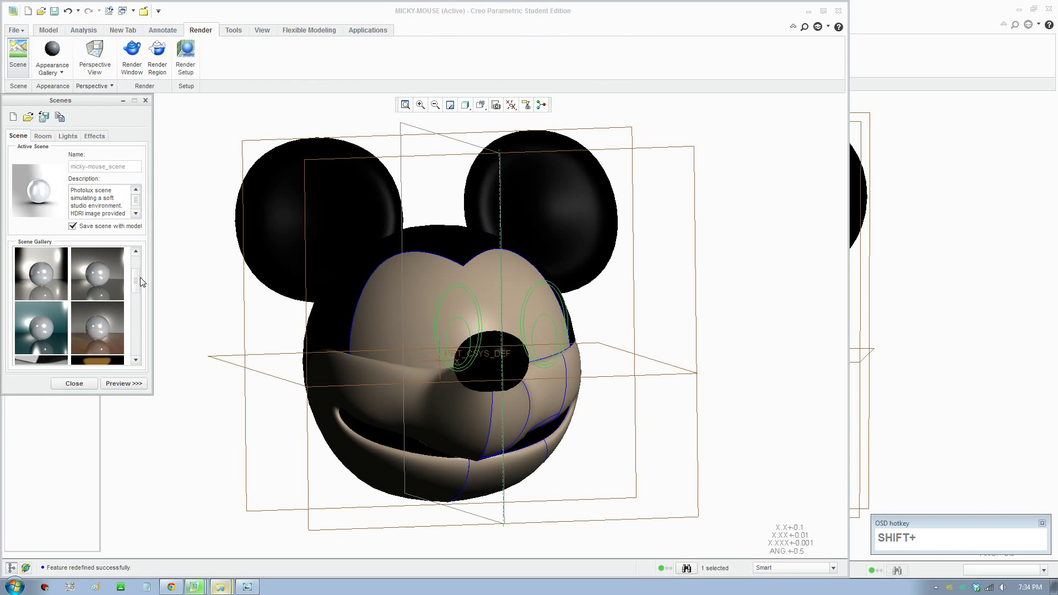
pyautogui.click(43, 337)
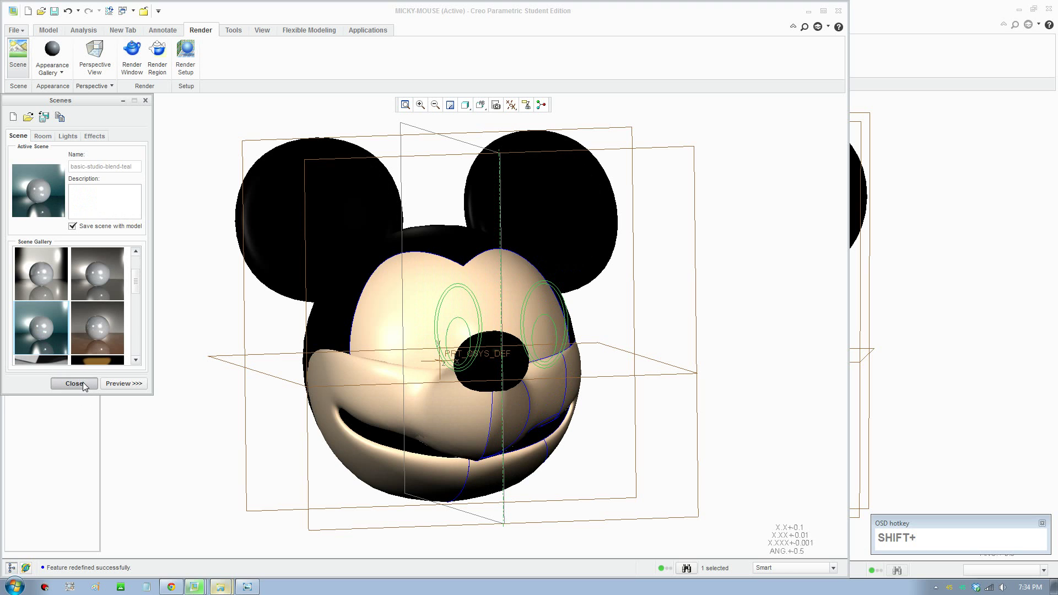
pyautogui.click(82, 384)
# - Start a projected curve and pick the outer, offset and pupil ellipses of both eyes as the chains to project
pyautogui.scroll(2, 405, 428)
pyautogui.moveTo(405, 429); pyautogui.dragTo(324, 435, button='middle')
pyautogui.scroll(-1, 378, 437)
pyautogui.scroll(-1, 379, 437)
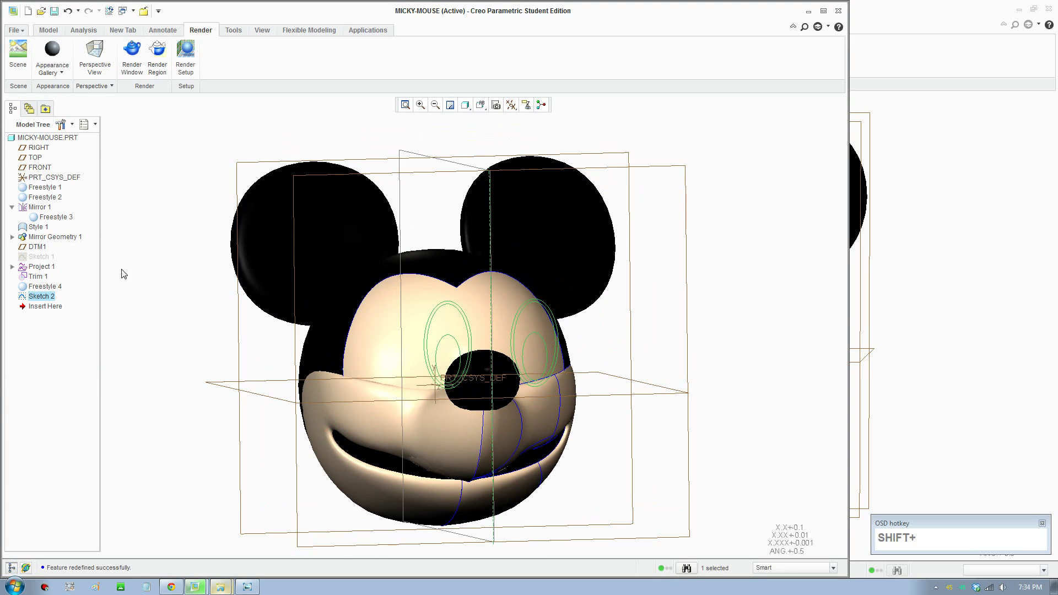
pyautogui.click(113, 235)
pyautogui.click(49, 30)
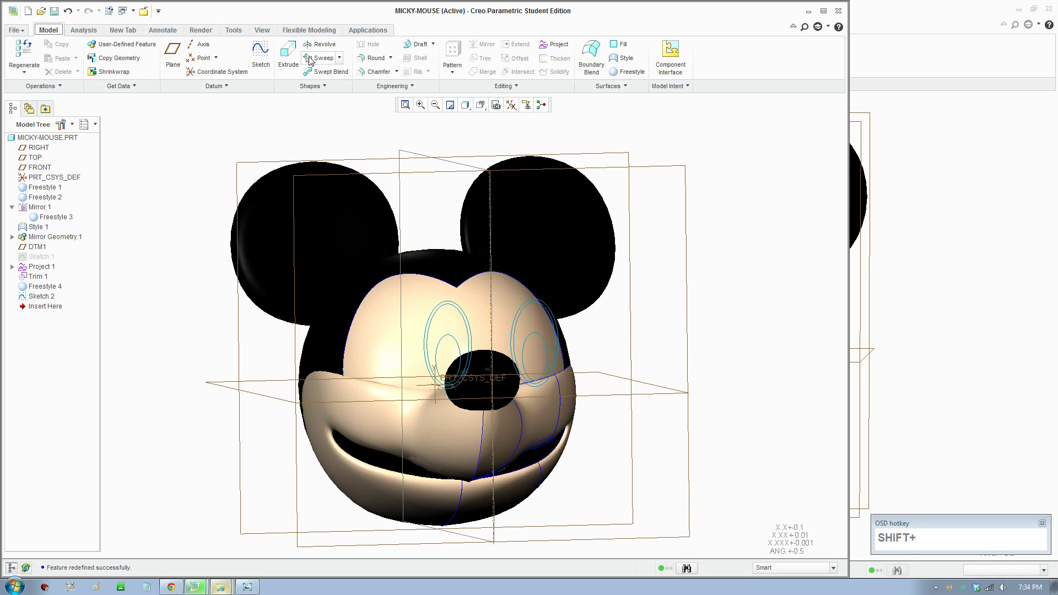
pyautogui.click(545, 49)
pyautogui.click(440, 308)
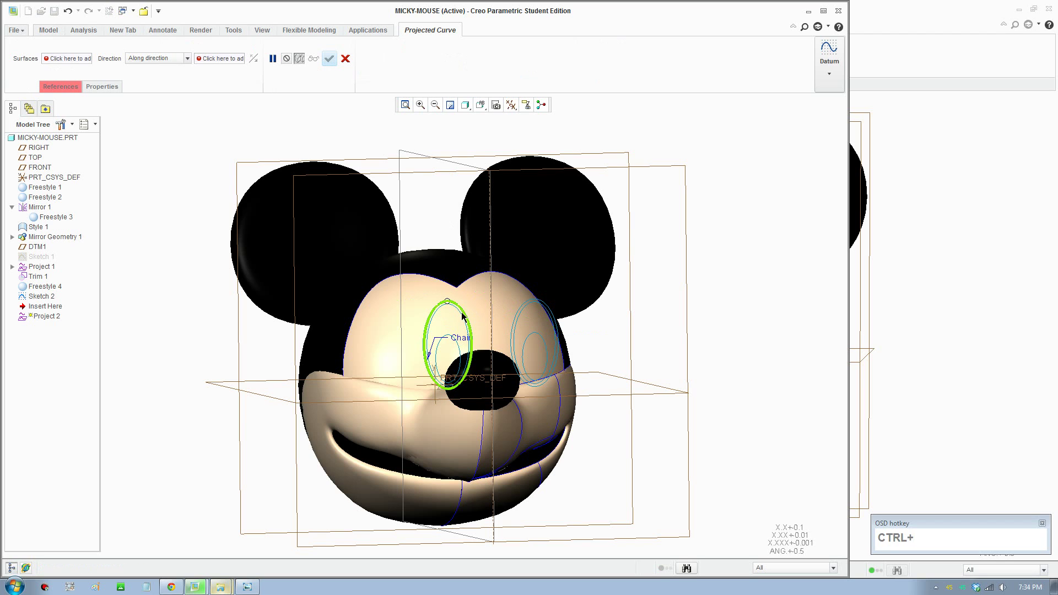
pyautogui.keyDown('ctrl'); pyautogui.click(460, 313); pyautogui.keyUp('ctrl')
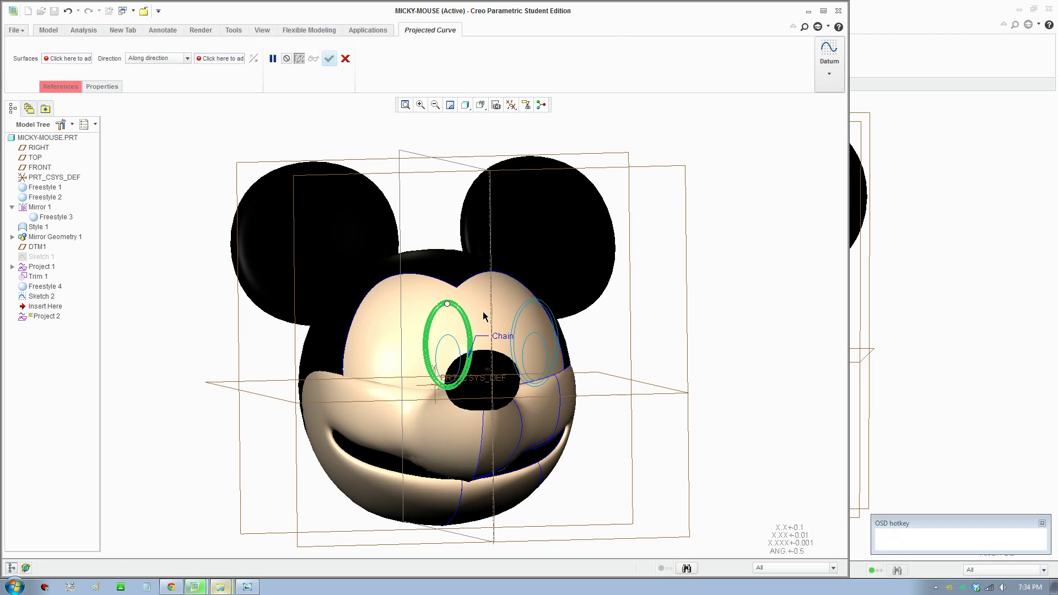
pyautogui.keyDown('ctrl'); pyautogui.click(523, 314); pyautogui.keyUp('ctrl')
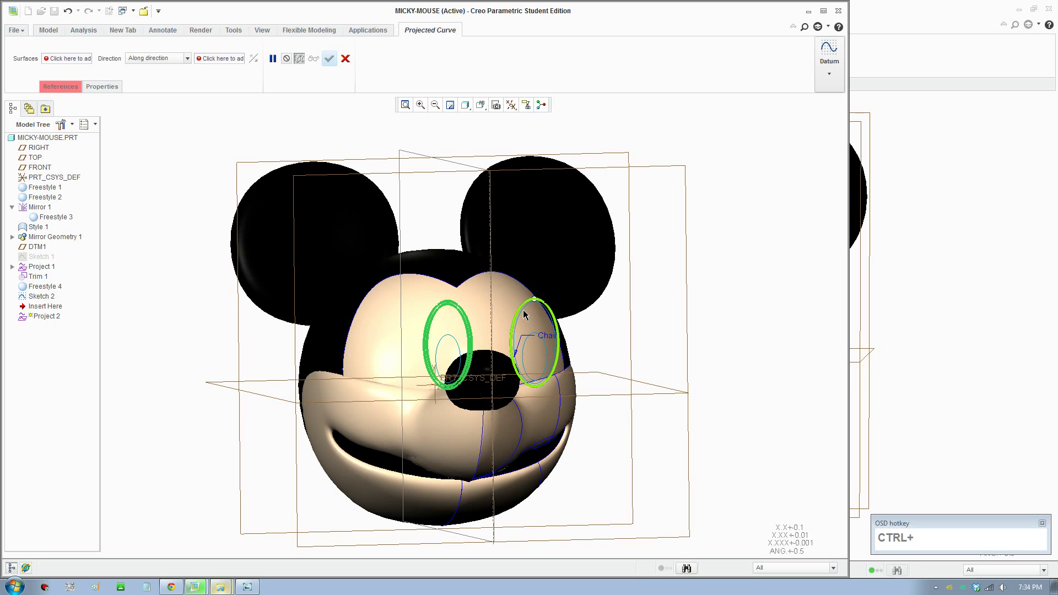
pyautogui.scroll(3, 496, 356)
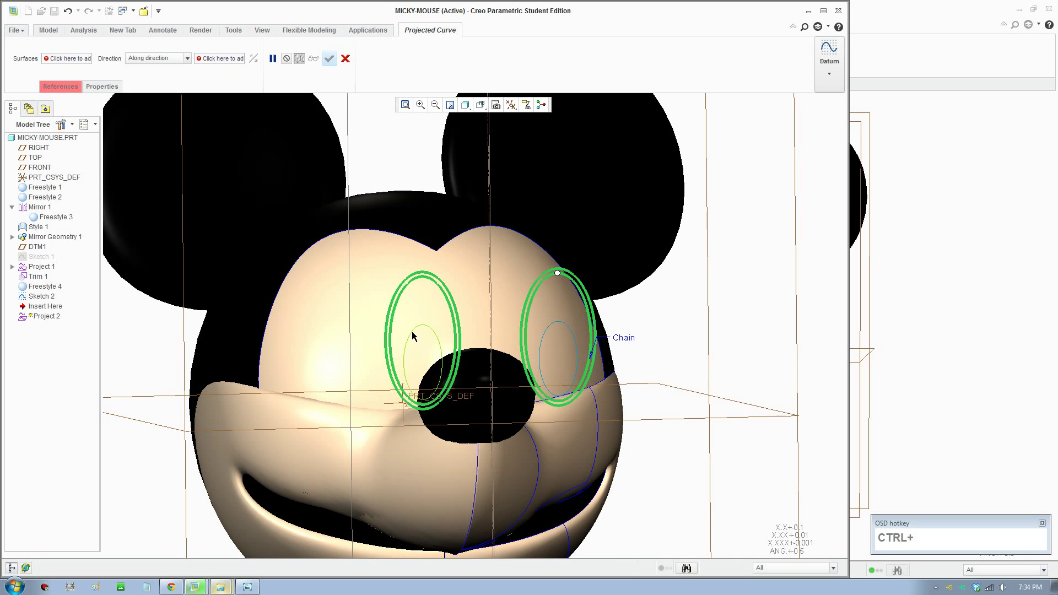
pyautogui.keyDown('ctrl'); pyautogui.click(414, 336); pyautogui.keyUp('ctrl')
pyautogui.keyDown('ctrl'); pyautogui.click(548, 338); pyautogui.keyUp('ctrl')
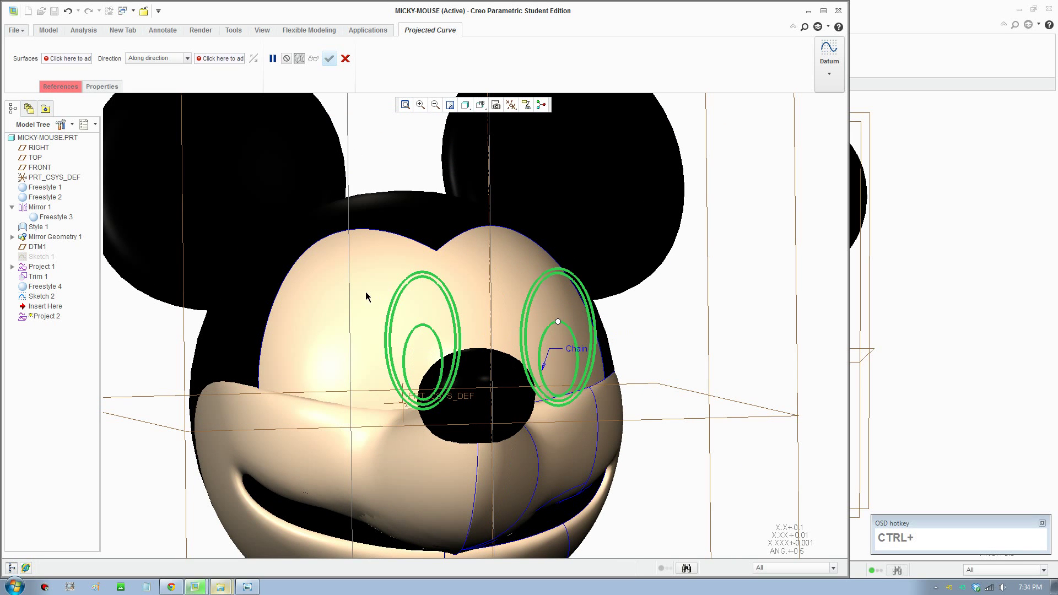
# - Choose the skin-coloured upper face surface as the surface to project the eye curves onto
pyautogui.keyDown('ctrl'); pyautogui.click(61, 87); pyautogui.keyUp('ctrl')
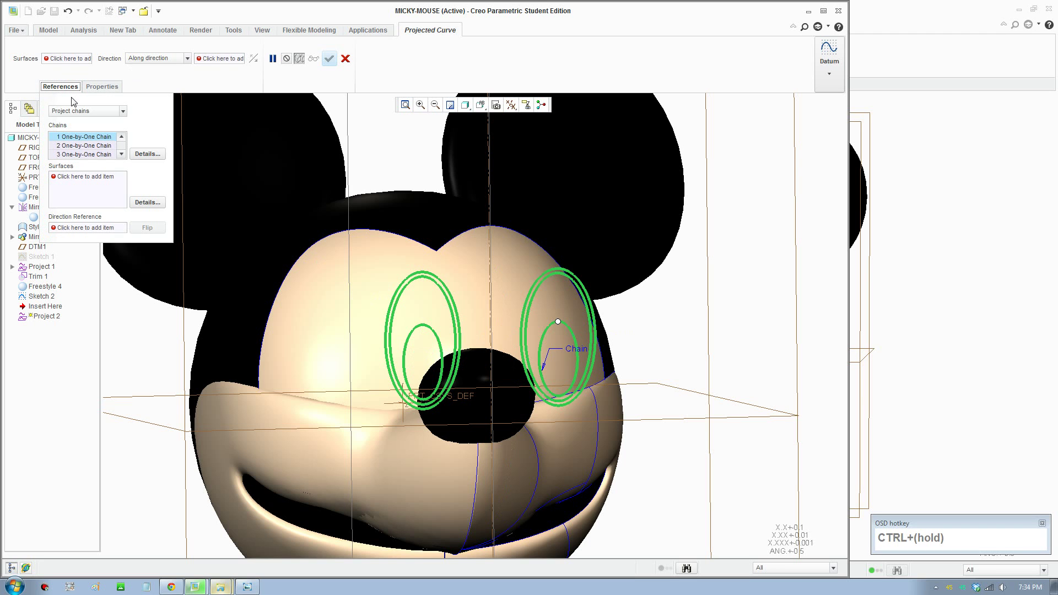
pyautogui.click(53, 58)
pyautogui.click(350, 293)
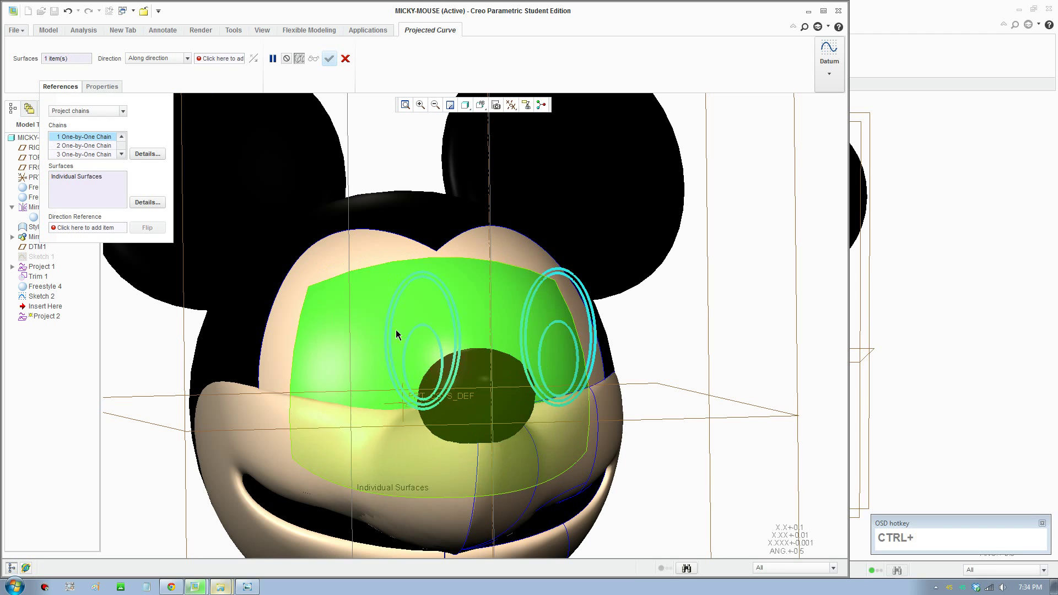
pyautogui.scroll(3, 396, 330)
pyautogui.moveTo(385, 337); pyautogui.dragTo(444, 326, button='middle')
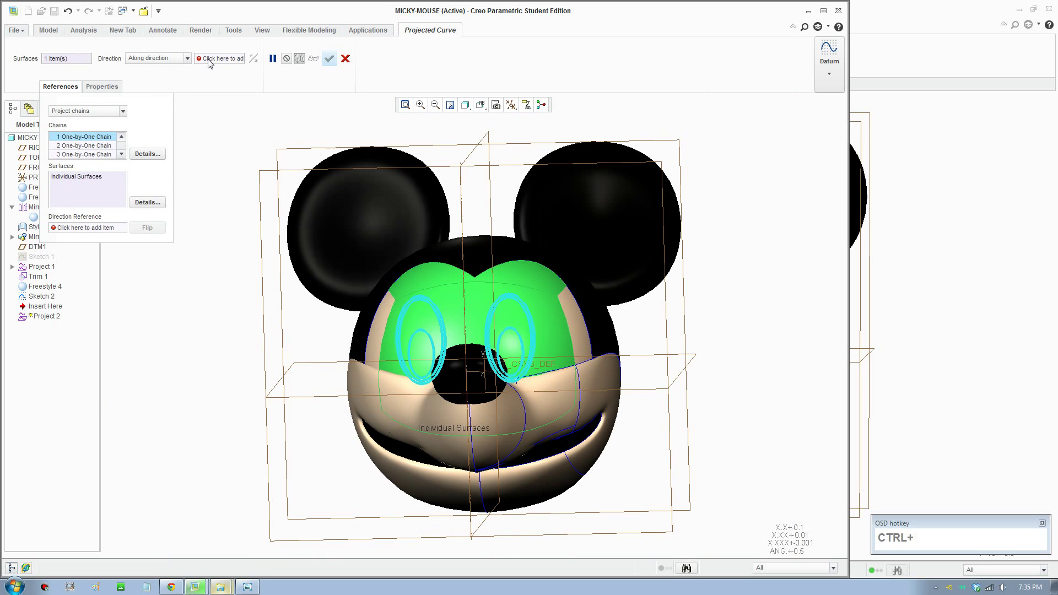
# - Use datum plane DTM1 as the direction reference and complete the projection of the eye curves
pyautogui.click(96, 227)
pyautogui.moveTo(246, 229); pyautogui.dragTo(437, 214, button='middle')
pyautogui.click(468, 171)
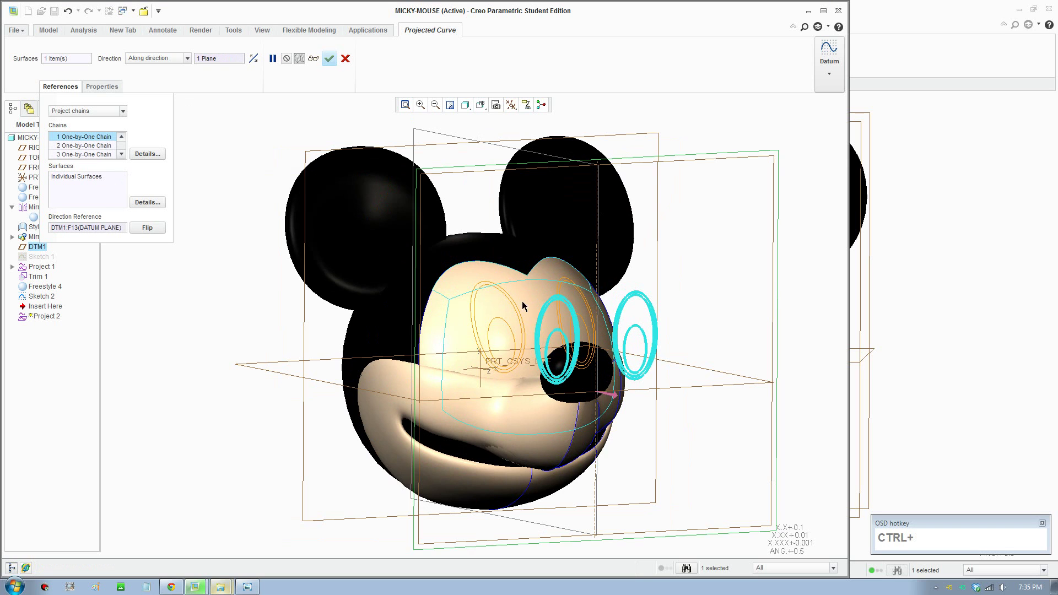
pyautogui.hotkey('ctrl', 'd')
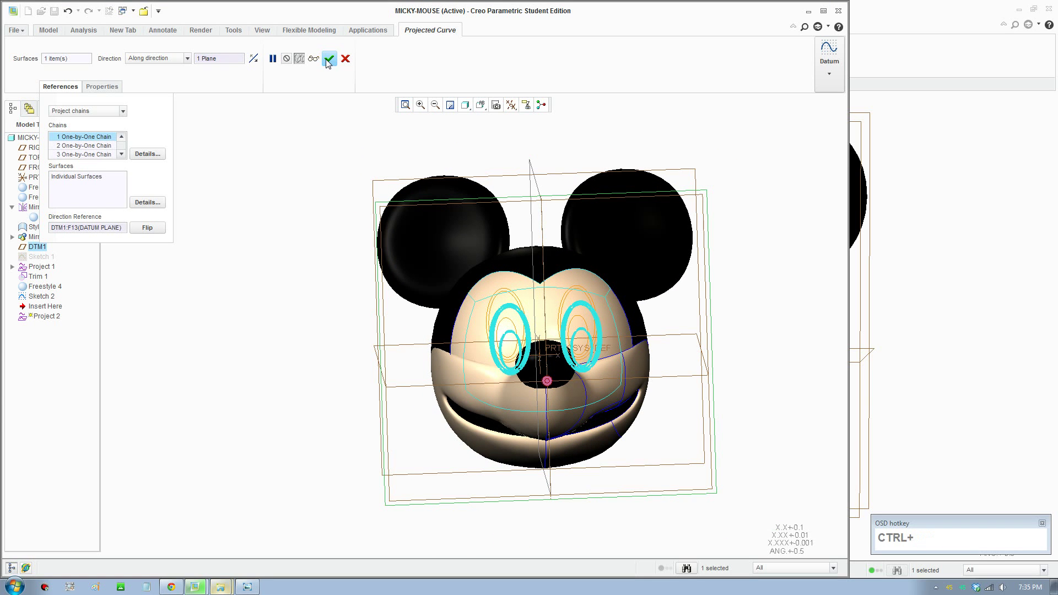
pyautogui.click(330, 59)
# - Trim the skin-coloured upper face surface with the projected outer outline of the eye farther from the nose, keeping both sides
pyautogui.scroll(-2, 524, 381)
pyautogui.moveTo(524, 386)
pyautogui.mouseDown(button='middle')
pyautogui.moveTo(540, 373)
pyautogui.moveTo(597, 383)
pyautogui.moveTo(402, 378)
pyautogui.moveTo(417, 411)
pyautogui.mouseUp(button='middle')
pyautogui.keyDown('shift'); pyautogui.moveTo(682, 241); pyautogui.dragTo(643, 294, button='middle'); pyautogui.keyUp('shift')
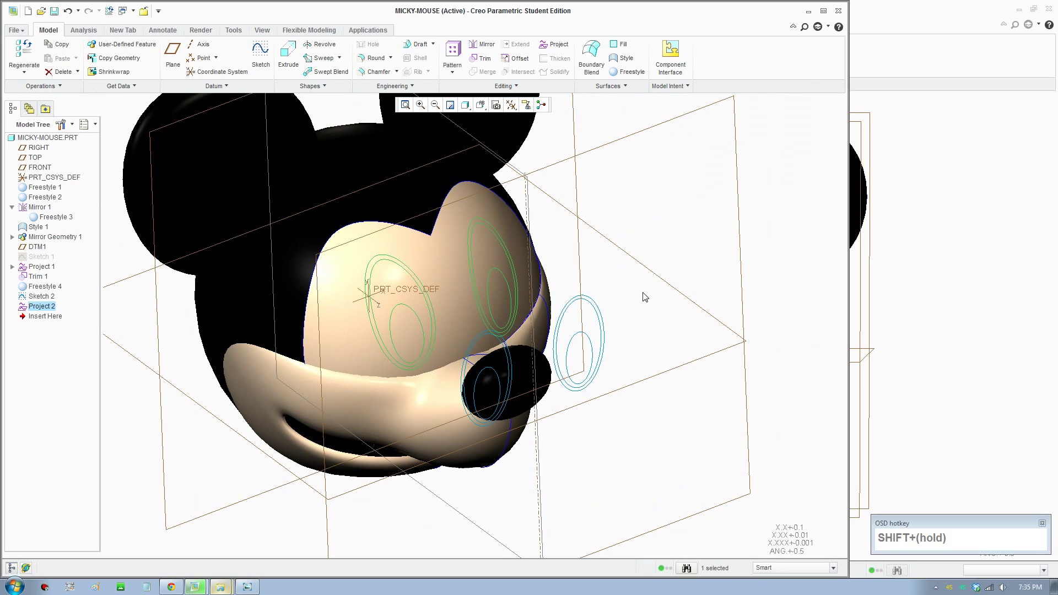
pyautogui.click(744, 190)
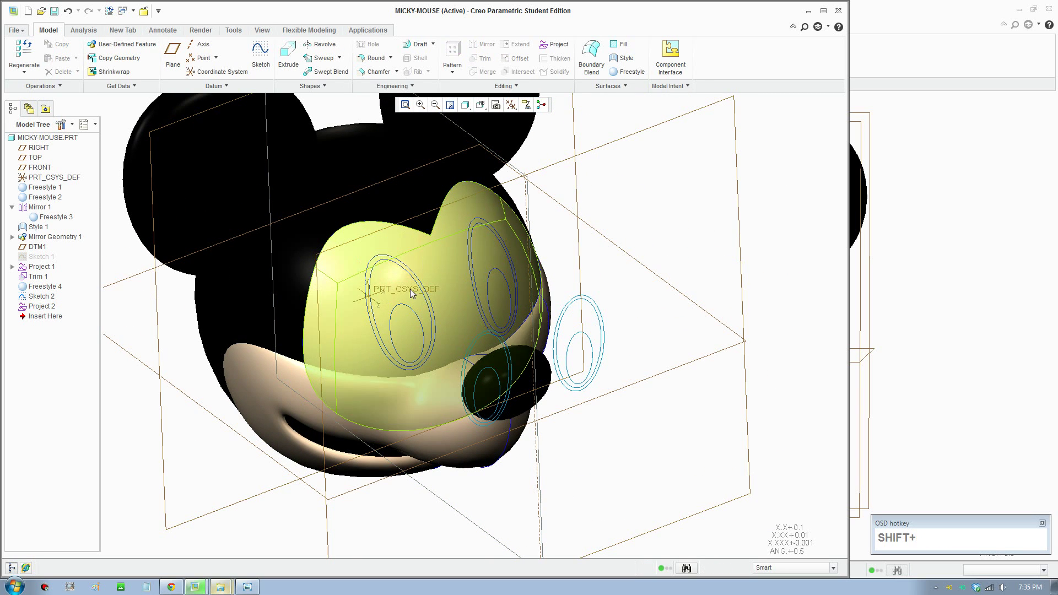
pyautogui.moveTo(409, 289); pyautogui.dragTo(406, 267, button='middle')
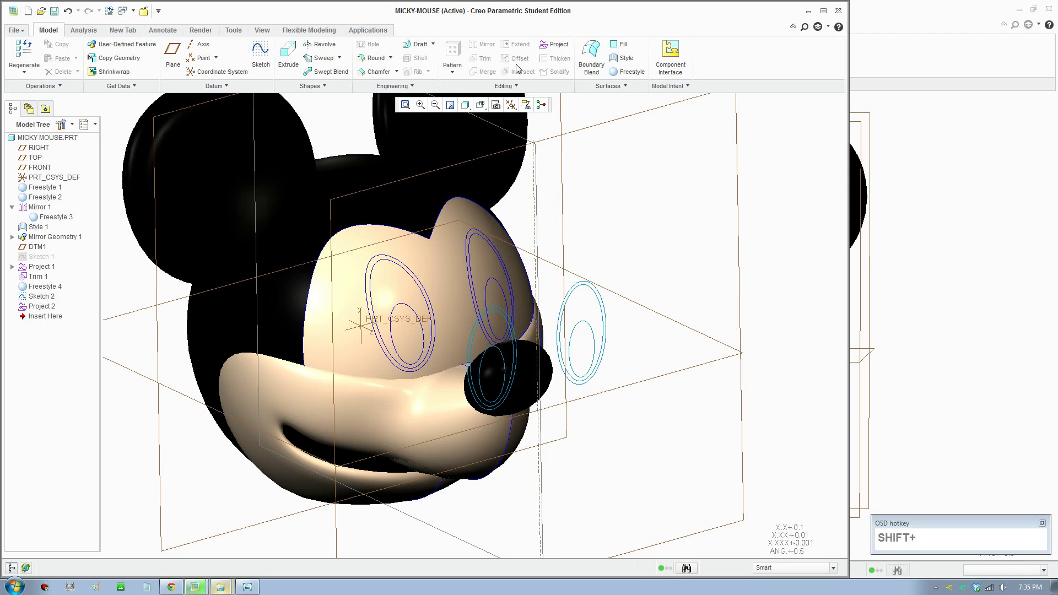
pyautogui.click(373, 161)
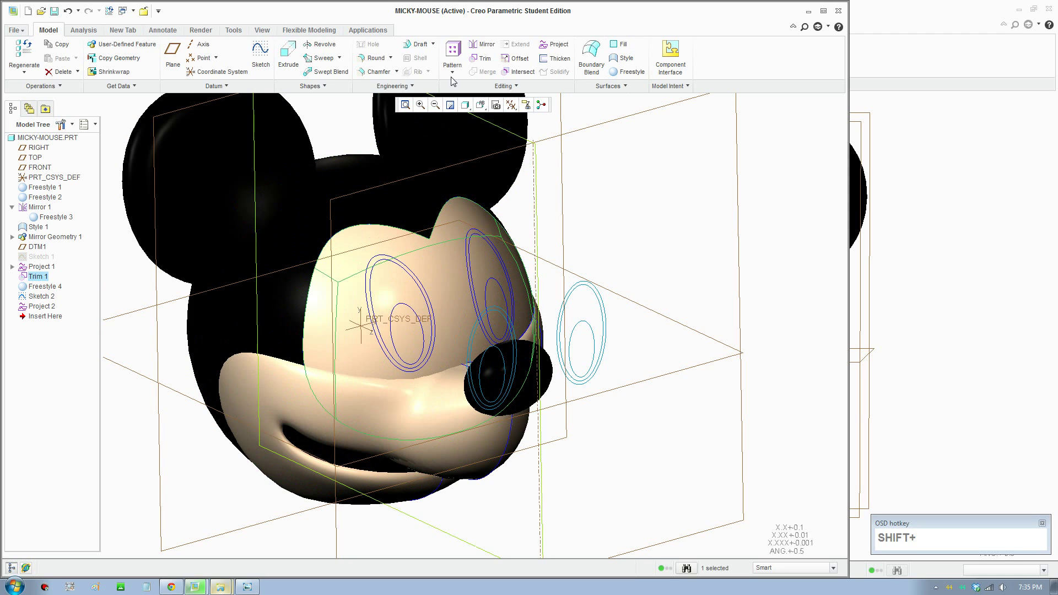
pyautogui.click(481, 58)
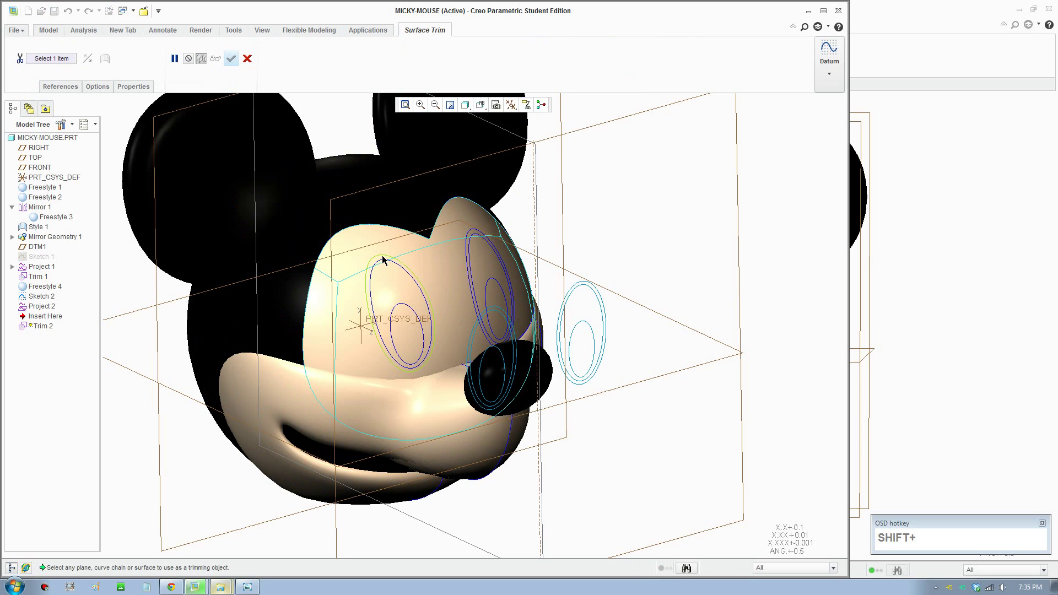
pyautogui.click(384, 259)
pyautogui.scroll(2, 410, 280)
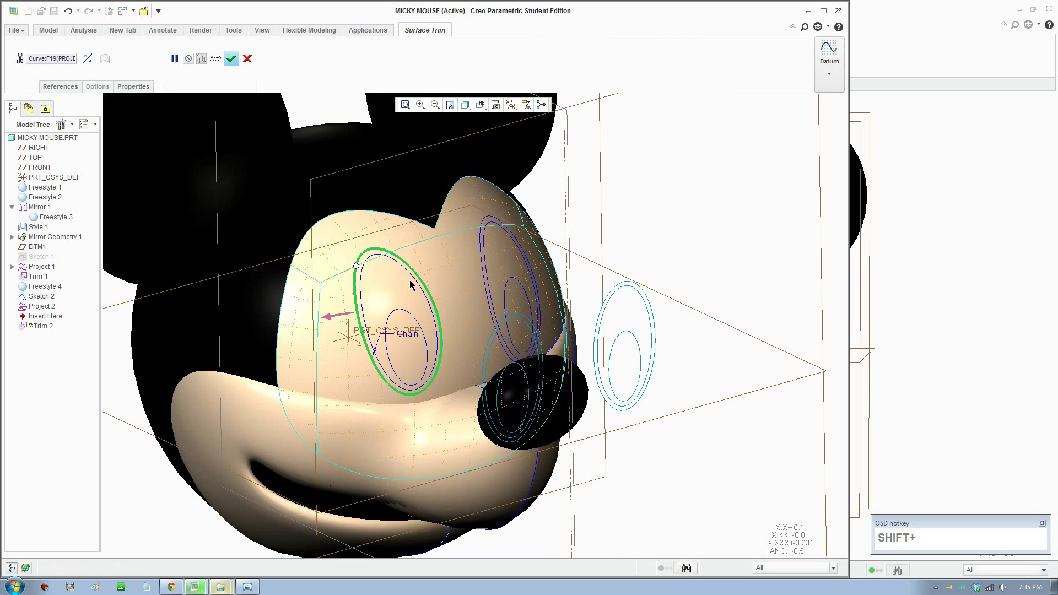
pyautogui.keyDown('shift'); pyautogui.click(87, 57); pyautogui.keyUp('shift')
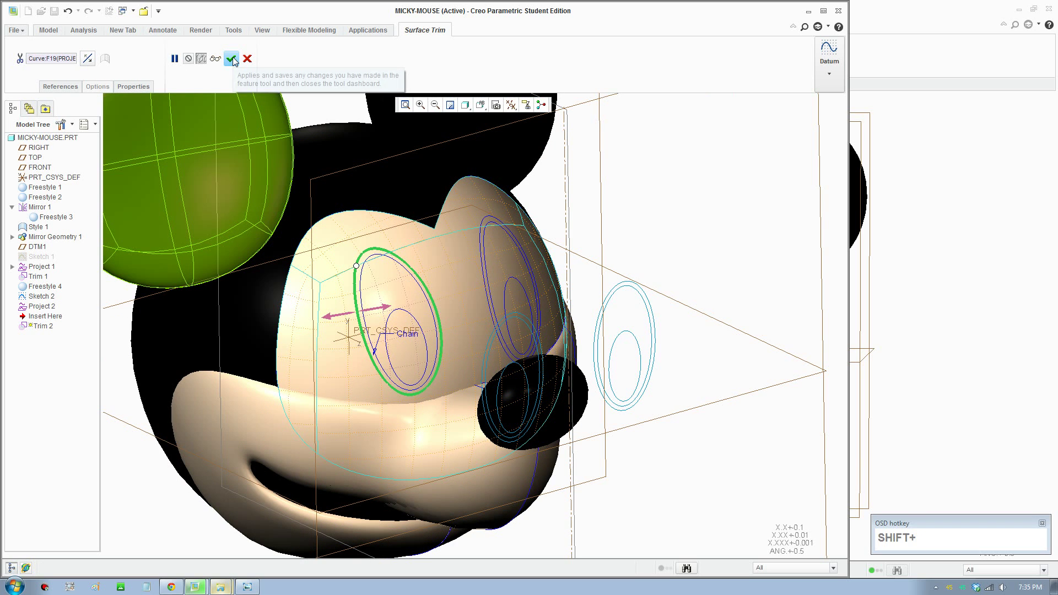
pyautogui.click(232, 59)
# - Trim the upper face surface with the projected outer outline of the other eye, keeping both sides of the cut
pyautogui.moveTo(437, 349); pyautogui.dragTo(415, 337, button='middle')
pyautogui.scroll(-2, 392, 273)
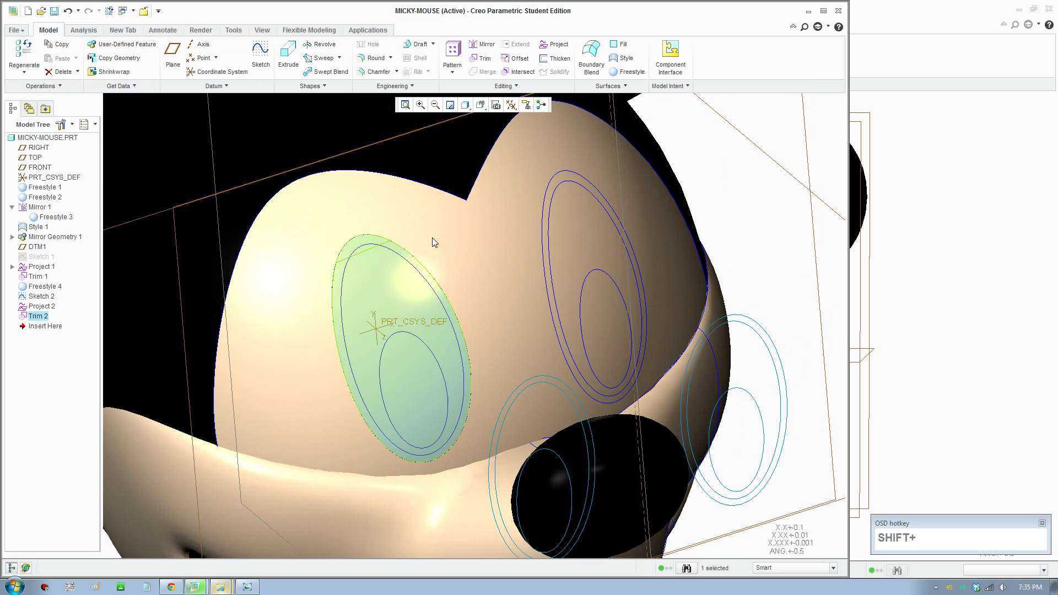
pyautogui.click(551, 183)
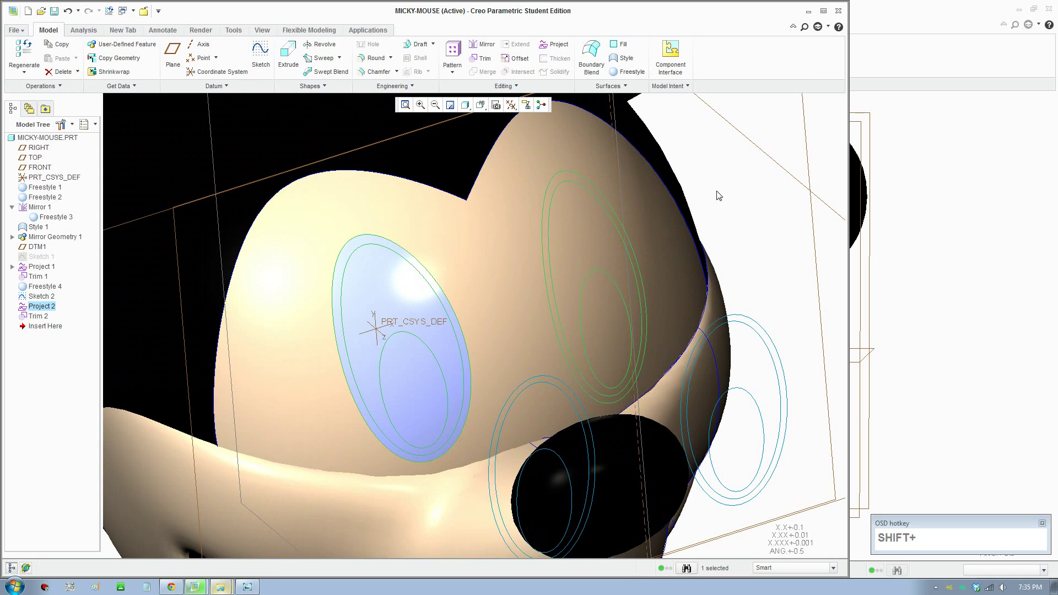
pyautogui.click(491, 207)
pyautogui.click(479, 61)
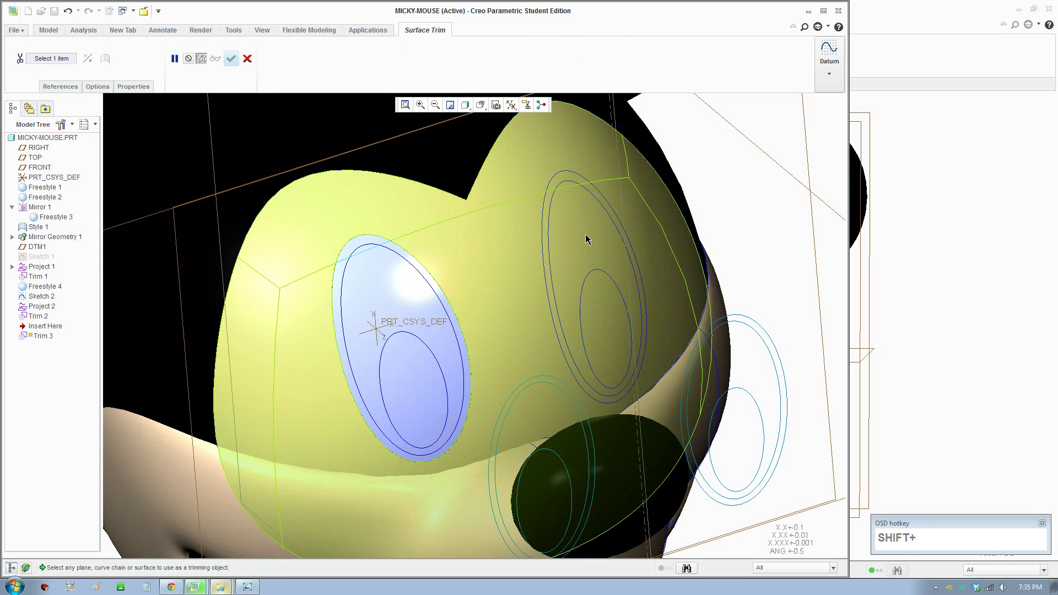
pyautogui.click(519, 192)
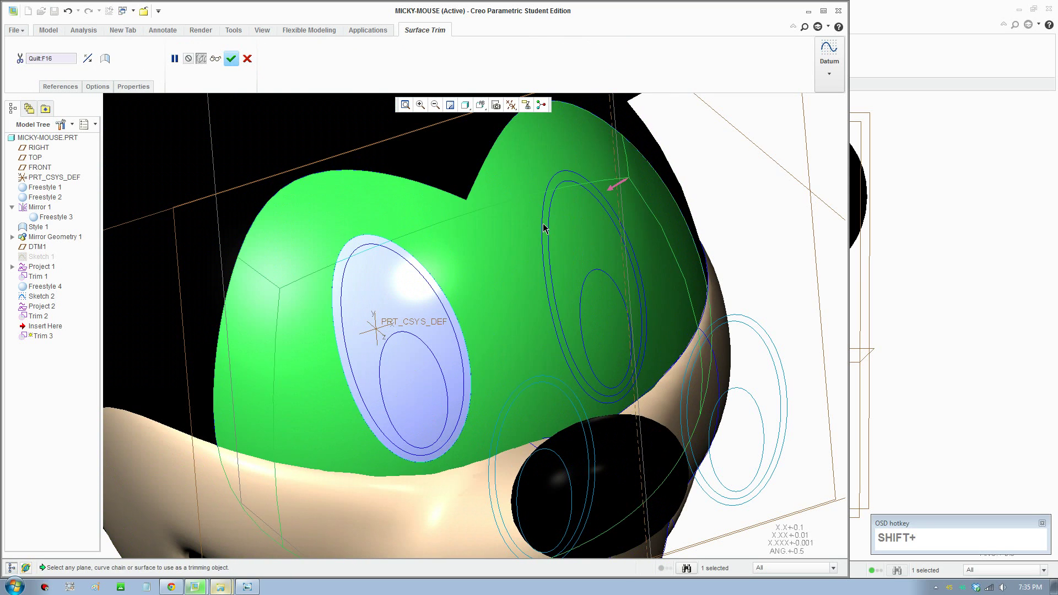
pyautogui.click(60, 86)
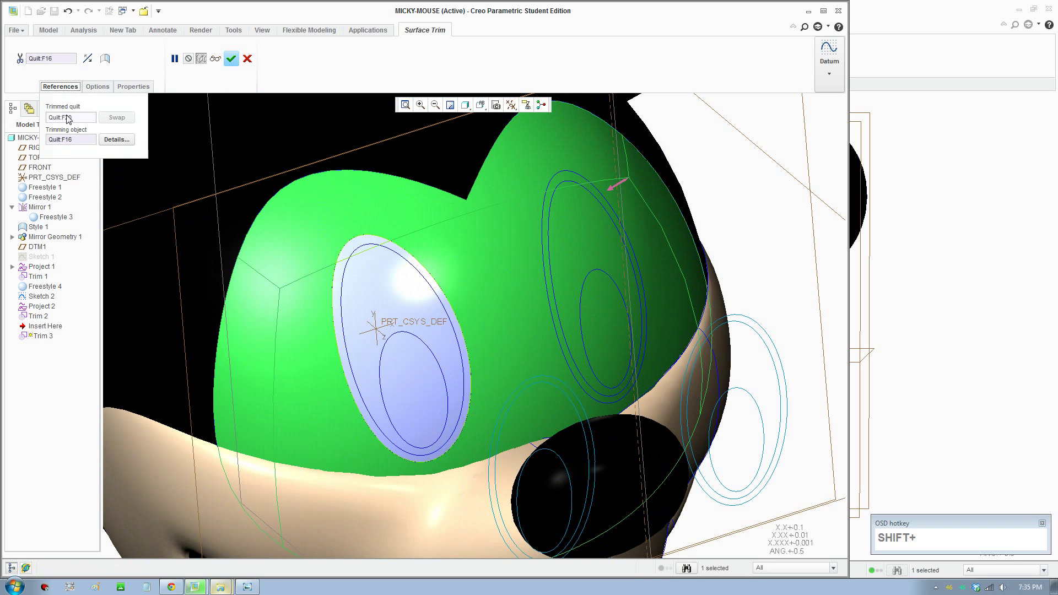
pyautogui.click(67, 116)
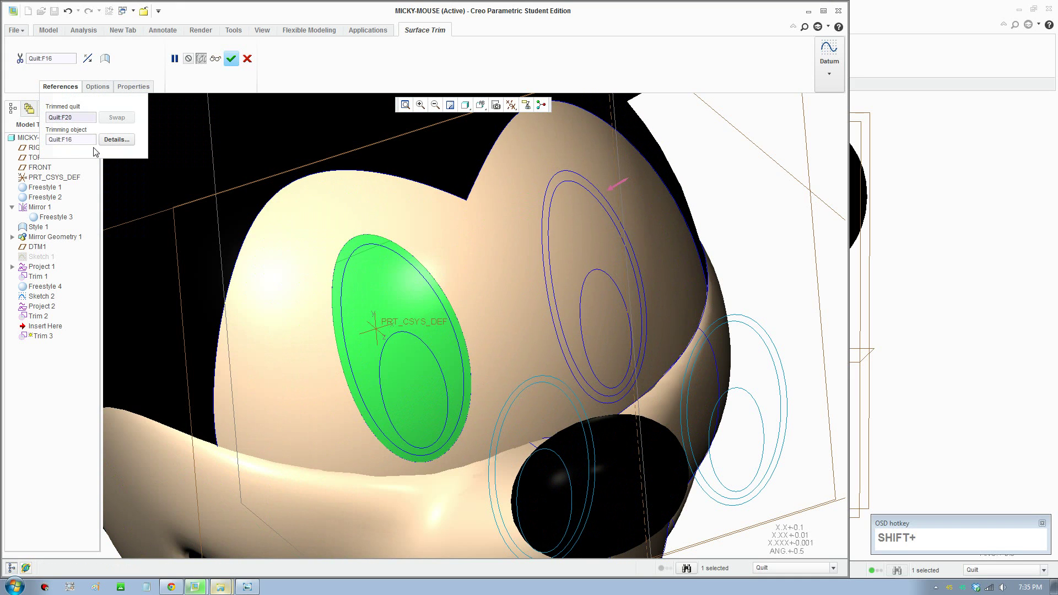
pyautogui.click(70, 141)
pyautogui.click(542, 237)
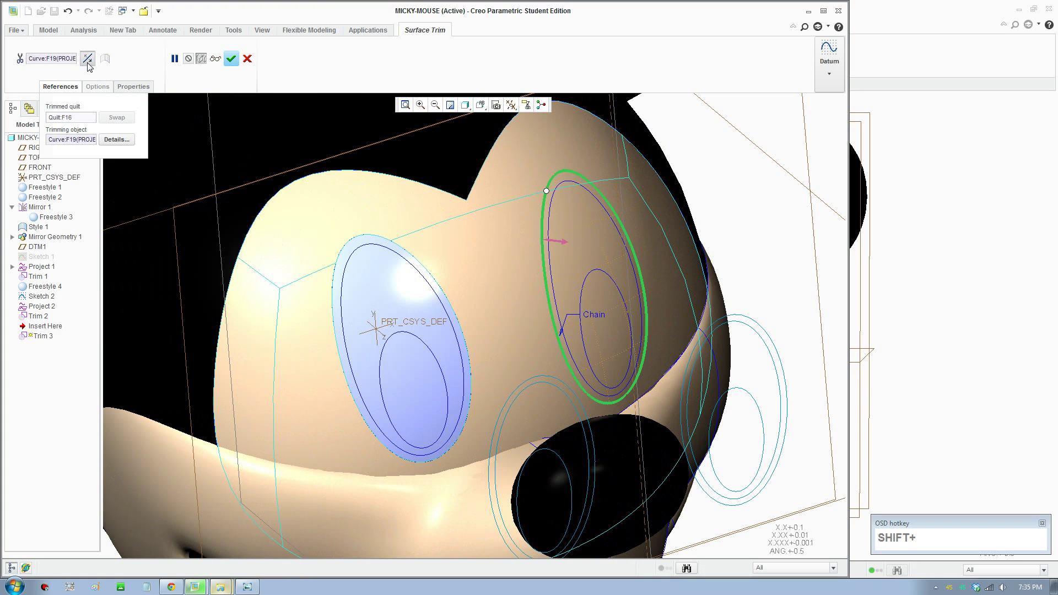
pyautogui.click(87, 62)
pyautogui.click(231, 58)
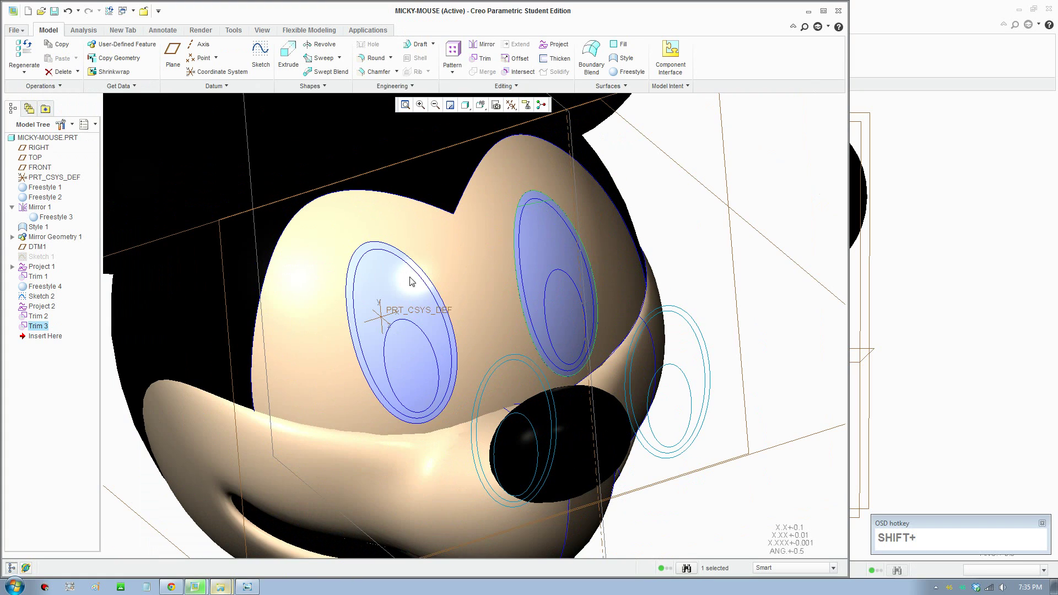
pyautogui.moveTo(437, 295); pyautogui.dragTo(485, 262, button='middle')
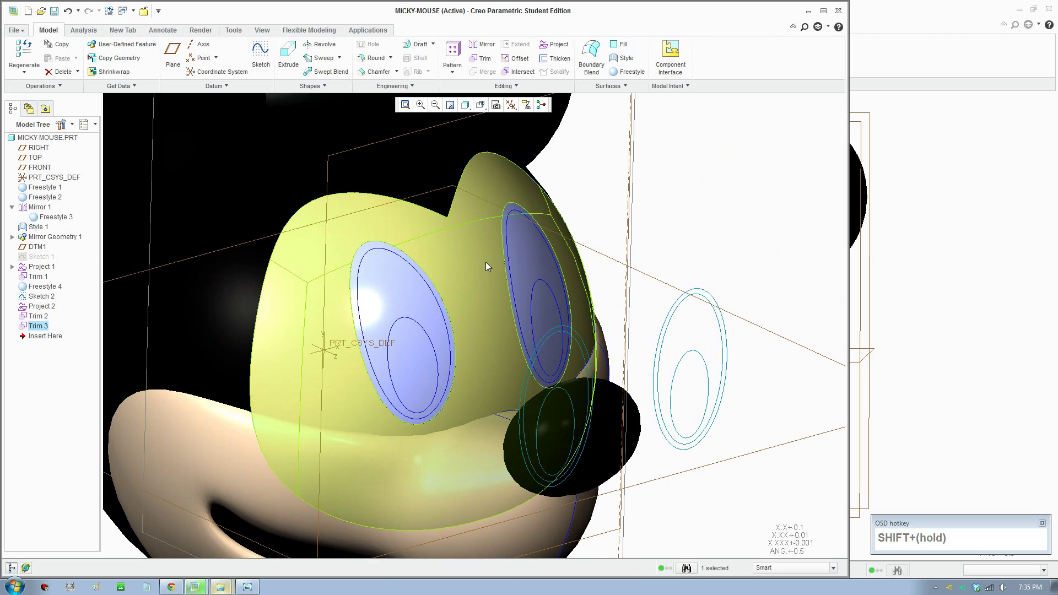
pyautogui.click(520, 253)
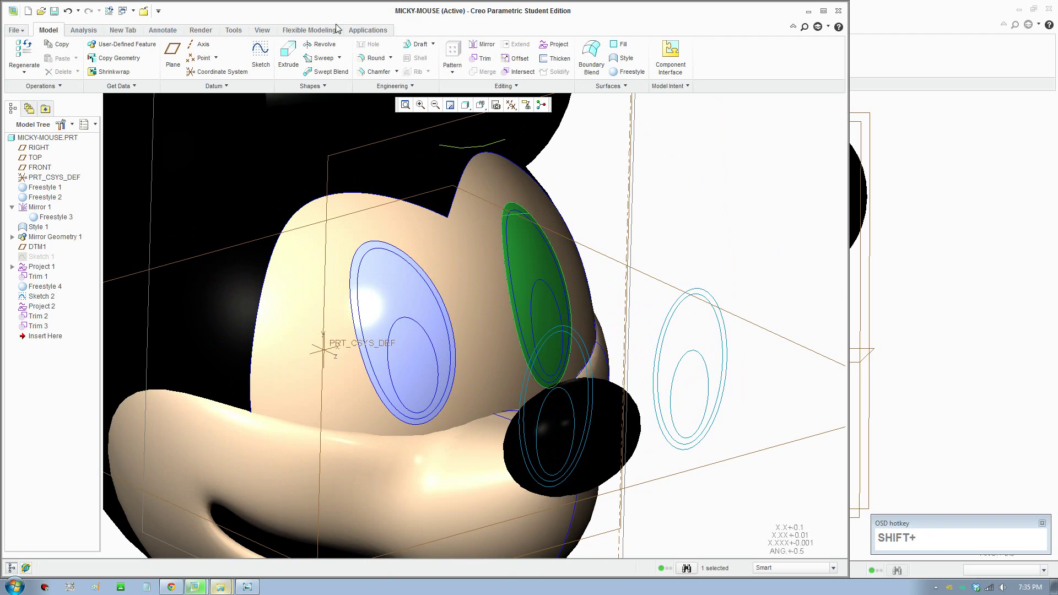
pyautogui.click(309, 29)
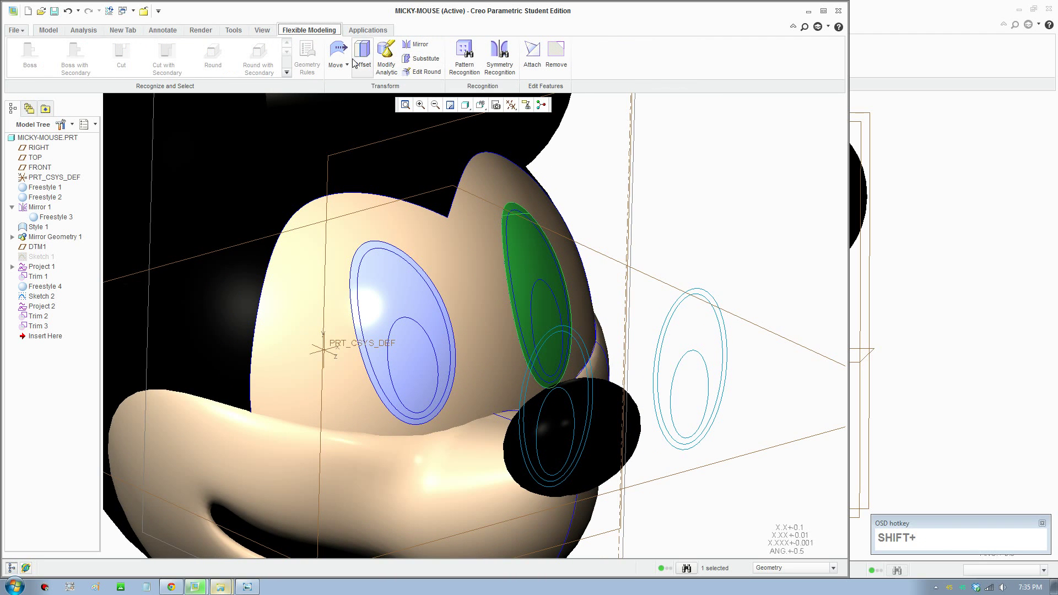
pyautogui.click(360, 58)
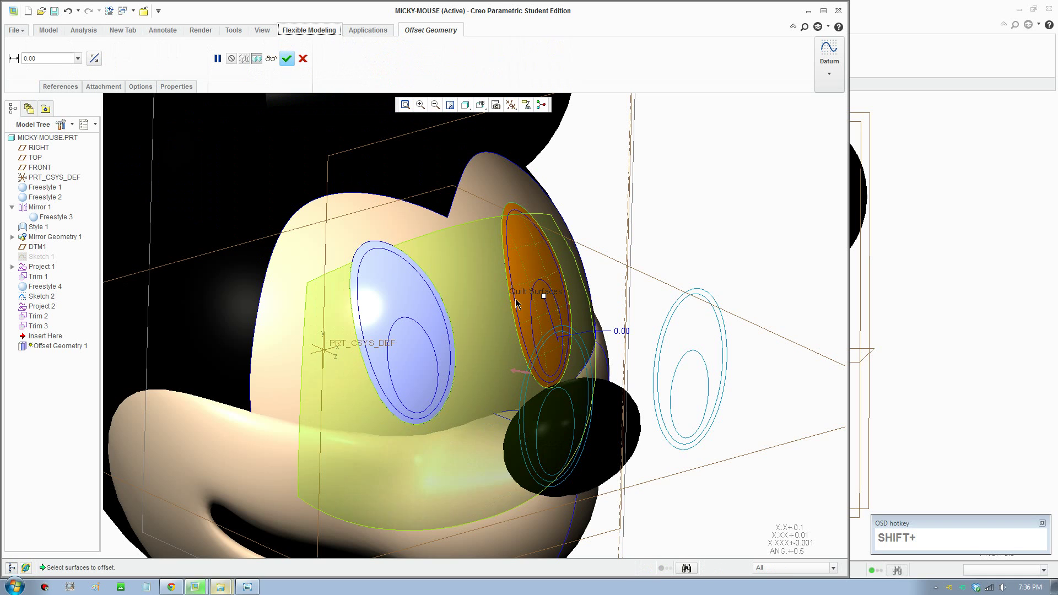
pyautogui.click(48, 58)
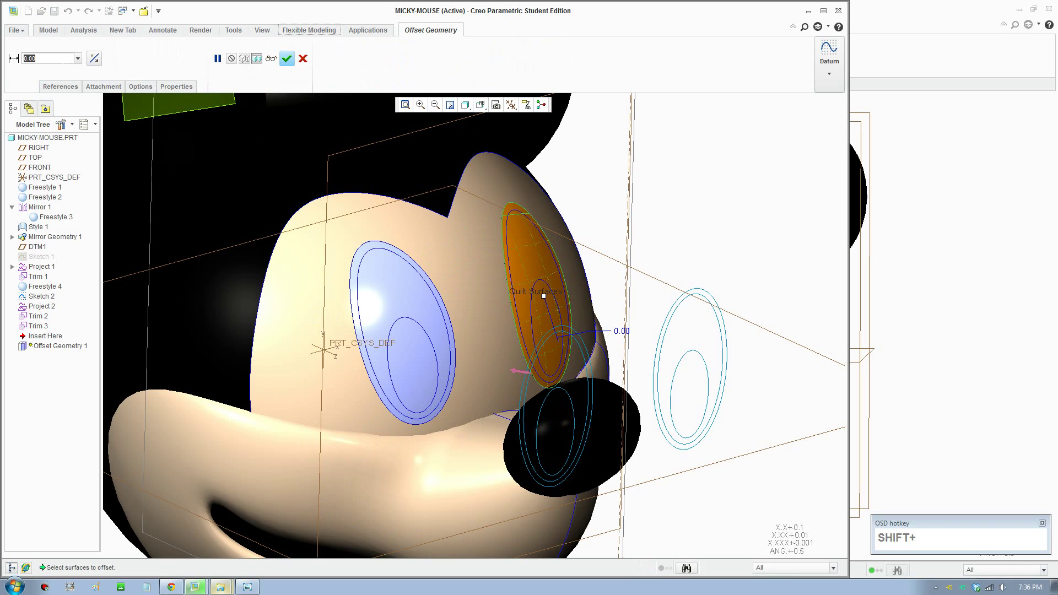
pyautogui.write('1')
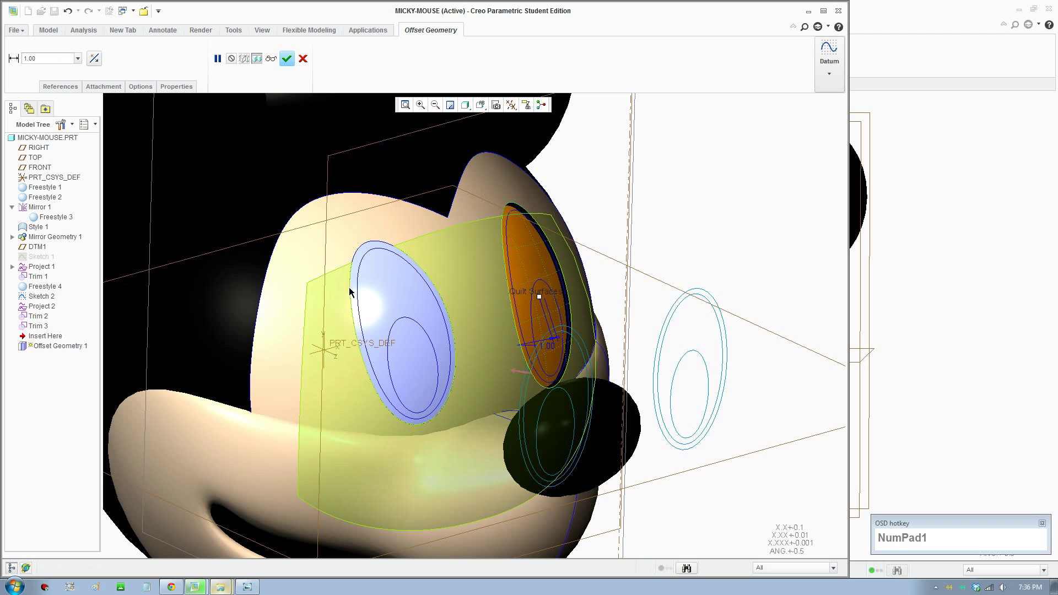
pyautogui.click(379, 292)
pyautogui.scroll(2, 375, 286)
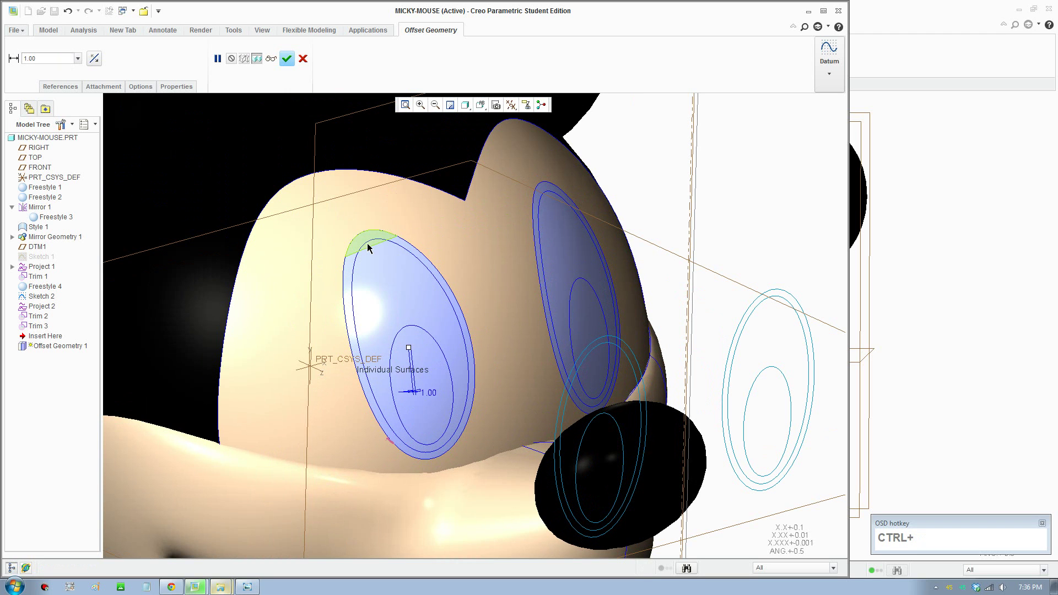
pyautogui.keyDown('ctrl'); pyautogui.click(579, 299); pyautogui.keyUp('ctrl')
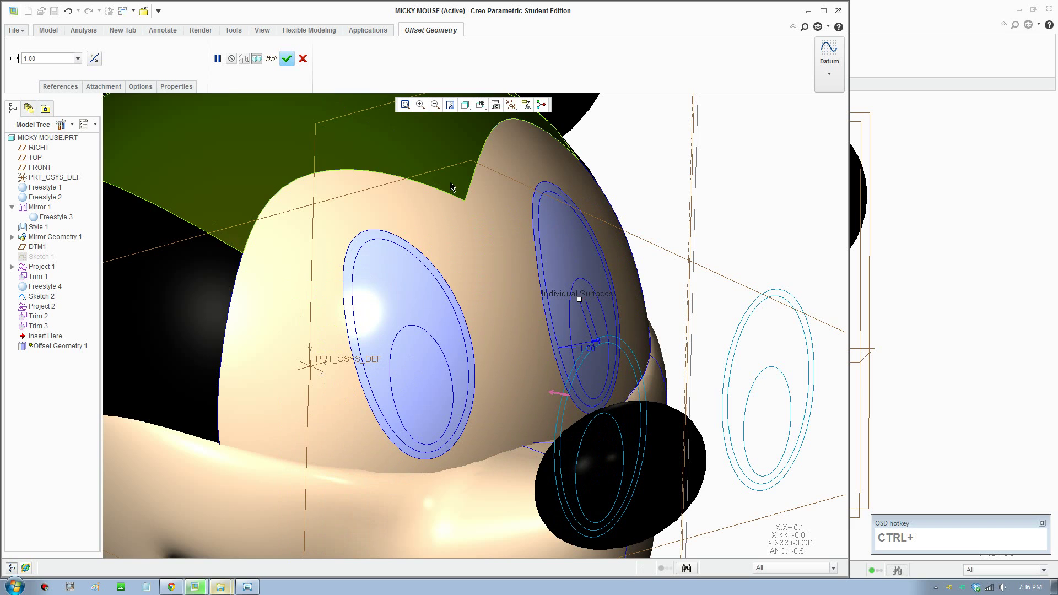
pyautogui.click(303, 59)
# - Offset the surface of the second trimmed eye by 1.00 with the flexible modeling Offset tool
pyautogui.click(505, 306)
pyautogui.click(565, 258)
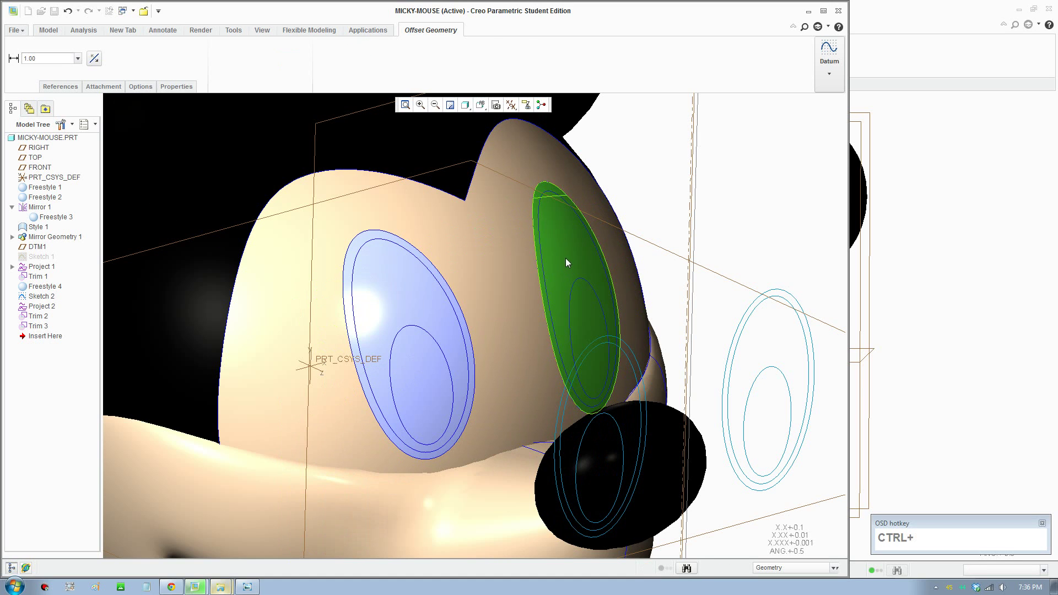
pyautogui.click(363, 52)
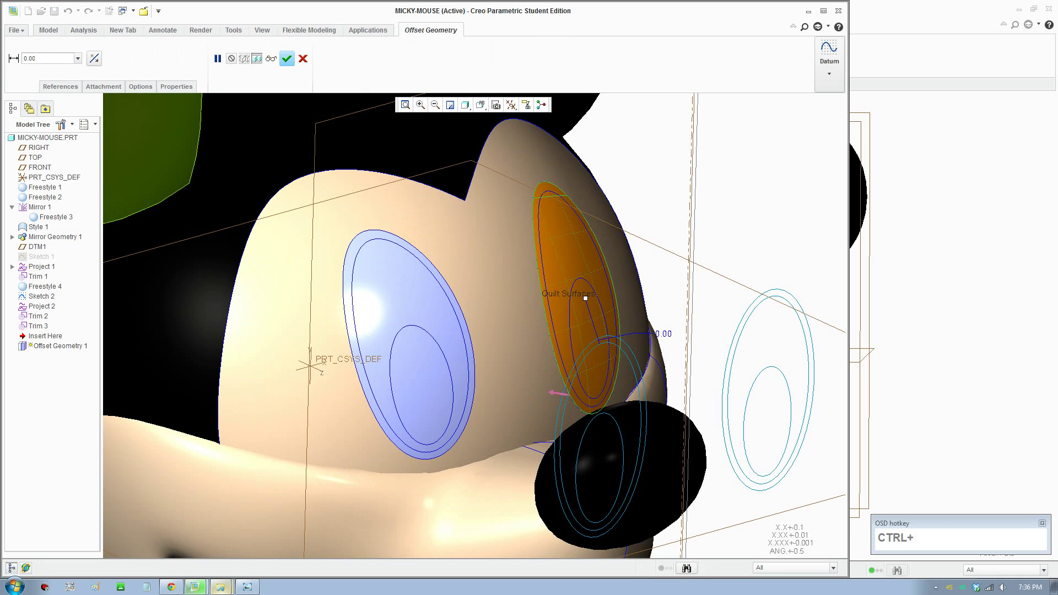
pyautogui.write('1')
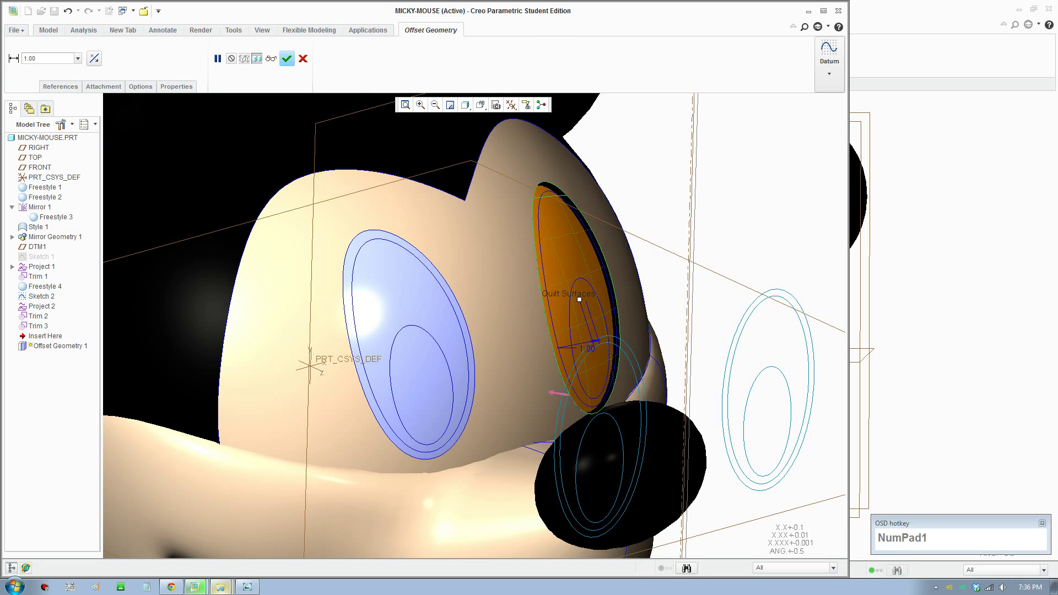
pyautogui.click(286, 58)
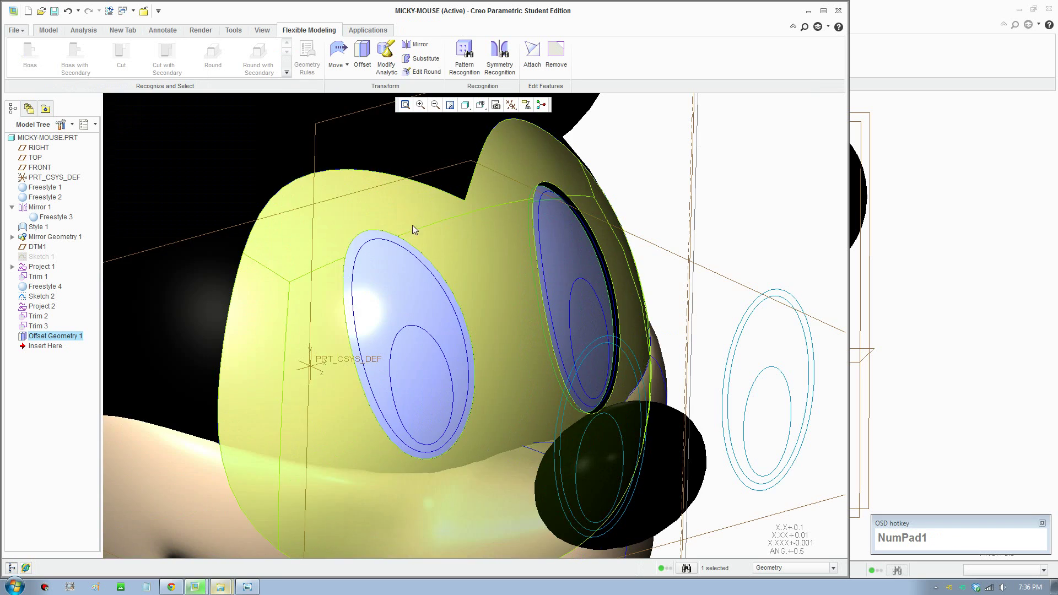
# - Offset the surface of the first trimmed eye by 1.00 so it matches the other eye
pyautogui.click(399, 259)
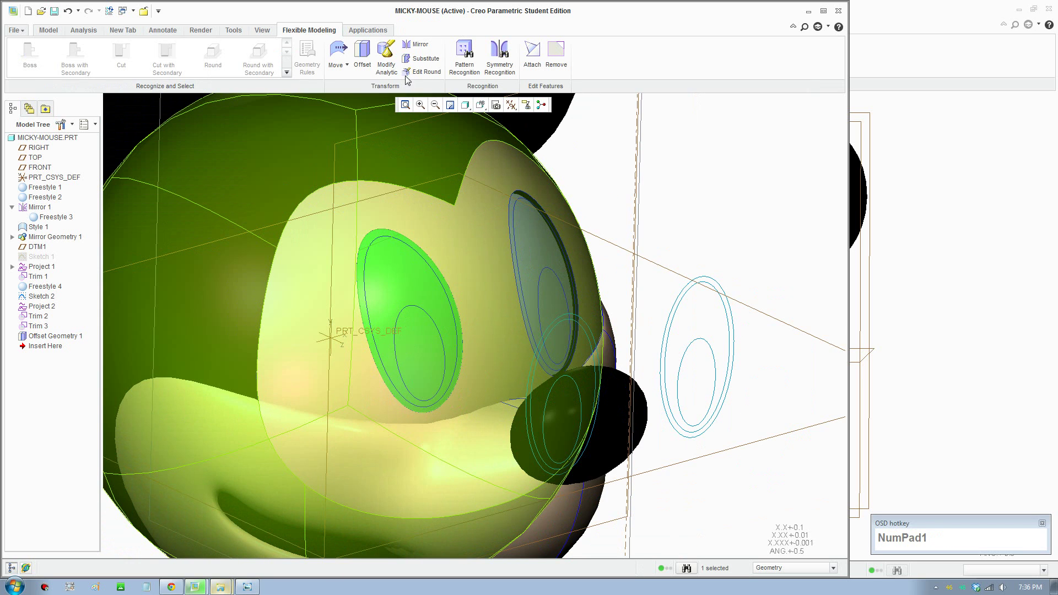
pyautogui.click(362, 52)
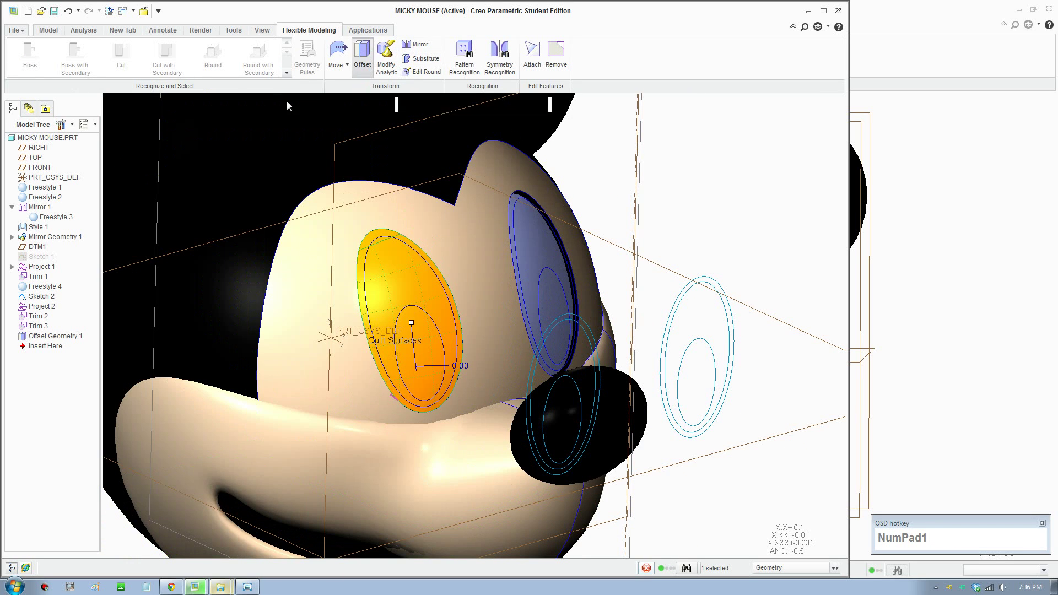
pyautogui.write('1')
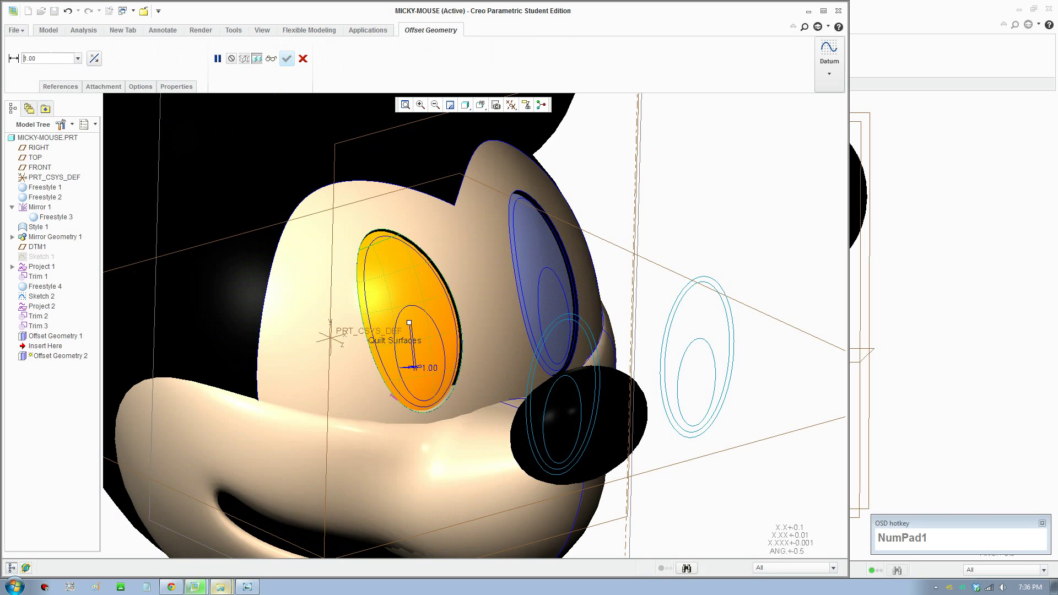
pyautogui.click(287, 58)
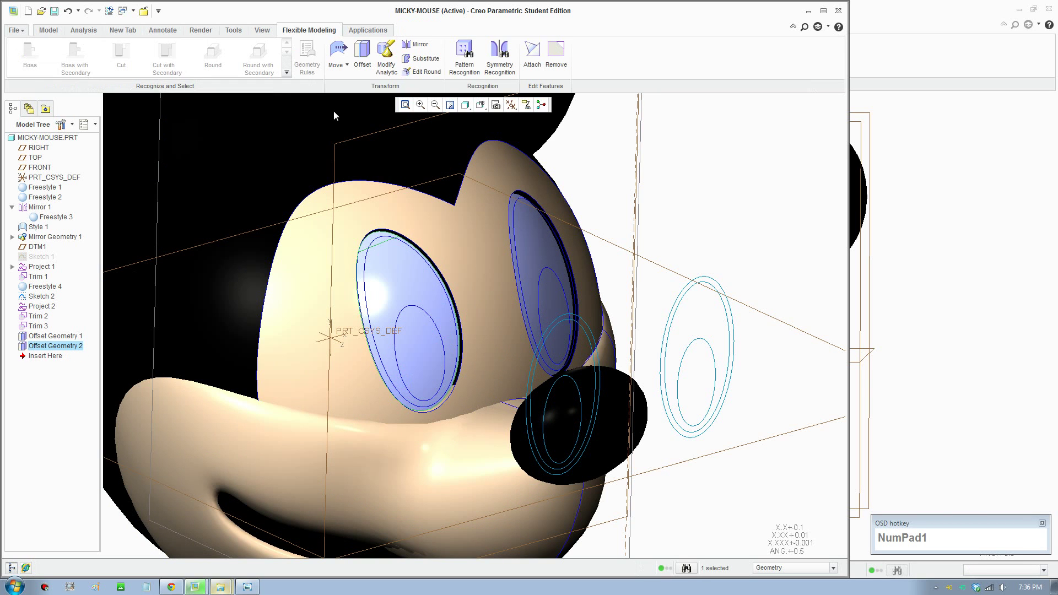
pyautogui.moveTo(520, 289); pyautogui.dragTo(474, 292, button='middle')
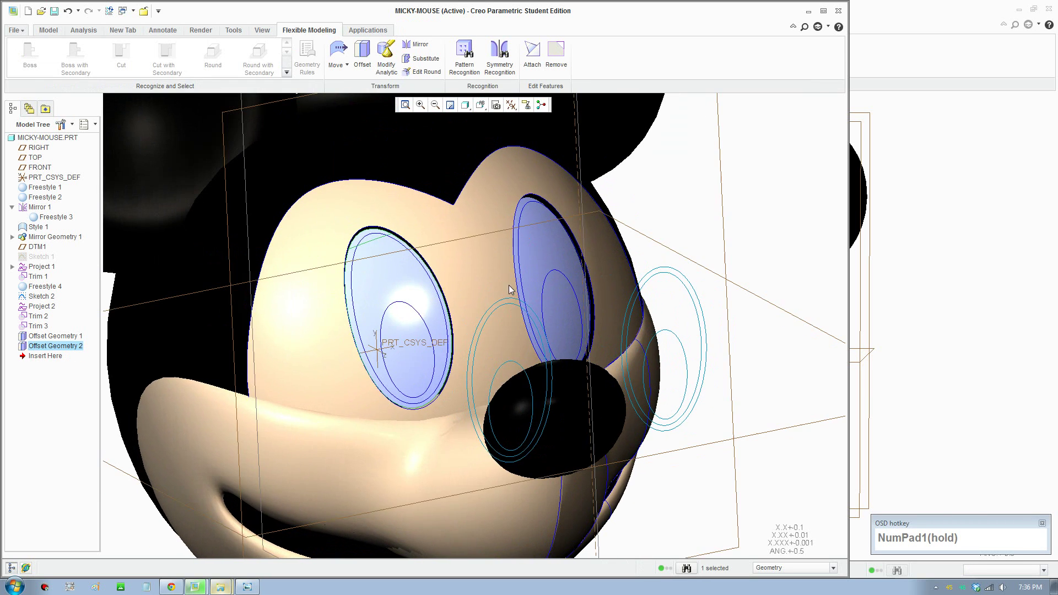
pyautogui.click(406, 293)
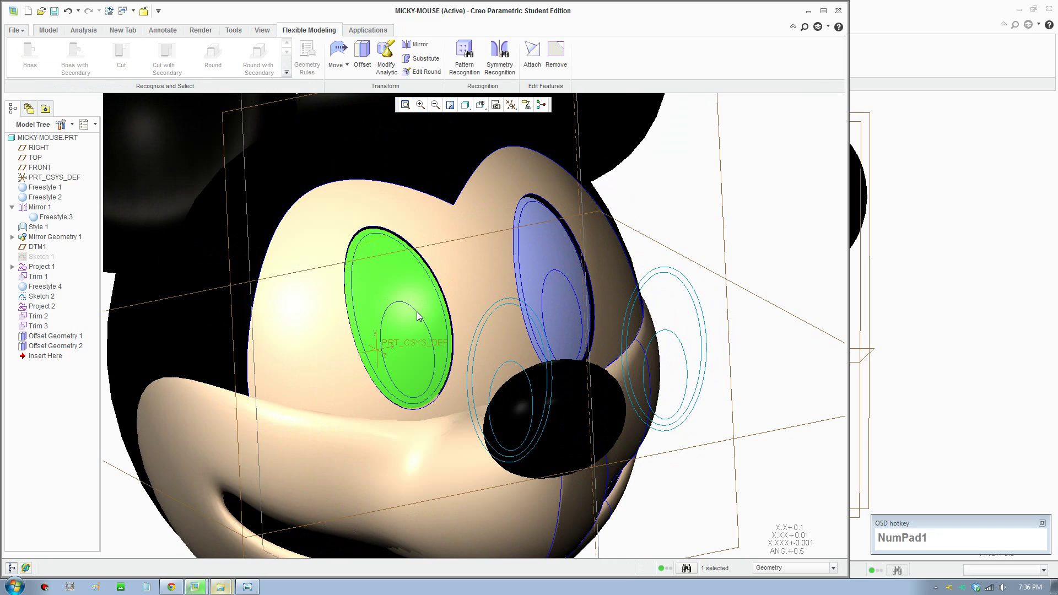
pyautogui.scroll(2, 417, 316)
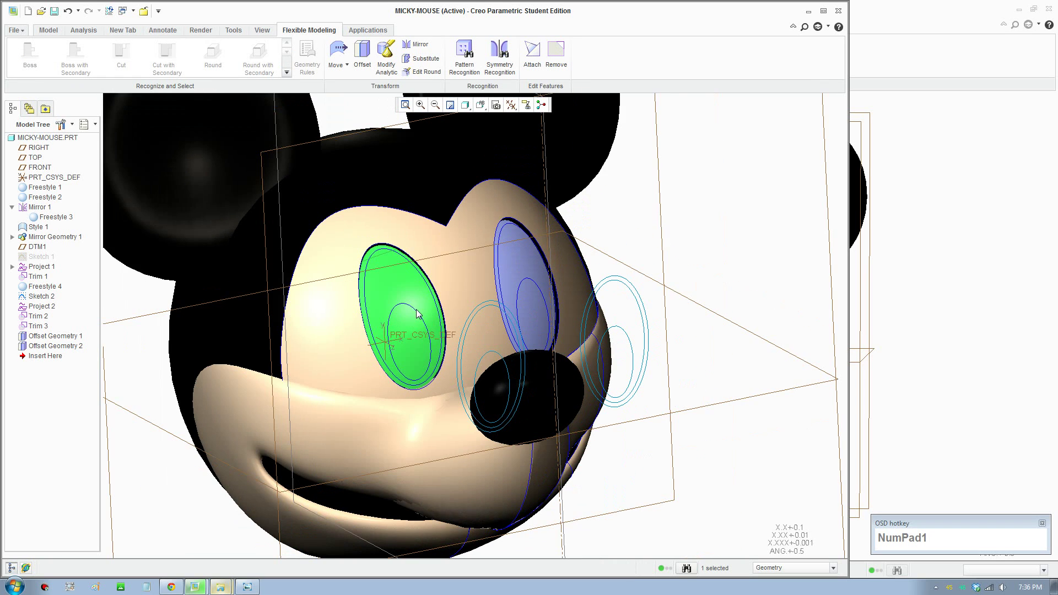
pyautogui.moveTo(473, 284); pyautogui.dragTo(416, 309, button='middle')
pyautogui.scroll(-2, 416, 309)
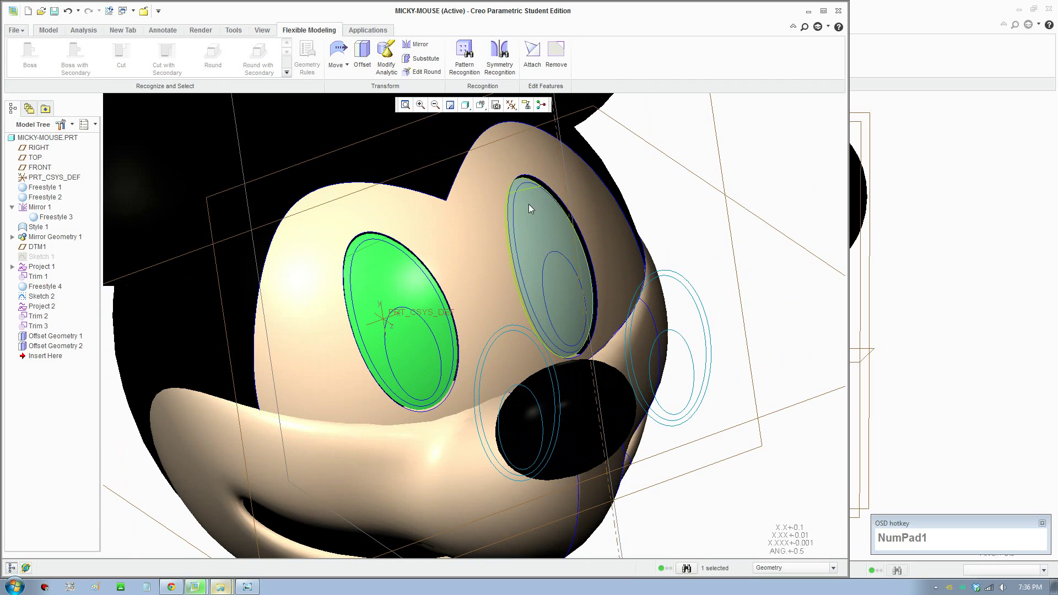
pyautogui.click(710, 205)
# - Start a projected curve onto both offset eye surfaces, using datum plane DTM1 as the direction reference
pyautogui.click(49, 30)
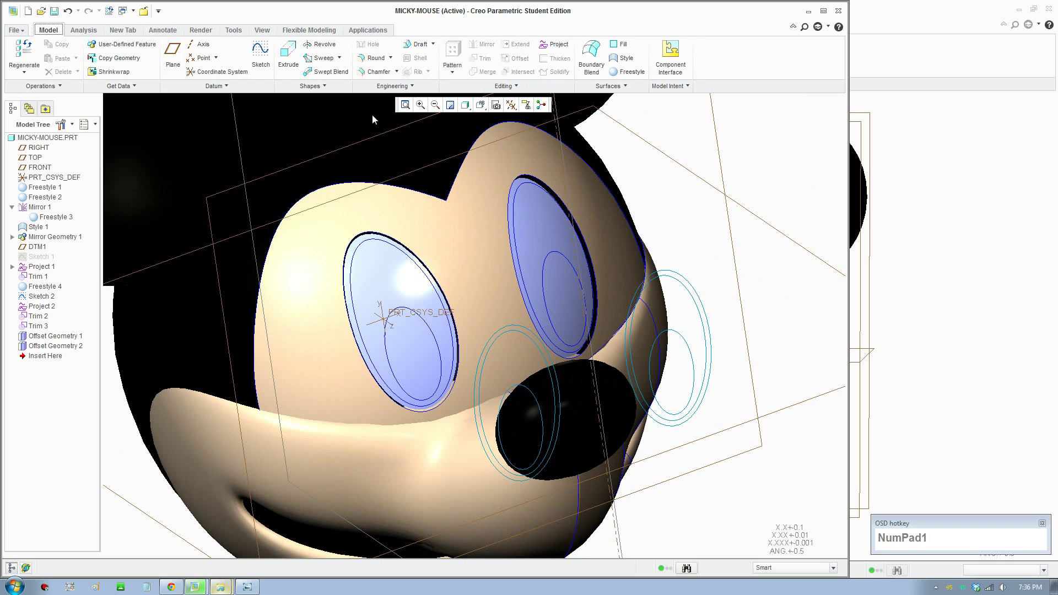
pyautogui.click(555, 46)
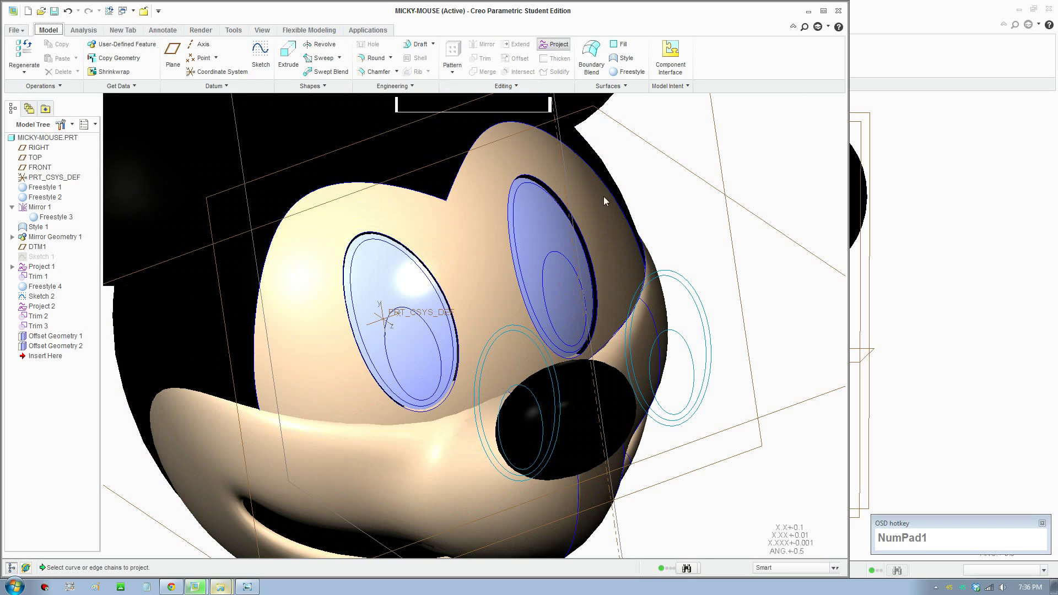
pyautogui.click(66, 59)
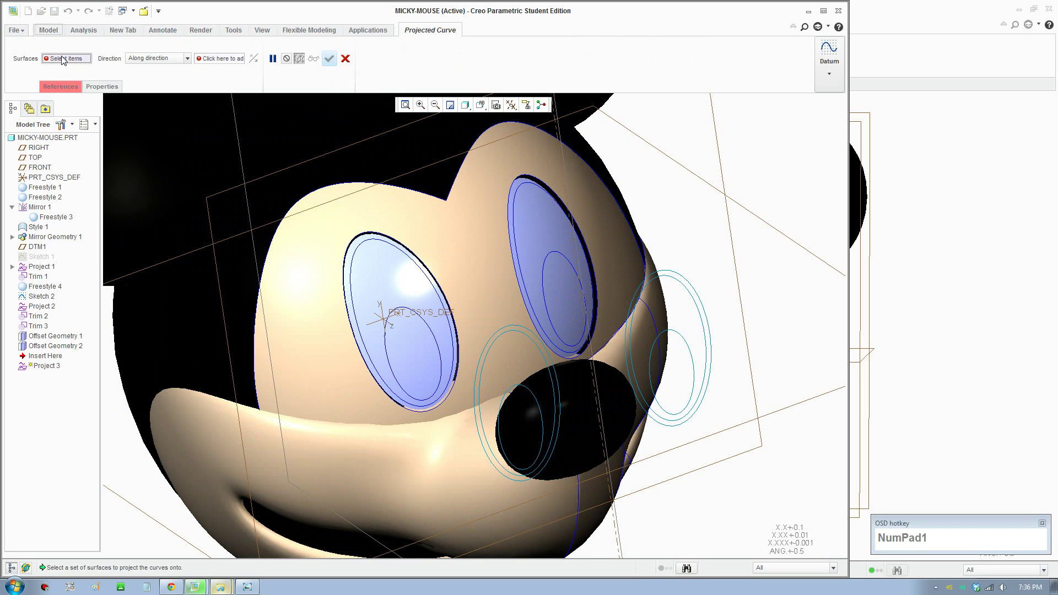
pyautogui.click(385, 274)
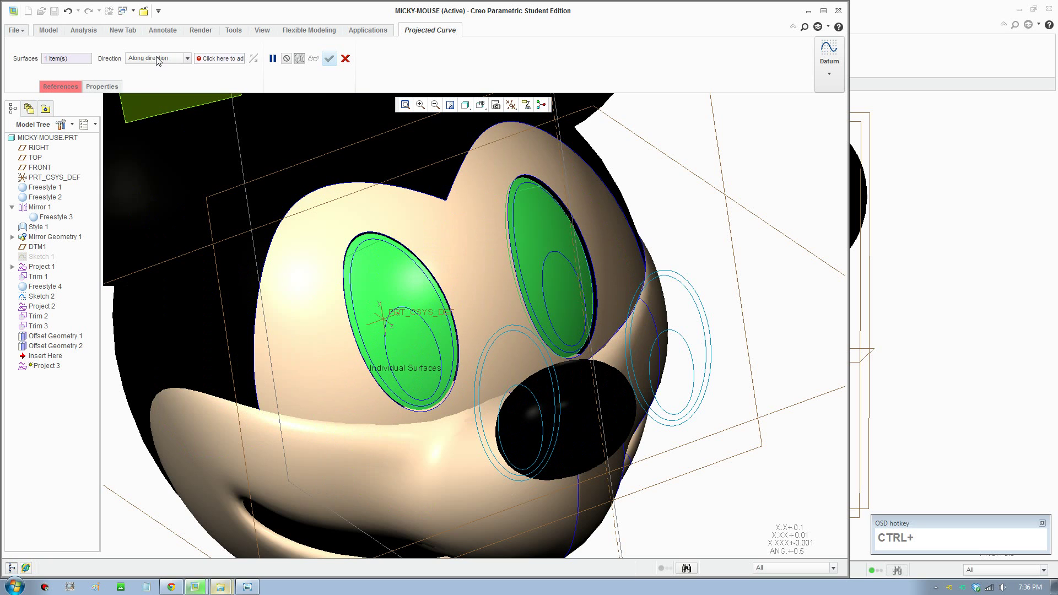
pyautogui.click(220, 59)
pyautogui.scroll(3, 411, 153)
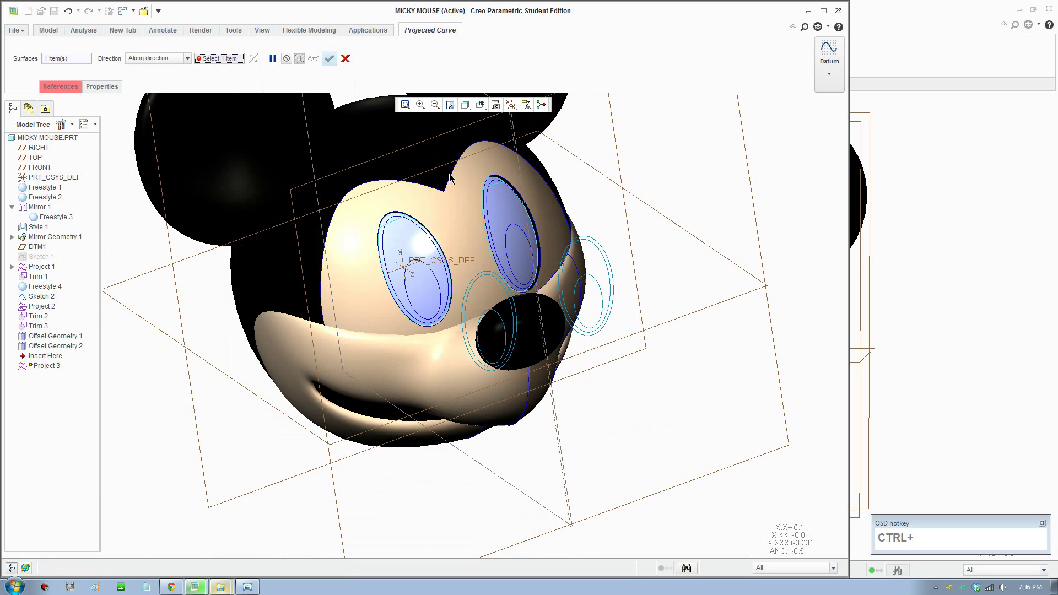
pyautogui.click(488, 140)
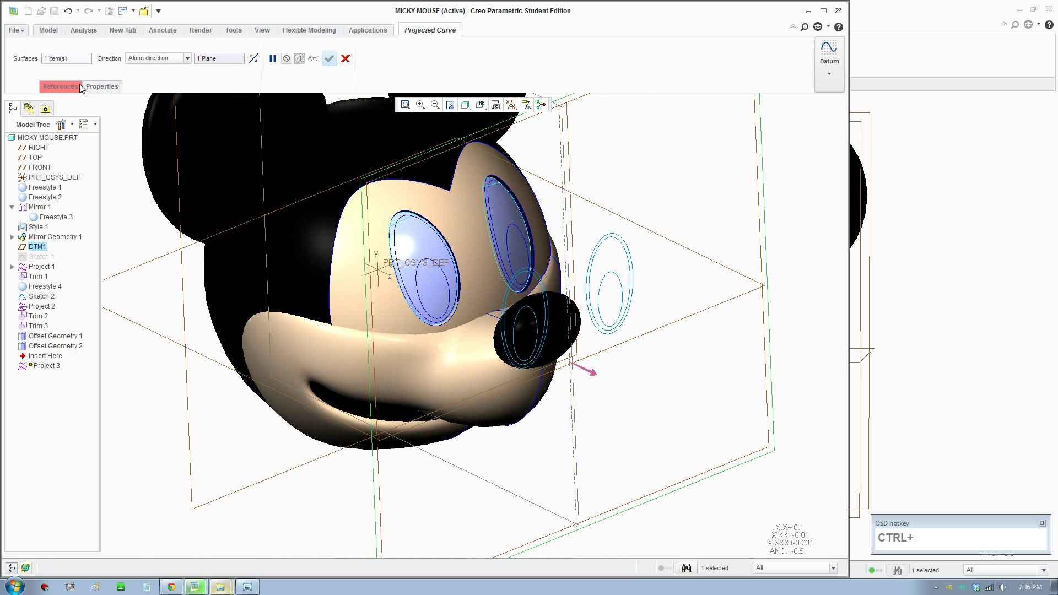
# - Project the inner eye outlines and pupil outlines of both sketched eyes onto the offset eye surfaces
pyautogui.click(60, 86)
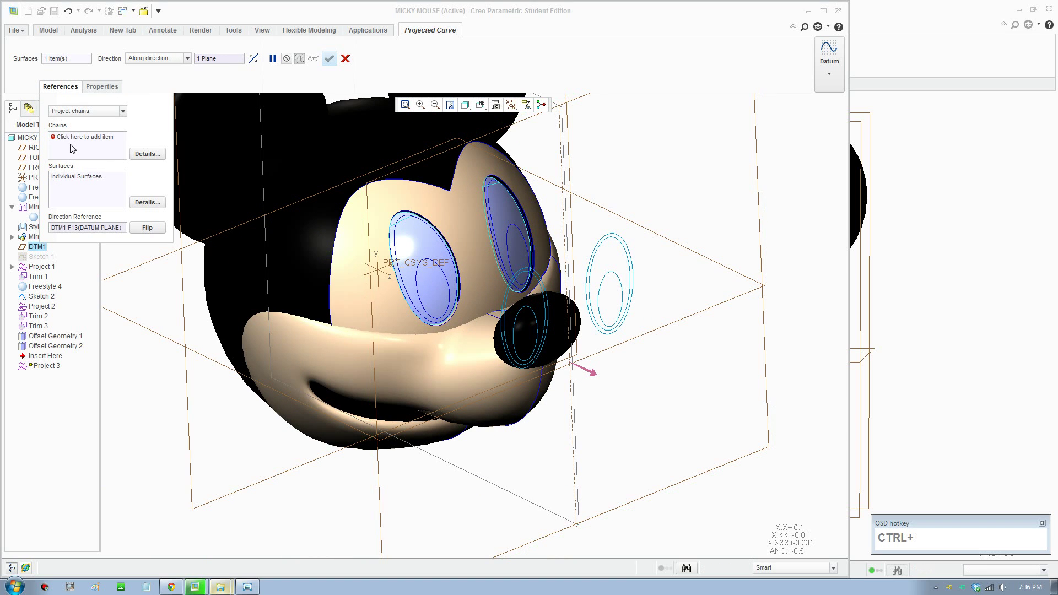
pyautogui.click(70, 148)
pyautogui.scroll(-4, 498, 292)
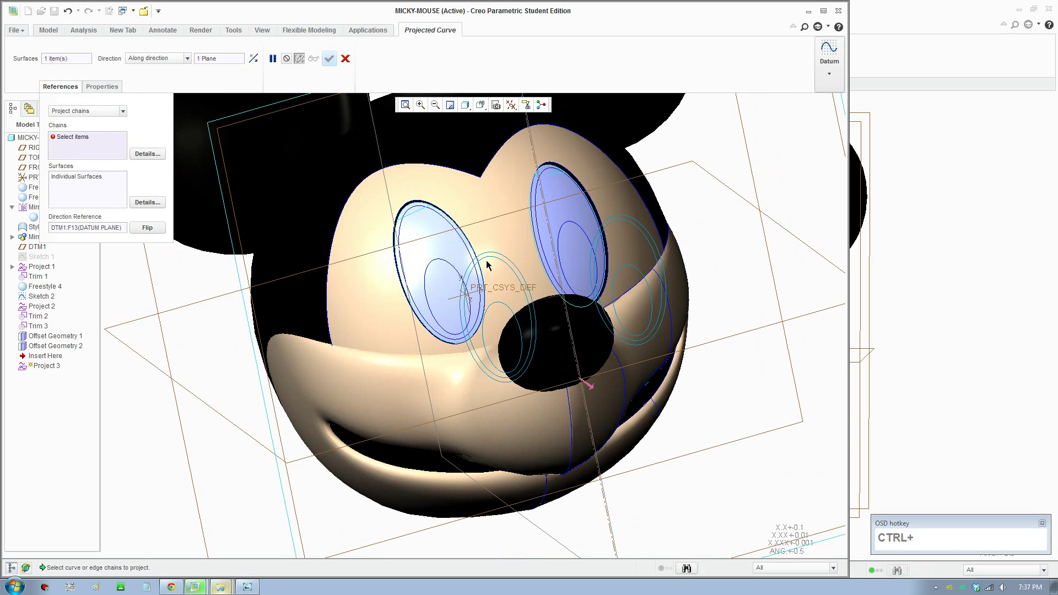
pyautogui.click(488, 258)
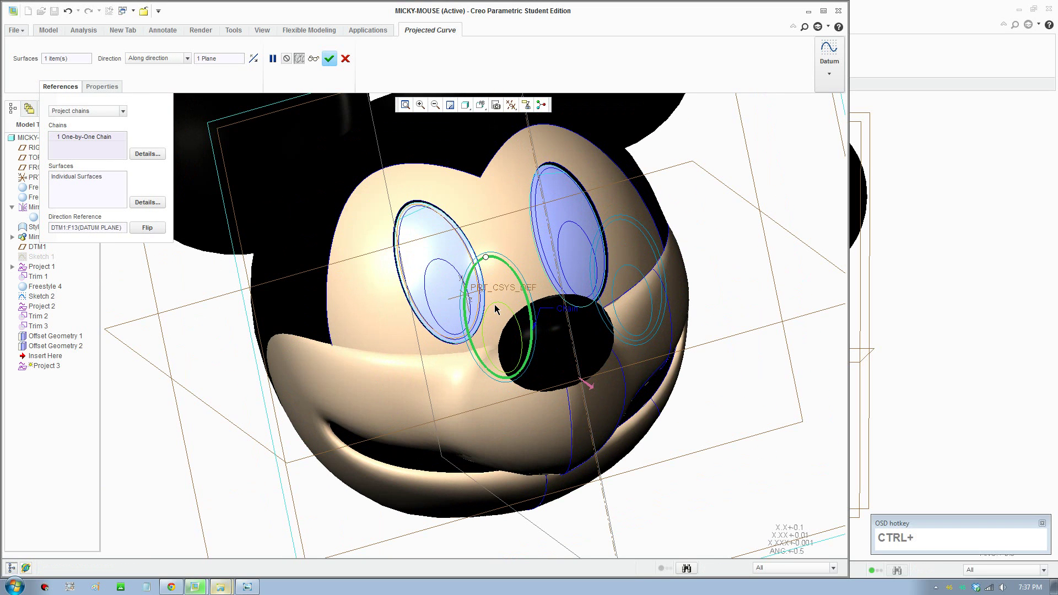
pyautogui.keyDown('ctrl'); pyautogui.click(639, 272); pyautogui.keyUp('ctrl')
pyautogui.keyDown('ctrl'); pyautogui.click(638, 226); pyautogui.keyUp('ctrl')
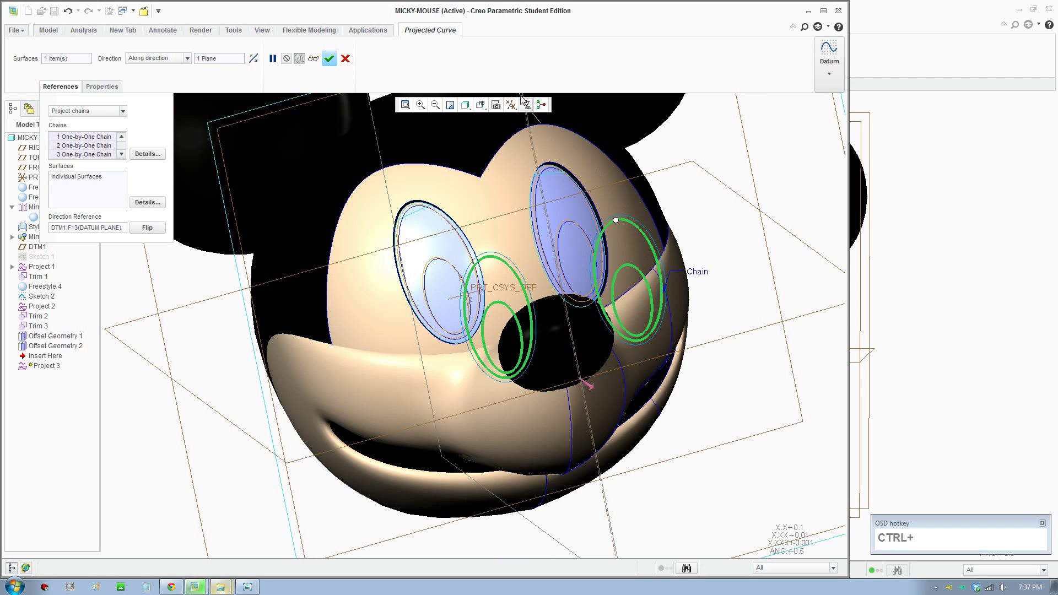
pyautogui.click(329, 58)
# - Trim the offset surface of the eye farther from the nose with its projected pupil outline, keeping both sides
pyautogui.moveTo(386, 253)
pyautogui.mouseDown(button='middle')
pyautogui.moveTo(485, 254)
pyautogui.moveTo(378, 251)
pyautogui.mouseUp(button='middle')
pyautogui.scroll(-2, 378, 246)
pyautogui.click(341, 221)
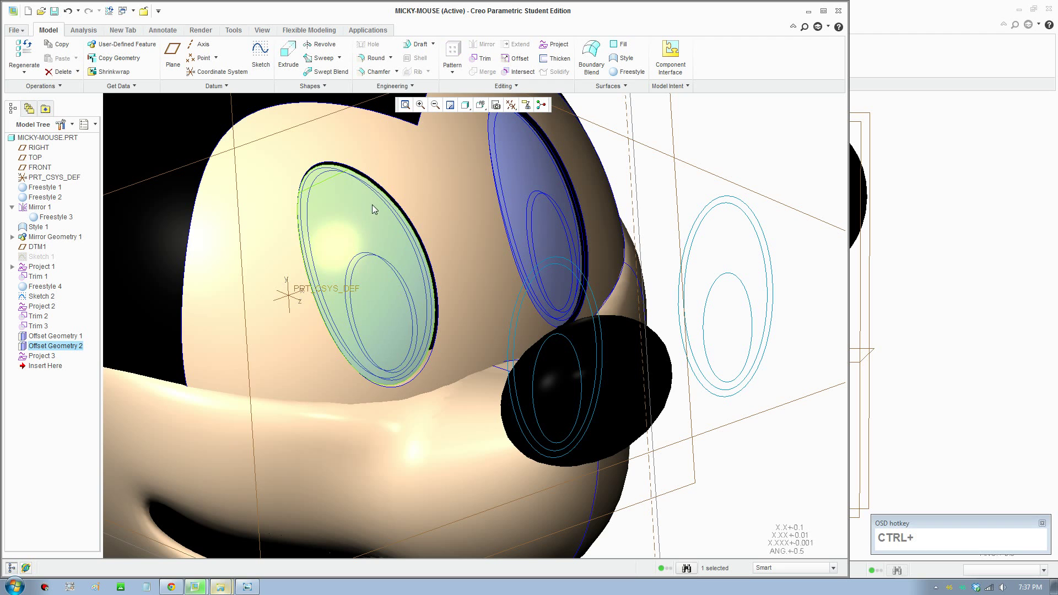
pyautogui.keyDown('ctrl'); pyautogui.click(342, 209); pyautogui.keyUp('ctrl')
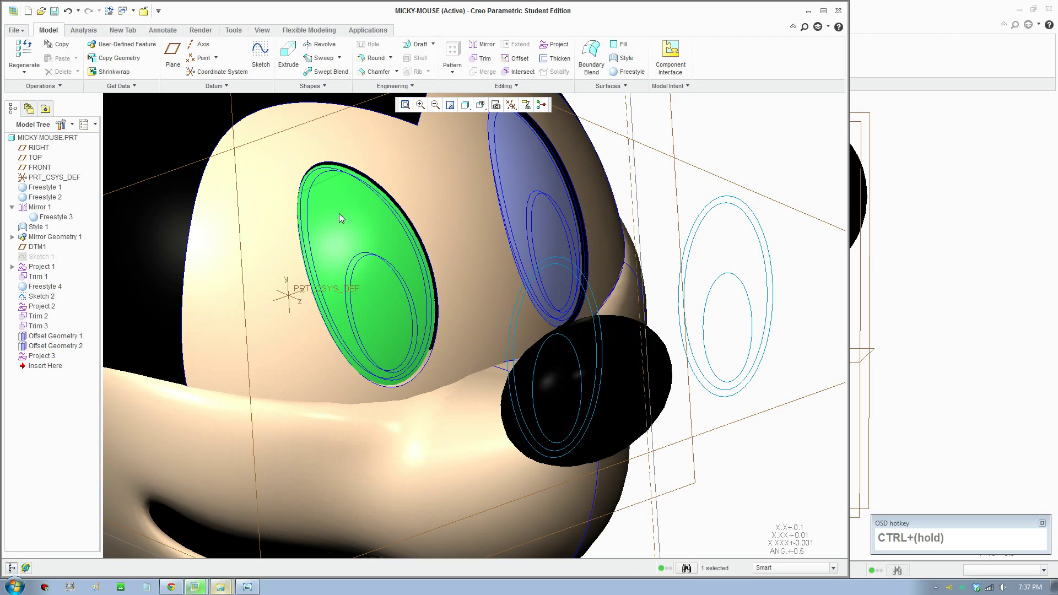
pyautogui.click(481, 59)
pyautogui.scroll(2, 353, 221)
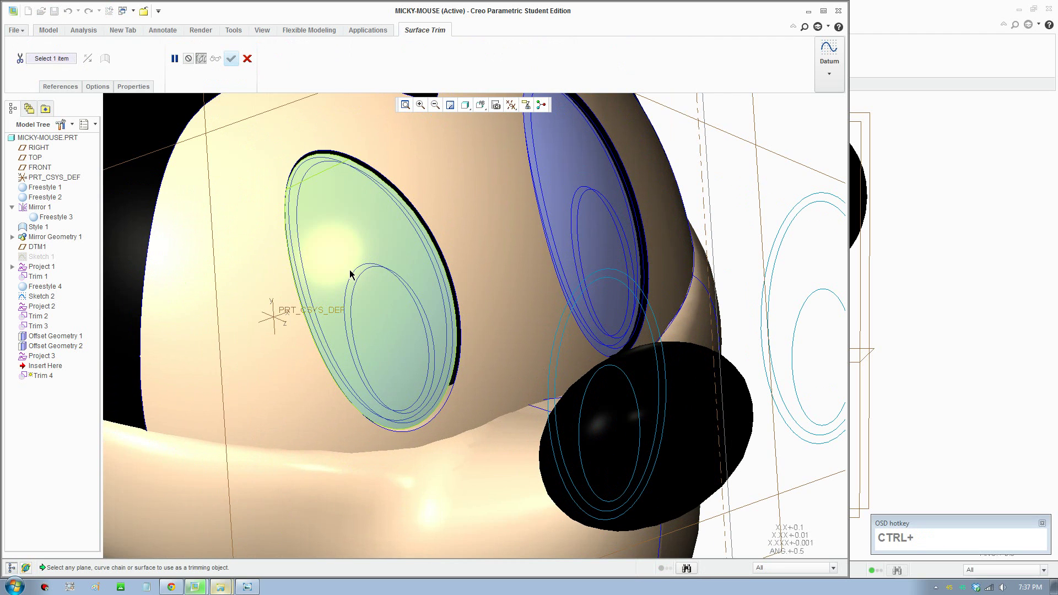
pyautogui.click(349, 270)
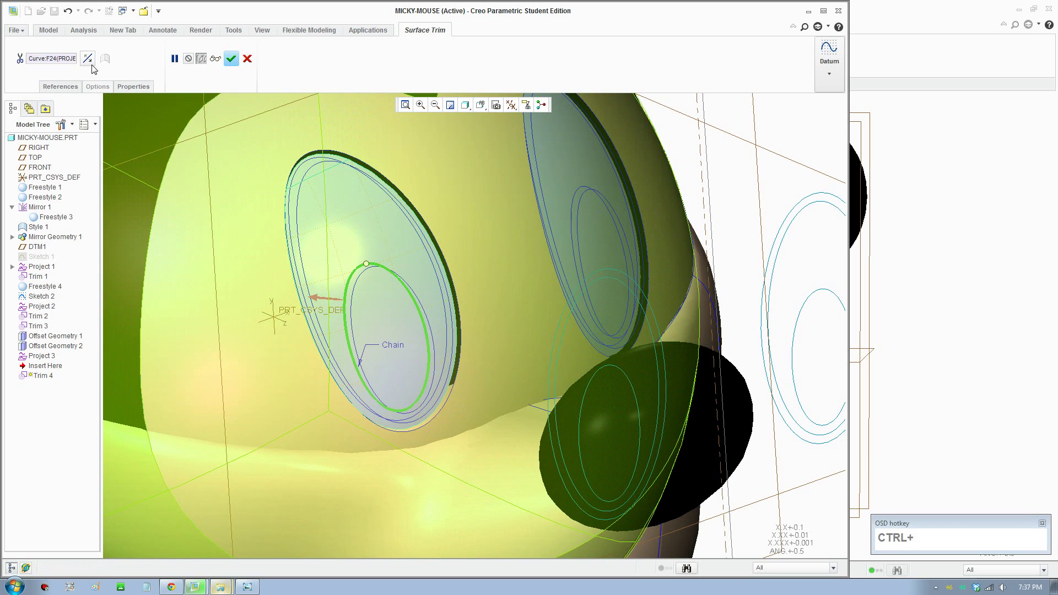
pyautogui.click(88, 59)
pyautogui.click(231, 58)
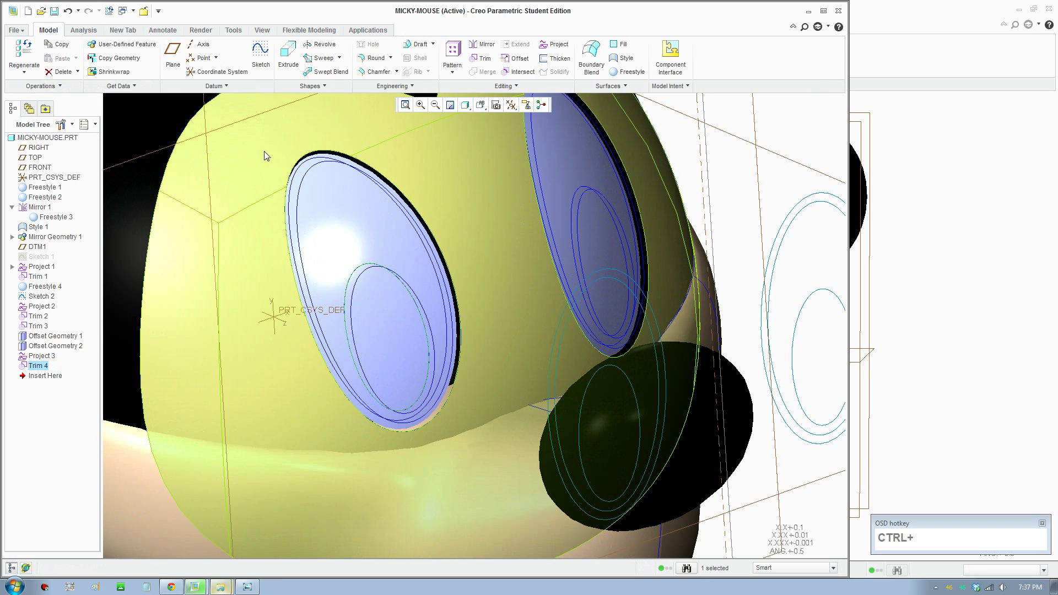
# - Trim the offset surface of the other eye with its projected pupil outline, keeping both sides
pyautogui.click(572, 202)
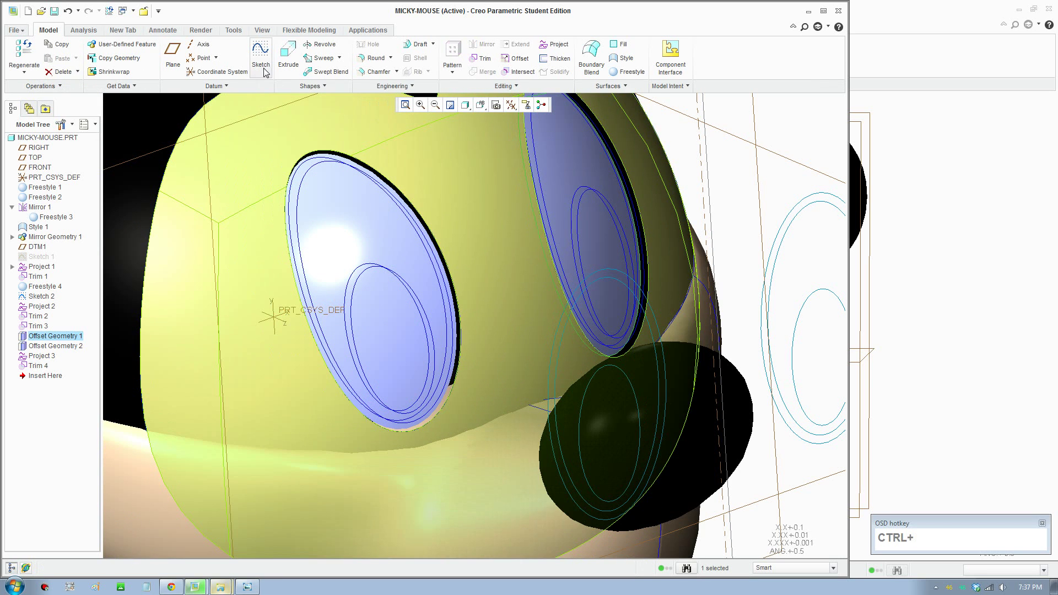
pyautogui.click(469, 61)
pyautogui.click(559, 231)
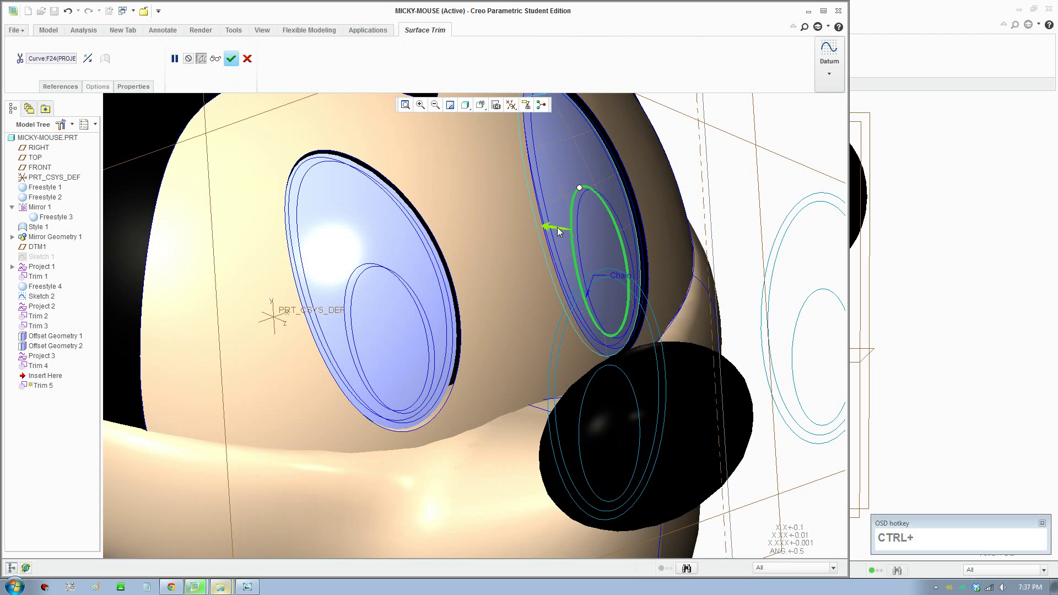
pyautogui.click(231, 59)
# - Trim the surface of the eye farther from the nose with its projected inner eye outline, keeping only the inside
pyautogui.keyDown('shift'); pyautogui.moveTo(435, 203); pyautogui.dragTo(422, 278, button='middle'); pyautogui.keyUp('shift')
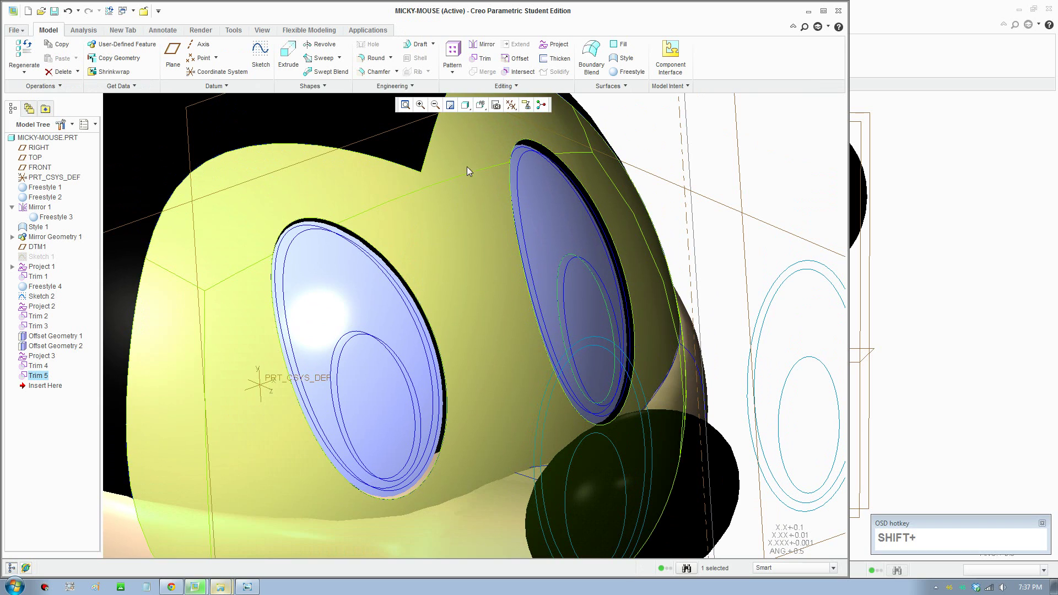
pyautogui.click(485, 61)
pyautogui.click(337, 264)
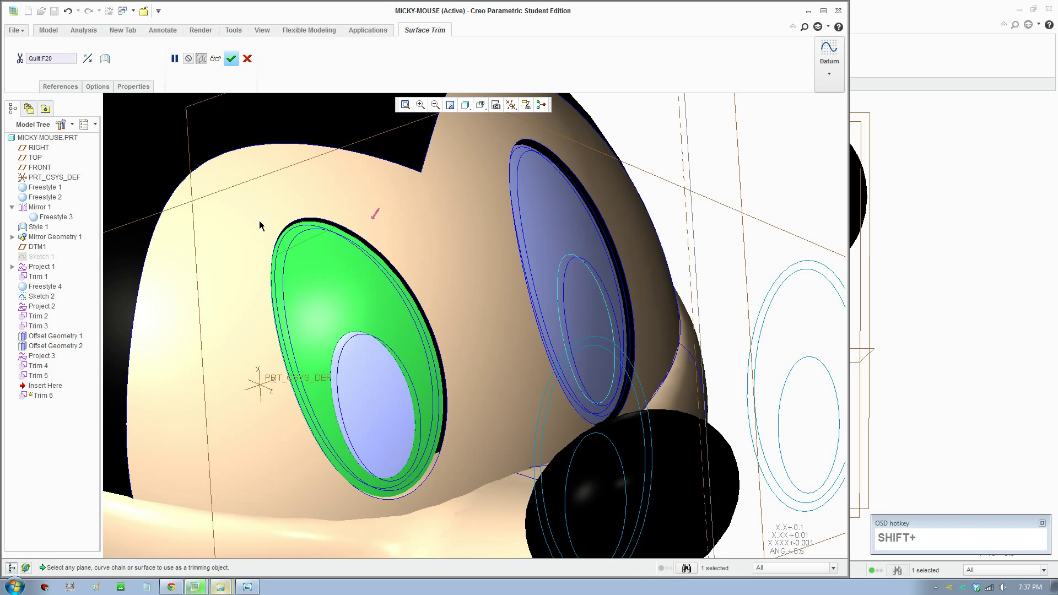
pyautogui.click(60, 86)
pyautogui.click(76, 120)
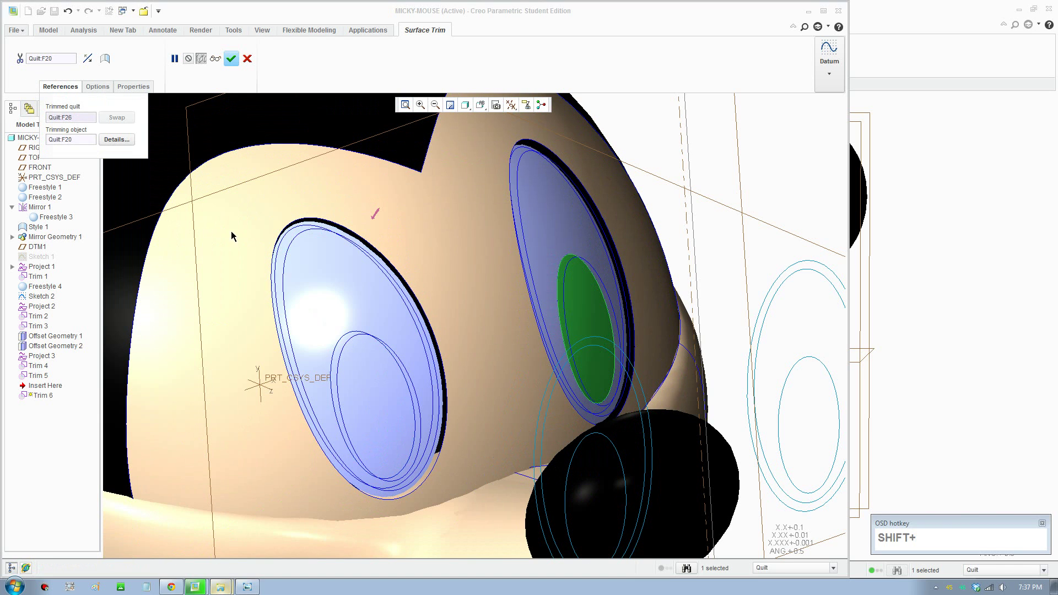
pyautogui.click(315, 276)
pyautogui.click(71, 139)
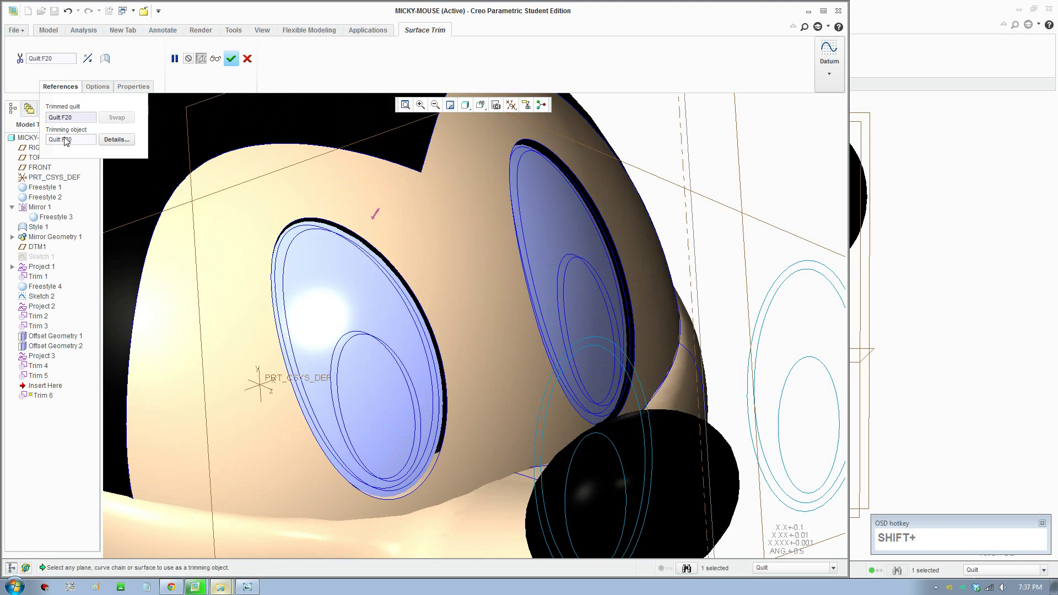
pyautogui.click(271, 236)
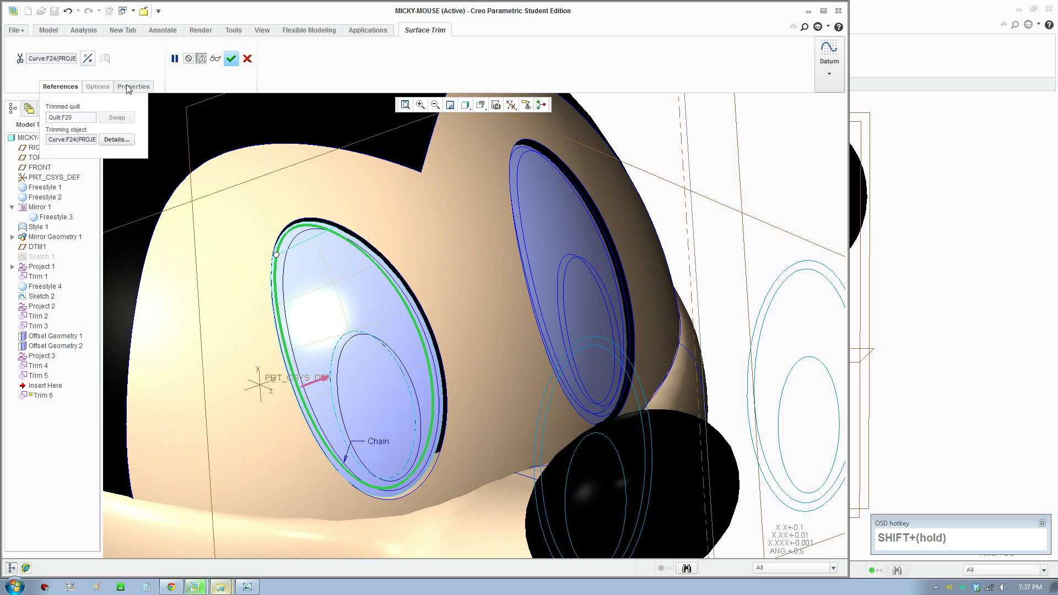
pyautogui.click(231, 58)
# - Trim the surface of the other eye with its projected inner eye outline, keeping only the inside
pyautogui.moveTo(308, 248); pyautogui.dragTo(479, 307, button='middle')
pyautogui.click(596, 195)
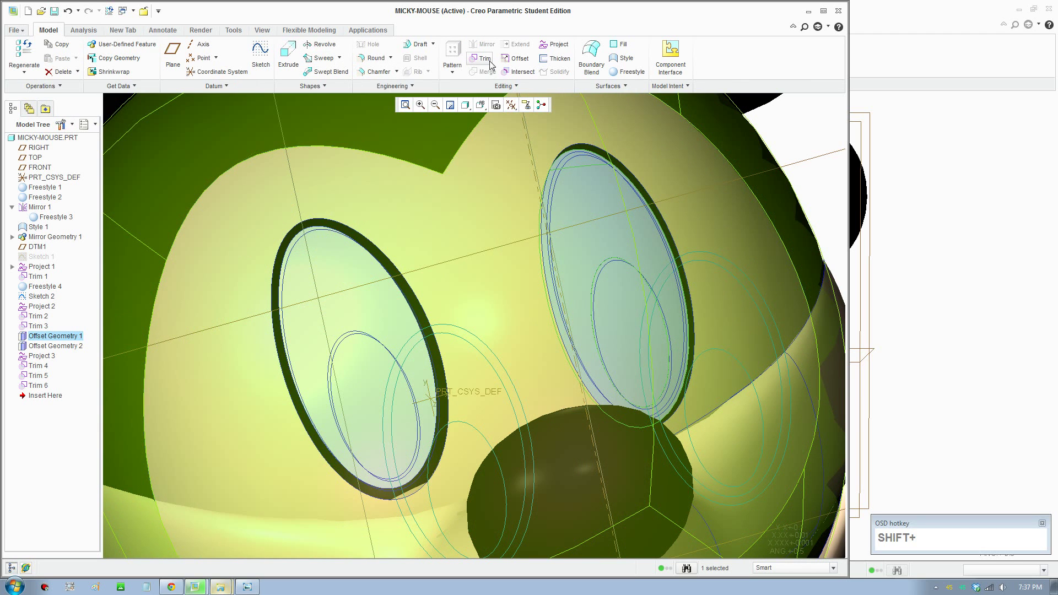
pyautogui.click(489, 62)
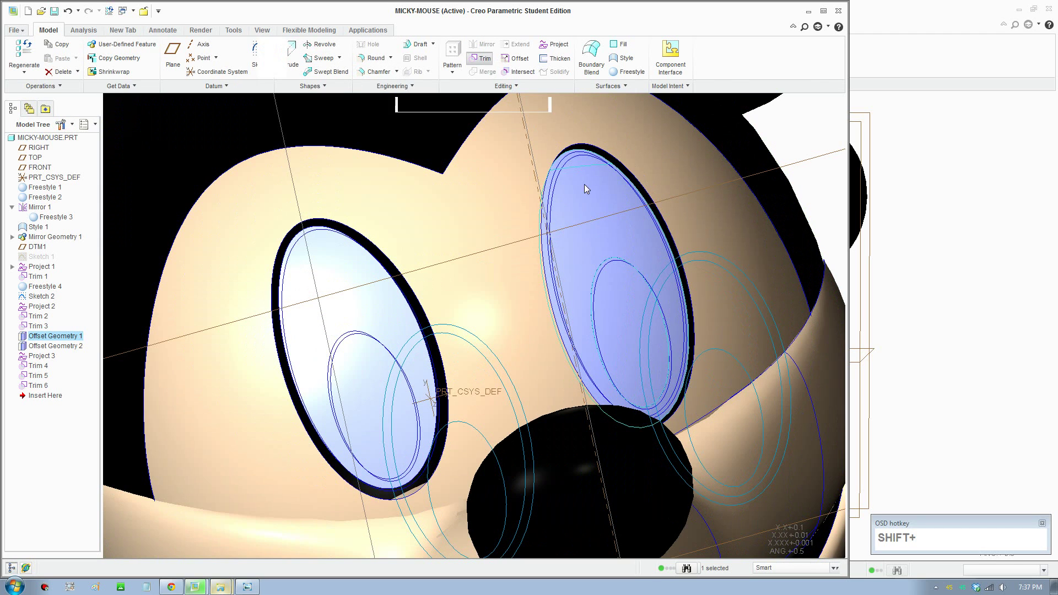
pyautogui.click(562, 167)
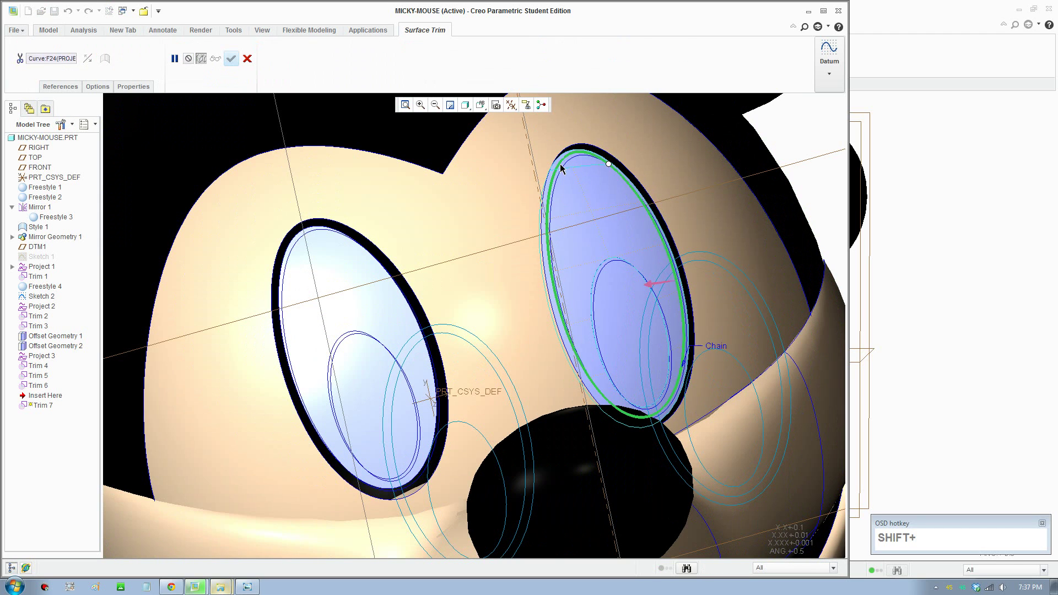
pyautogui.click(216, 57)
pyautogui.click(233, 62)
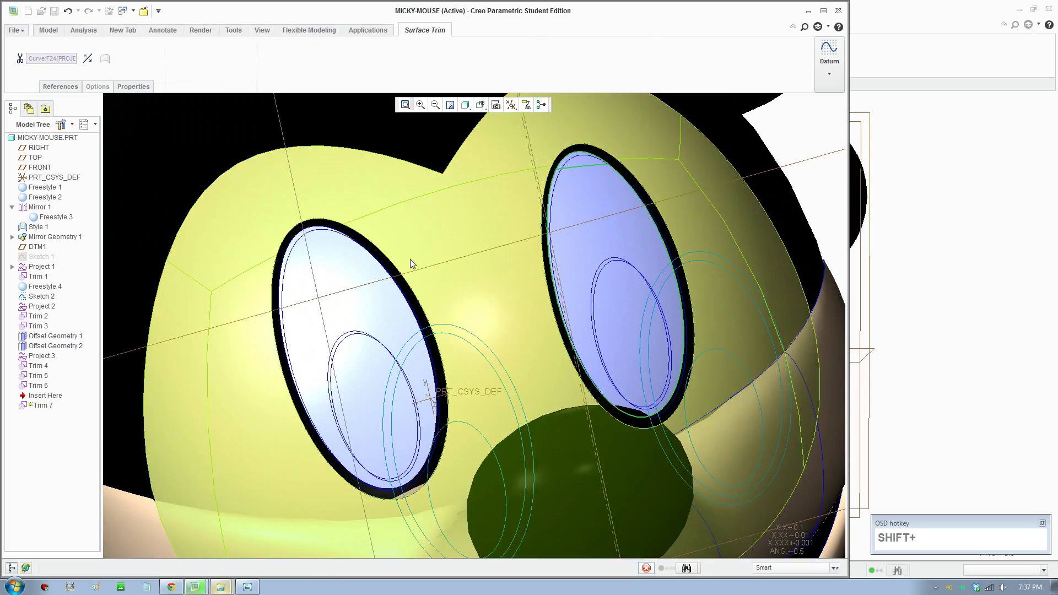
# - Start a Style feature and build a surface between the outer and inner gap edges on the nose-facing side of the eye farther from the nose
pyautogui.scroll(2, 410, 259)
pyautogui.moveTo(439, 272)
pyautogui.mouseDown(button='middle')
pyautogui.moveTo(463, 279)
pyautogui.moveTo(418, 264)
pyautogui.moveTo(433, 259)
pyautogui.mouseUp(button='middle')
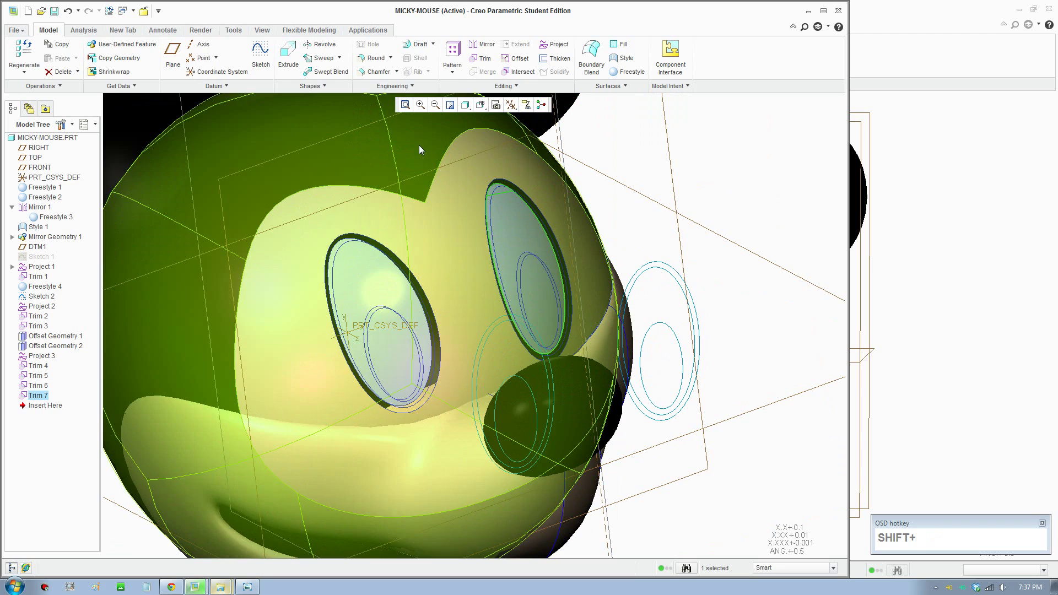
pyautogui.click(747, 221)
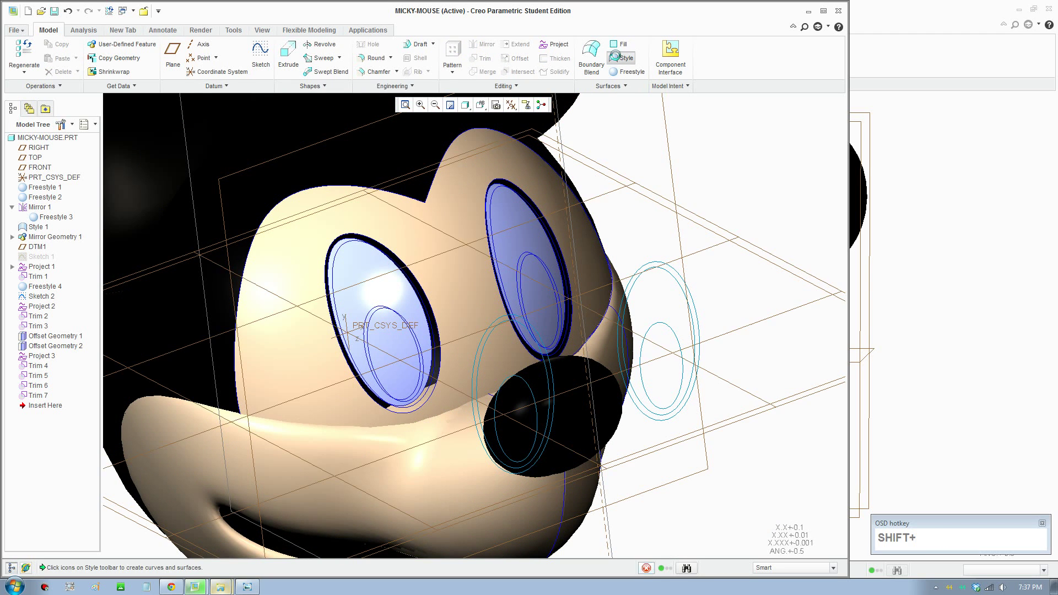
pyautogui.click(621, 58)
pyautogui.scroll(3, 408, 310)
pyautogui.keyDown('shift'); pyautogui.moveTo(419, 305); pyautogui.dragTo(444, 299, button='middle'); pyautogui.keyUp('shift')
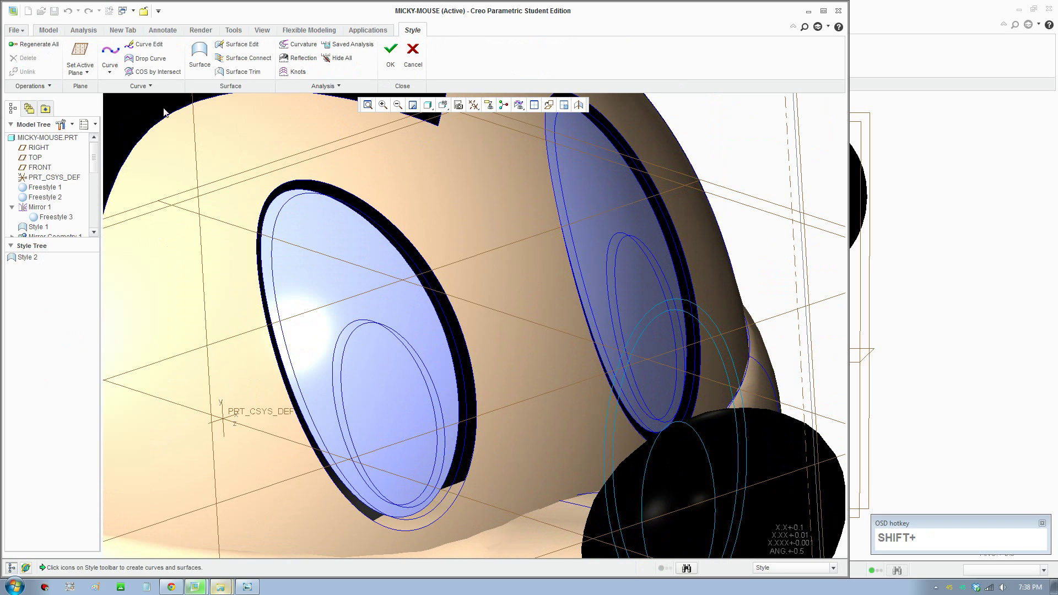
pyautogui.click(196, 61)
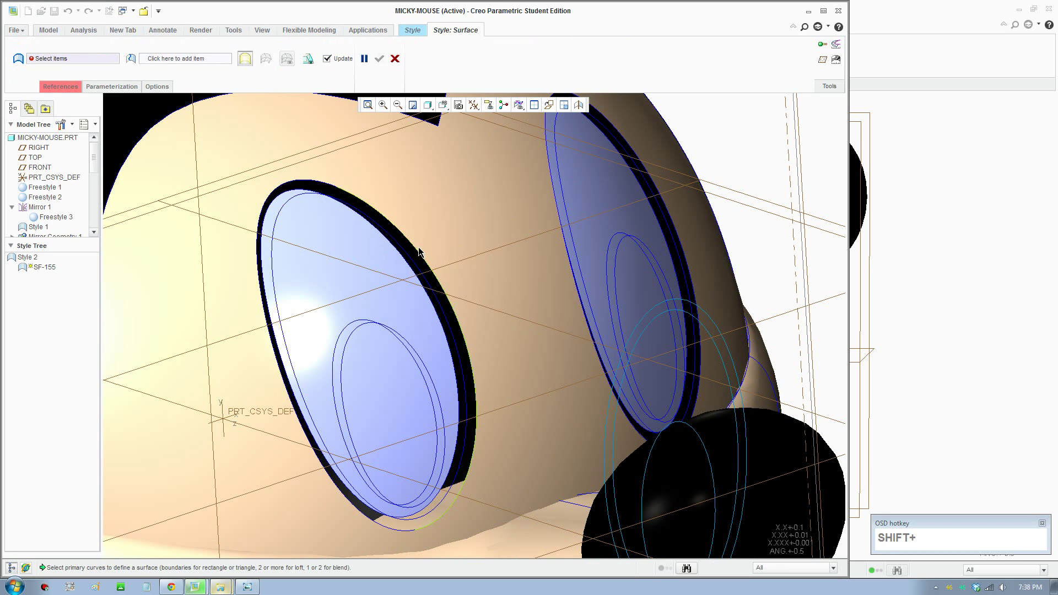
pyautogui.keyDown('ctrl'); pyautogui.click(406, 263); pyautogui.keyUp('ctrl')
pyautogui.scroll(2, 406, 265)
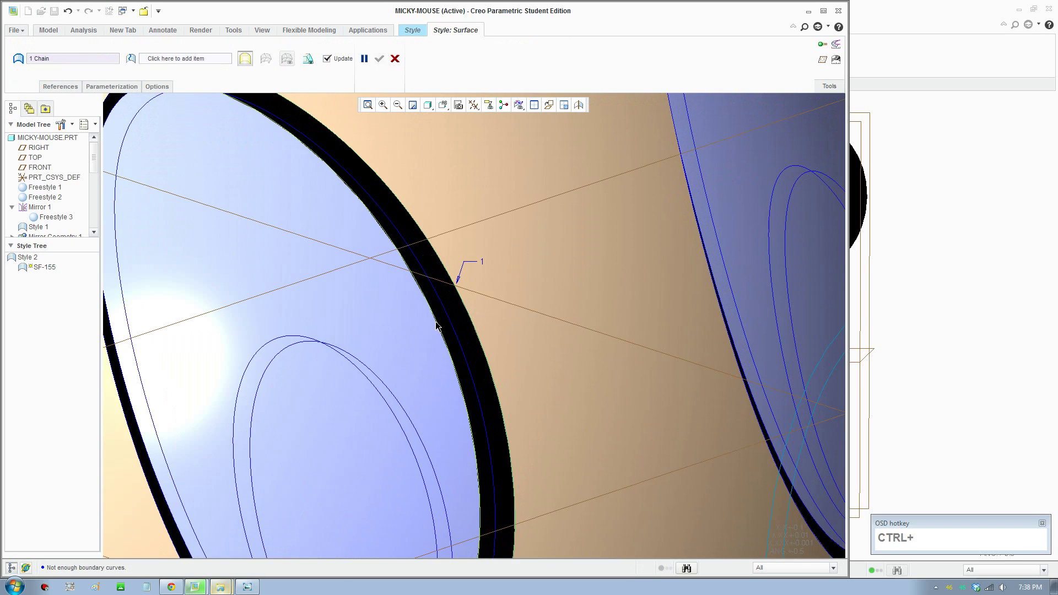
pyautogui.keyDown('ctrl'); pyautogui.click(436, 321); pyautogui.keyUp('ctrl')
pyautogui.scroll(-2, 446, 317)
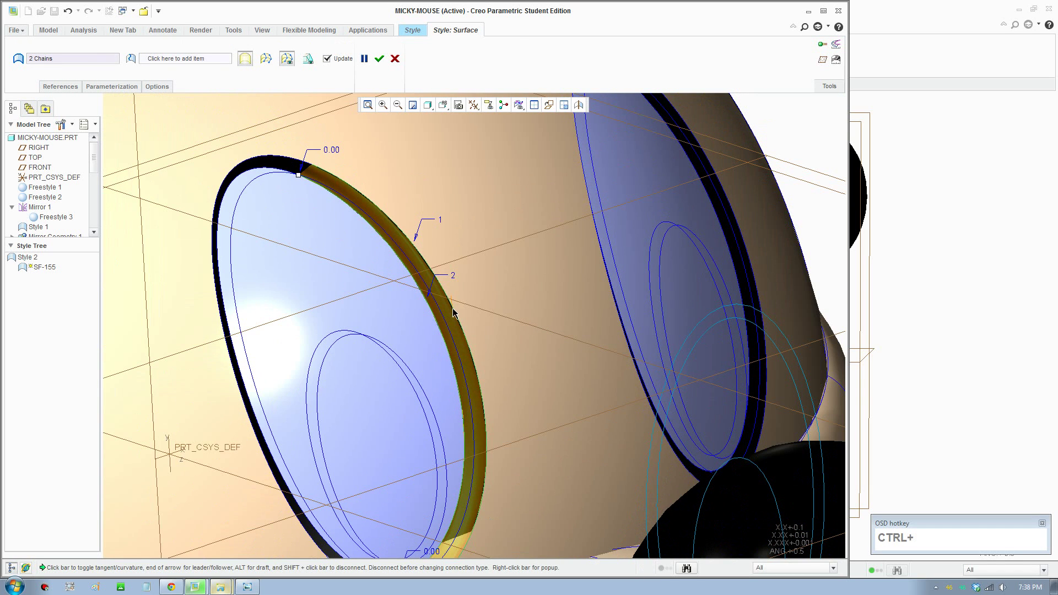
# - Change the connection type along the new surface's outer edge and accept the surface
pyautogui.rightClick(454, 312)
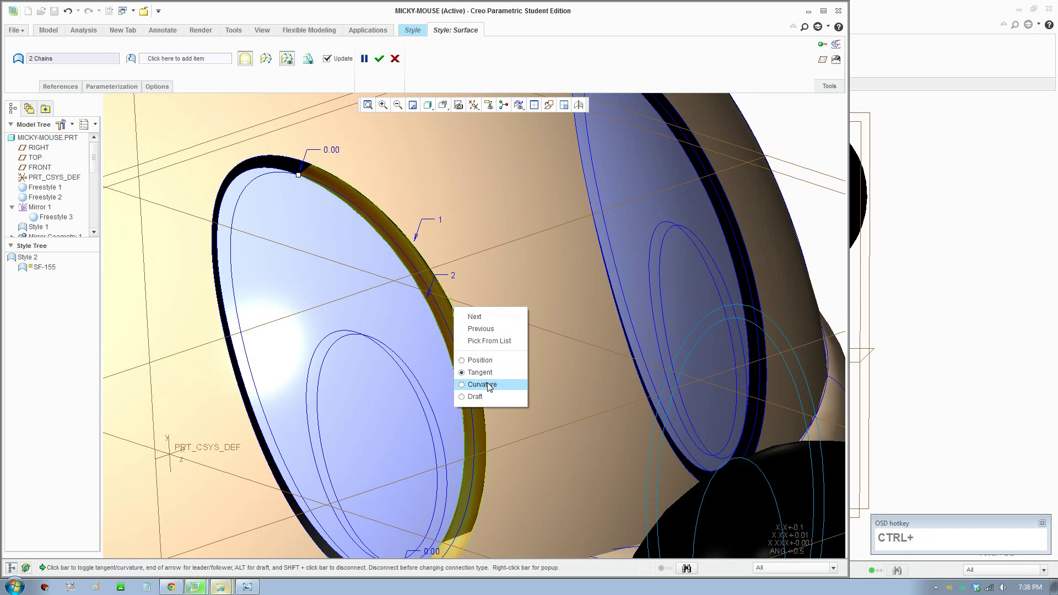
pyautogui.click(474, 356)
pyautogui.scroll(-1, 474, 350)
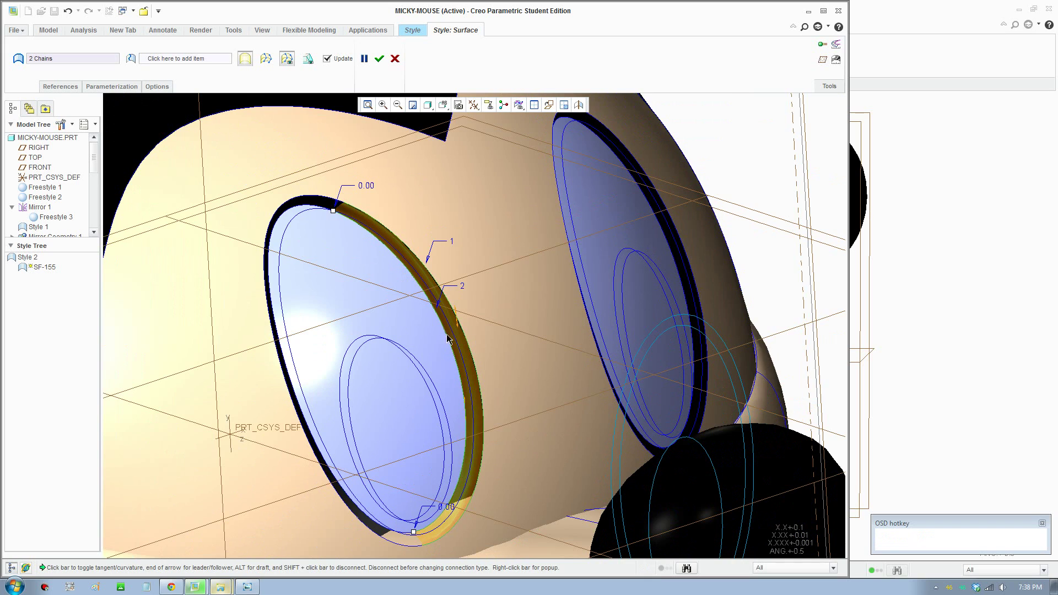
pyautogui.moveTo(447, 335); pyautogui.dragTo(428, 342, button='middle')
pyautogui.keyDown('shift'); pyautogui.moveTo(379, 422); pyautogui.dragTo(386, 397, button='middle'); pyautogui.keyUp('shift')
pyautogui.click(379, 59)
# - Build a second Style surface between the outer and inner gap edges on the same eye's side away from the nose
pyautogui.click(200, 56)
pyautogui.click(387, 469)
pyautogui.scroll(2, 388, 470)
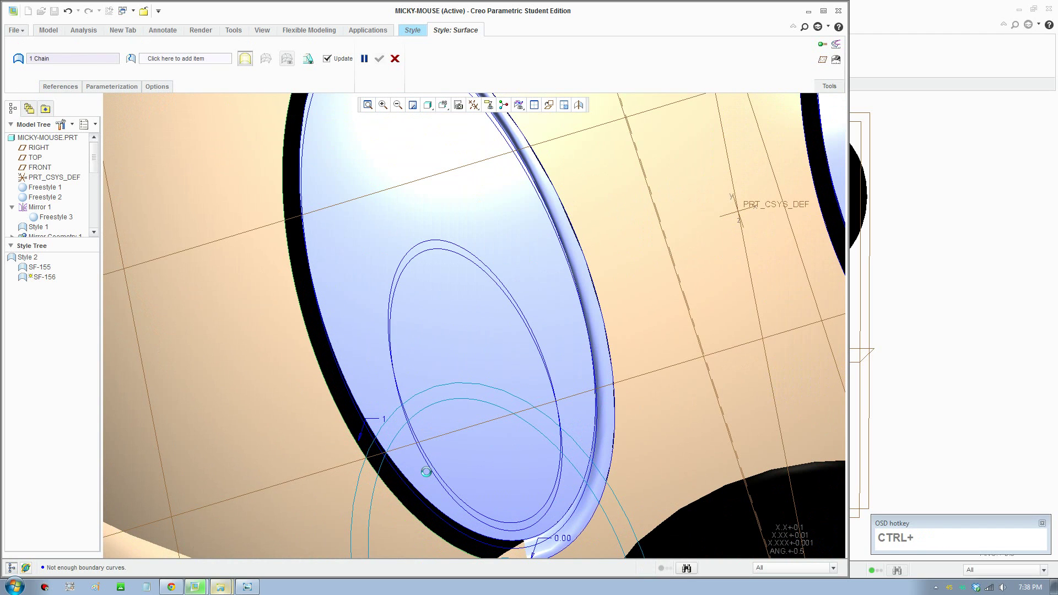
pyautogui.scroll(2, 426, 472)
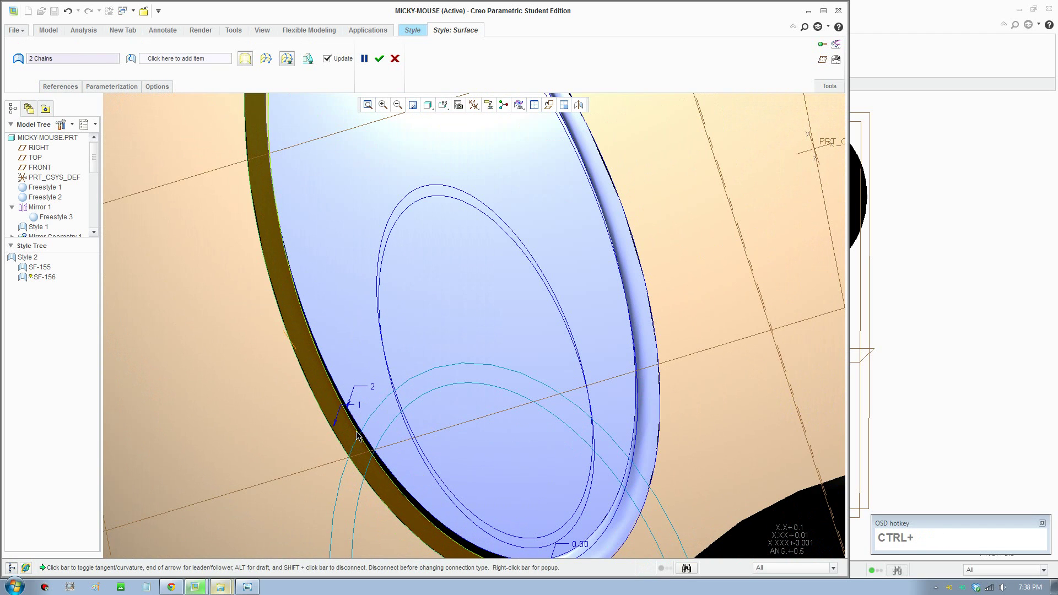
pyautogui.hotkey('ctrl', 'z')
pyautogui.keyDown('ctrl'); pyautogui.scroll(2, 374, 435); pyautogui.keyUp('ctrl')
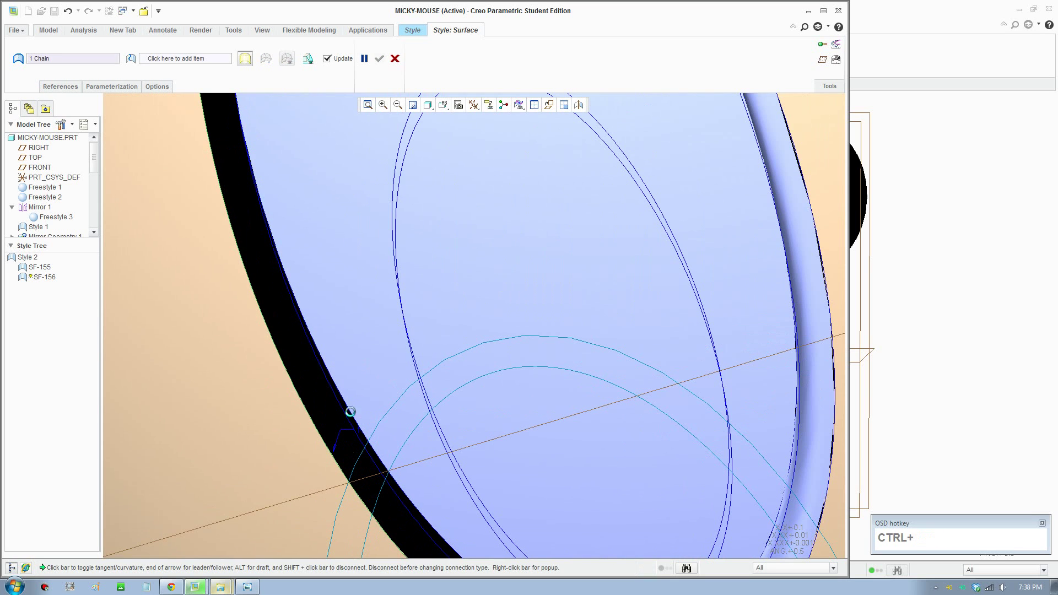
pyautogui.keyDown('ctrl'); pyautogui.click(328, 397); pyautogui.keyUp('ctrl')
# - Adjust the outer-edge connection of the surface on the side away from the nose and accept it
pyautogui.rightClick(263, 307)
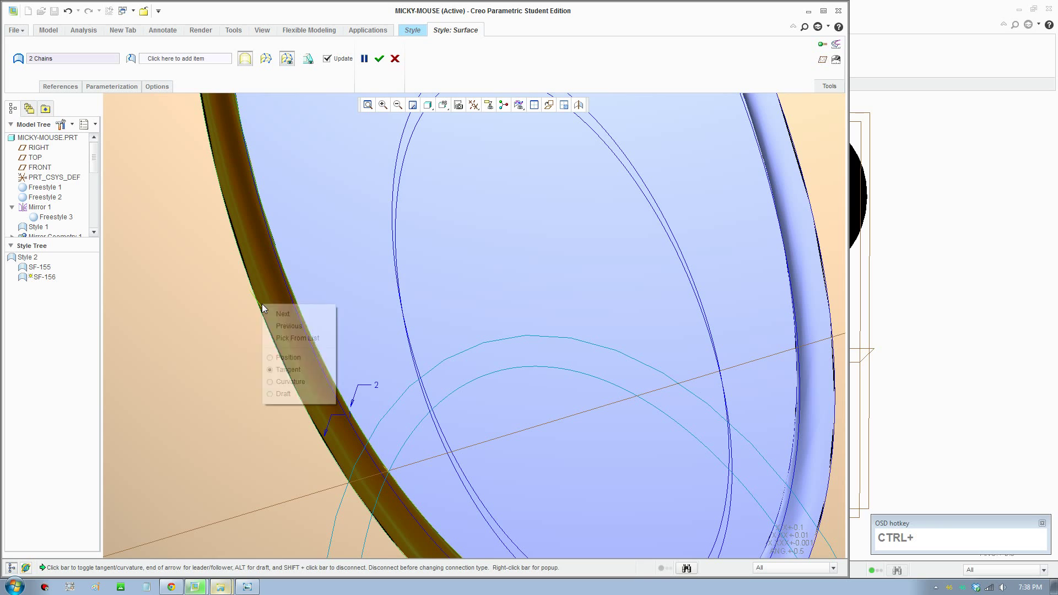
pyautogui.click(312, 370)
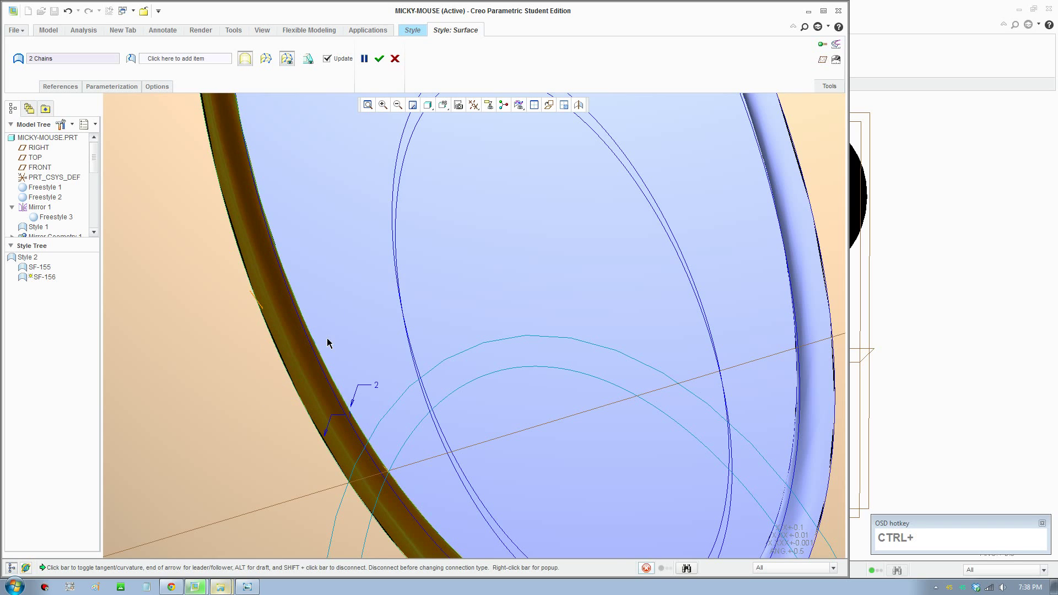
pyautogui.scroll(6, 327, 339)
pyautogui.keyDown('shift'); pyautogui.moveTo(352, 281); pyautogui.dragTo(293, 364, button='middle'); pyautogui.keyUp('shift')
pyautogui.moveTo(328, 328); pyautogui.dragTo(293, 270, button='middle')
pyautogui.scroll(-2, 293, 274)
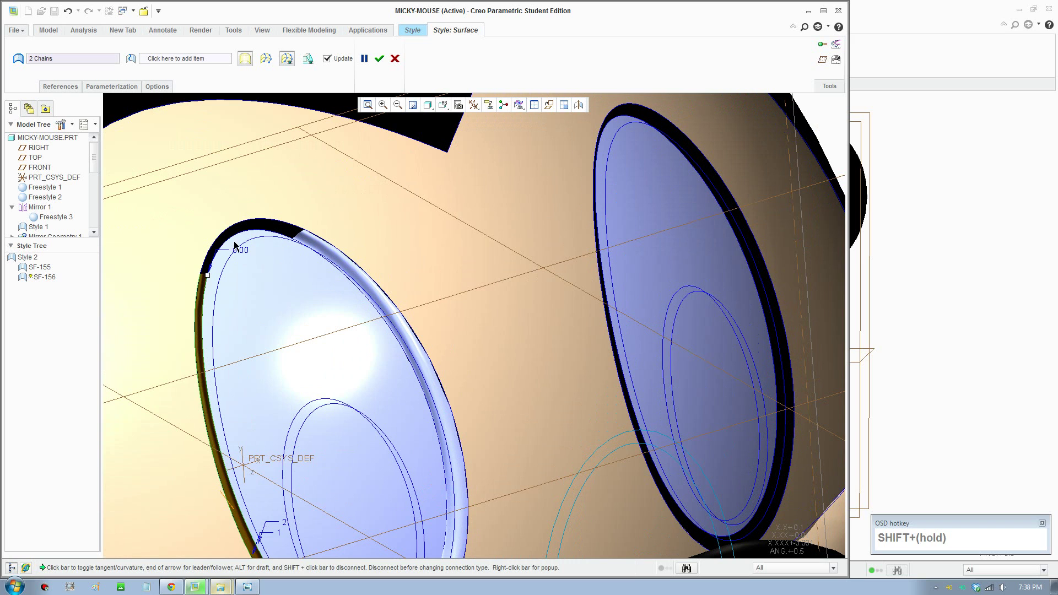
pyautogui.click(380, 59)
# - Fill the adjoining upper gap segment with a Style surface, setting its inner-edge connection to Position and adjusting its outer-edge connection
pyautogui.click(191, 48)
pyautogui.scroll(-3, 203, 251)
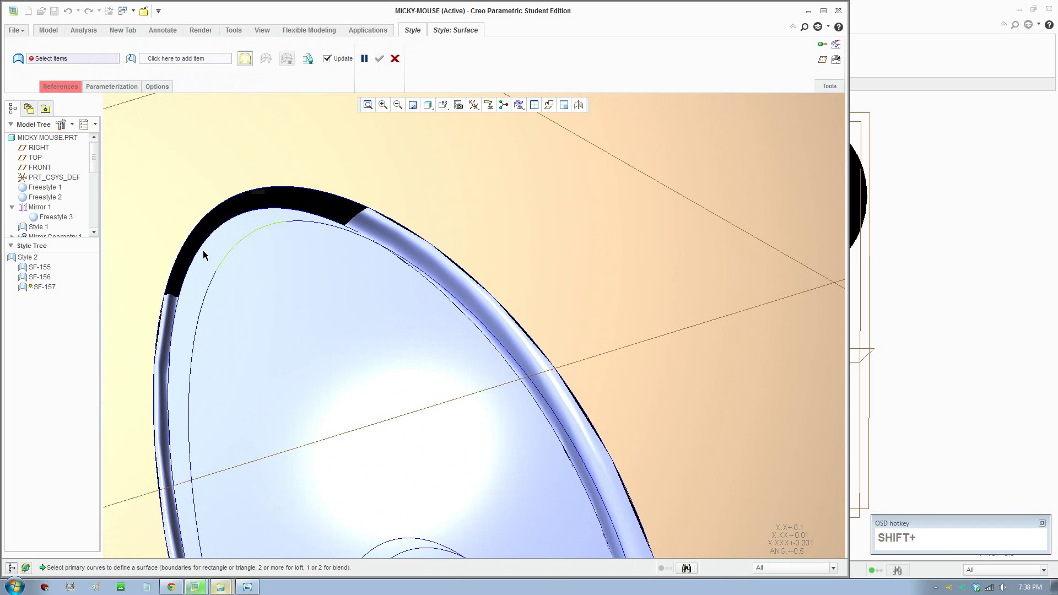
pyautogui.click(194, 250)
pyautogui.keyDown('ctrl'); pyautogui.click(185, 241); pyautogui.keyUp('ctrl')
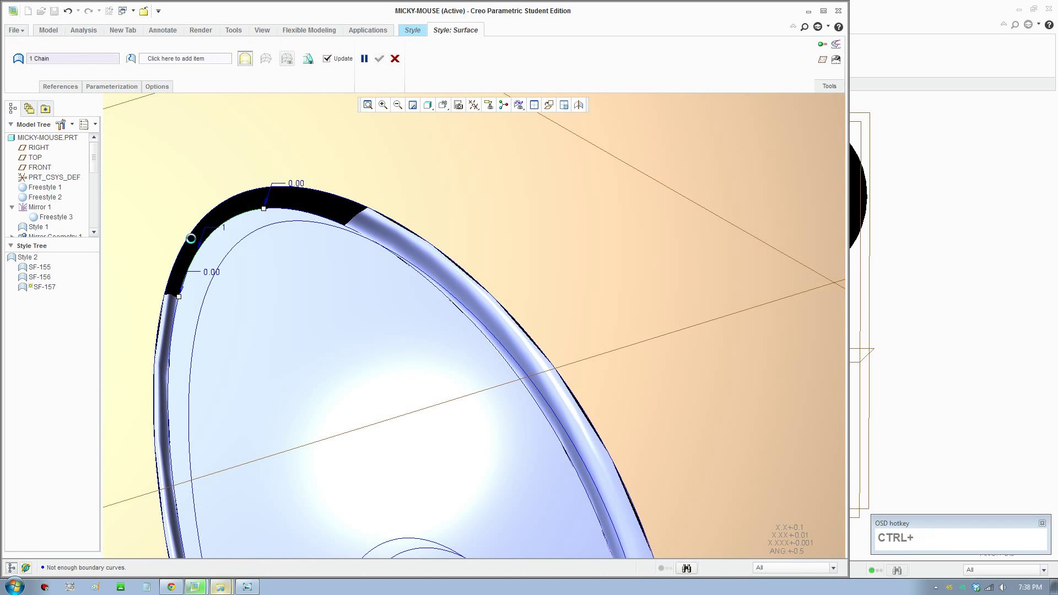
pyautogui.rightClick(208, 240)
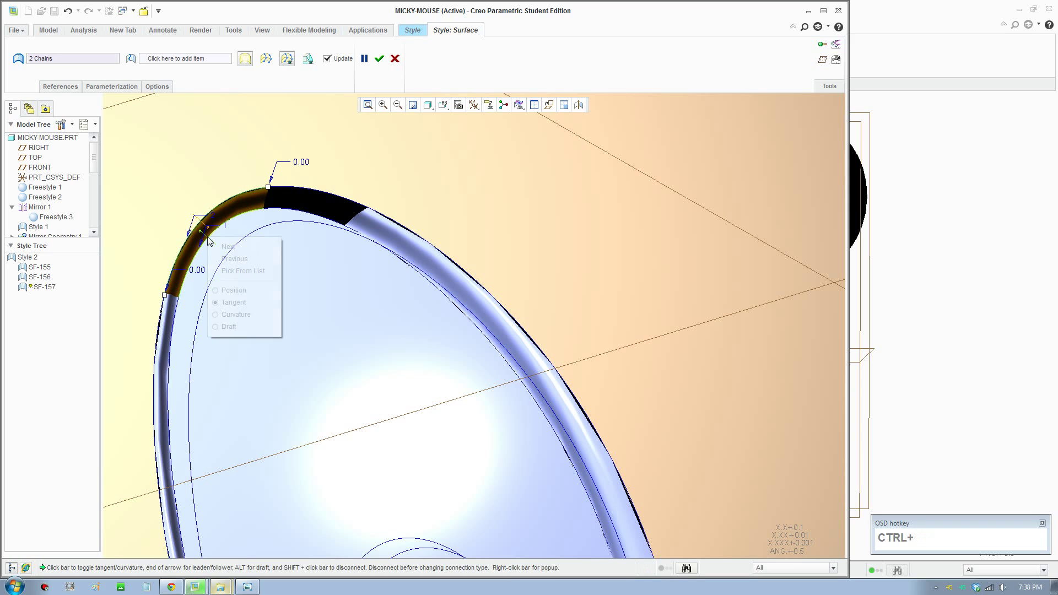
pyautogui.click(223, 289)
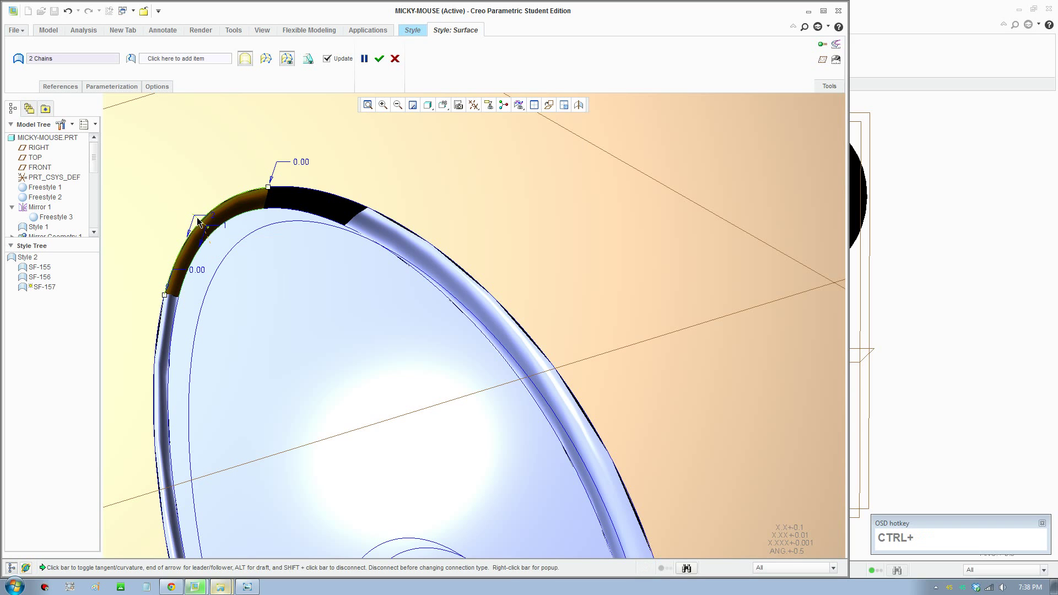
pyautogui.rightClick(202, 222)
pyautogui.click(234, 286)
pyautogui.click(379, 59)
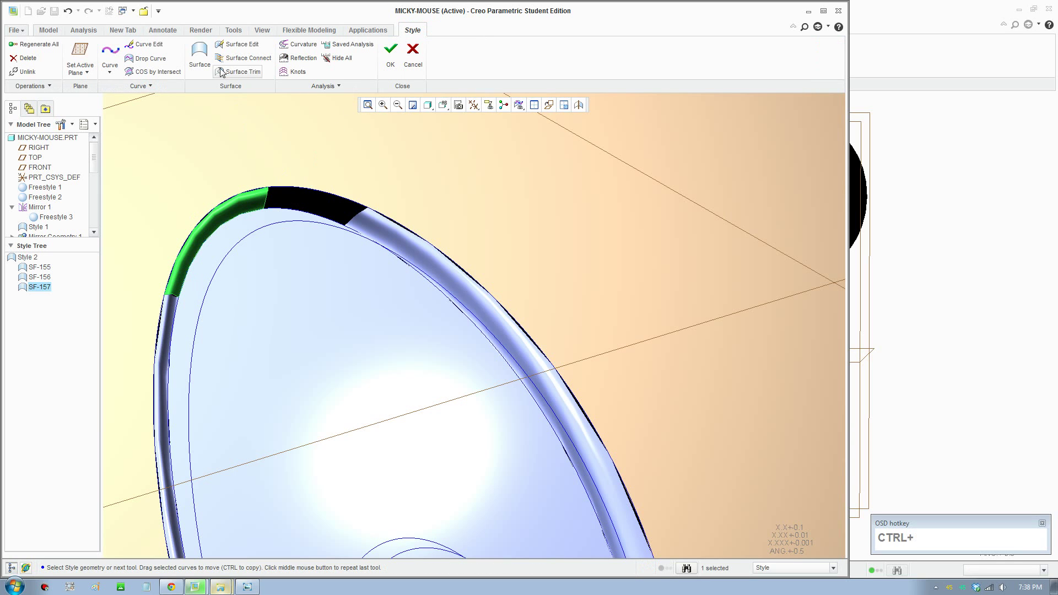
# - Close the last open gap segment at the top of this eye with a Style surface, adjusting its inner- and outer-edge connections
pyautogui.click(289, 210)
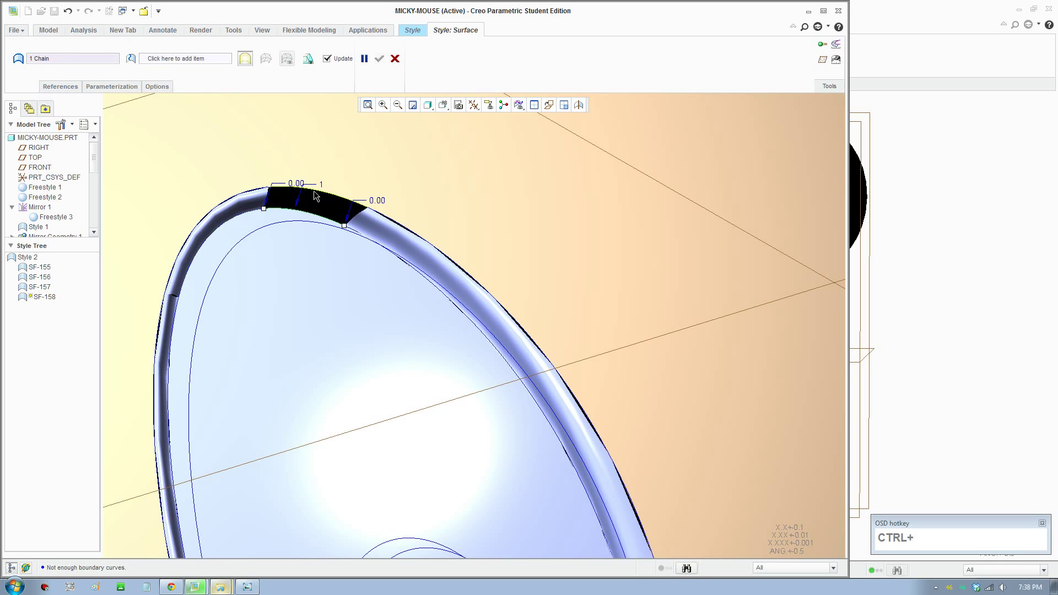
pyautogui.keyDown('ctrl'); pyautogui.click(318, 192); pyautogui.keyUp('ctrl')
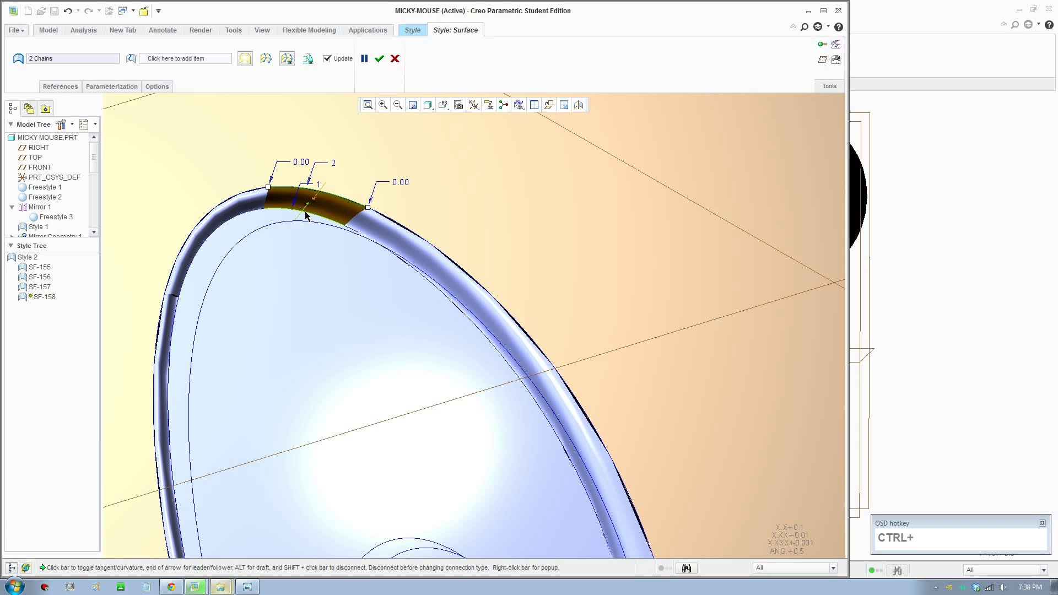
pyautogui.rightClick(306, 215)
pyautogui.click(331, 274)
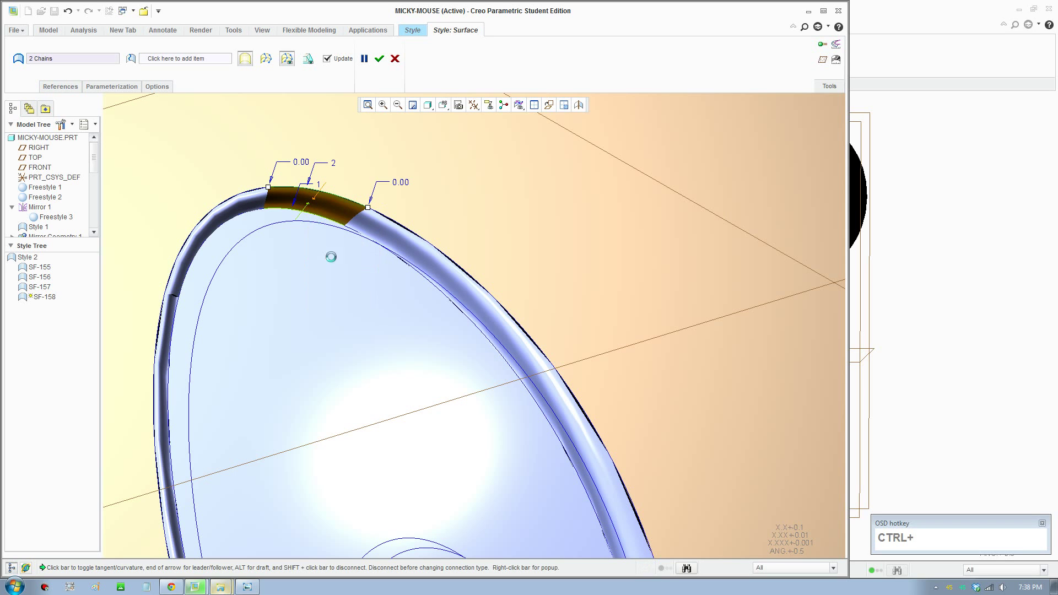
pyautogui.rightClick(319, 196)
pyautogui.click(346, 270)
pyautogui.scroll(3, 392, 347)
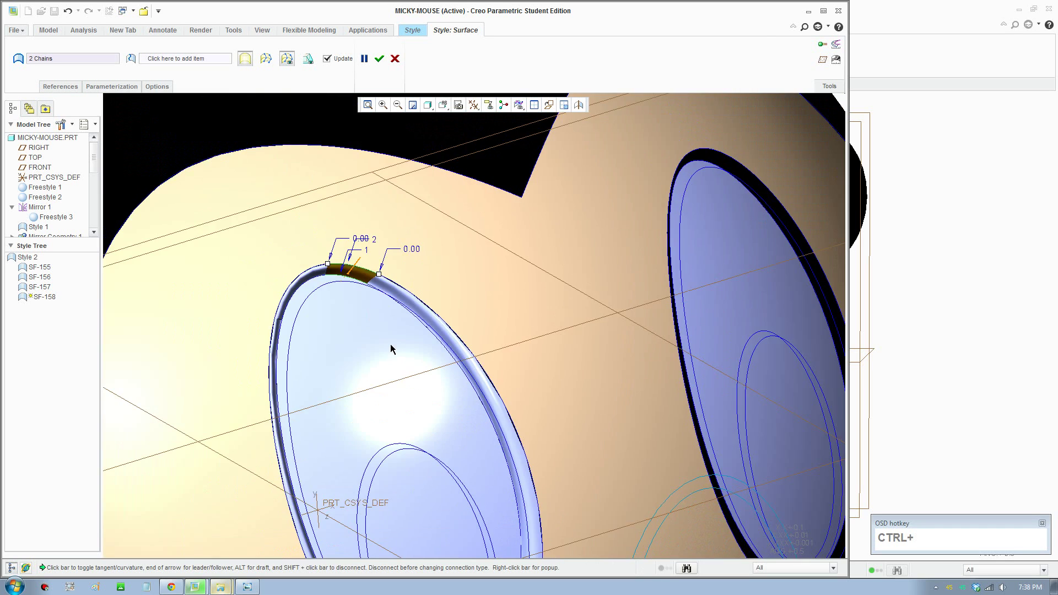
pyautogui.keyDown('shift'); pyautogui.moveTo(434, 368); pyautogui.dragTo(372, 324, button='middle'); pyautogui.keyUp('shift')
pyautogui.click(377, 63)
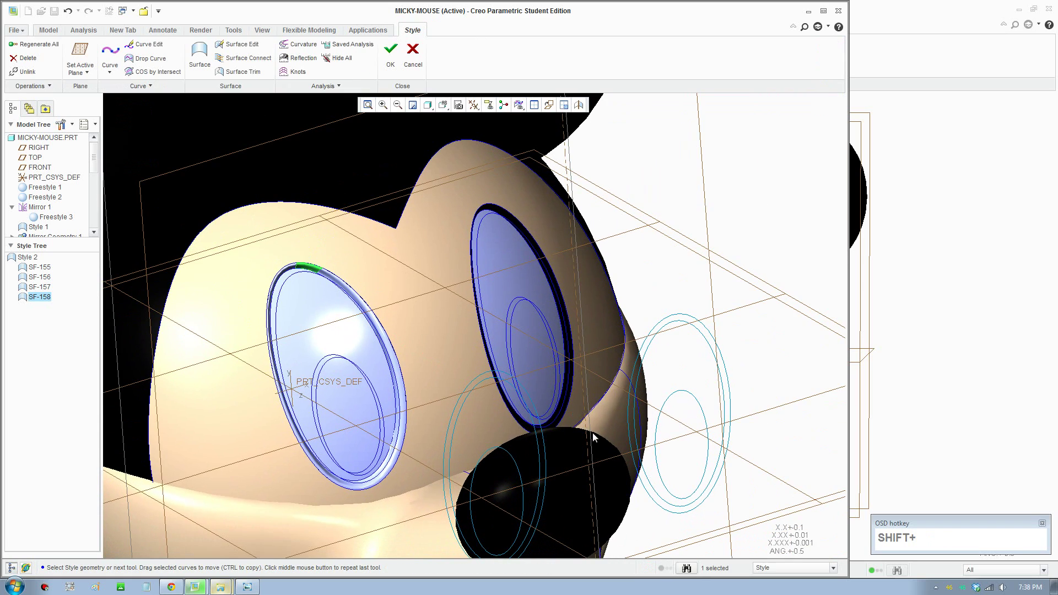
# - Build a Style surface on the other eye between the outer and inner gap edges on its side away from the face's centre
pyautogui.moveTo(593, 433); pyautogui.dragTo(546, 412, button='middle')
pyautogui.keyDown('shift'); pyautogui.moveTo(610, 329); pyautogui.dragTo(354, 355, button='middle'); pyautogui.keyUp('shift')
pyautogui.scroll(-3, 355, 350)
pyautogui.click(201, 57)
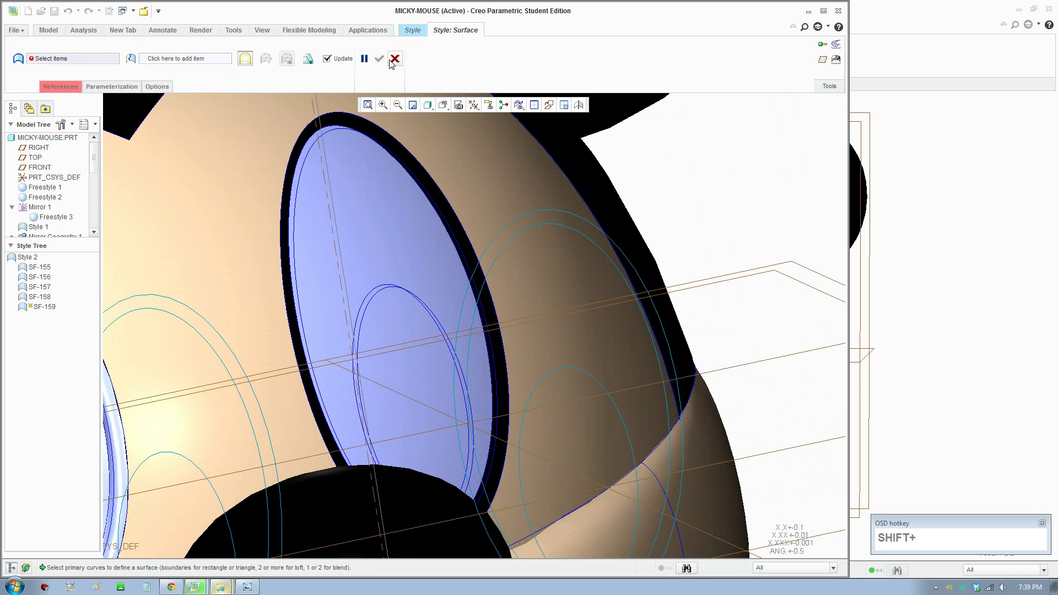
pyautogui.scroll(-1, 405, 171)
pyautogui.keyDown('shift'); pyautogui.click(447, 211); pyautogui.keyUp('shift')
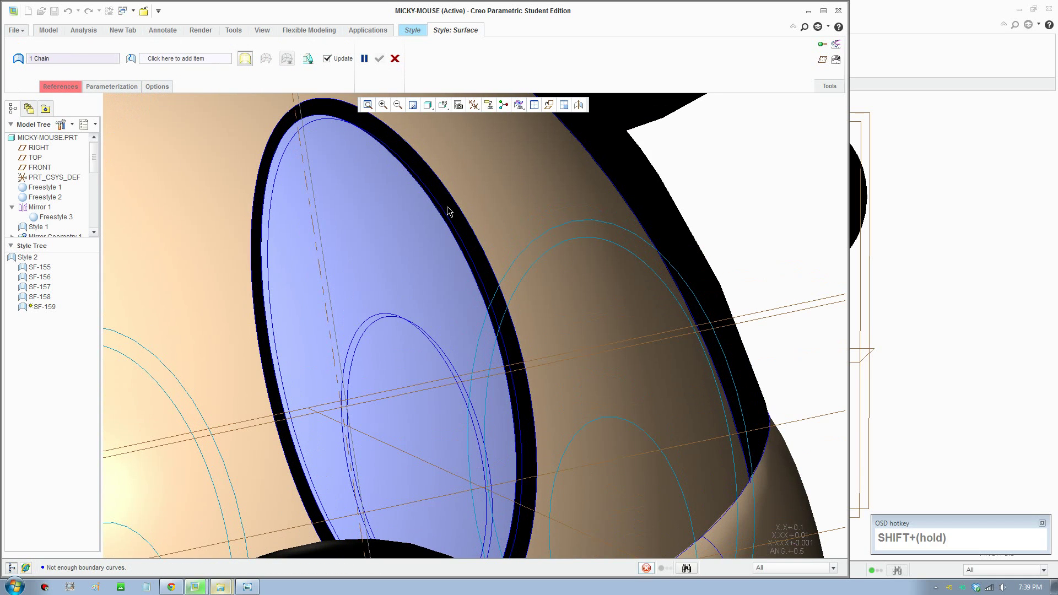
pyautogui.scroll(-2, 449, 224)
pyautogui.keyDown('ctrl'); pyautogui.click(454, 247); pyautogui.keyUp('ctrl')
pyautogui.scroll(2, 504, 352)
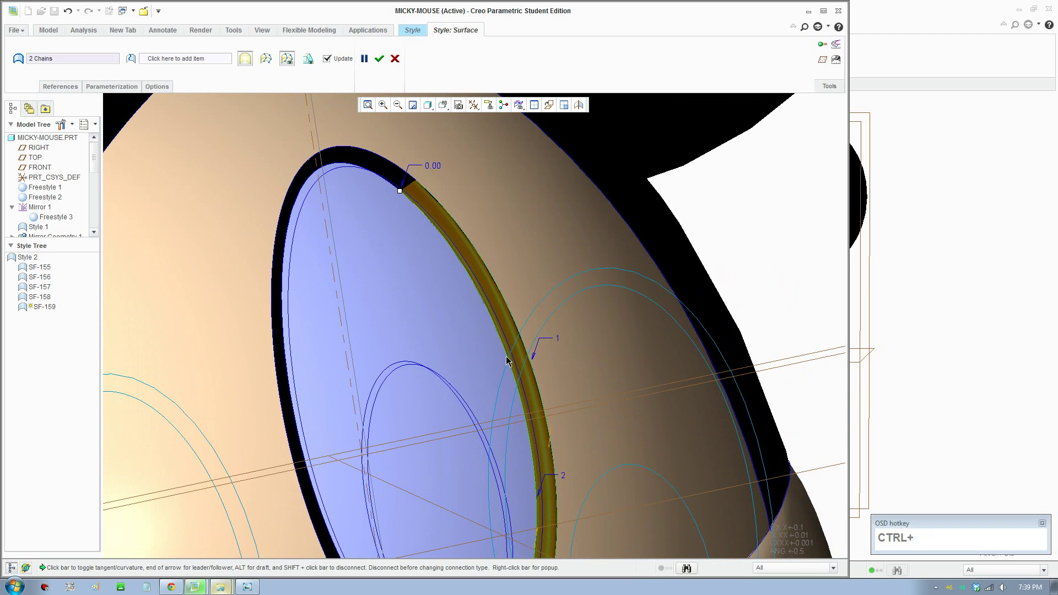
# - Set the surface's outer-edge connection to Curvature and its inner-edge connection to Position, and accept it
pyautogui.rightClick(553, 443)
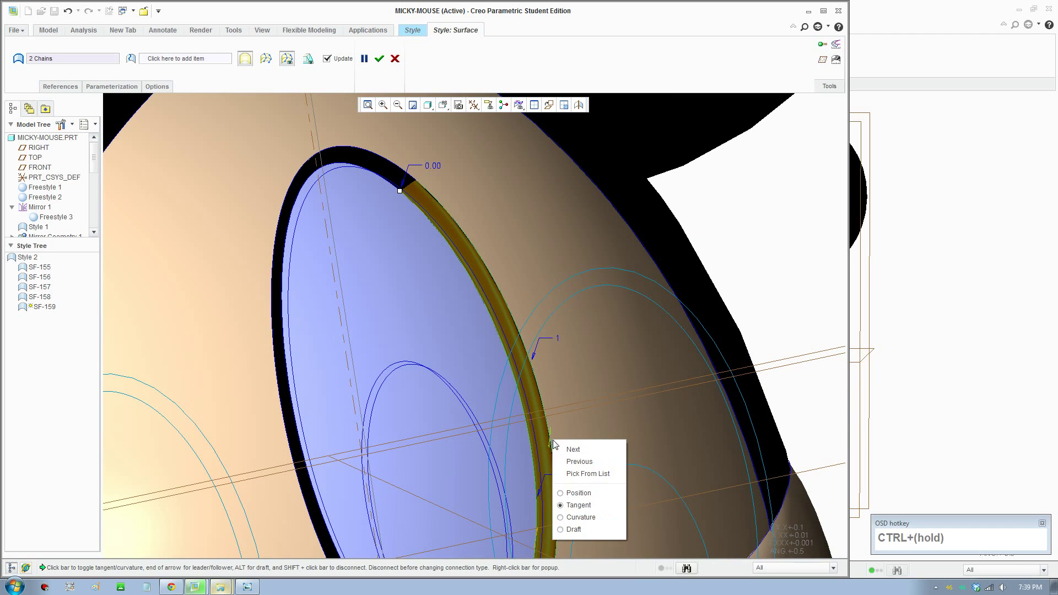
pyautogui.click(576, 517)
pyautogui.keyDown('shift'); pyautogui.moveTo(564, 494); pyautogui.dragTo(589, 381, button='middle'); pyautogui.keyUp('shift')
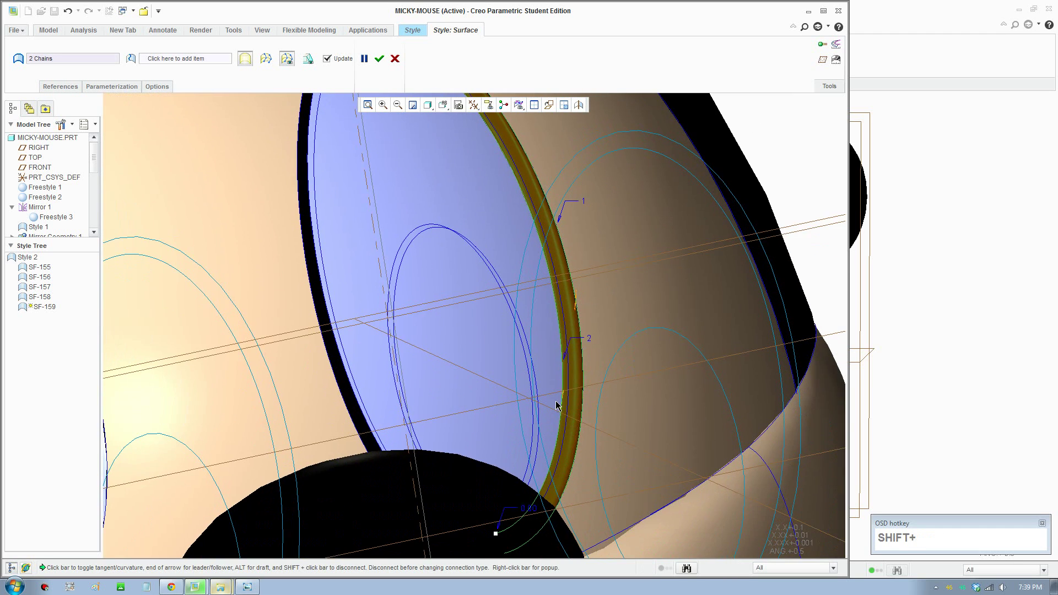
pyautogui.rightClick(562, 405)
pyautogui.click(586, 449)
pyautogui.click(379, 58)
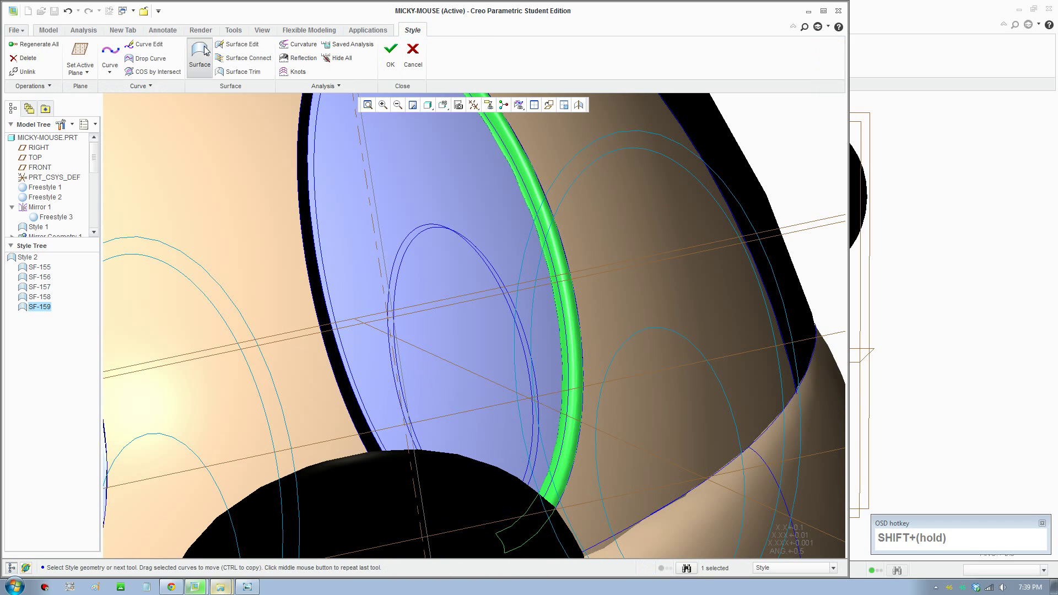
# - Fill this eye's gap on the side facing the first eye with a Style surface, adjusting its outer-edge connection and setting its inner-edge connection to Position
pyautogui.click(315, 251)
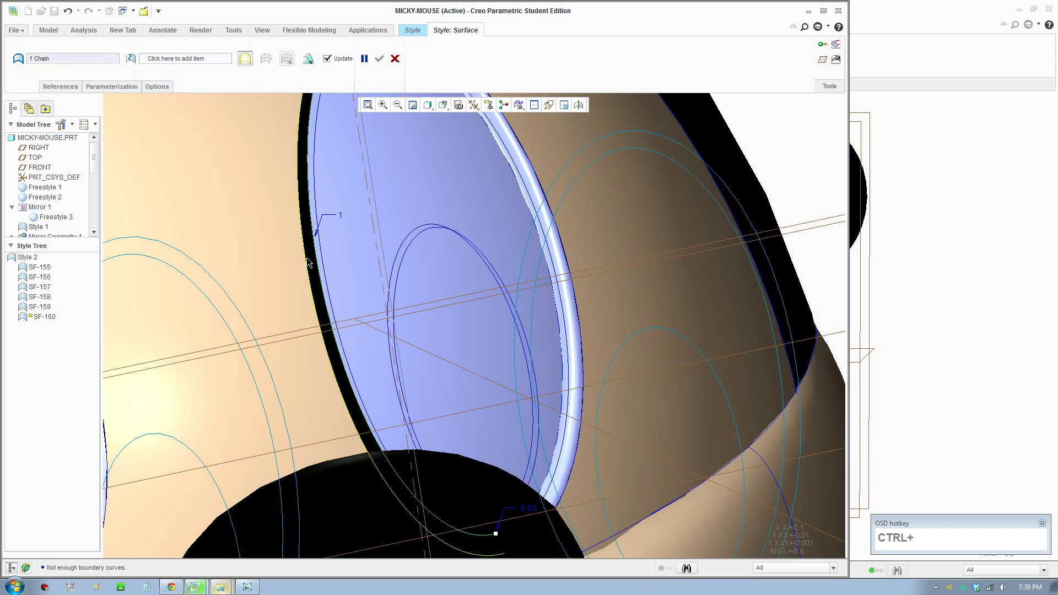
pyautogui.keyDown('ctrl'); pyautogui.click(333, 326); pyautogui.keyUp('ctrl')
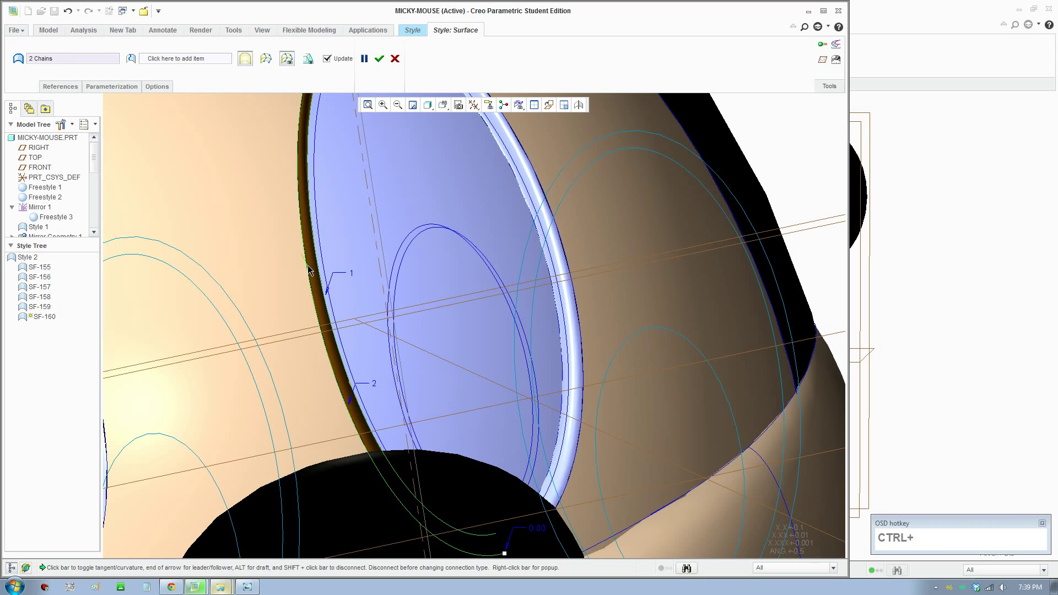
pyautogui.rightClick(308, 265)
pyautogui.click(337, 345)
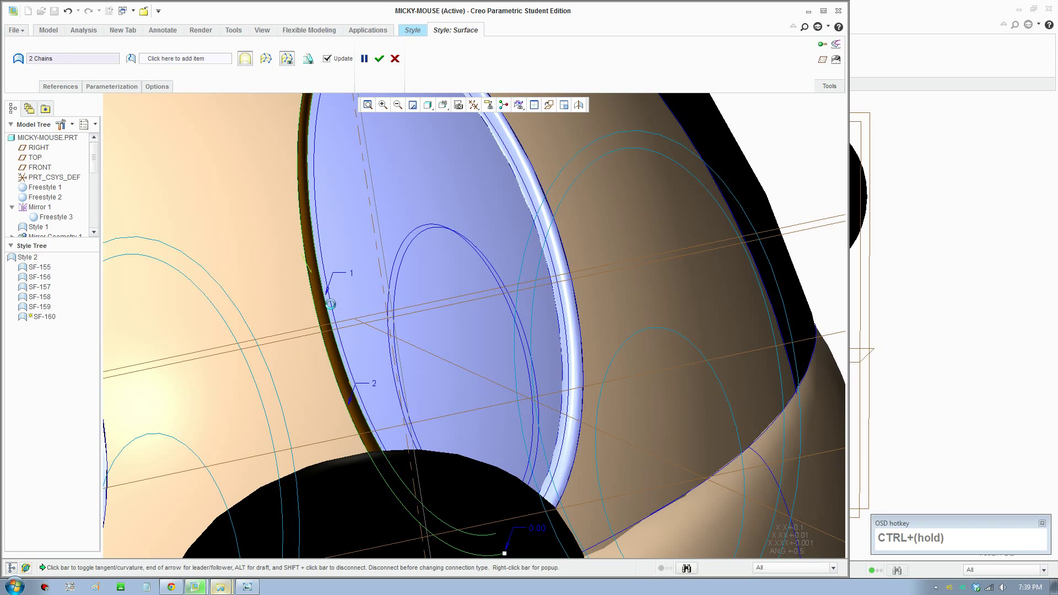
pyautogui.rightClick(352, 395)
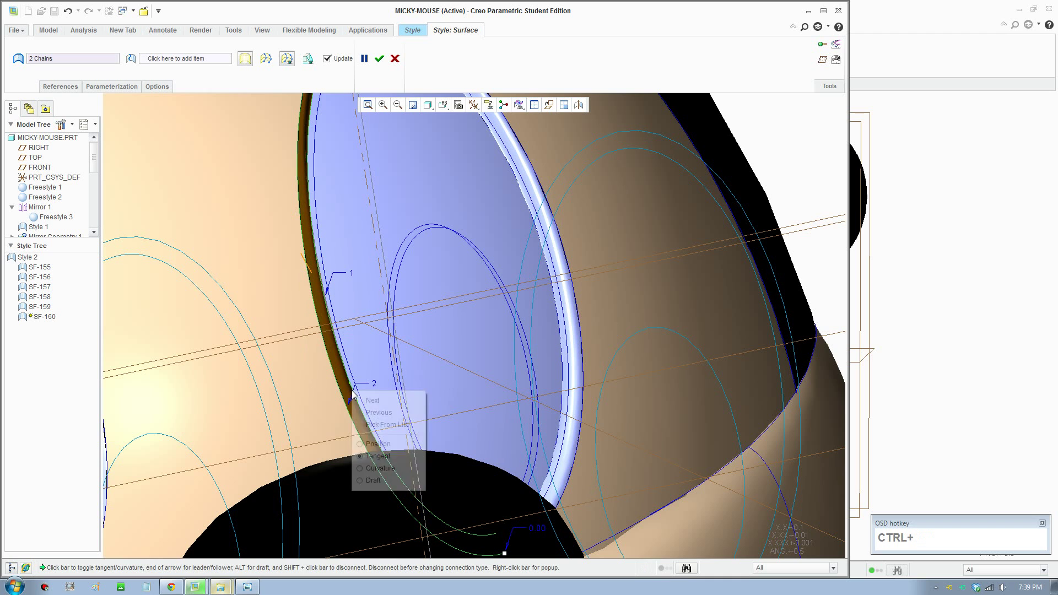
pyautogui.click(381, 443)
pyautogui.scroll(2, 386, 241)
pyautogui.keyDown('shift'); pyautogui.moveTo(388, 214); pyautogui.dragTo(444, 325, button='middle'); pyautogui.keyUp('shift')
pyautogui.click(379, 59)
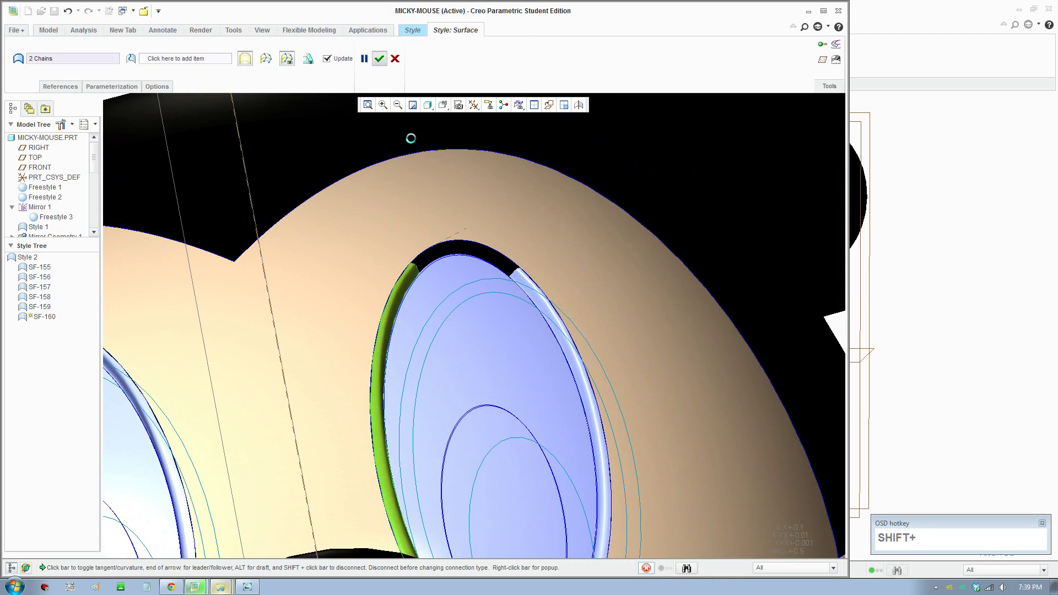
# - Fill the next upper gap segment around this eye with a Style surface between the inner and outer edges, adjusting its inner-edge connection
pyautogui.scroll(-2, 450, 306)
pyautogui.scroll(-2, 441, 284)
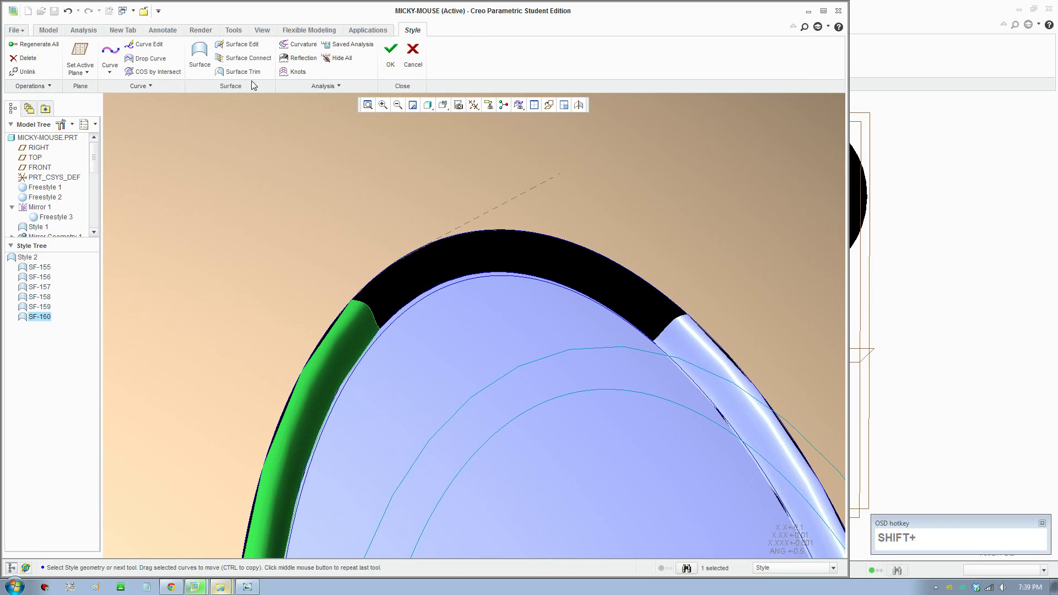
pyautogui.click(211, 57)
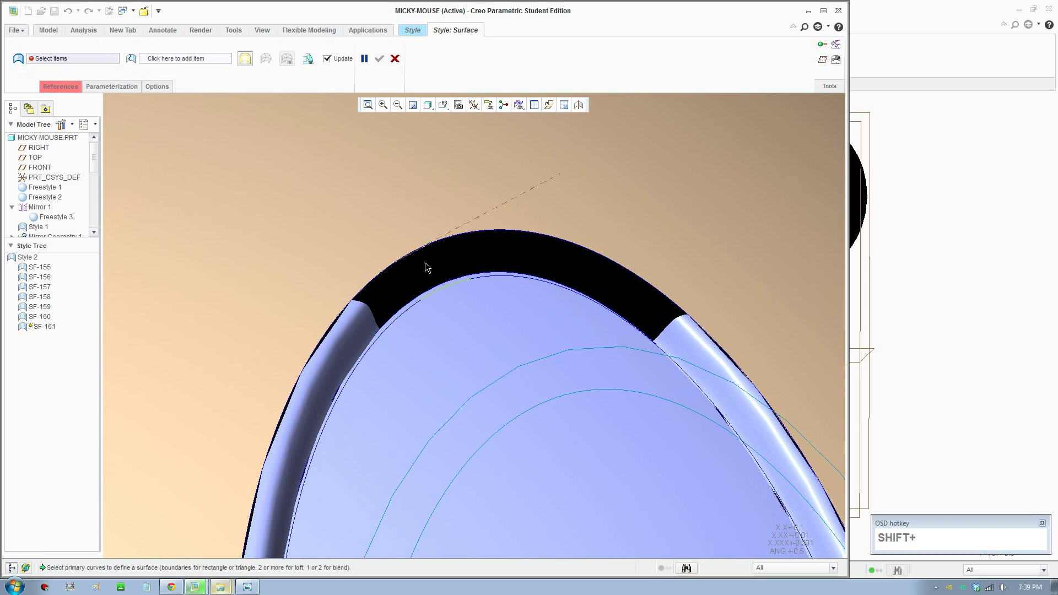
pyautogui.click(426, 267)
pyautogui.scroll(-2, 425, 264)
pyautogui.keyDown('ctrl'); pyautogui.click(437, 310); pyautogui.keyUp('ctrl')
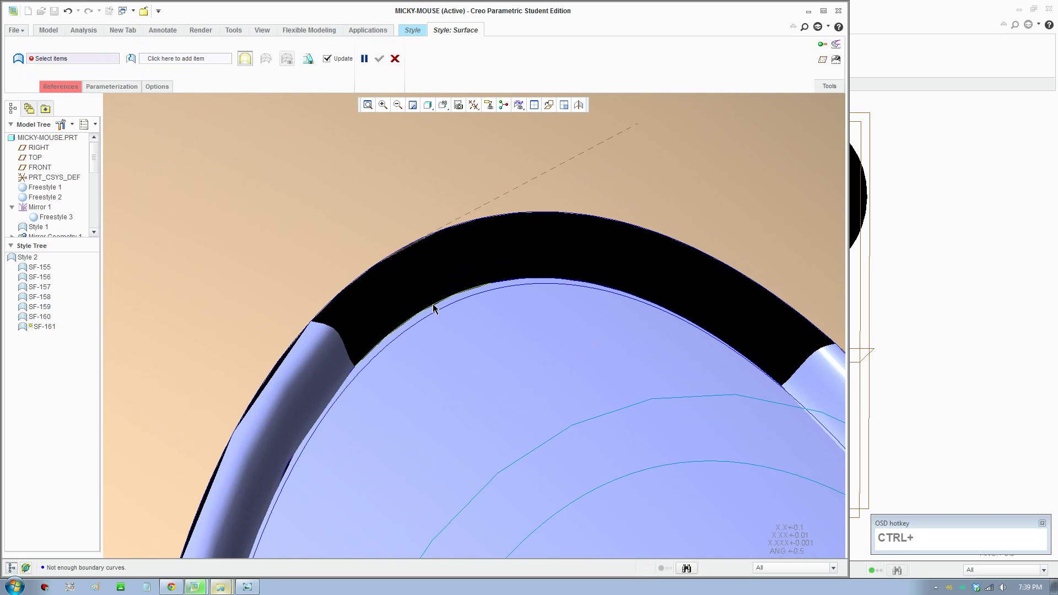
pyautogui.keyDown('ctrl'); pyautogui.click(432, 305); pyautogui.keyUp('ctrl')
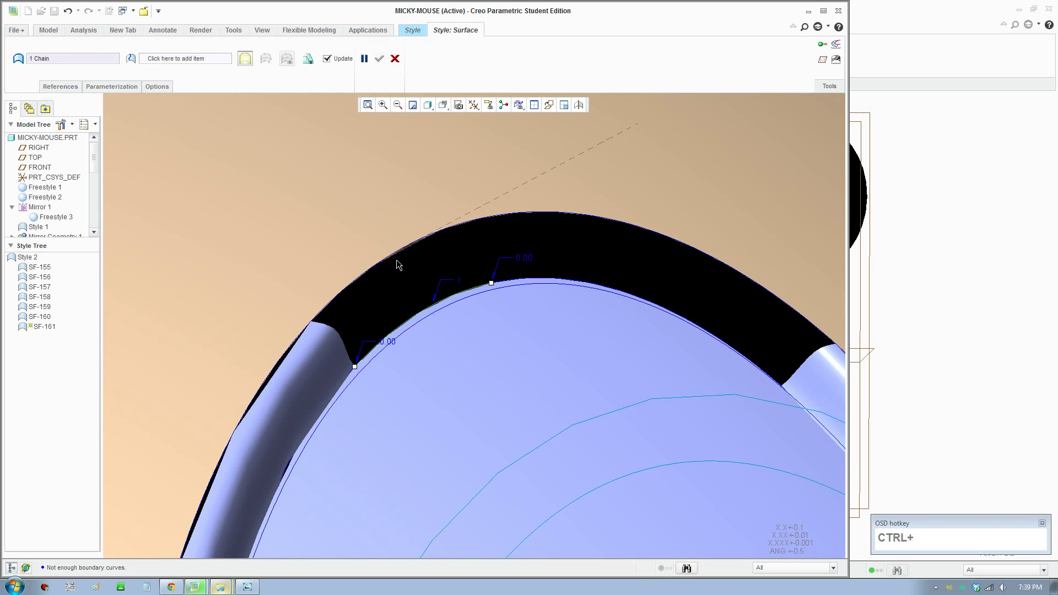
pyautogui.keyDown('ctrl'); pyautogui.rightClick(414, 312); pyautogui.keyUp('ctrl')
pyautogui.click(442, 367)
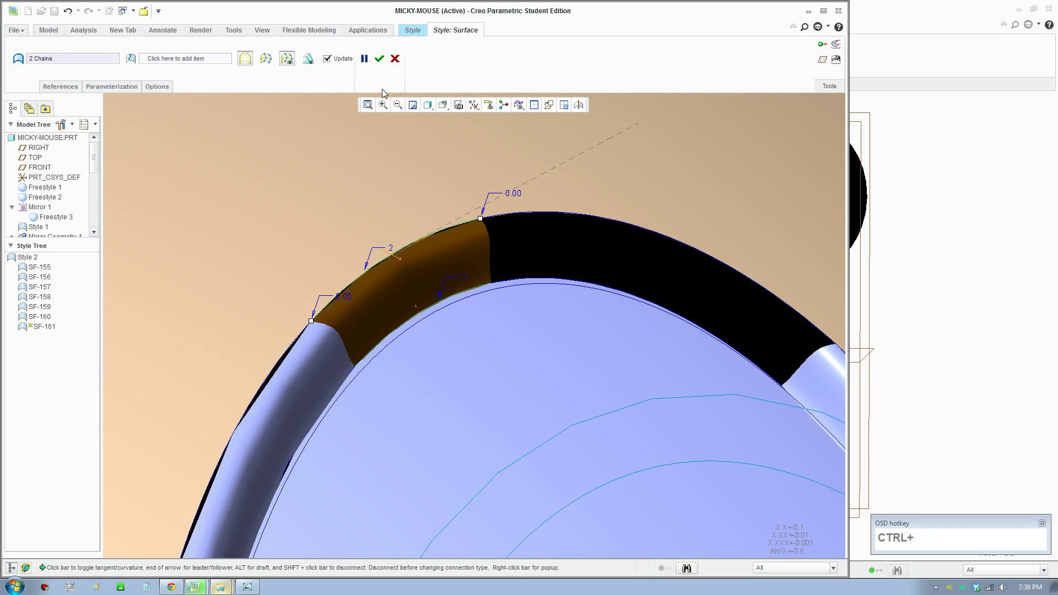
pyautogui.click(379, 59)
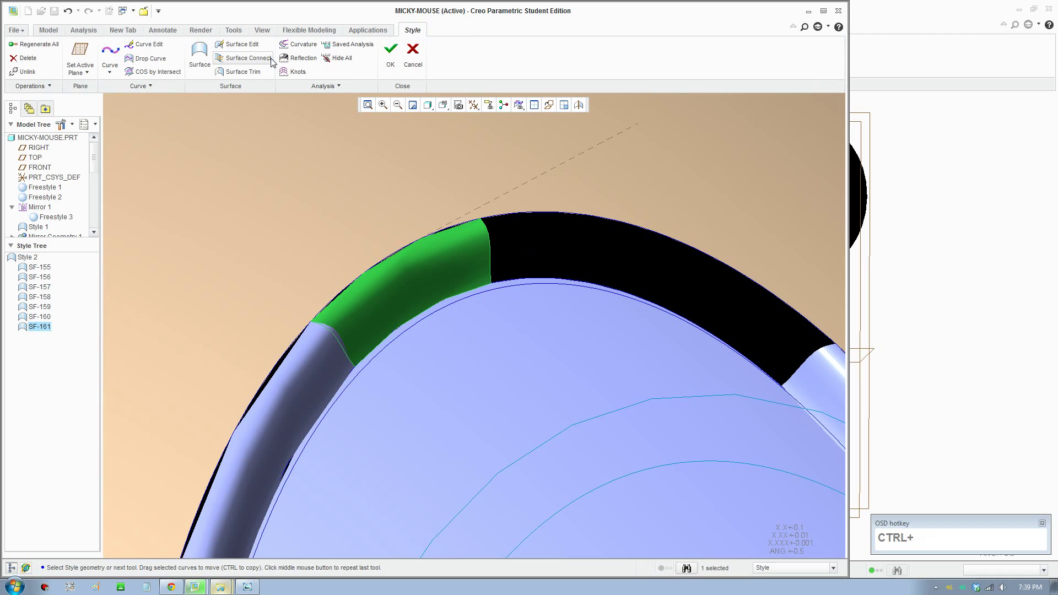
# - Close the last open gap segment at the top of this eye with a Style surface, adjusting both its outer- and inner-edge connections
pyautogui.click(206, 58)
pyautogui.click(515, 282)
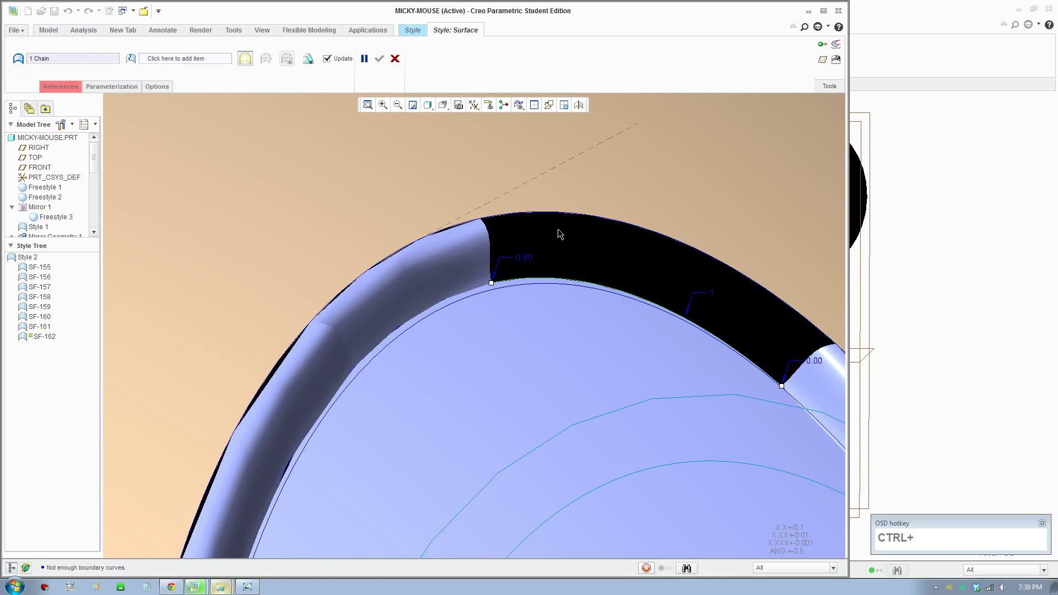
pyautogui.click(645, 236)
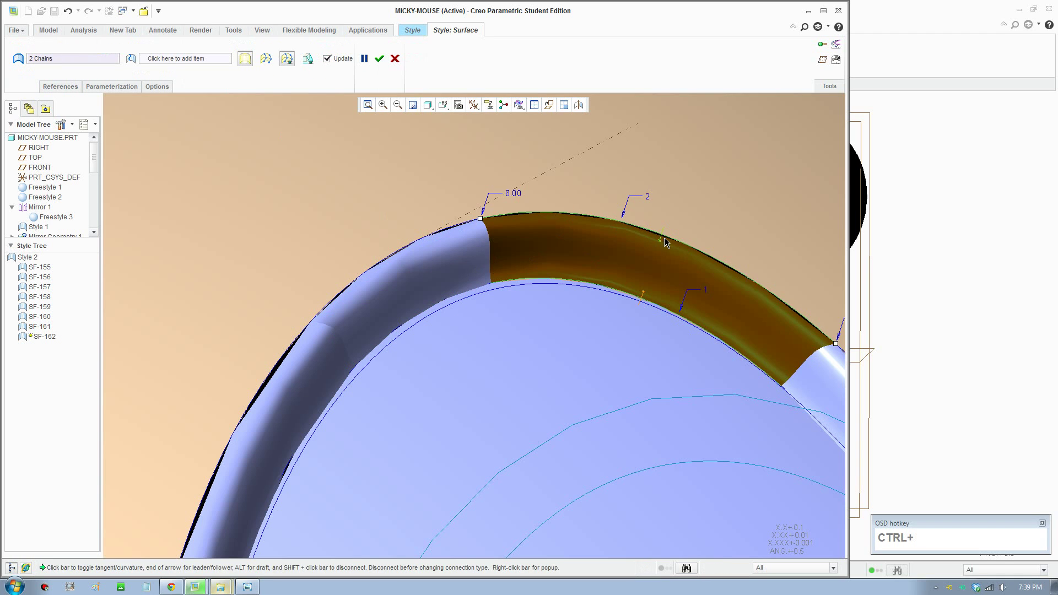
pyautogui.rightClick(663, 236)
pyautogui.click(701, 316)
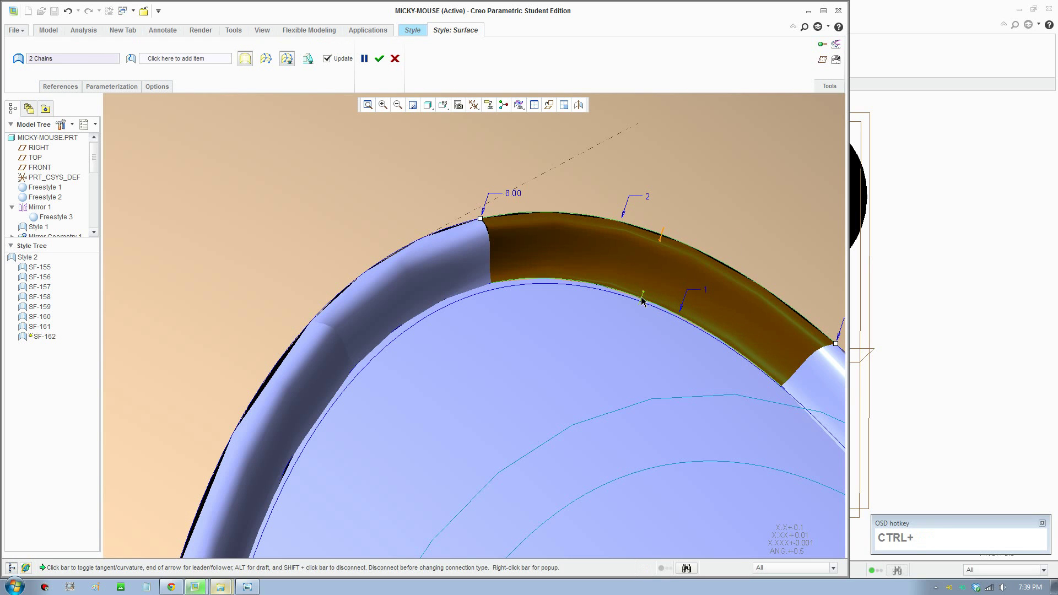
pyautogui.rightClick(641, 297)
pyautogui.click(664, 352)
pyautogui.scroll(7, 544, 361)
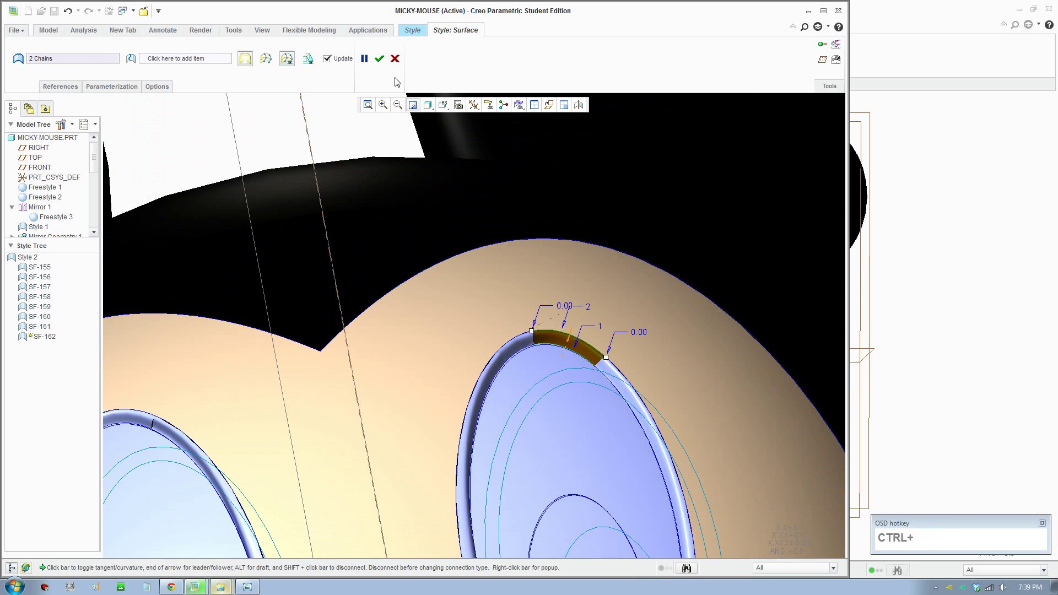
pyautogui.click(379, 64)
# - Apply the black appearance to the pupil surfaces of both eyes
pyautogui.scroll(5, 409, 303)
pyautogui.moveTo(409, 303); pyautogui.dragTo(376, 357, button='middle')
pyautogui.keyDown('shift'); pyautogui.moveTo(375, 357); pyautogui.dragTo(337, 384, button='middle'); pyautogui.keyUp('shift')
pyautogui.keyDown('shift'); pyautogui.moveTo(337, 384); pyautogui.dragTo(453, 338, button='middle'); pyautogui.keyUp('shift')
pyautogui.scroll(2, 405, 329)
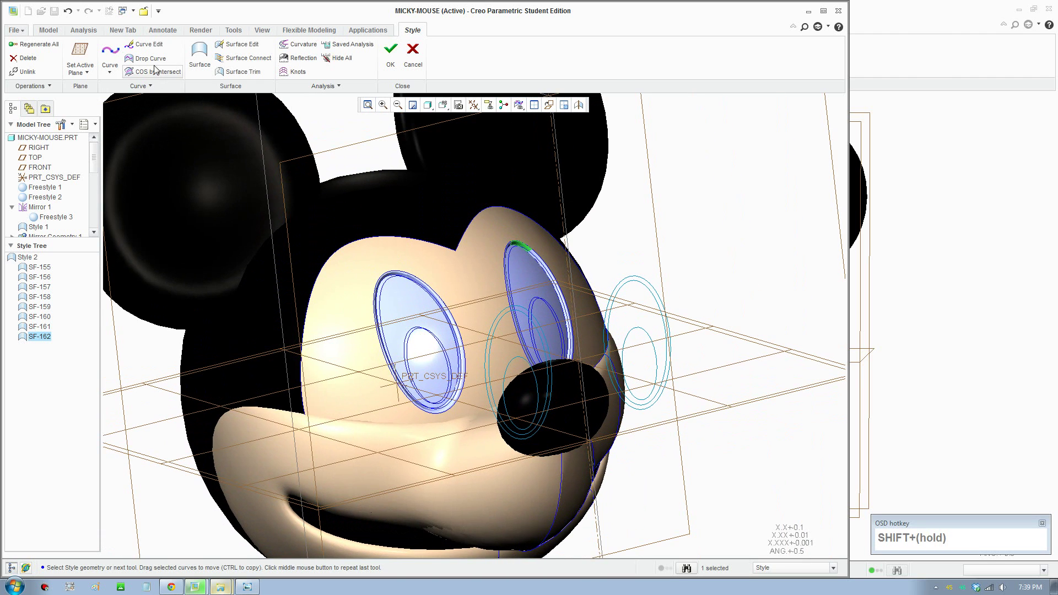
pyautogui.click(201, 32)
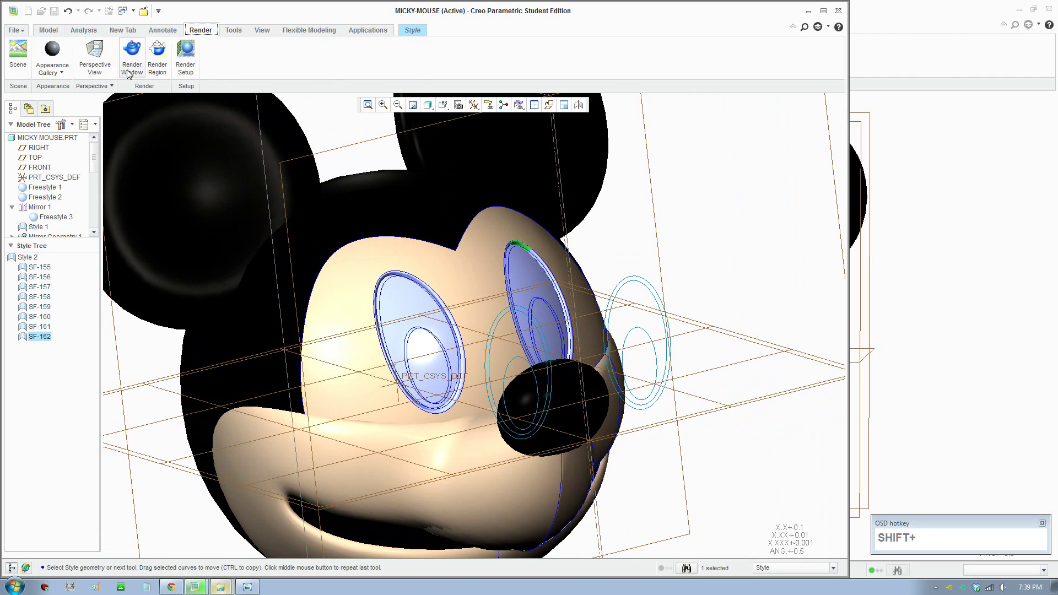
pyautogui.click(52, 63)
pyautogui.click(46, 207)
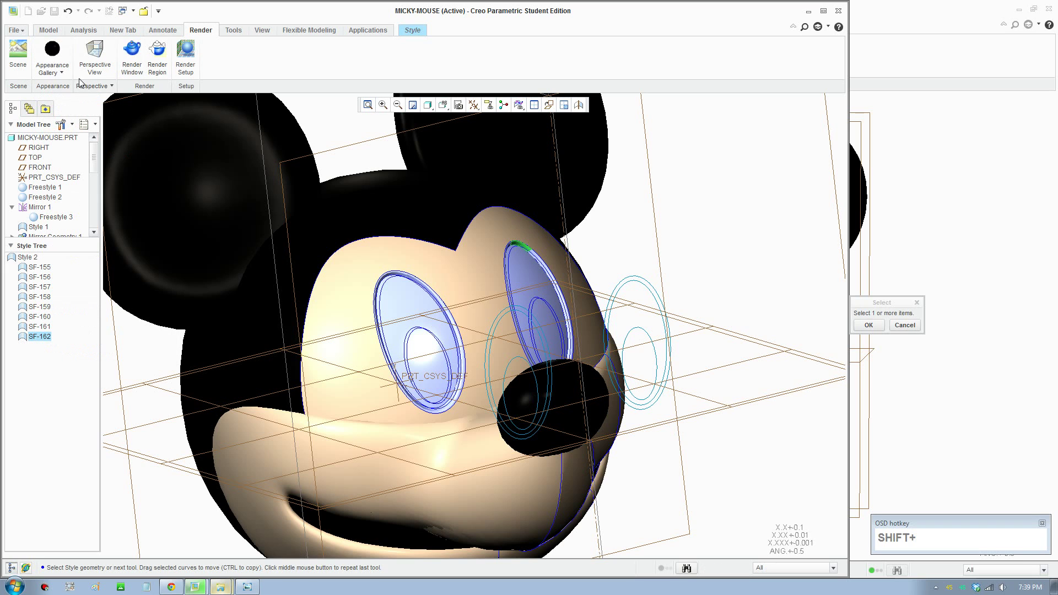
pyautogui.click(330, 268)
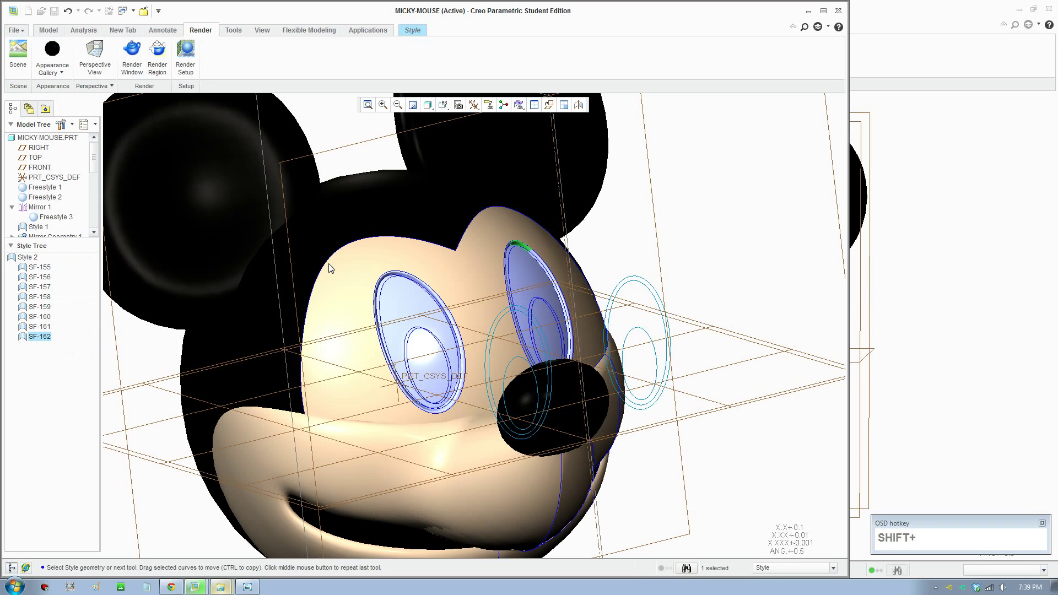
pyautogui.click(55, 50)
pyautogui.keyDown('ctrl'); pyautogui.click(428, 358); pyautogui.keyUp('ctrl')
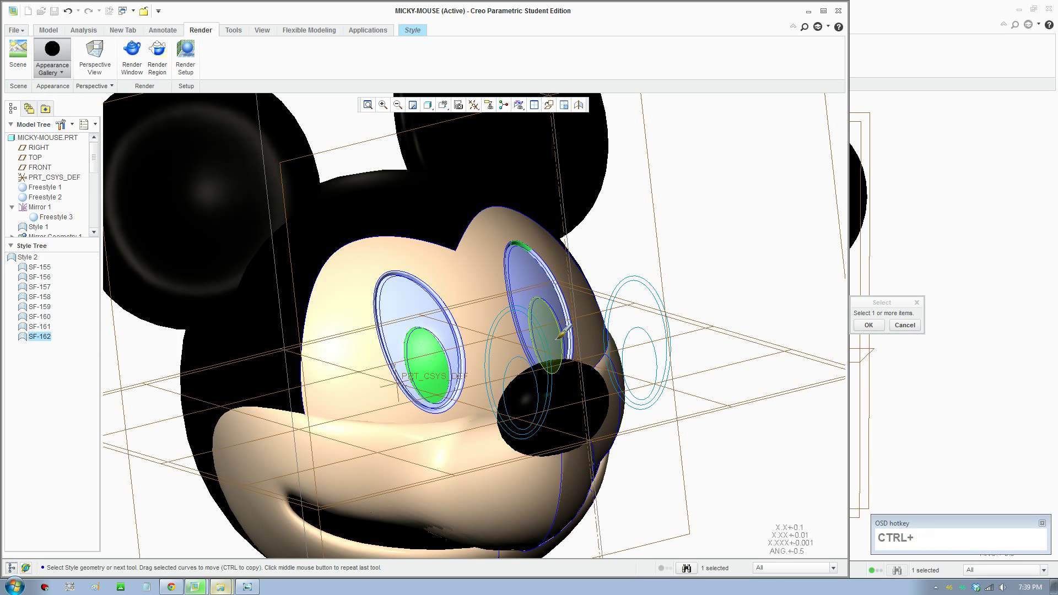
pyautogui.click(868, 325)
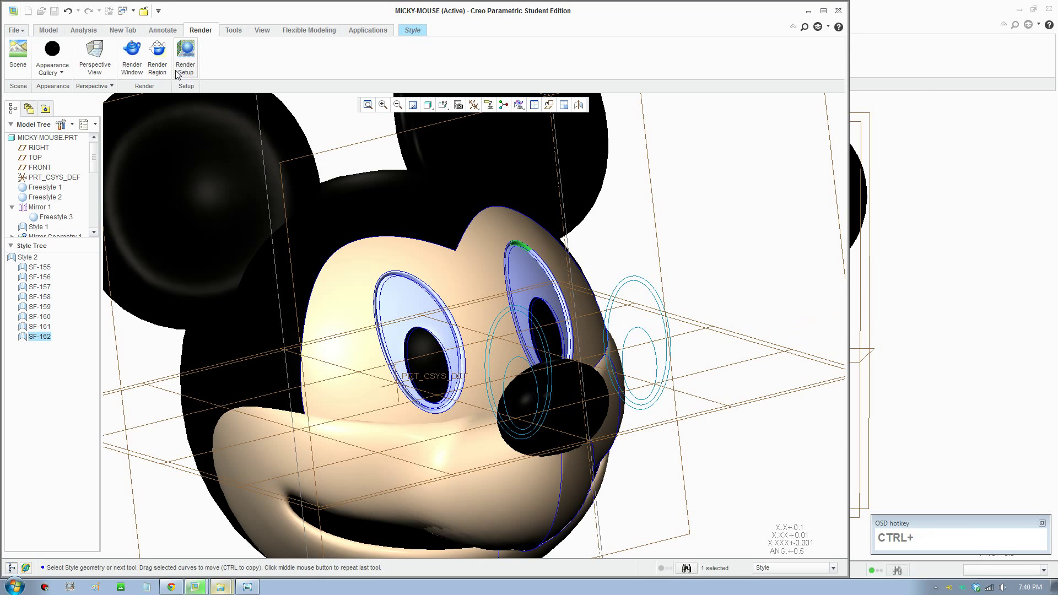
# - Apply the white appearance to the eye surfaces surrounding both pupils
pyautogui.click(61, 73)
pyautogui.click(155, 251)
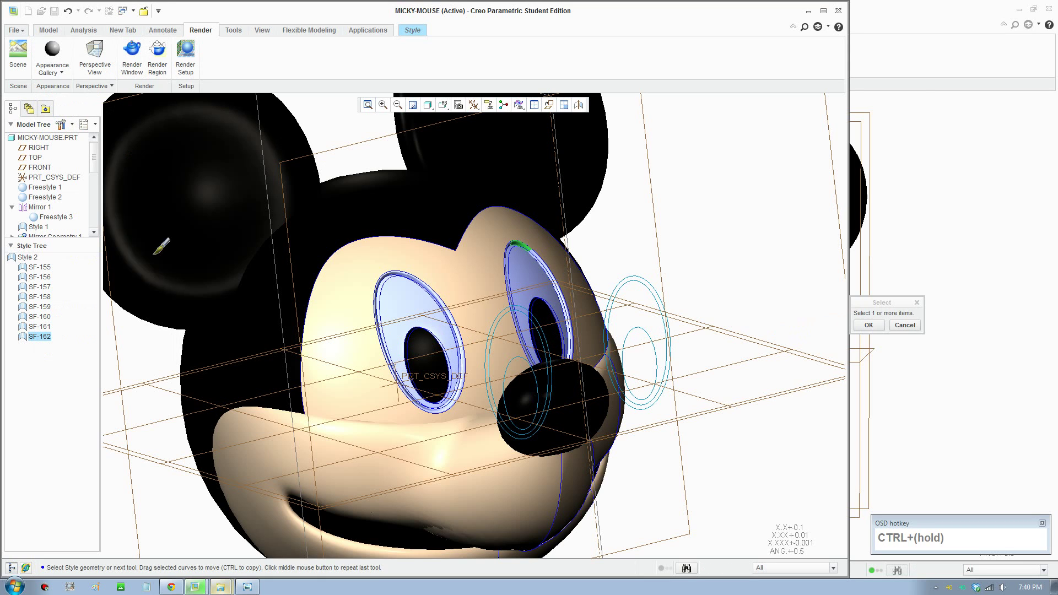
pyautogui.click(55, 71)
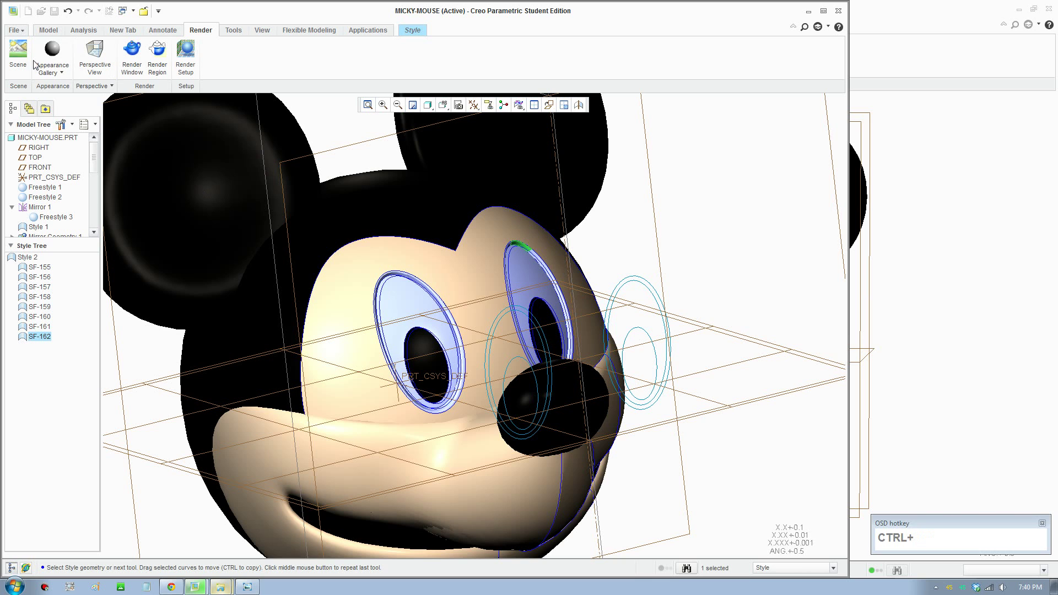
pyautogui.click(52, 53)
pyautogui.scroll(-3, 410, 287)
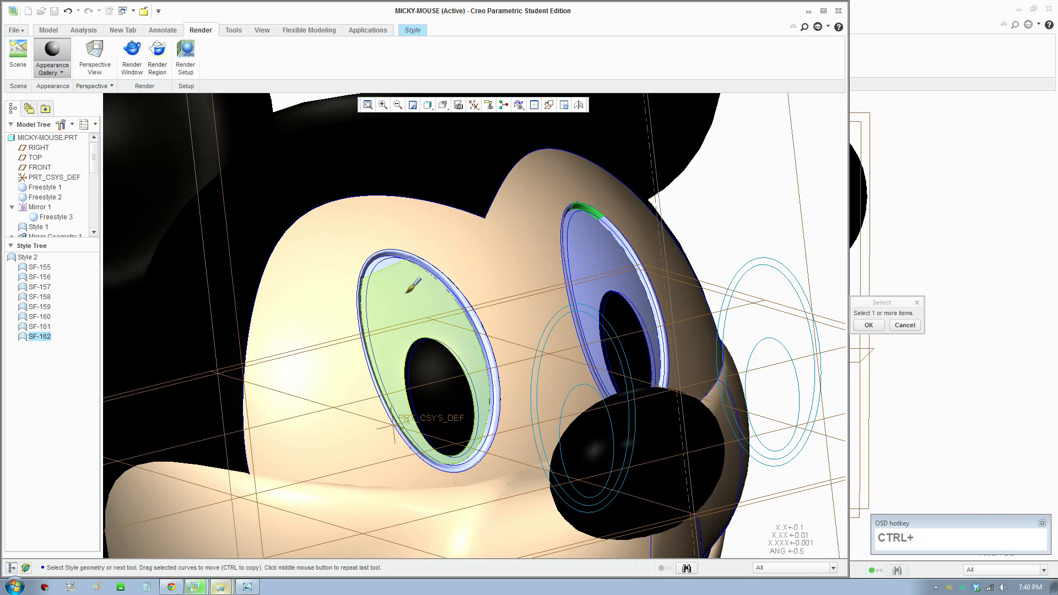
pyautogui.keyDown('ctrl'); pyautogui.click(410, 286); pyautogui.keyUp('ctrl')
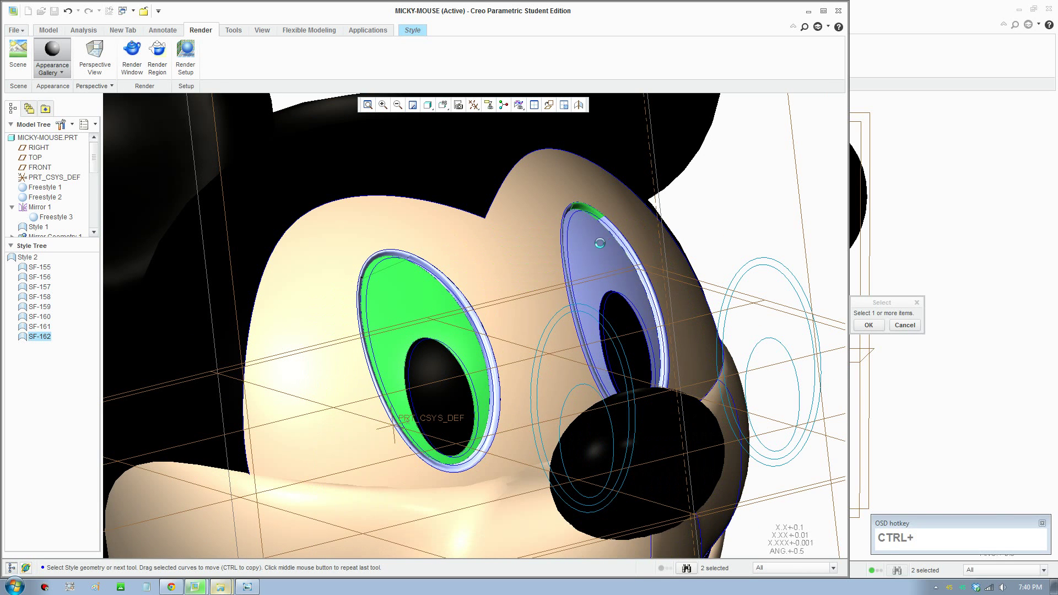
pyautogui.keyDown('ctrl'); pyautogui.click(600, 243); pyautogui.keyUp('ctrl')
pyautogui.scroll(-3, 595, 210)
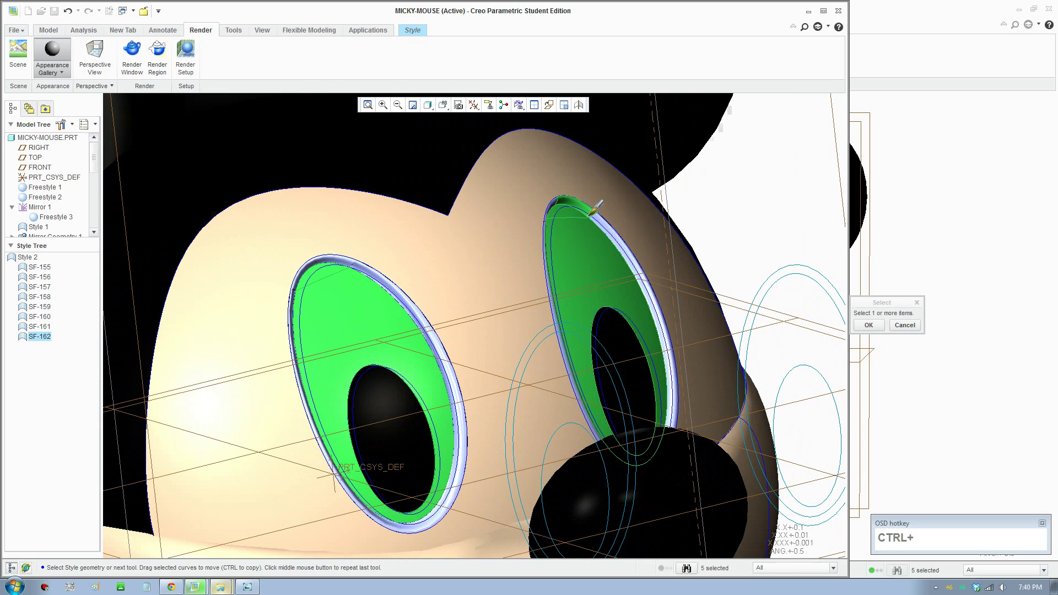
pyautogui.click(875, 325)
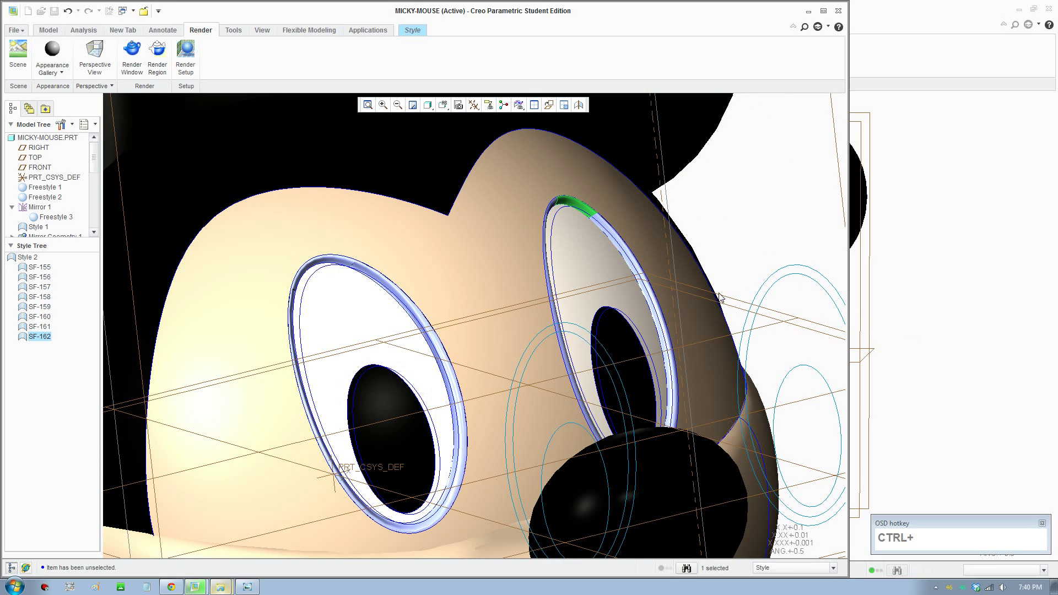
# - Apply the face's skin-coloured appearance to all the gap-filling rim surfaces around both eyes
pyautogui.click(58, 74)
pyautogui.click(88, 208)
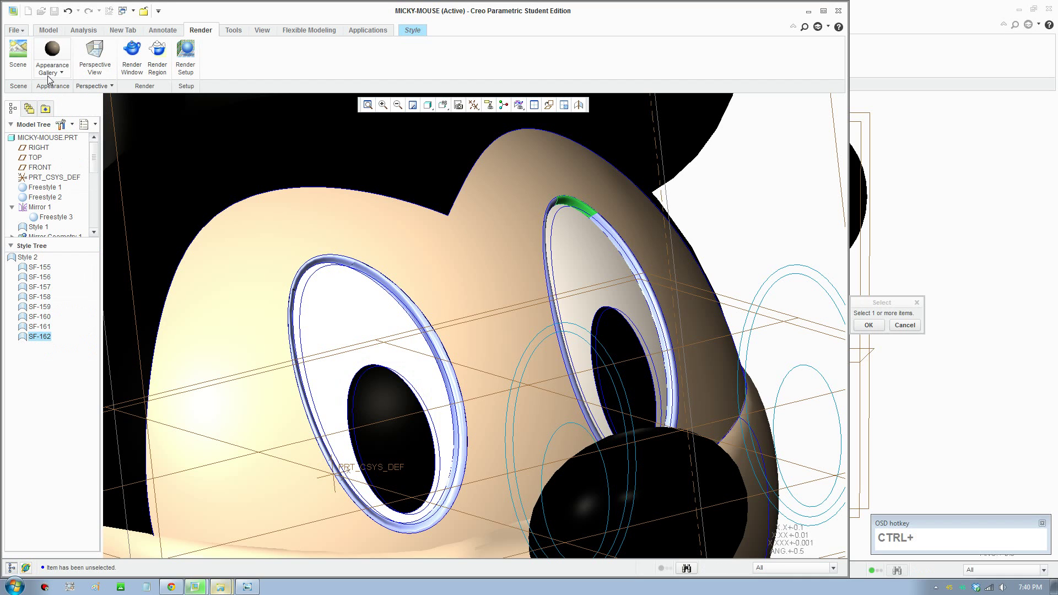
pyautogui.click(49, 53)
pyautogui.scroll(-2, 338, 266)
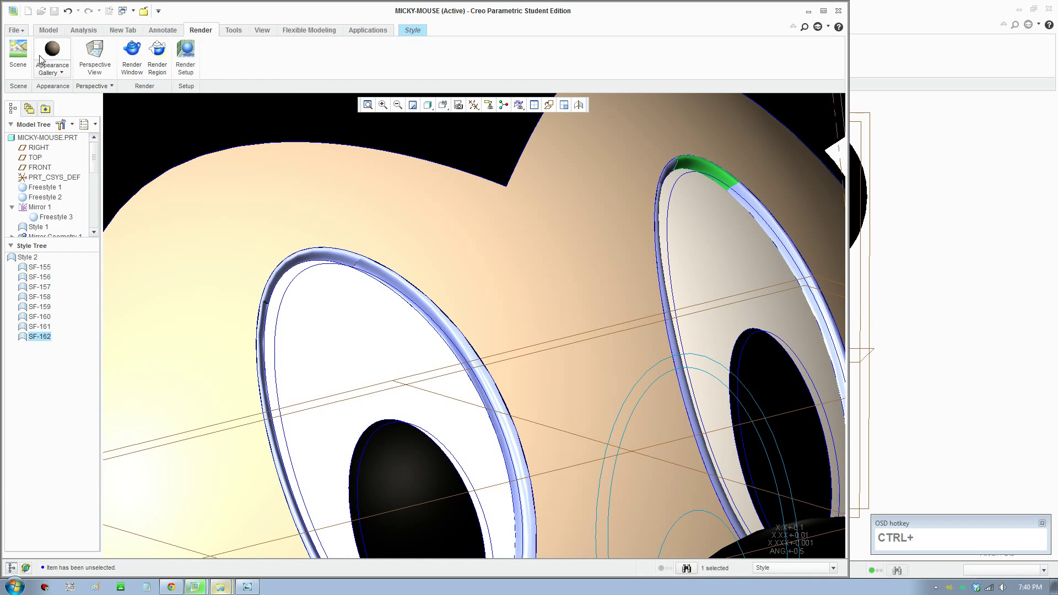
pyautogui.click(40, 55)
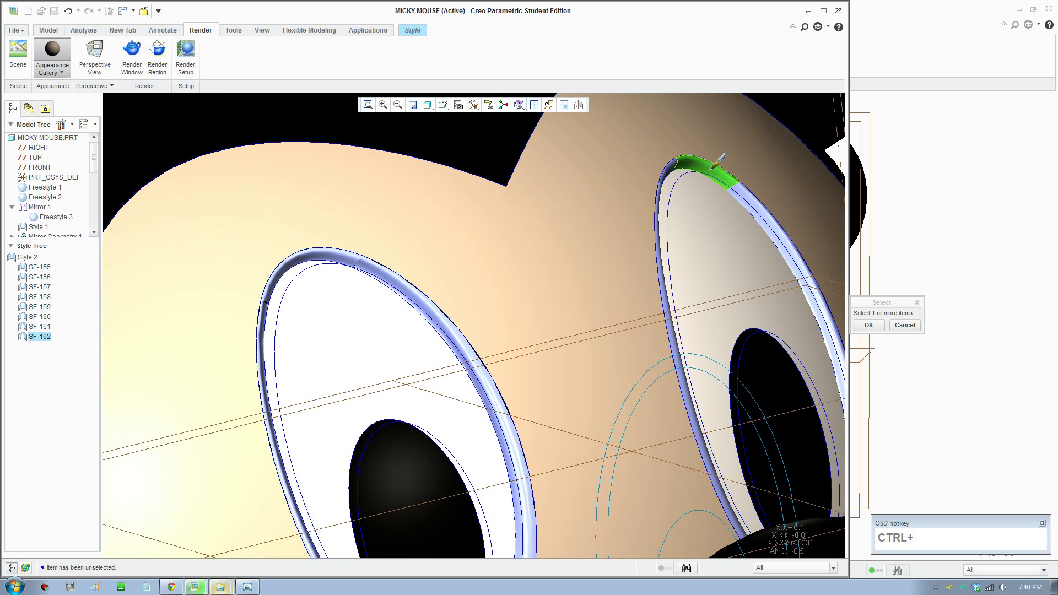
pyautogui.keyDown('ctrl'); pyautogui.click(663, 168); pyautogui.keyUp('ctrl')
pyautogui.keyDown('ctrl'); pyautogui.click(660, 203); pyautogui.keyUp('ctrl')
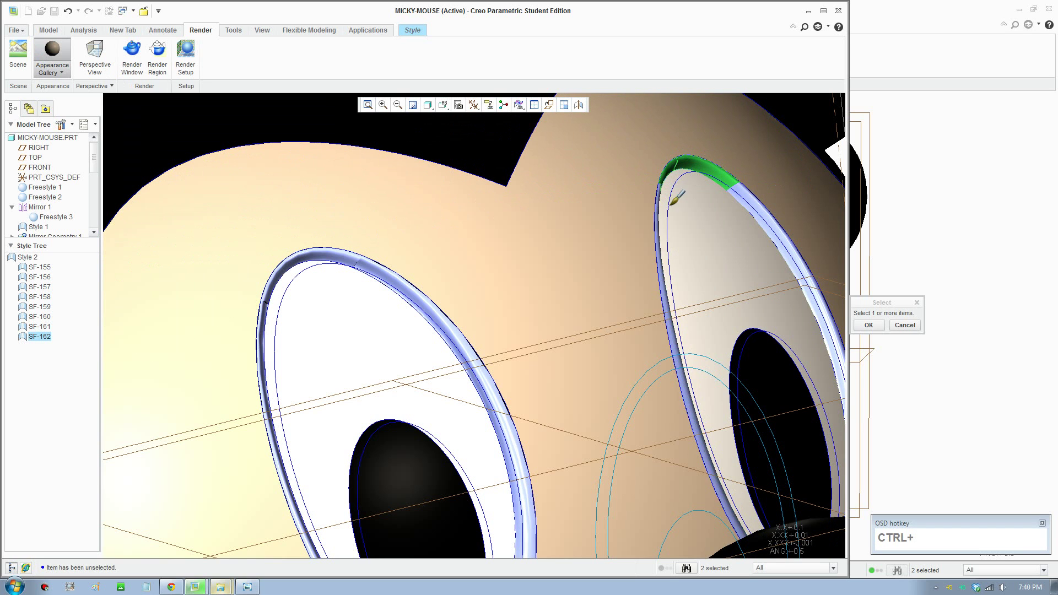
pyautogui.scroll(1, 754, 357)
pyautogui.keyDown('shift'); pyautogui.moveTo(749, 357); pyautogui.dragTo(698, 274, button='middle'); pyautogui.keyUp('shift')
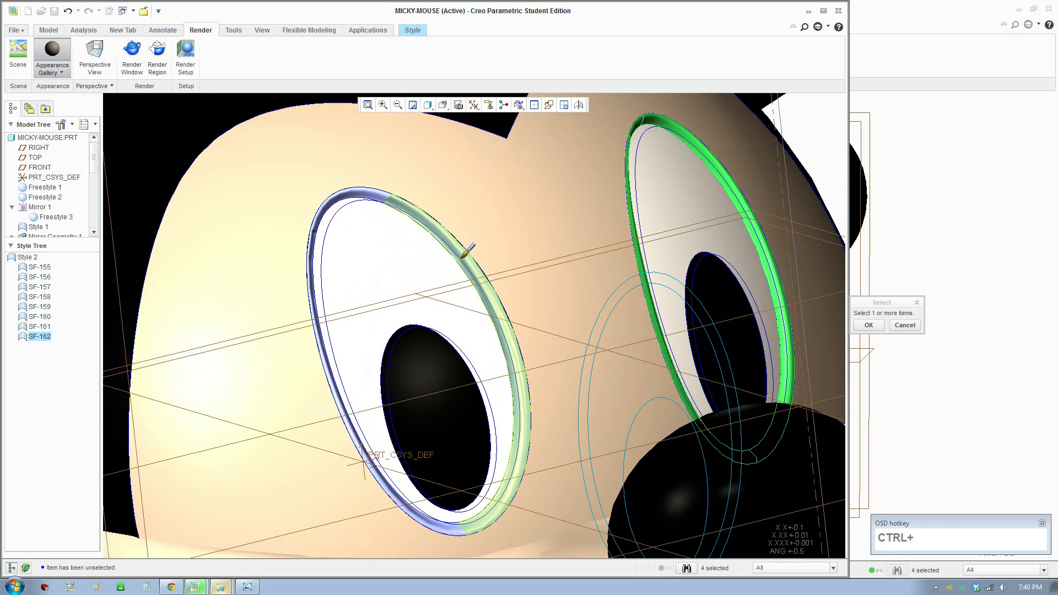
pyautogui.keyDown('ctrl'); pyautogui.click(399, 207); pyautogui.keyUp('ctrl')
pyautogui.keyDown('ctrl'); pyautogui.click(384, 198); pyautogui.keyUp('ctrl')
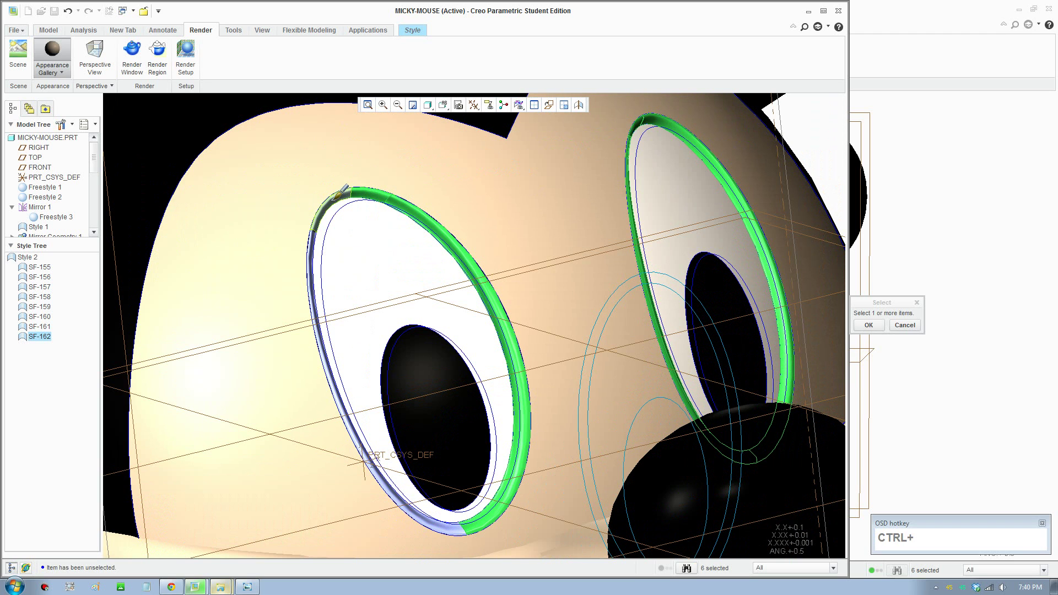
pyautogui.keyDown('ctrl'); pyautogui.click(333, 202); pyautogui.keyUp('ctrl')
pyautogui.keyDown('ctrl'); pyautogui.click(318, 249); pyautogui.keyUp('ctrl')
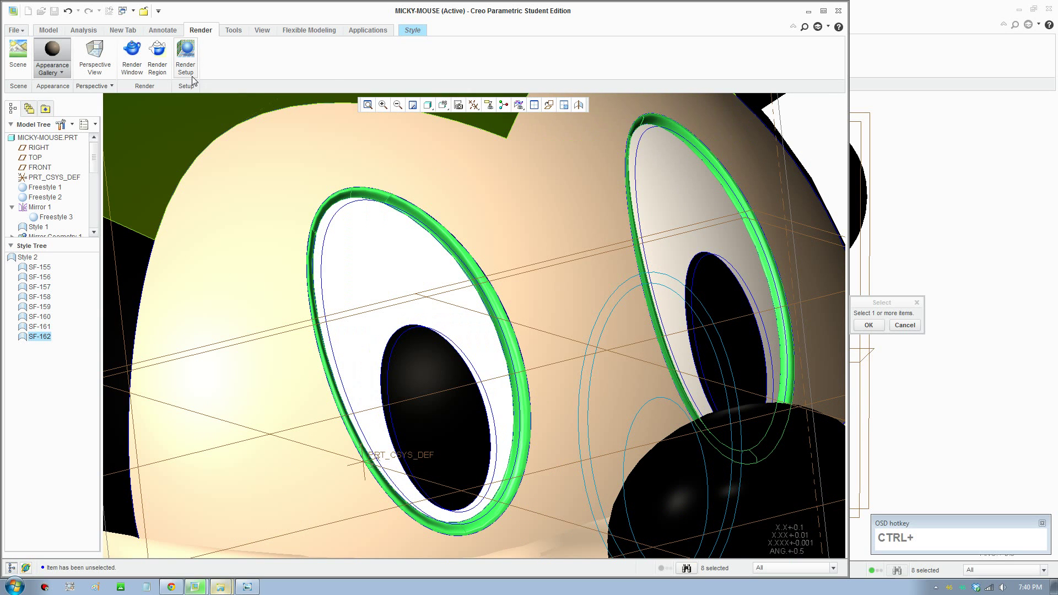
pyautogui.click(880, 325)
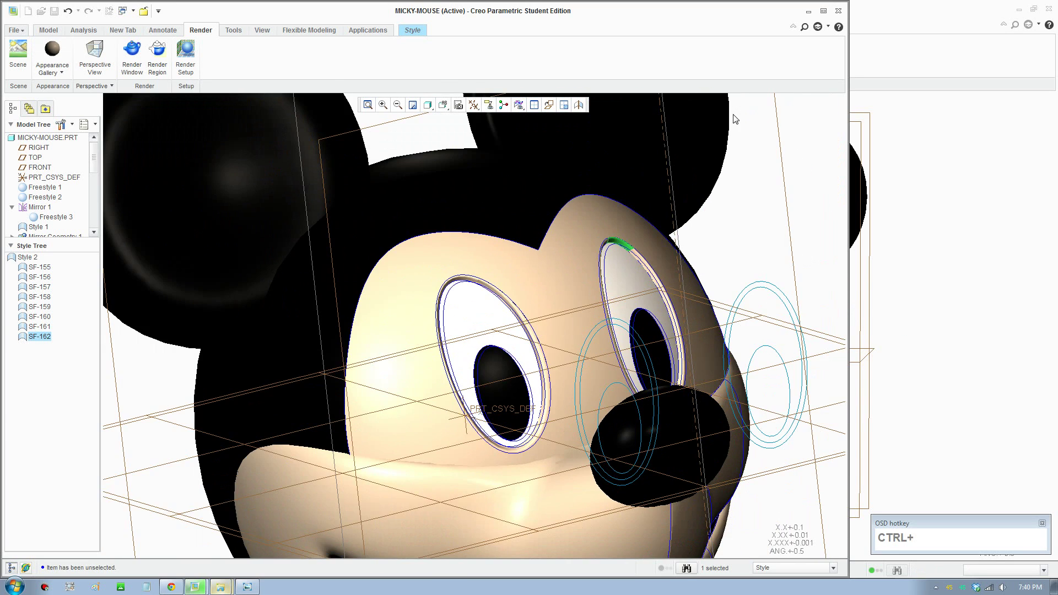
# - Maximize the model window and complete the Style feature
pyautogui.click(823, 11)
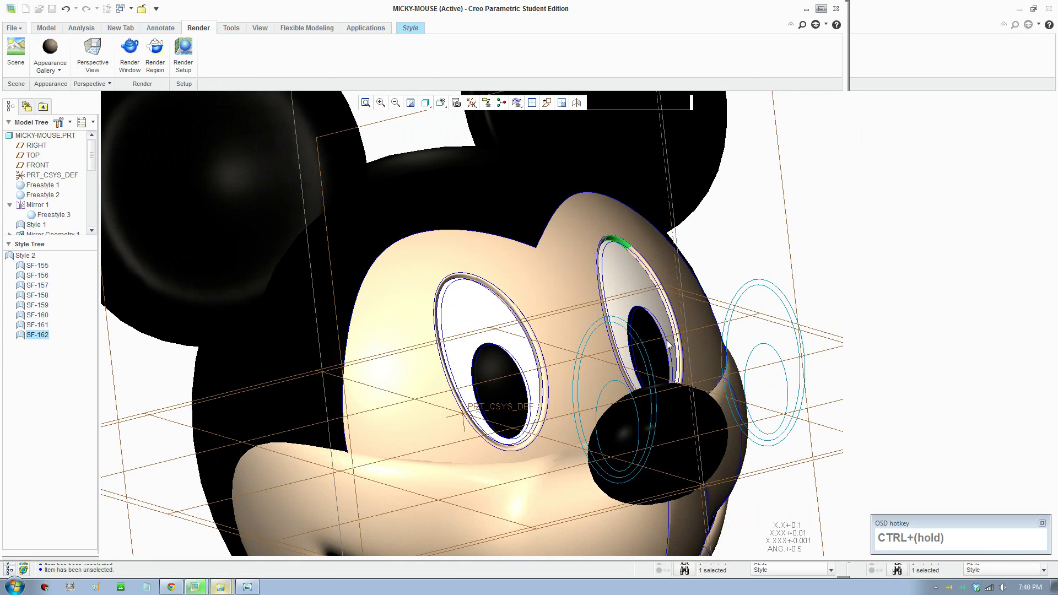
pyautogui.scroll(3, 663, 341)
pyautogui.click(425, 31)
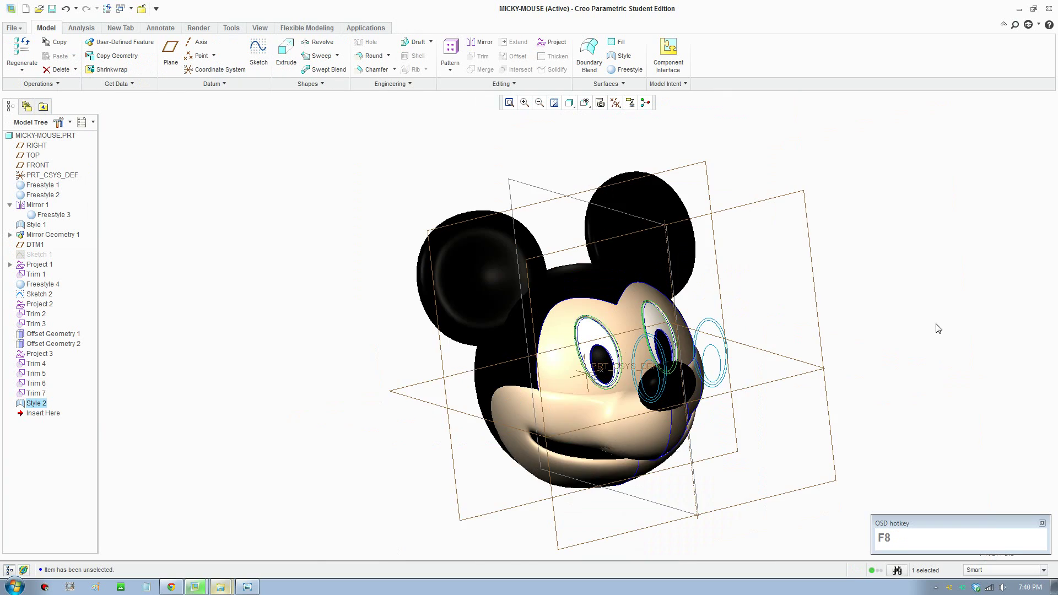
# - Hide Sketch 2, which holds the eye outline curves in front of the face
pyautogui.scroll(-2, 938, 329)
pyautogui.moveTo(714, 398); pyautogui.dragTo(398, 399, button='middle')
pyautogui.scroll(1, 663, 409)
pyautogui.scroll(-2, 506, 405)
pyautogui.scroll(1, 487, 426)
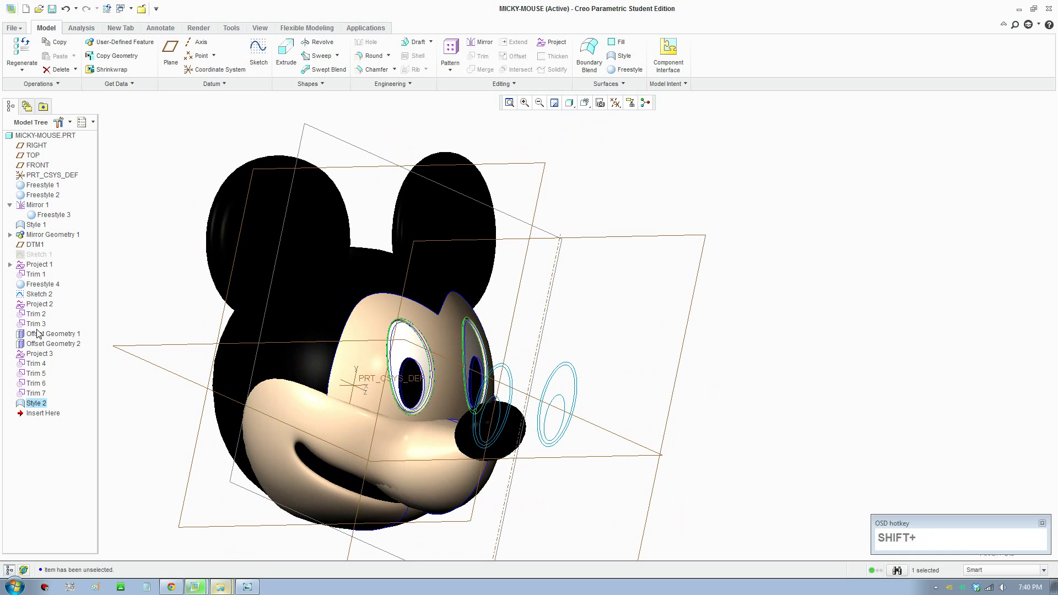
pyautogui.click(39, 296)
pyautogui.rightClick(38, 296)
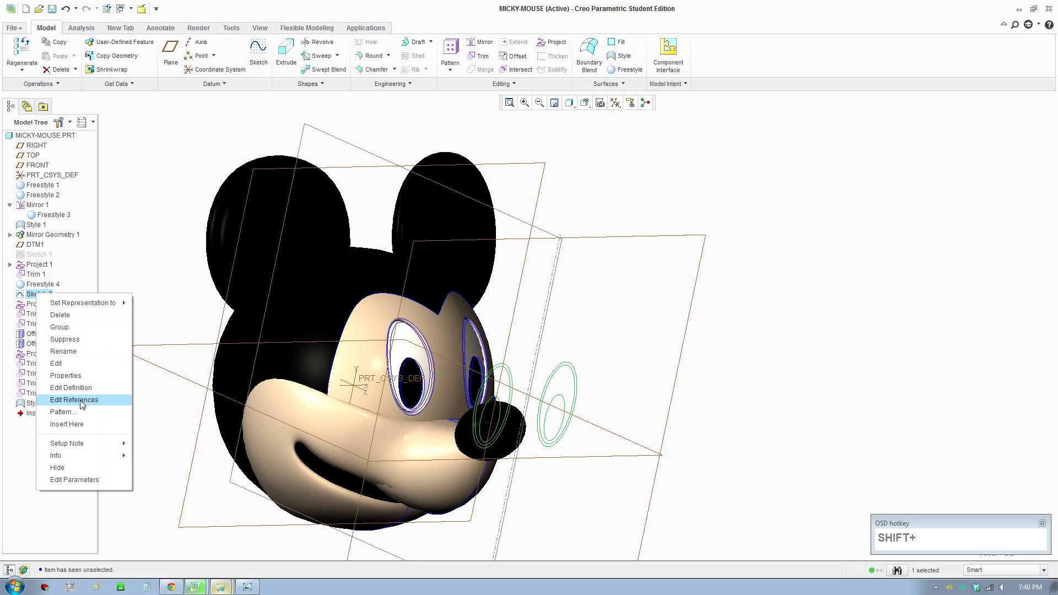
pyautogui.click(57, 467)
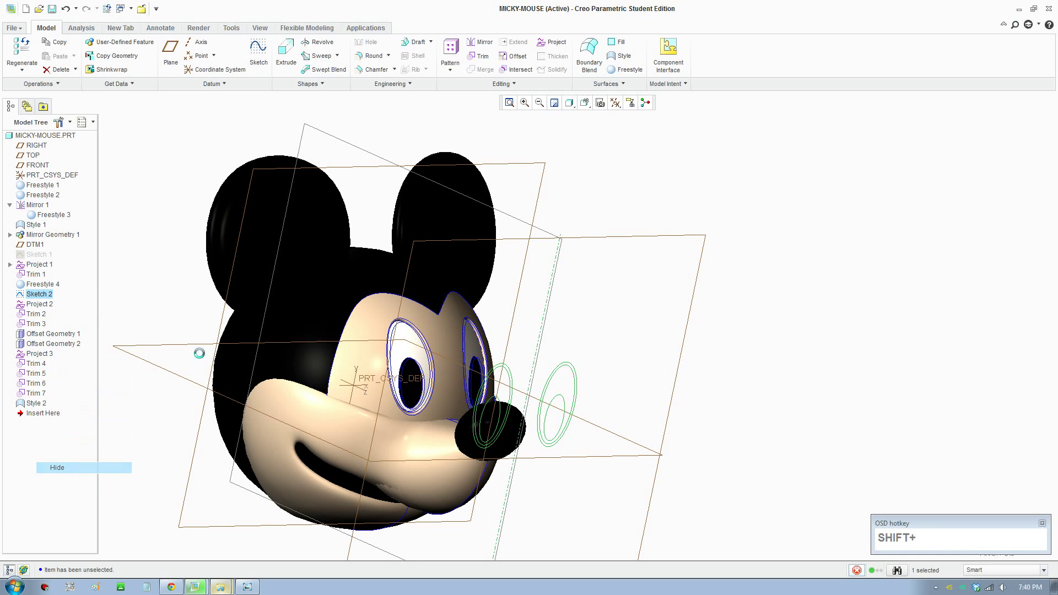
# - Turn off the display of all datum planes, axes, points and coordinate systems in the model view
pyautogui.click(616, 103)
pyautogui.click(615, 121)
pyautogui.click(737, 362)
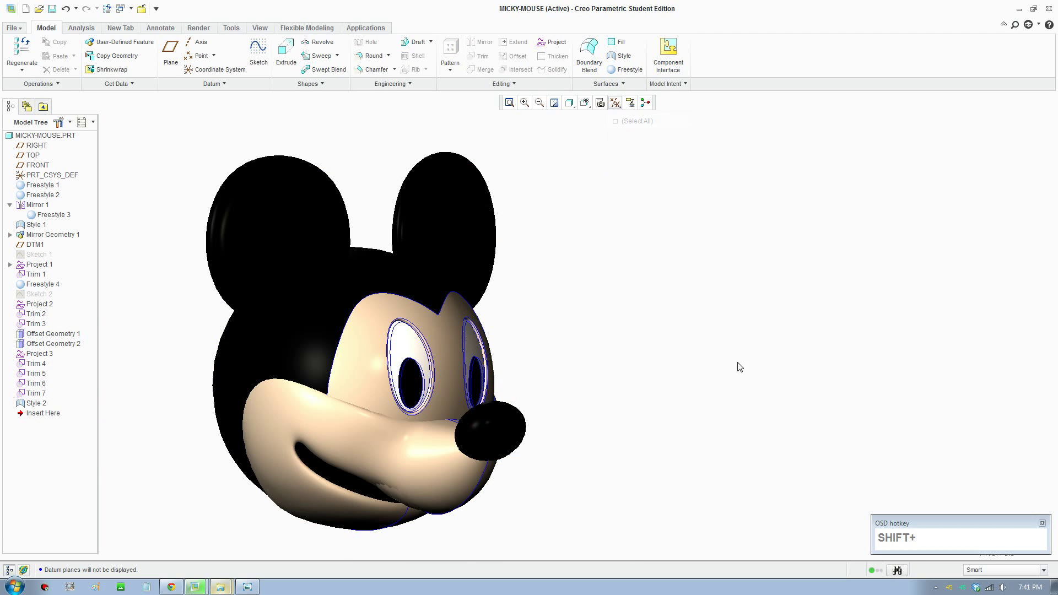
# - Examine the coloured head from several angles, checking the eyes, nose, mouth and ears up close
pyautogui.moveTo(728, 386); pyautogui.dragTo(673, 380, button='middle')
pyautogui.moveTo(699, 428); pyautogui.dragTo(626, 400, button='middle')
pyautogui.keyDown('shift'); pyautogui.moveTo(516, 395); pyautogui.dragTo(639, 347, button='middle'); pyautogui.keyUp('shift')
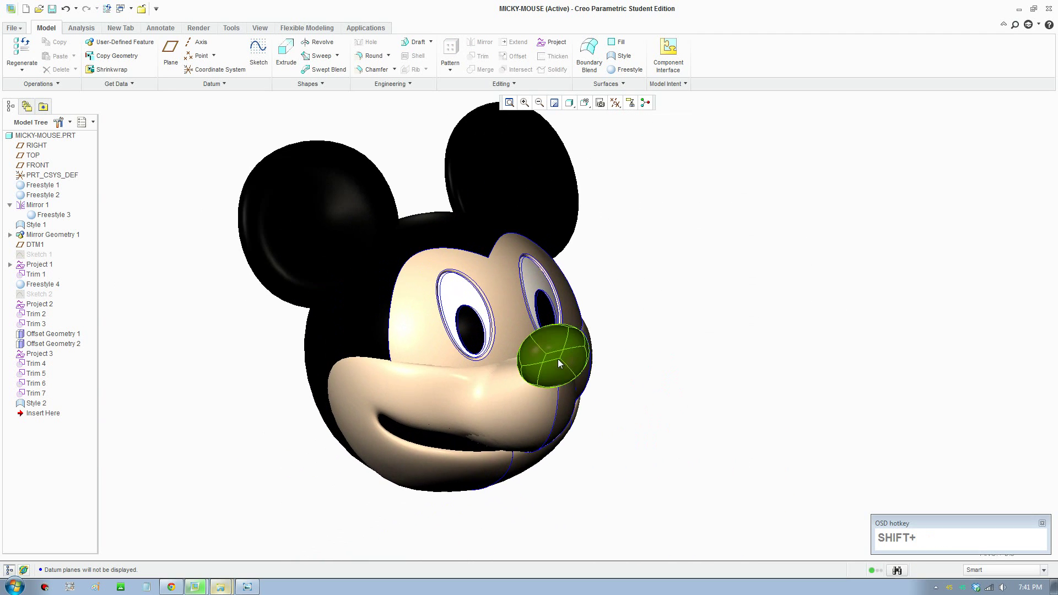
pyautogui.keyDown('shift'); pyautogui.moveTo(557, 359); pyautogui.dragTo(702, 406, button='middle'); pyautogui.keyUp('shift')
pyautogui.scroll(-2, 687, 477)
pyautogui.scroll(2, 688, 476)
pyautogui.moveTo(694, 458)
pyautogui.mouseDown(button='middle')
pyautogui.moveTo(735, 440)
pyautogui.moveTo(718, 448)
pyautogui.moveTo(702, 417)
pyautogui.moveTo(689, 466)
pyautogui.mouseUp(button='middle')
pyautogui.keyDown('shift'); pyautogui.moveTo(633, 401); pyautogui.dragTo(512, 377, button='middle'); pyautogui.keyUp('shift')
pyautogui.keyDown('shift'); pyautogui.moveTo(581, 425); pyautogui.dragTo(548, 381, button='middle'); pyautogui.keyUp('shift')
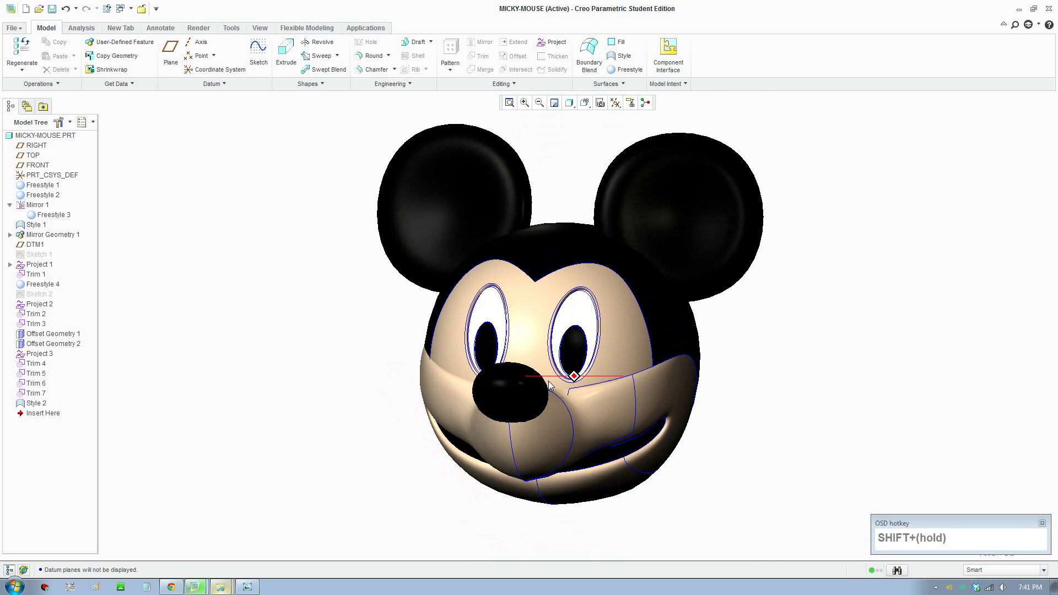
pyautogui.scroll(-2, 646, 425)
pyautogui.moveTo(645, 420); pyautogui.dragTo(445, 384, button='middle')
pyautogui.moveTo(445, 385); pyautogui.dragTo(598, 408, button='middle')
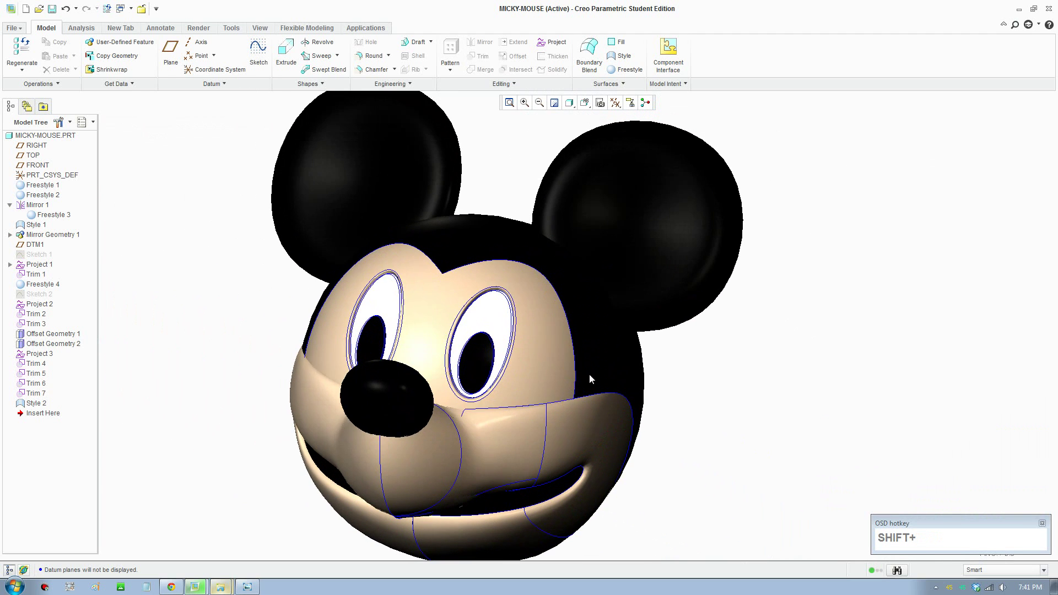
# - Set the Photolux render quality to Draft and render the current view of the head
pyautogui.press('F8')
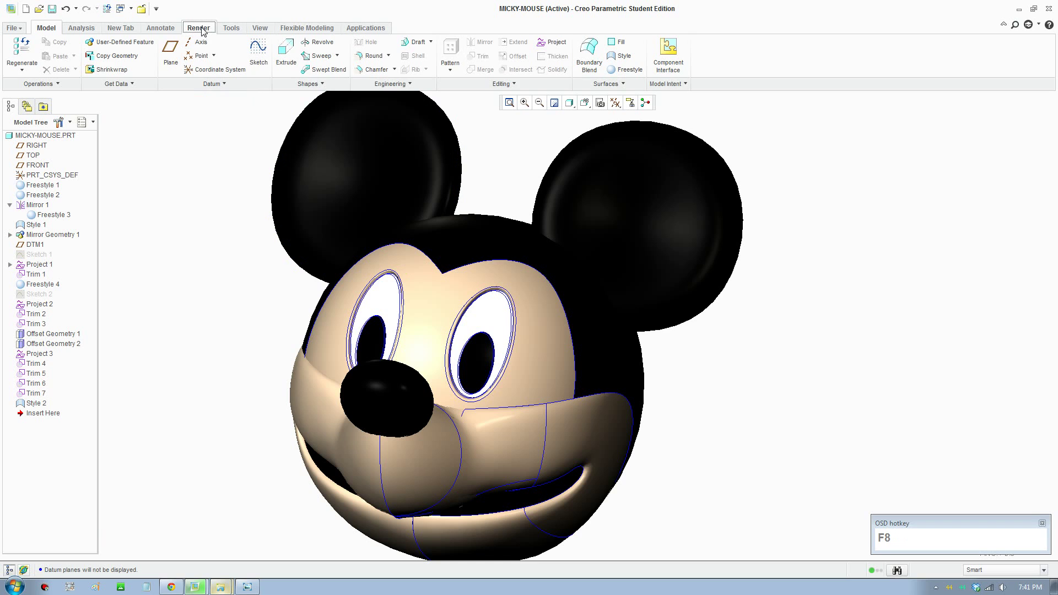
pyautogui.click(198, 27)
pyautogui.click(183, 66)
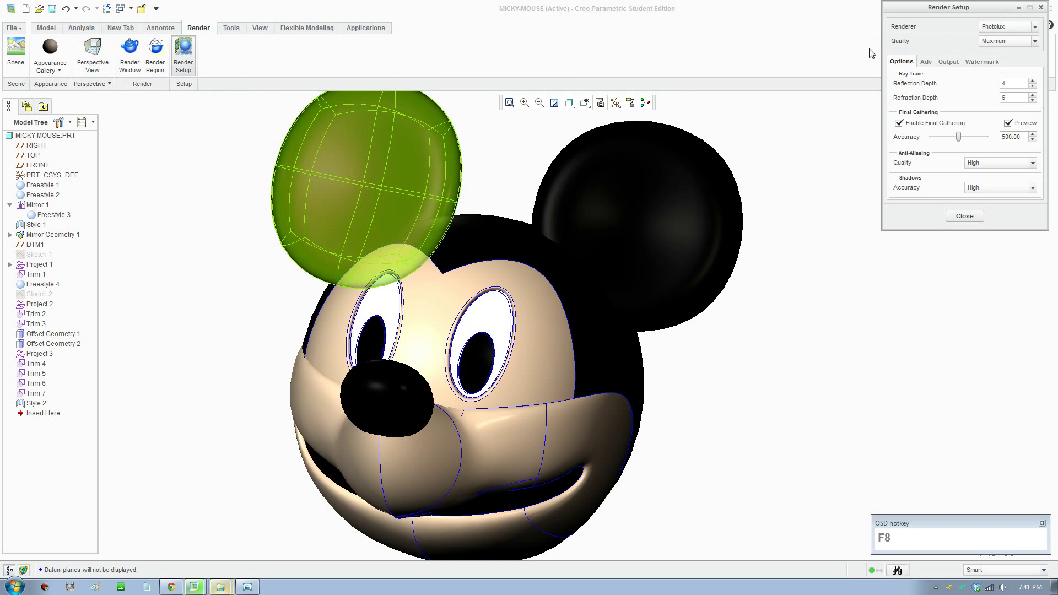
pyautogui.click(995, 53)
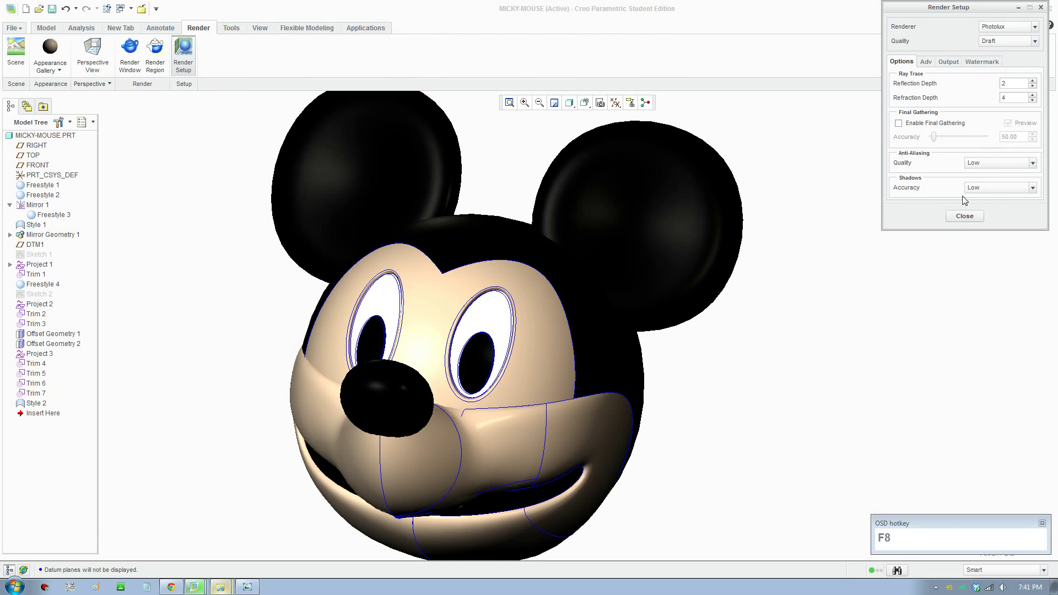
pyautogui.click(964, 216)
pyautogui.click(130, 55)
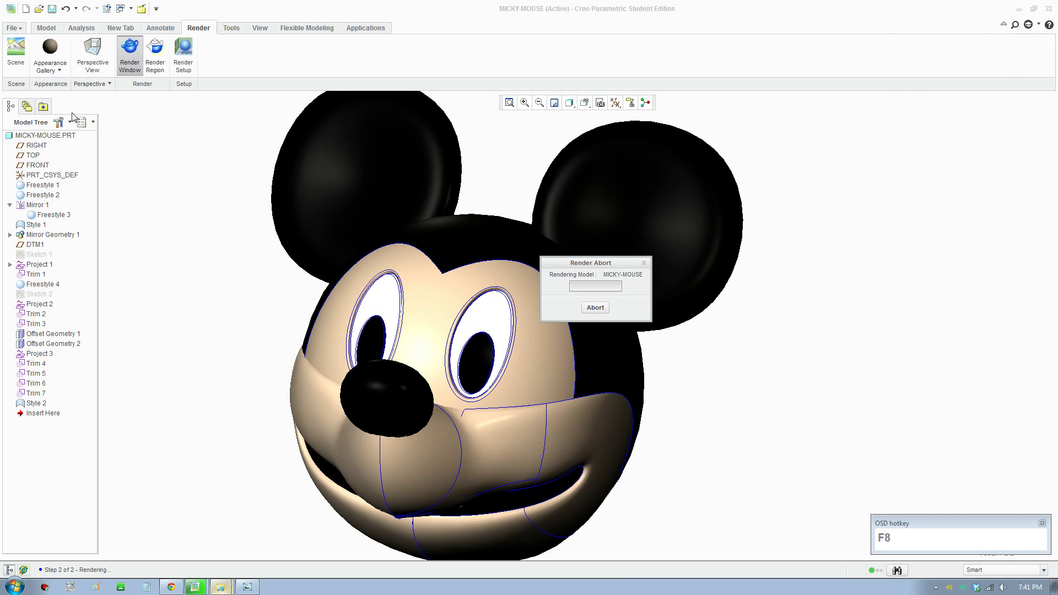